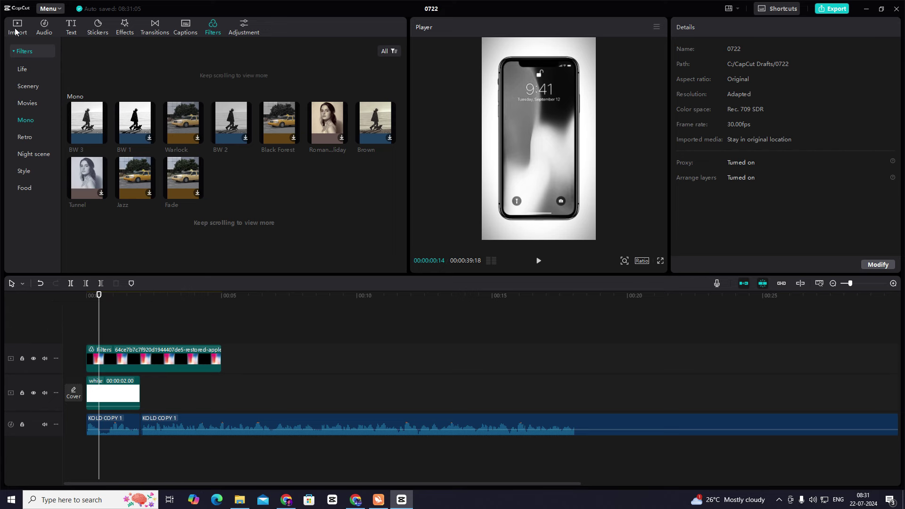
- Add the Untitled design (83).png phone image on a new track above the iPhone clip, starting at frame 14
click(17, 27)
scroll(252, 238, down, 8)
drag(352, 205, 93, 321)
key(Delete)
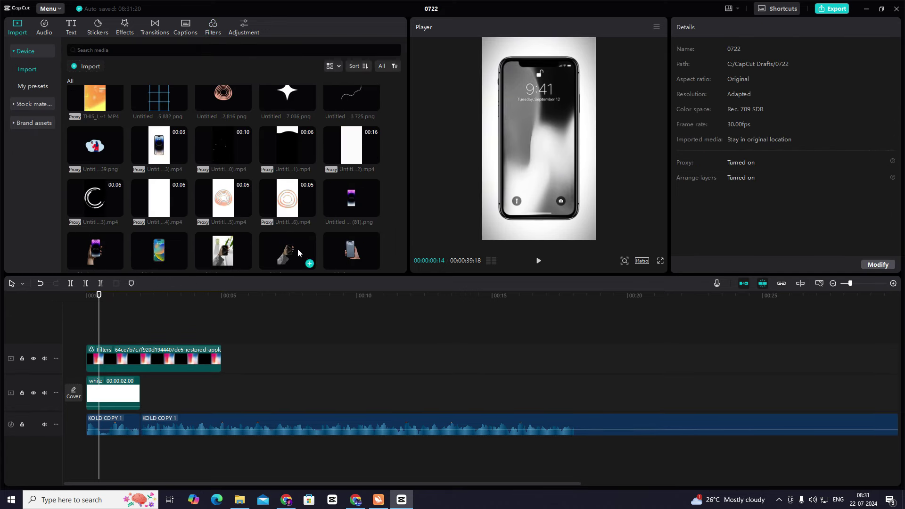
drag(159, 251, 117, 351)
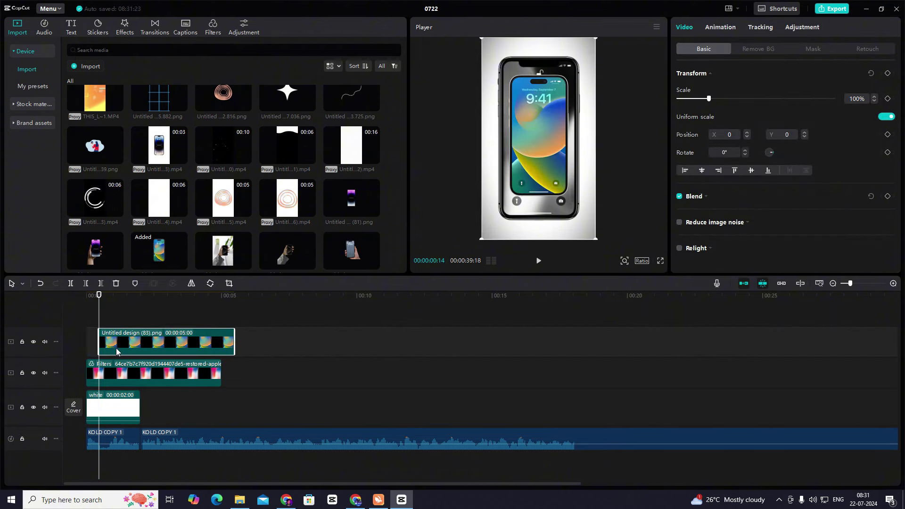
- Fit the new phone image over the iPhone underneath with a scale of 135% and a Y position of -76
click(109, 382)
drag(101, 317, 99, 318)
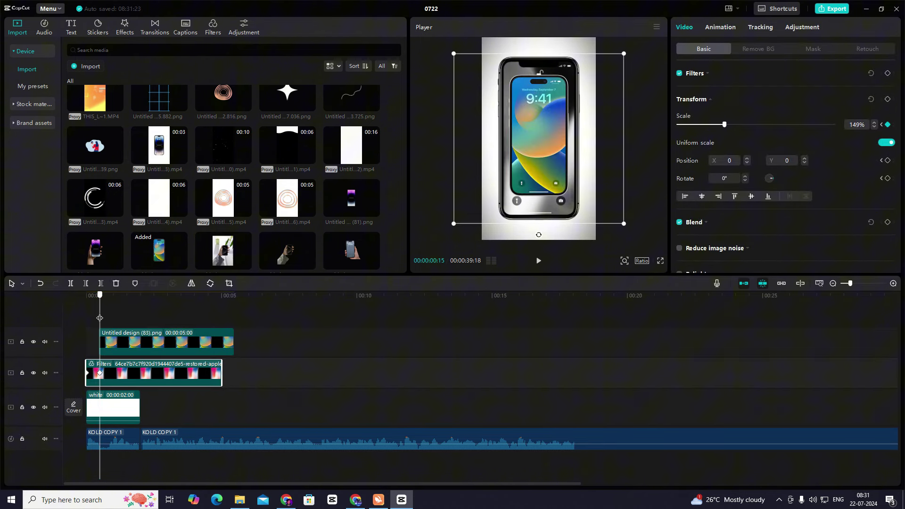
click(119, 344)
drag(709, 99, 719, 100)
drag(569, 142, 566, 146)
drag(719, 99, 720, 99)
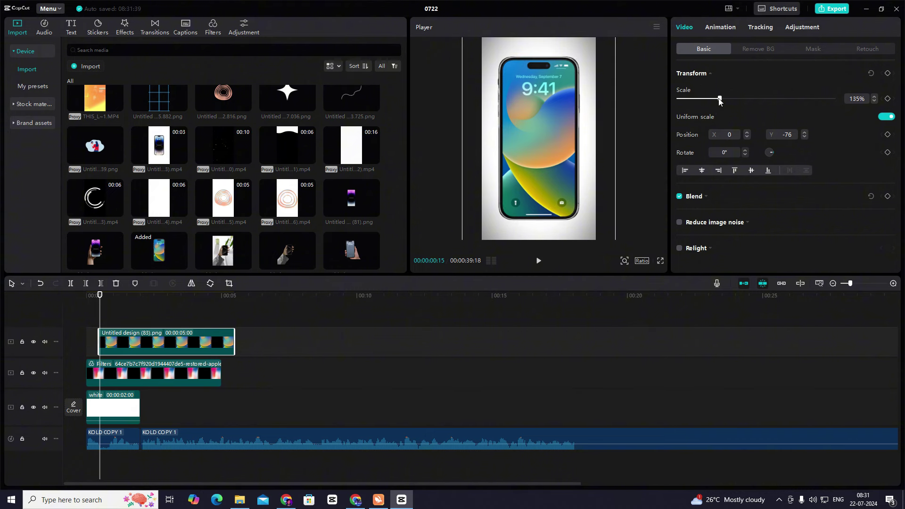
- Trim the Untitled design (83).png clip and the iPhone clip below it to end with the white background at 2 seconds
drag(89, 323, 101, 328)
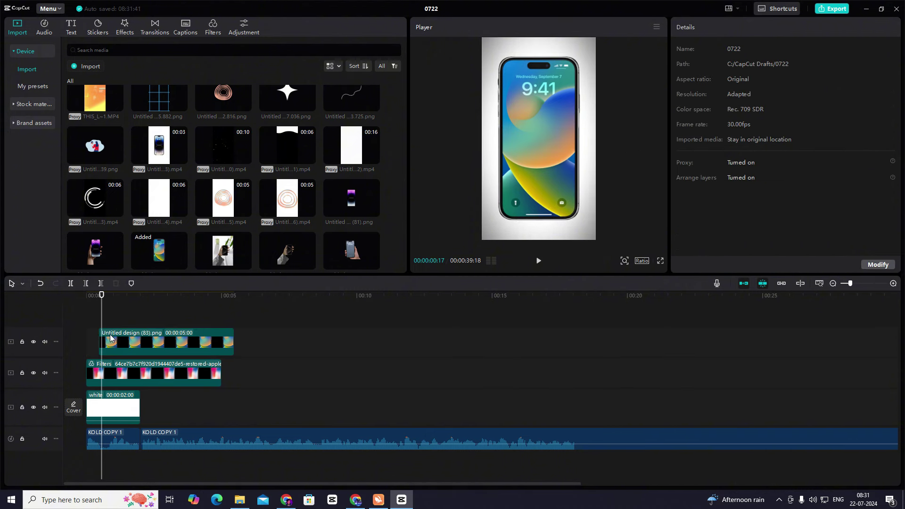
key(space)
click(220, 343)
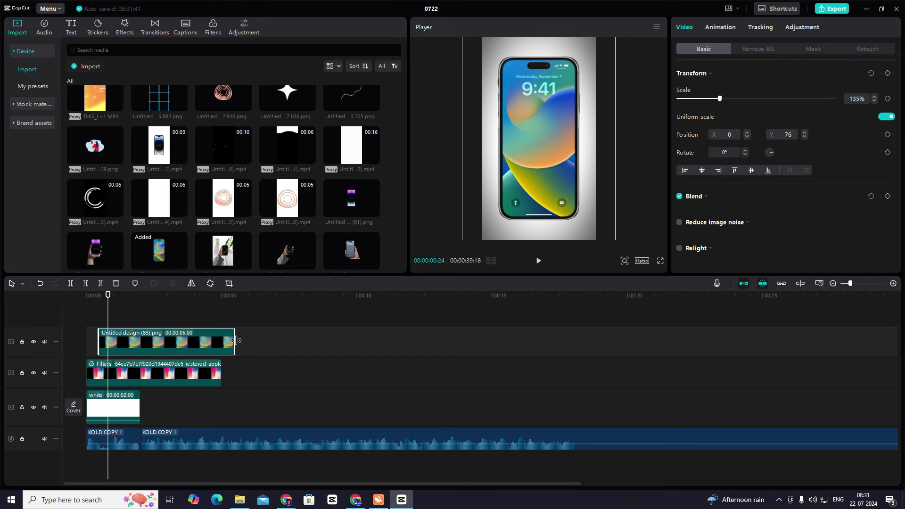
drag(235, 347, 141, 347)
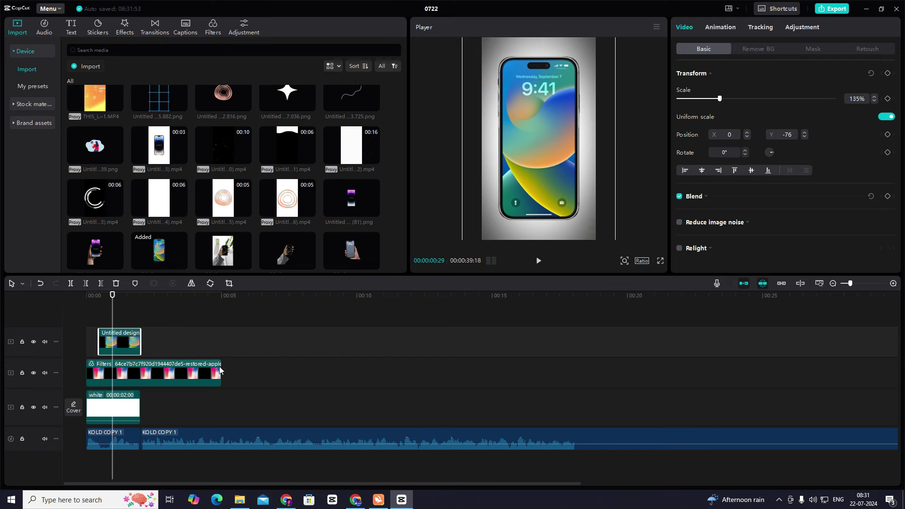
drag(221, 373, 140, 373)
- Apply the BW 3 mono filter directly to the Untitled design (83).png clip rather than as a separate filter track
click(111, 327)
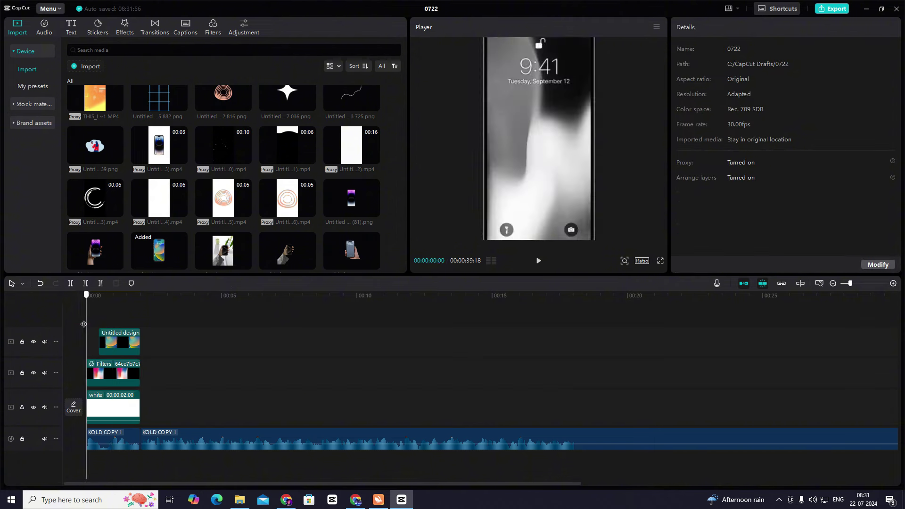
drag(111, 327, 99, 330)
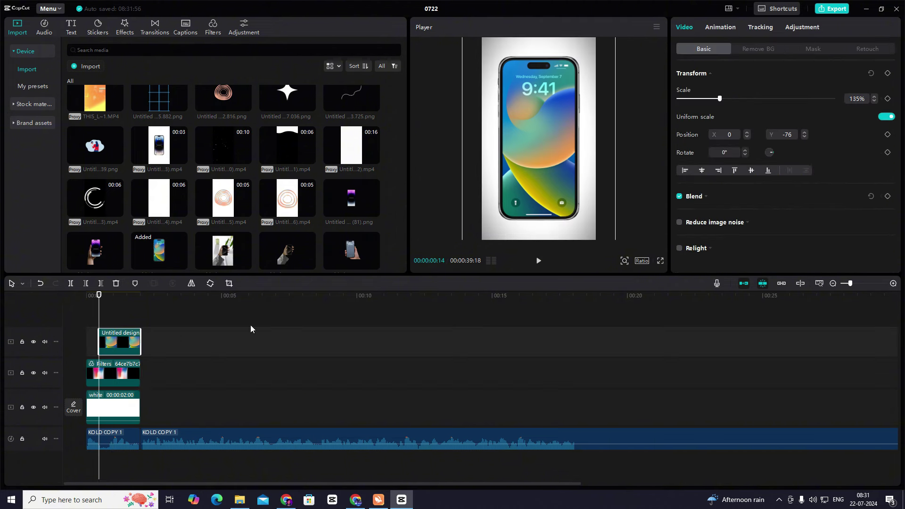
click(112, 336)
click(213, 27)
drag(87, 122, 139, 340)
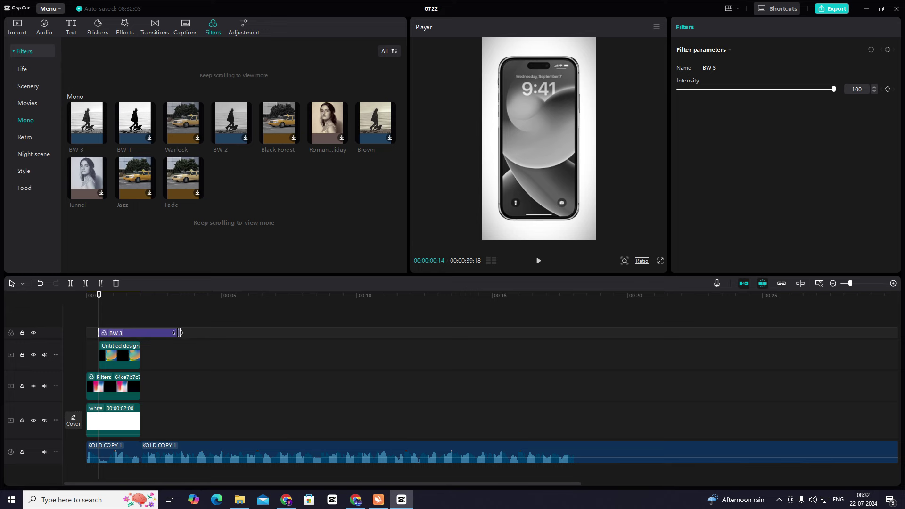
key(Delete)
drag(82, 127, 118, 341)
- Adjust the Untitled design (83).png clip to exposure -13 and contrast 12
click(802, 27)
scroll(782, 142, down, 5)
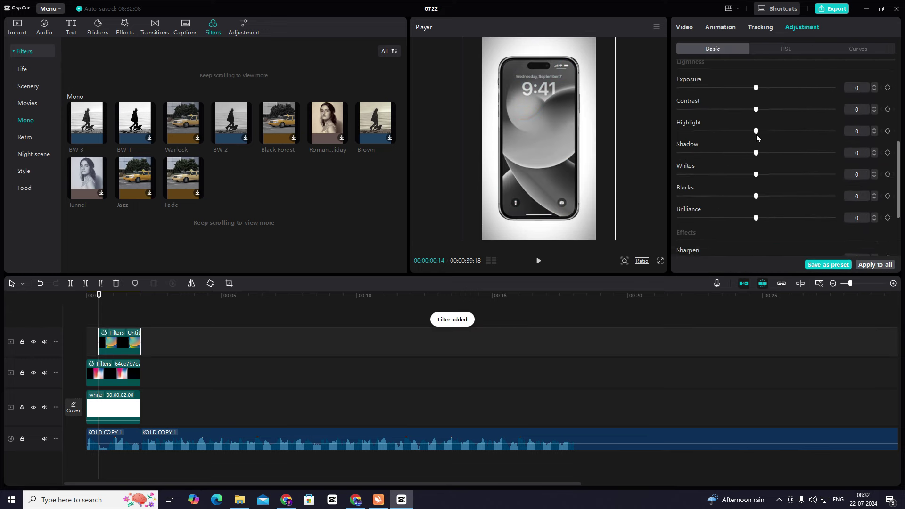
drag(757, 67, 776, 88)
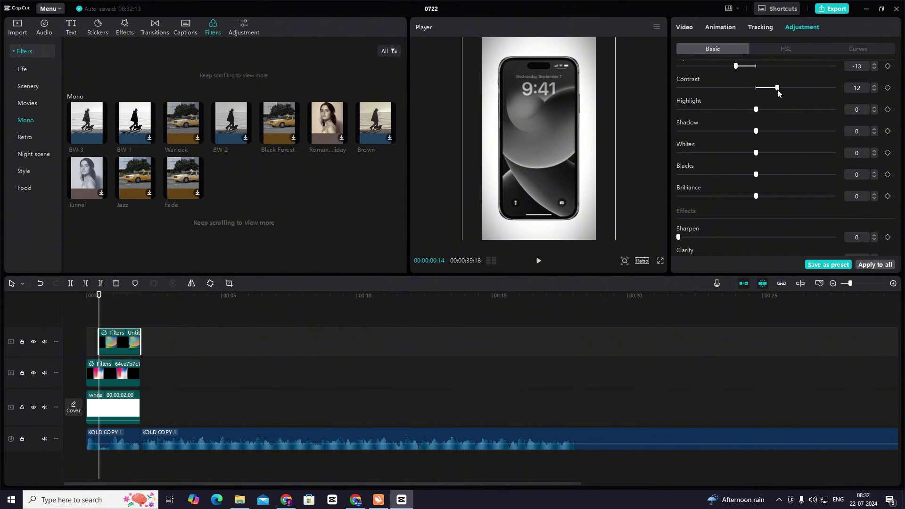
- Animate the Untitled design (83).png clip with a transform keyframe at frame 14 and a scale of 110% at frame 24, and preview it
click(95, 336)
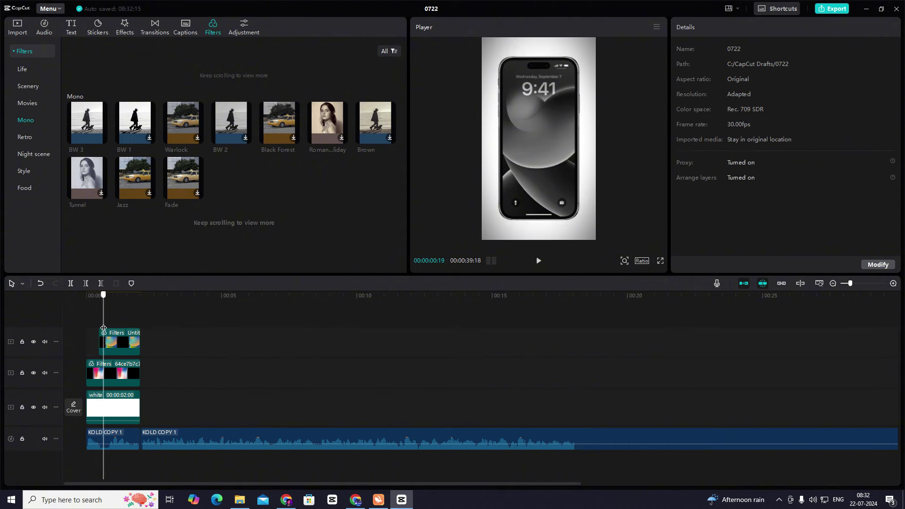
click(100, 337)
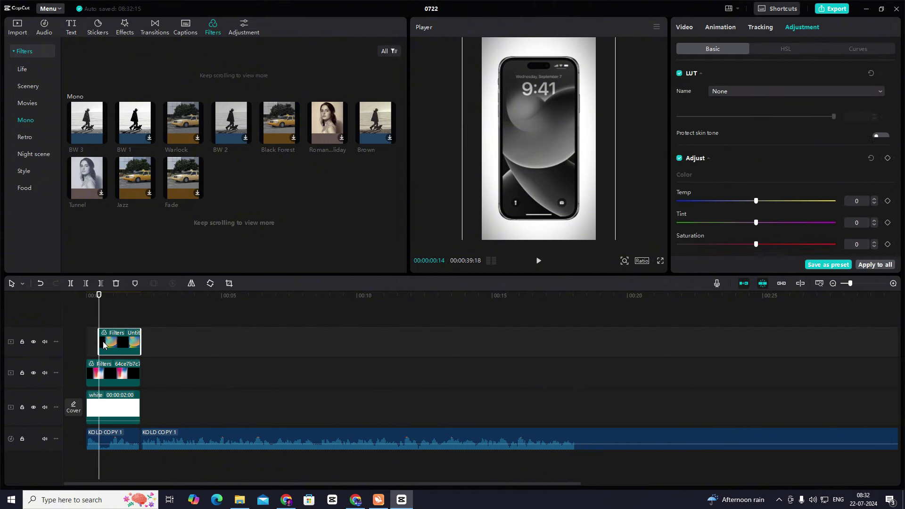
click(685, 28)
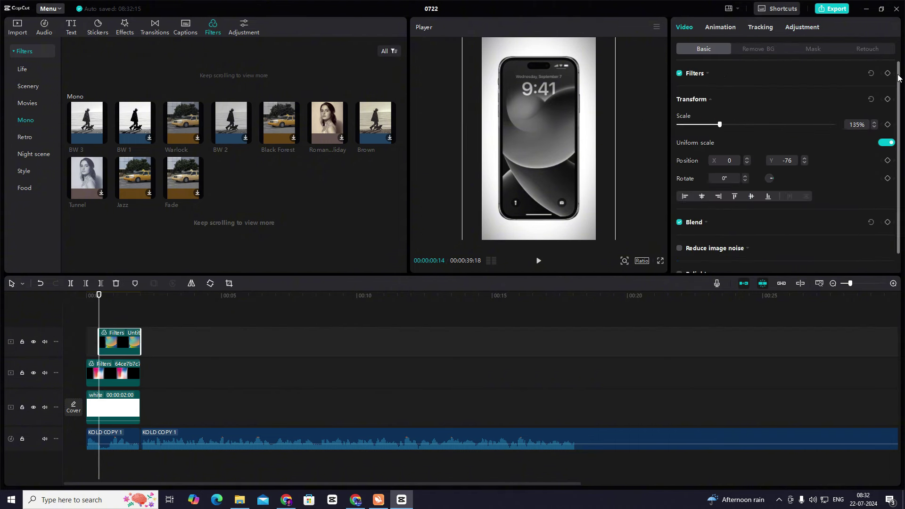
click(888, 99)
key(shift+Right)
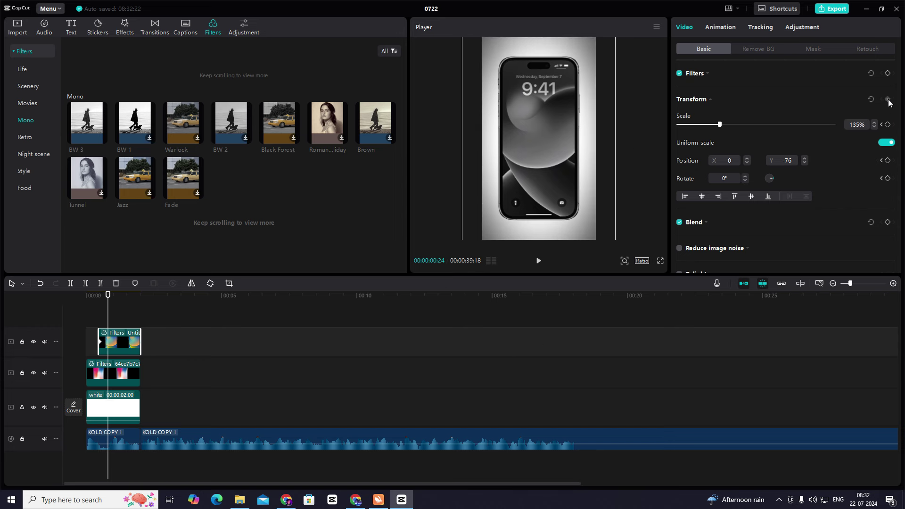
drag(719, 127, 714, 130)
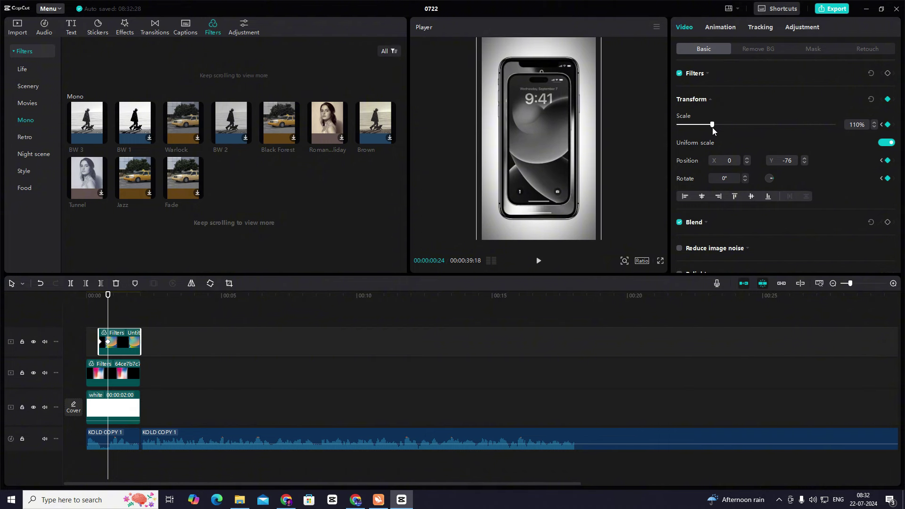
click(86, 312)
drag(87, 315, 114, 322)
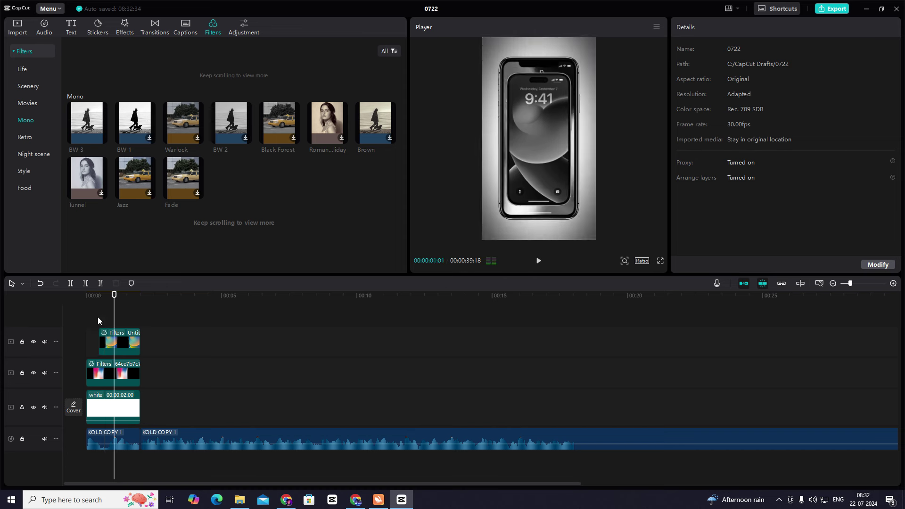
- Inspect the scale keyframe graph of the Untitled design (83).png clip and play the animation from the start
click(98, 321)
click(105, 337)
click(109, 342)
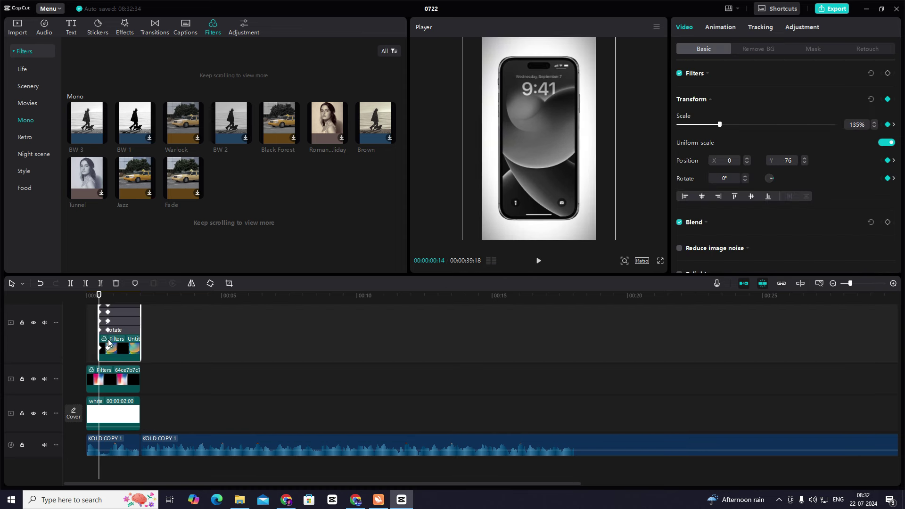
click(894, 283)
click(138, 343)
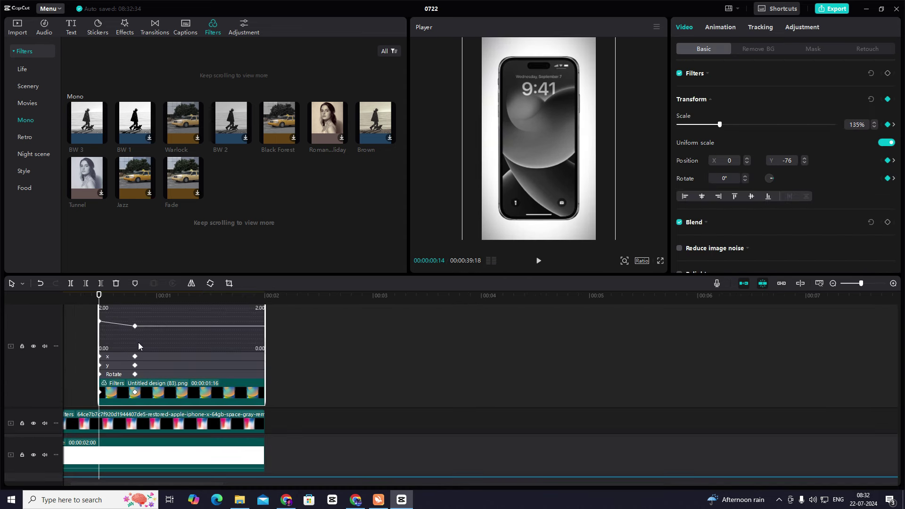
scroll(165, 344, up, 1)
click(143, 393)
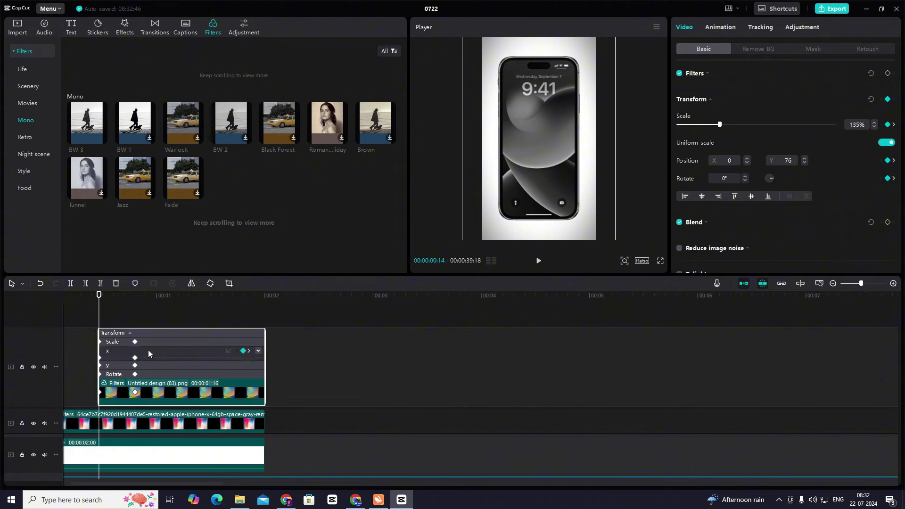
key(alt+k)
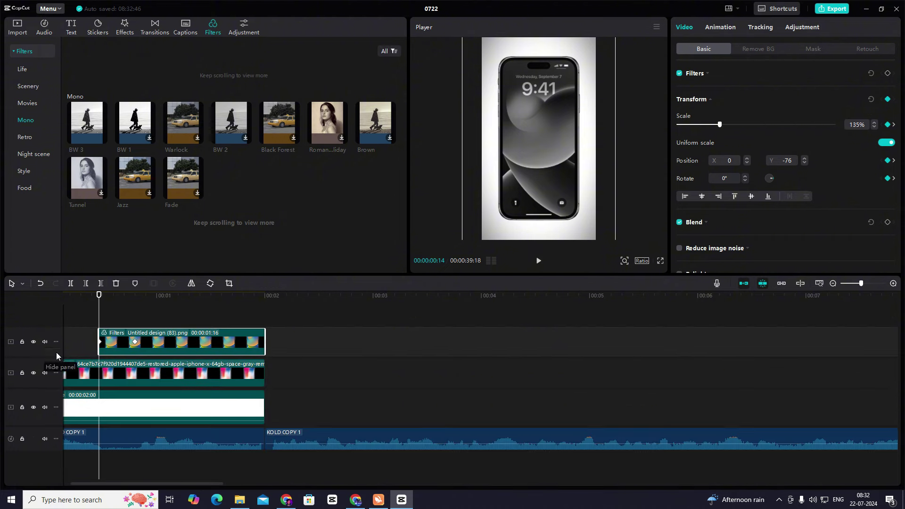
drag(100, 333, 50, 330)
key(space)
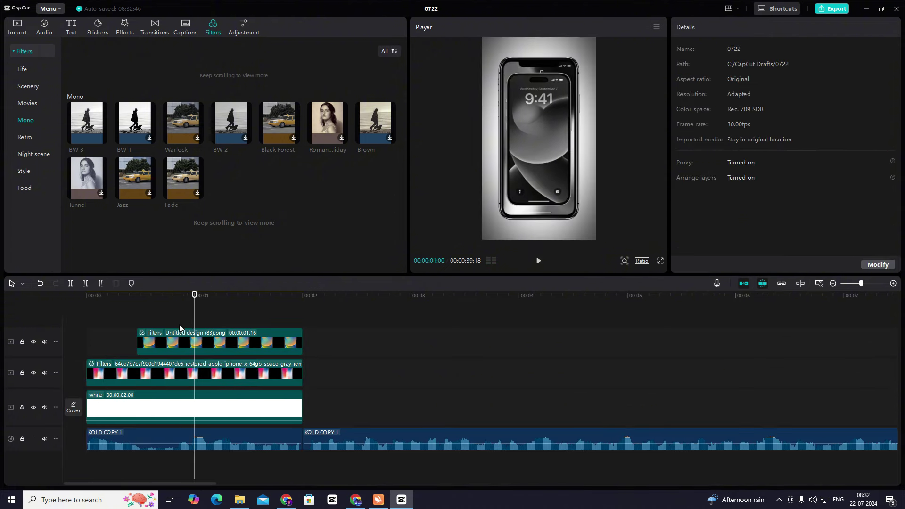
- Add the Push-notification-list-(iOS)-[remix].mp4 video on a new top track near the phone image's second keyframe
click(166, 333)
drag(162, 324, 173, 322)
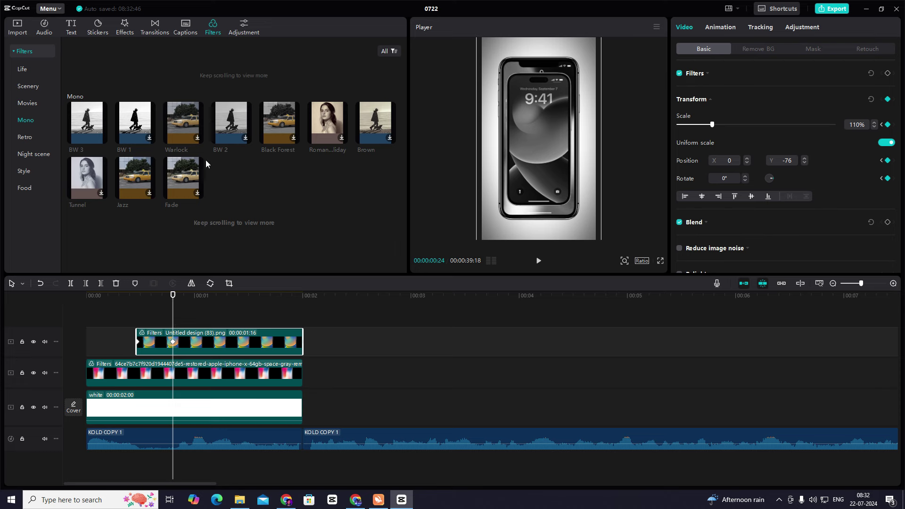
click(25, 32)
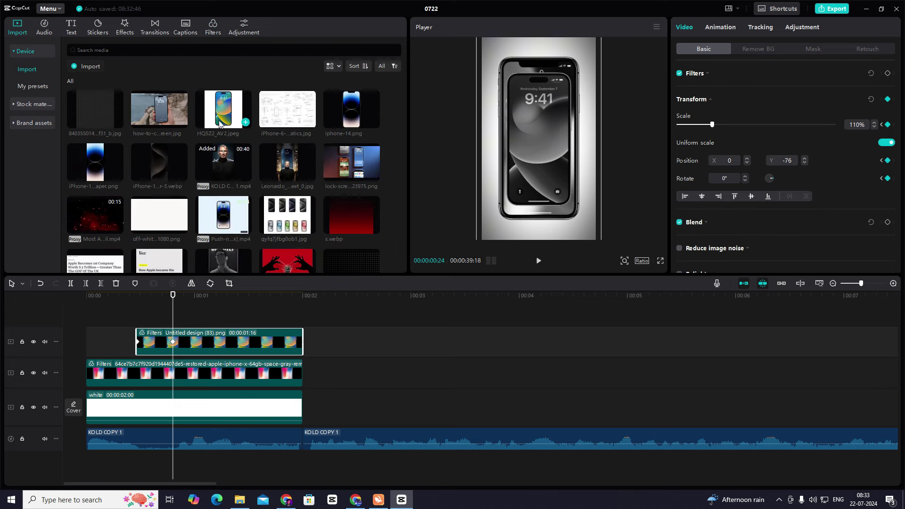
drag(229, 215, 168, 313)
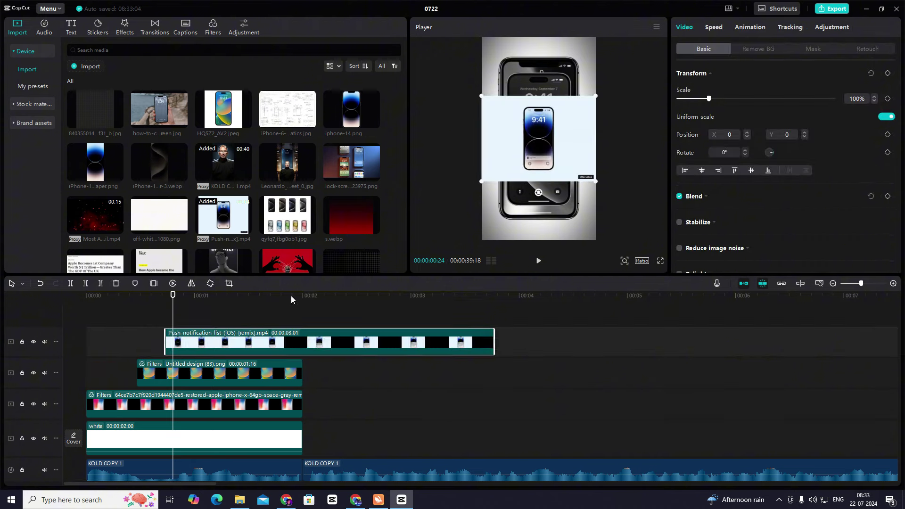
- Mask the push notification video to its phone with a 258 by 519 rectangle mask and round corners of 40
click(814, 49)
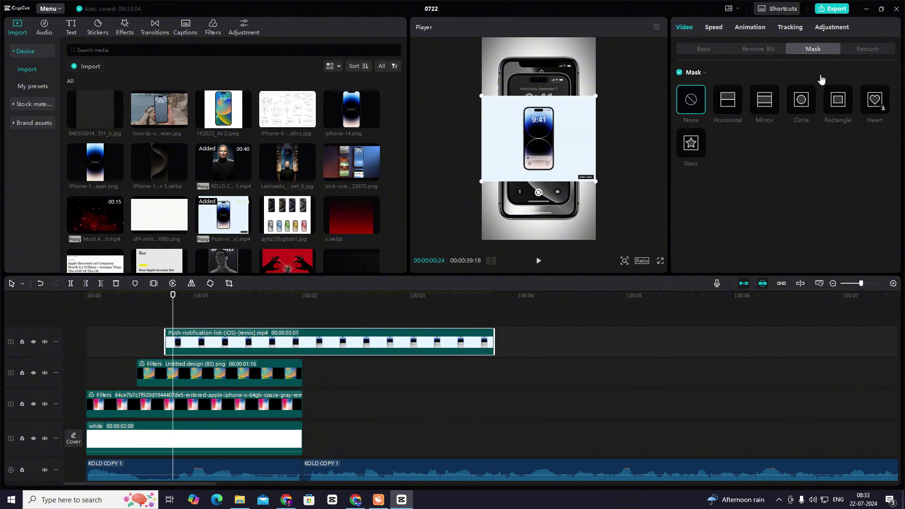
click(848, 103)
drag(554, 139, 543, 108)
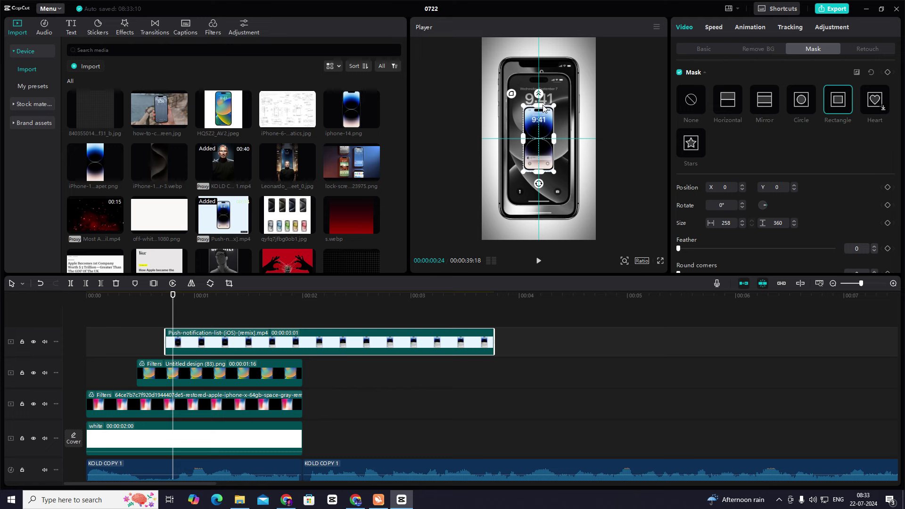
click(684, 50)
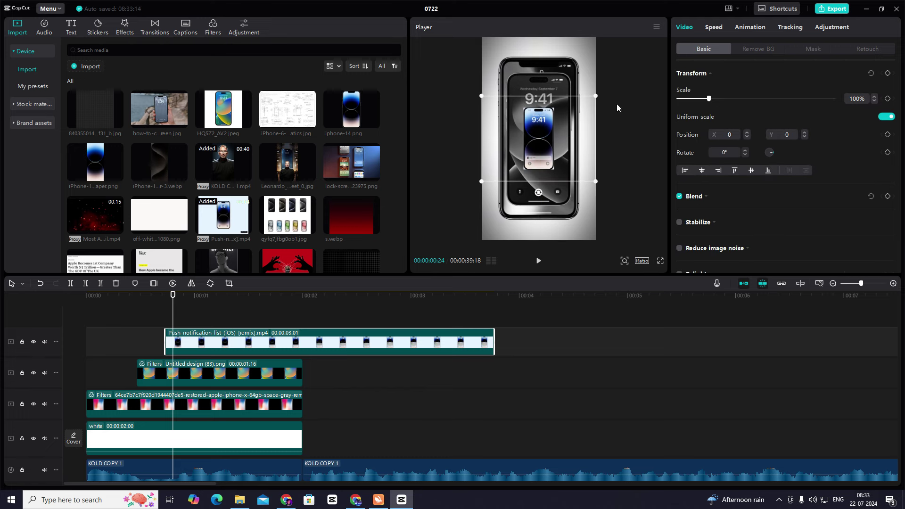
click(625, 261)
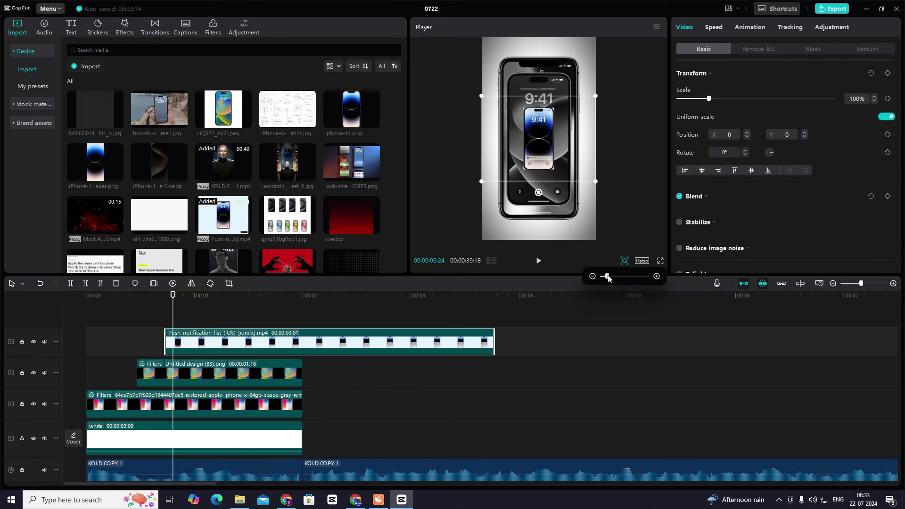
click(811, 49)
scroll(686, 253, down, 1)
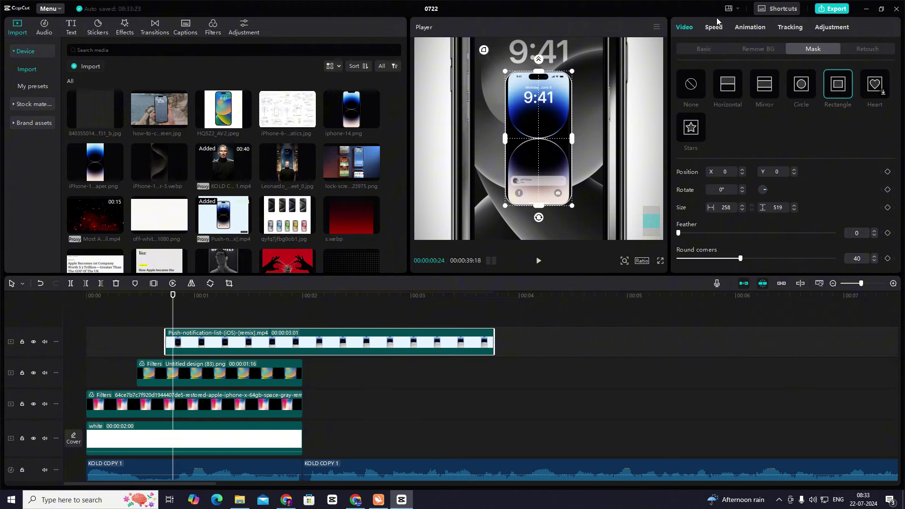
click(703, 49)
click(625, 261)
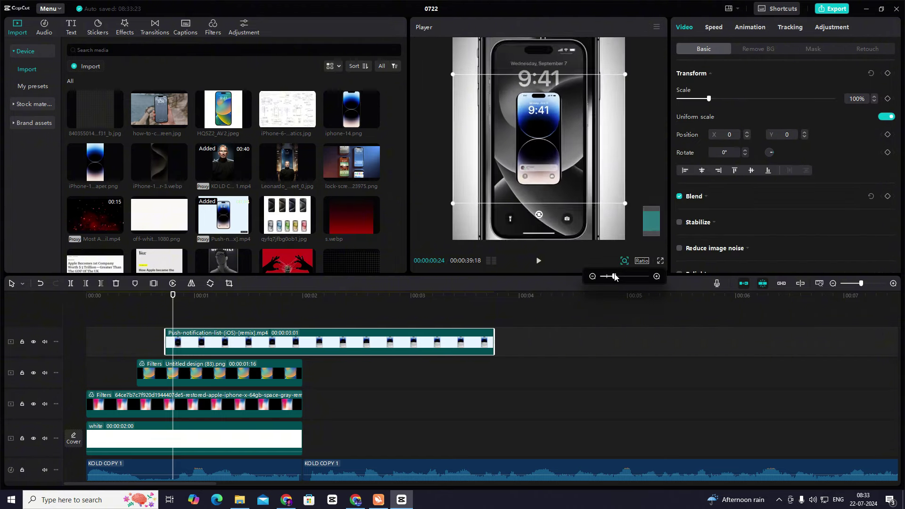
click(625, 143)
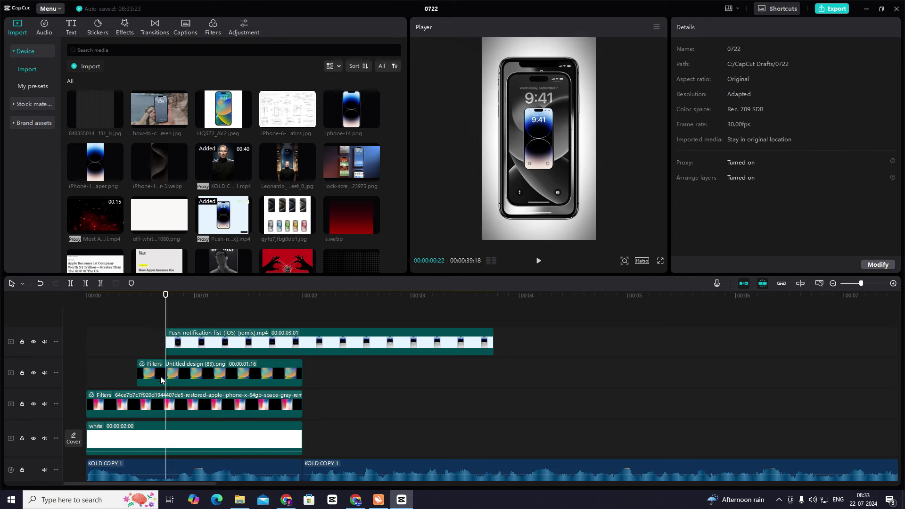
- Move the push notification clip to start at frame 24, aligned with the phone image's second keyframe
click(168, 362)
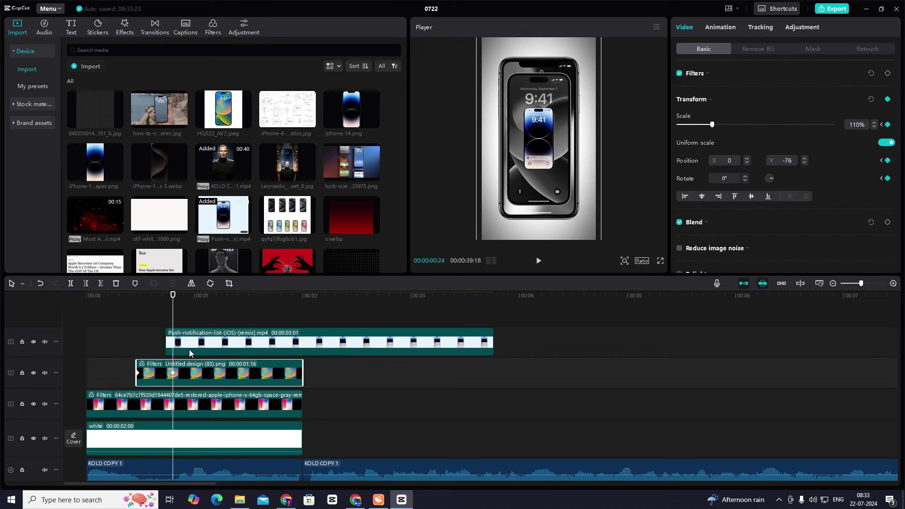
drag(189, 349, 188, 349)
click(137, 336)
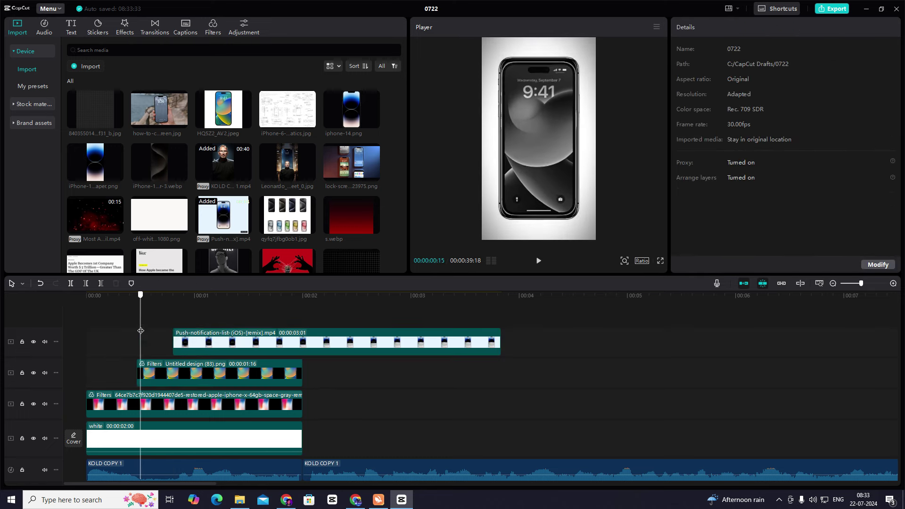
- Play the animation from the start and examine the moment where the push notification clip enters
drag(136, 335, 53, 335)
key(space)
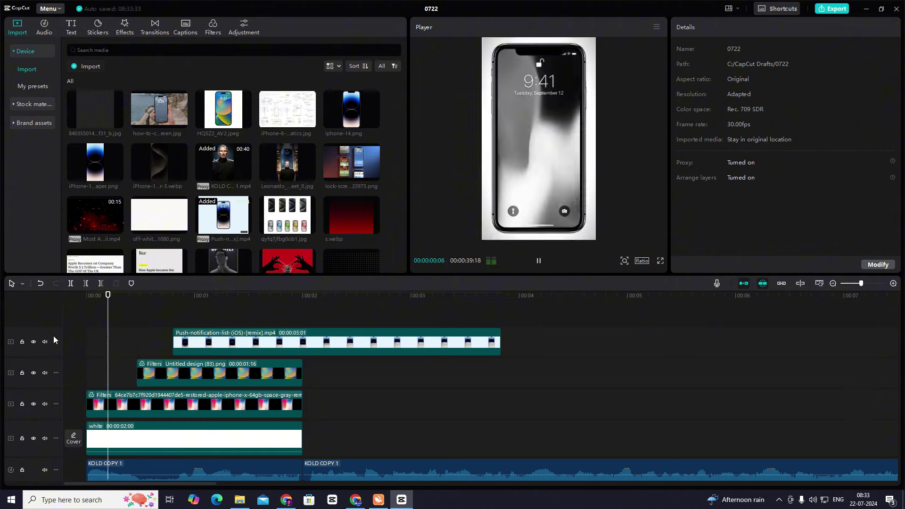
key(space)
click(151, 326)
drag(152, 325, 167, 374)
click(177, 361)
- Move the push notification clip on the top track earlier so that it starts at frame 22
drag(178, 338, 183, 339)
click(131, 341)
key(space)
key(space)
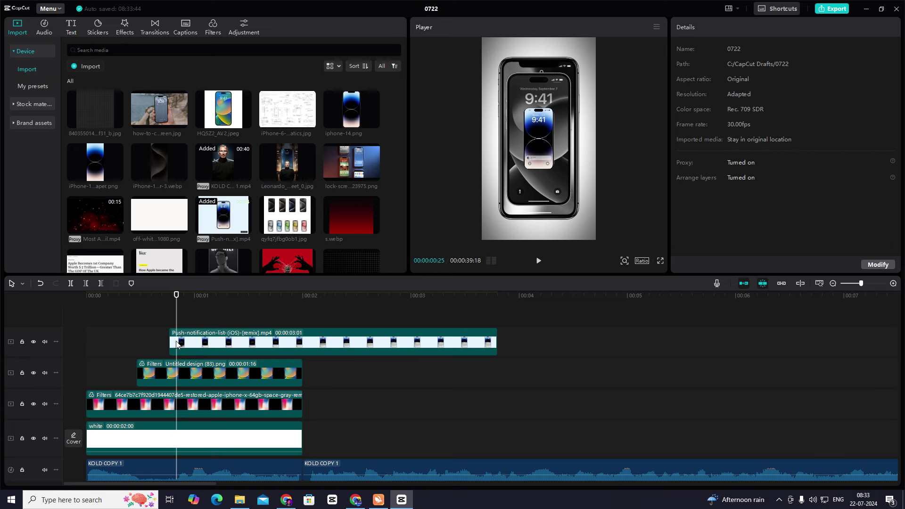
click(172, 363)
click(166, 320)
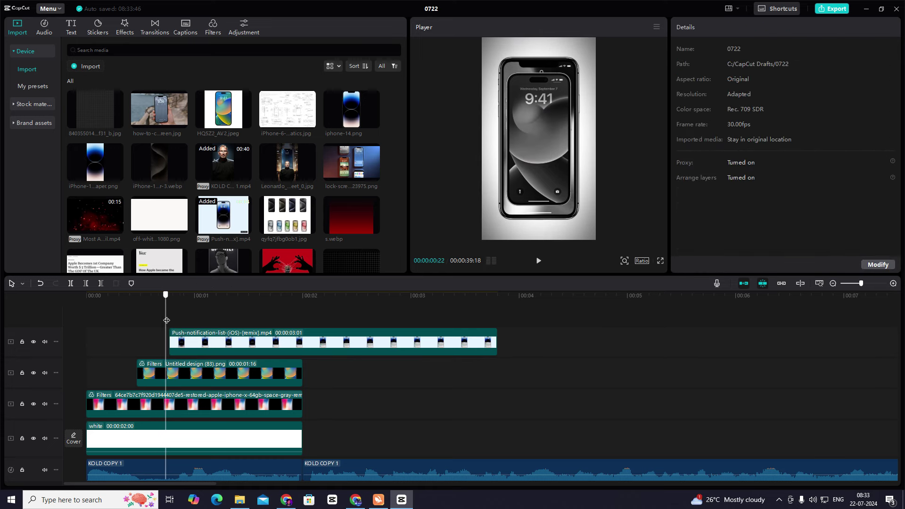
click(175, 370)
drag(196, 342, 190, 342)
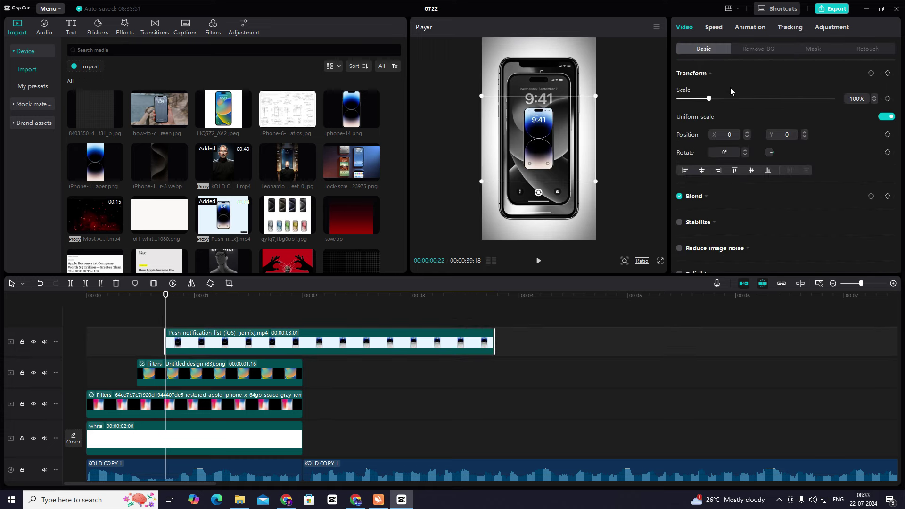
- Replace the push notification video with a freeze frame taken at frame 22, trimmed to end with the phone clips at two seconds
right_click(209, 343)
mouse_move(254, 252)
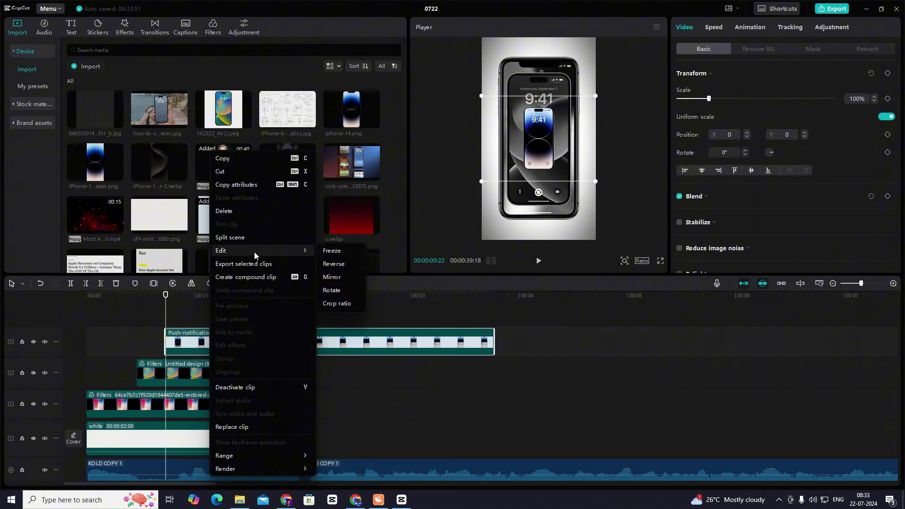
click(330, 289)
click(617, 343)
key(Delete)
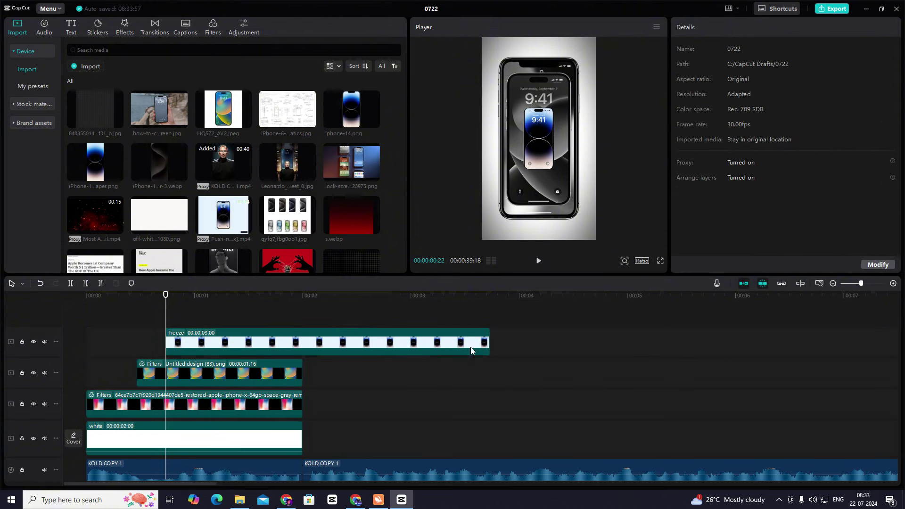
drag(489, 348, 292, 348)
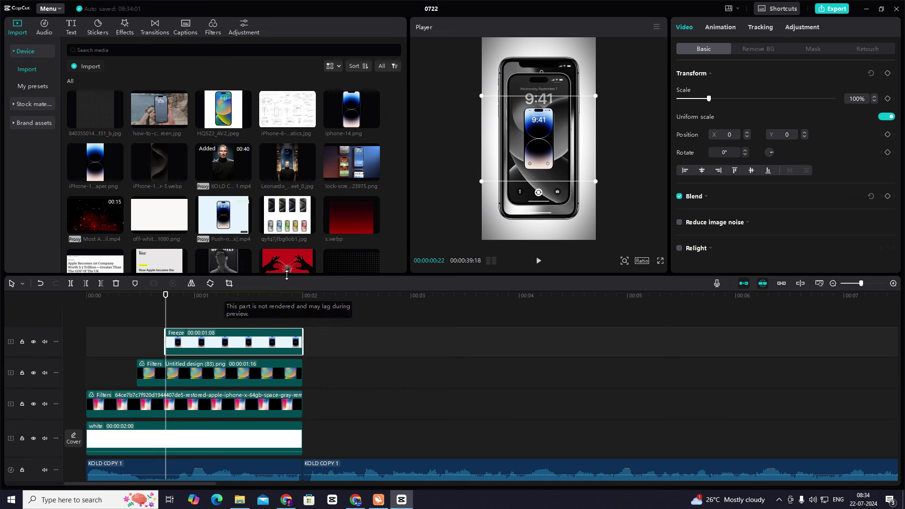
- Apply the BW 3 mono filter to the freeze clip and set its exposure to 25
click(212, 32)
drag(98, 128, 233, 344)
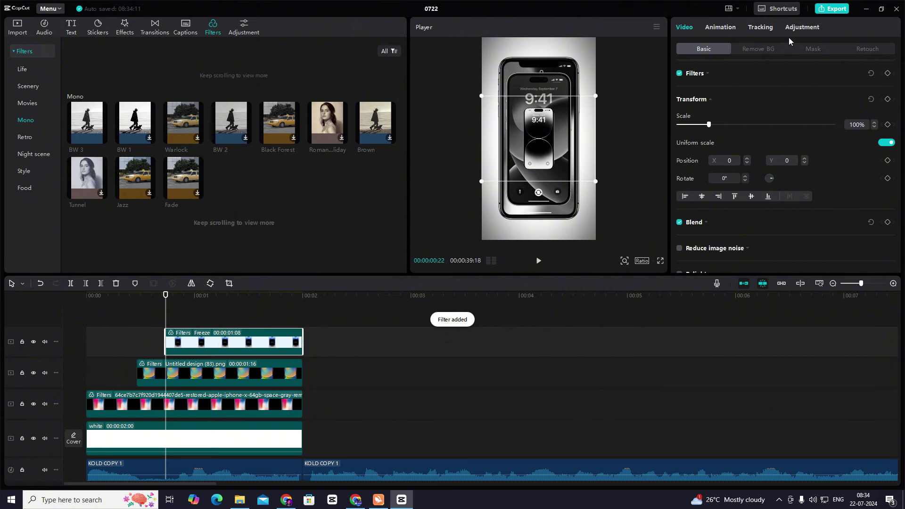
click(797, 29)
drag(789, 207, 756, 208)
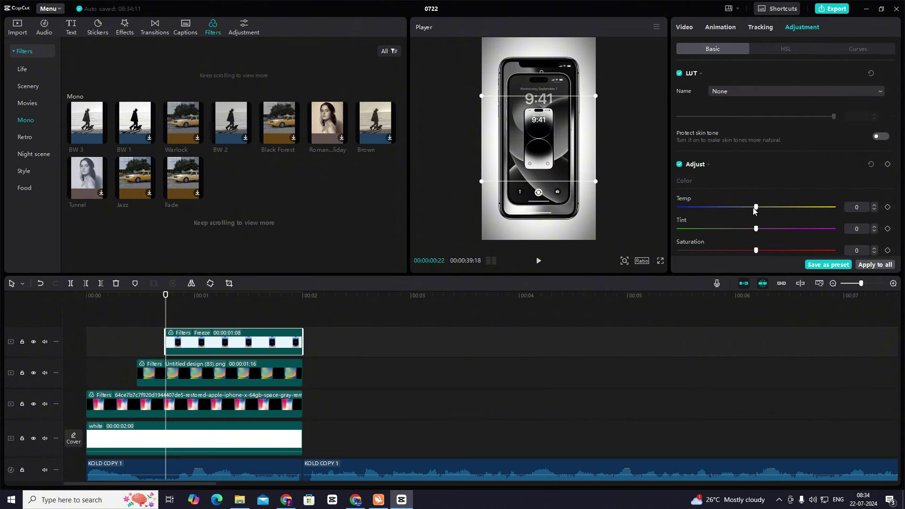
scroll(749, 194, down, 3)
drag(739, 139, 788, 145)
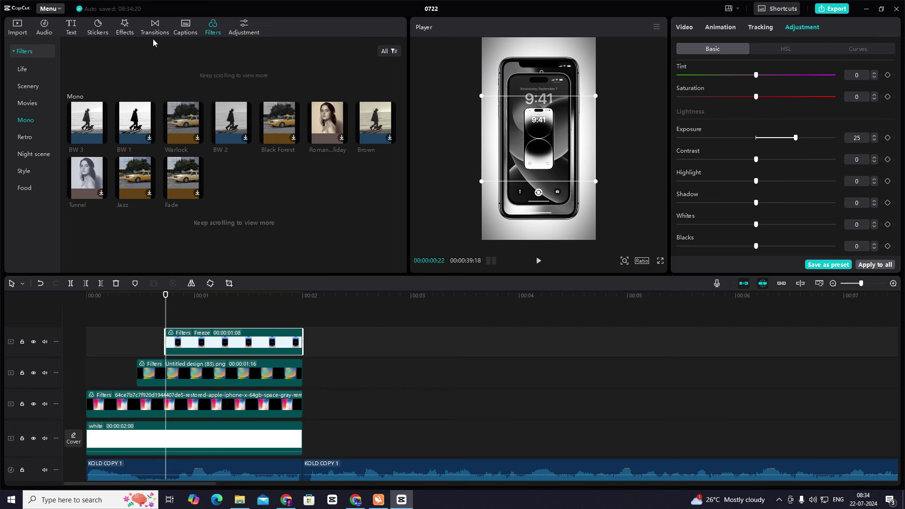
- Keyframe the freeze clip's transform at frame 22 and at 1:00, enlarging its phone at the first keyframe to nearly fill the phone behind it
click(685, 27)
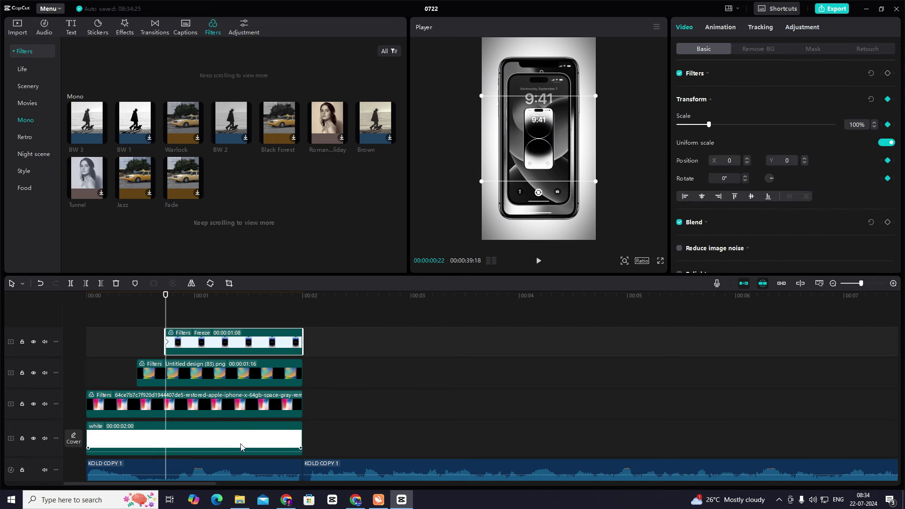
drag(171, 321, 195, 331)
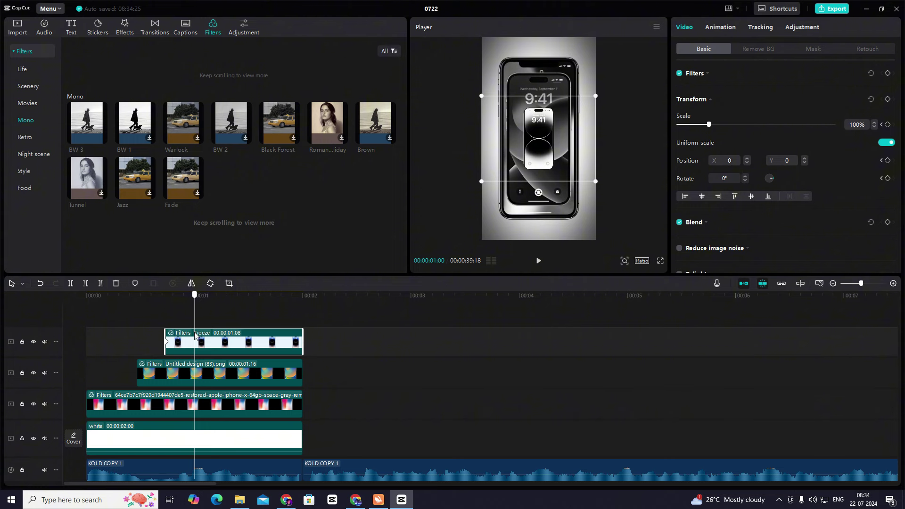
click(887, 99)
drag(194, 321, 164, 323)
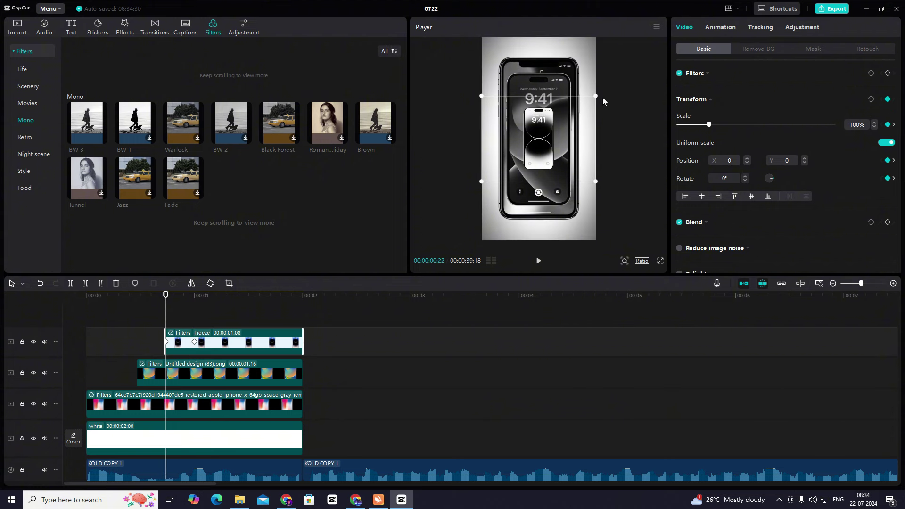
drag(596, 96, 708, 83)
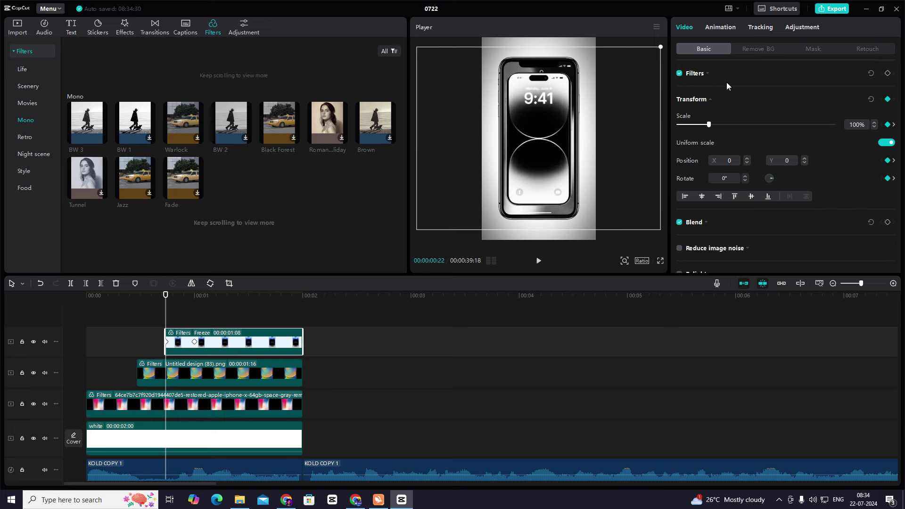
click(223, 320)
- Play the animation from the start to examine the timing of the freeze clip's shrink
click(75, 353)
key(space)
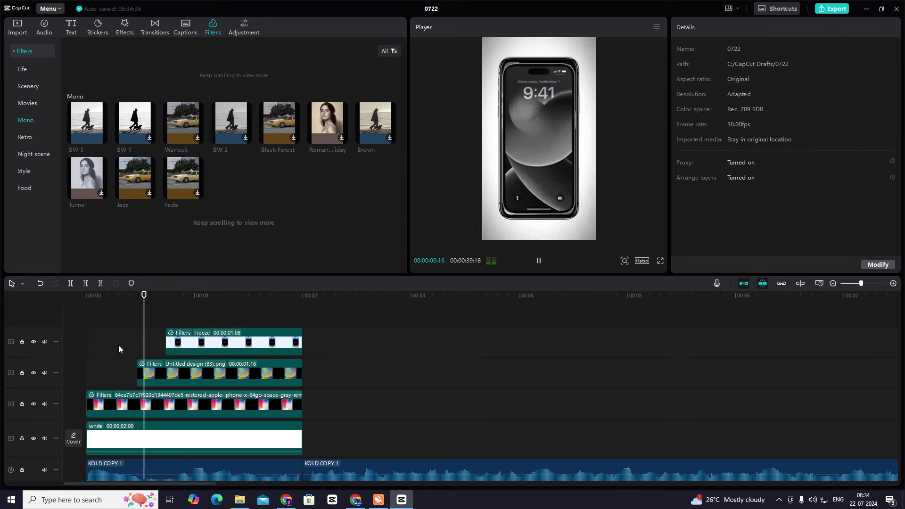
key(space)
click(153, 324)
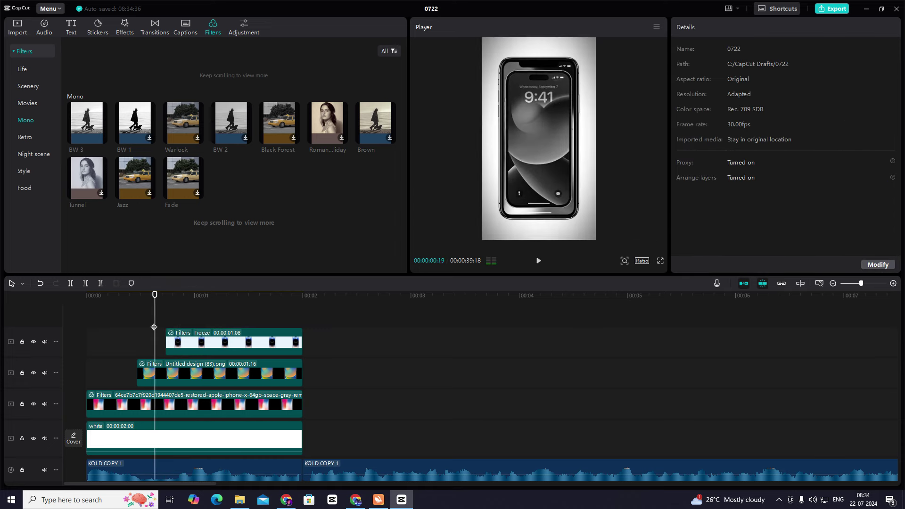
key(space)
key(space)
- Move the freeze clip's second transform keyframe to about 1:04 and replay the animation from the start
click(201, 344)
click(195, 343)
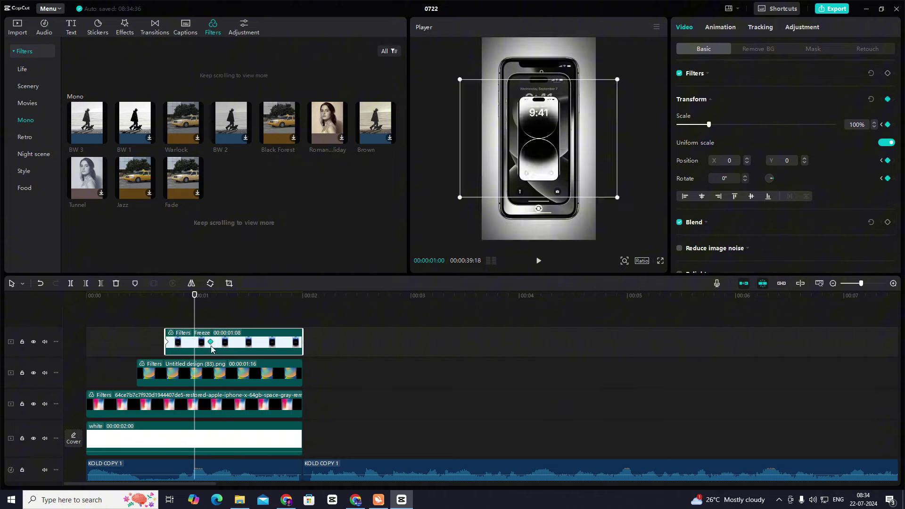
click(75, 341)
key(space)
key(space)
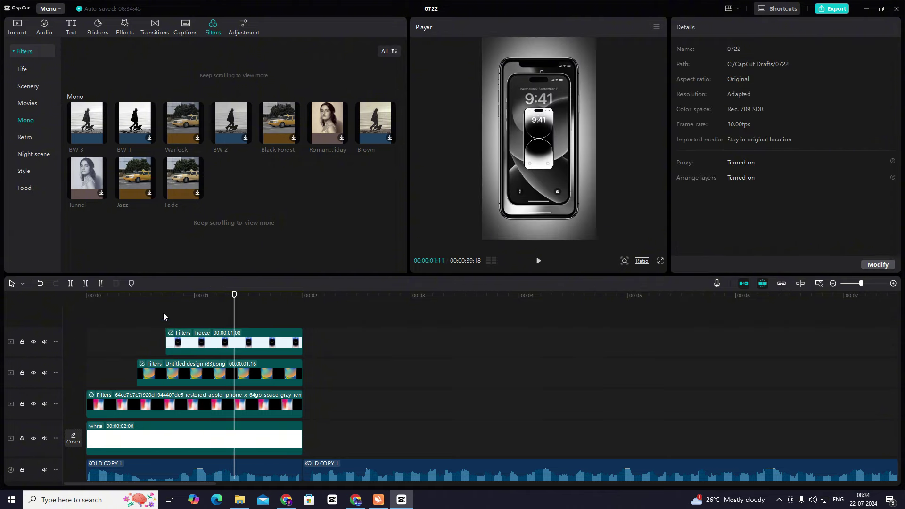
click(75, 333)
key(space)
key(space)
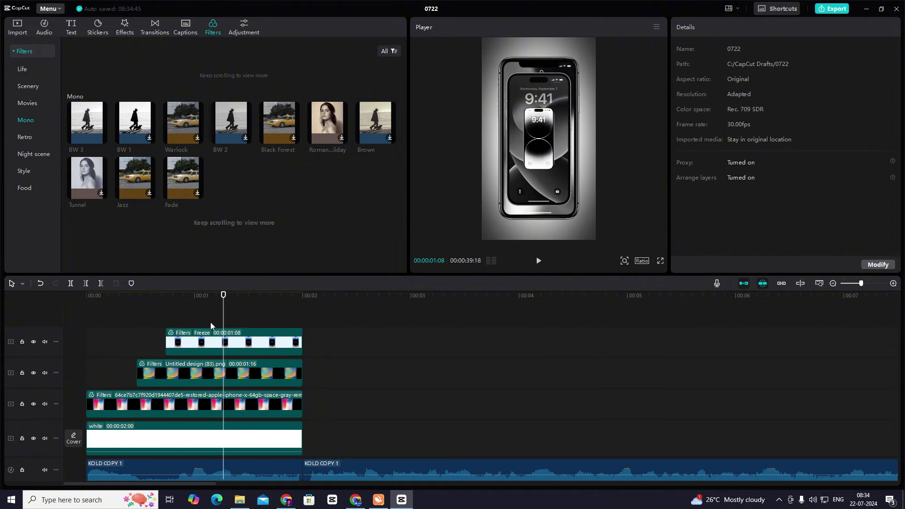
- Add the solid color red background from the stock background materials to the timeline
click(17, 27)
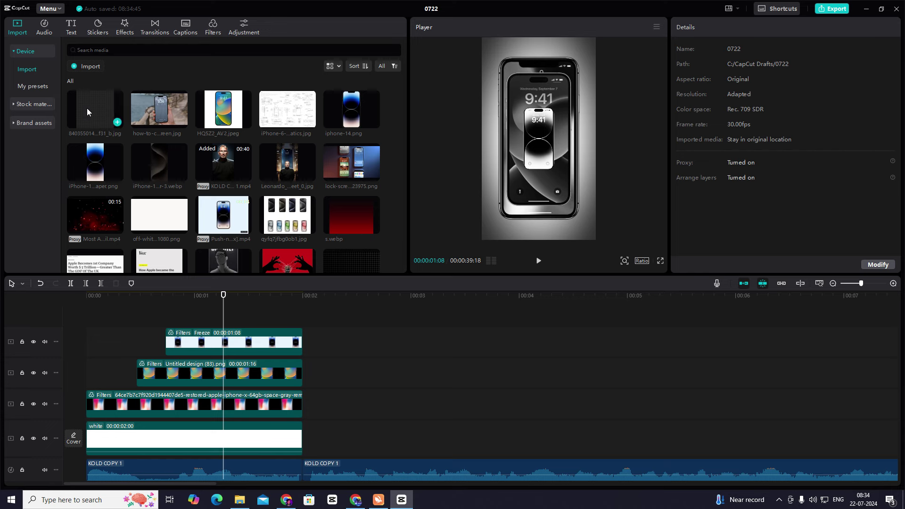
click(39, 105)
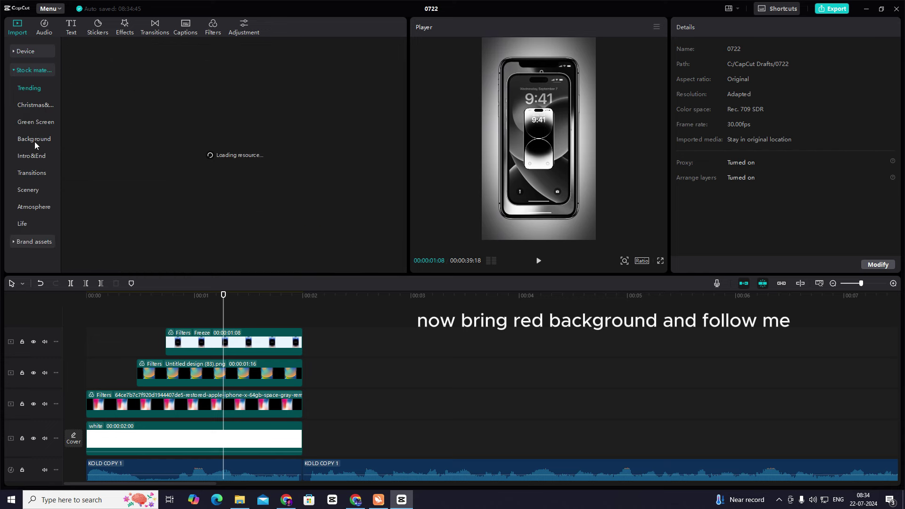
drag(353, 221, 162, 333)
- Try placing the red background between the white clip and the phone clips at a scale of 87%
drag(595, 239, 572, 193)
drag(193, 349, 171, 390)
drag(578, 207, 603, 248)
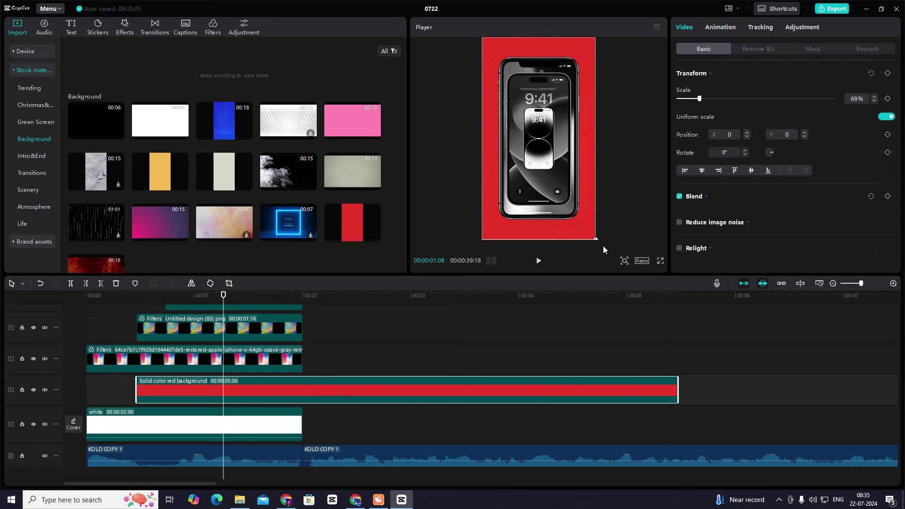
drag(596, 239, 611, 223)
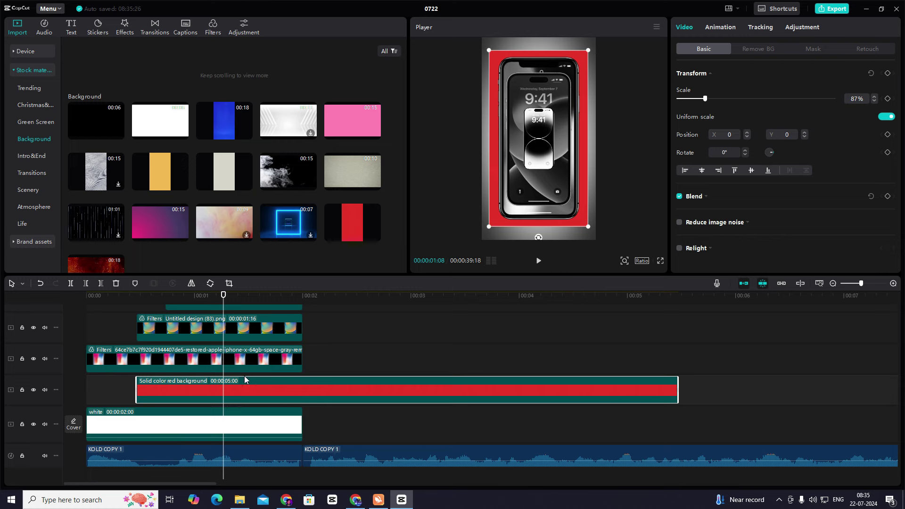
- Place the red background on the top track at 100% scale, starting at 1:04 and trimmed to end with the phone clips
drag(244, 377, 293, 311)
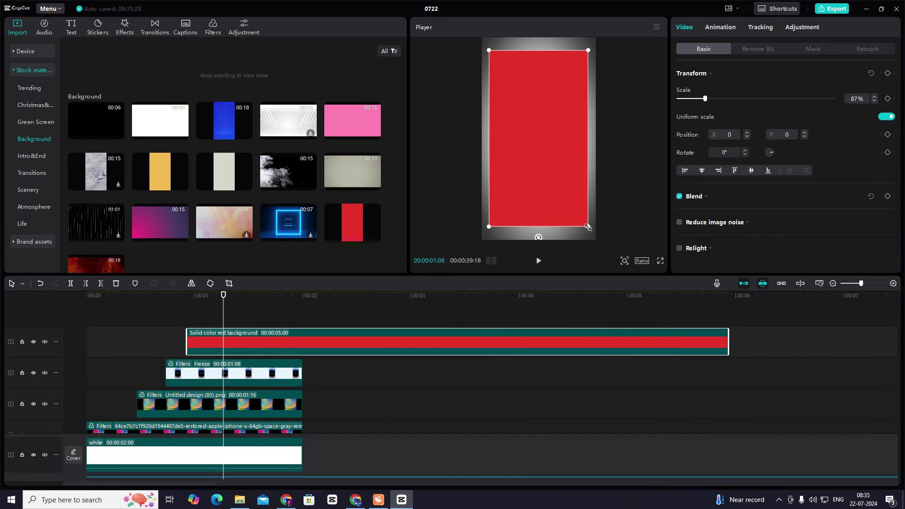
click(172, 373)
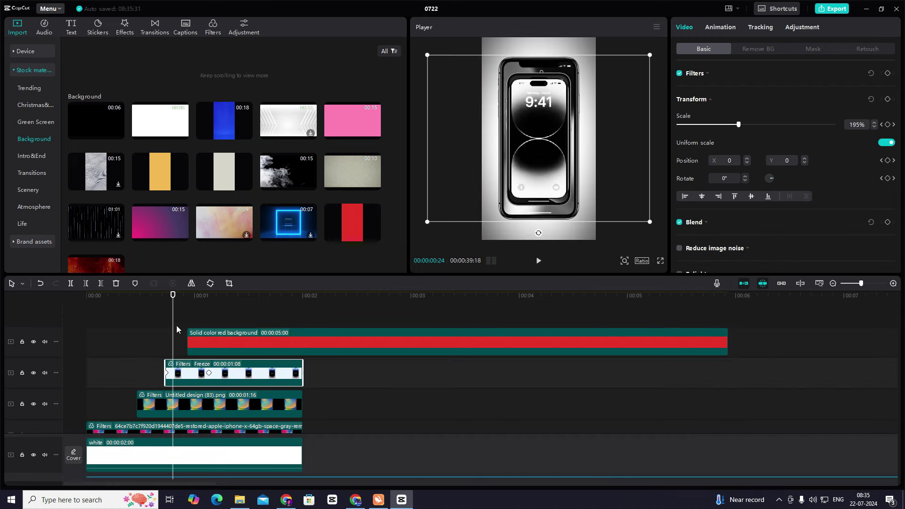
drag(225, 346, 242, 350)
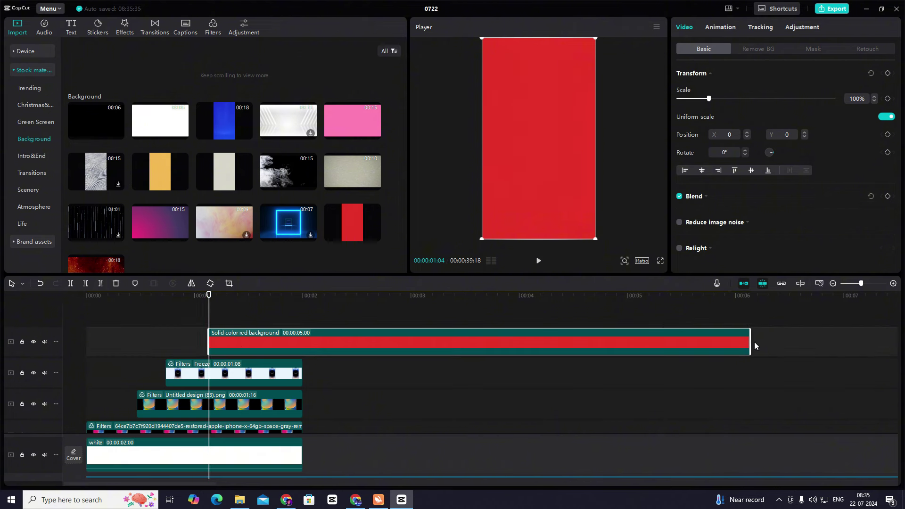
drag(750, 342, 302, 341)
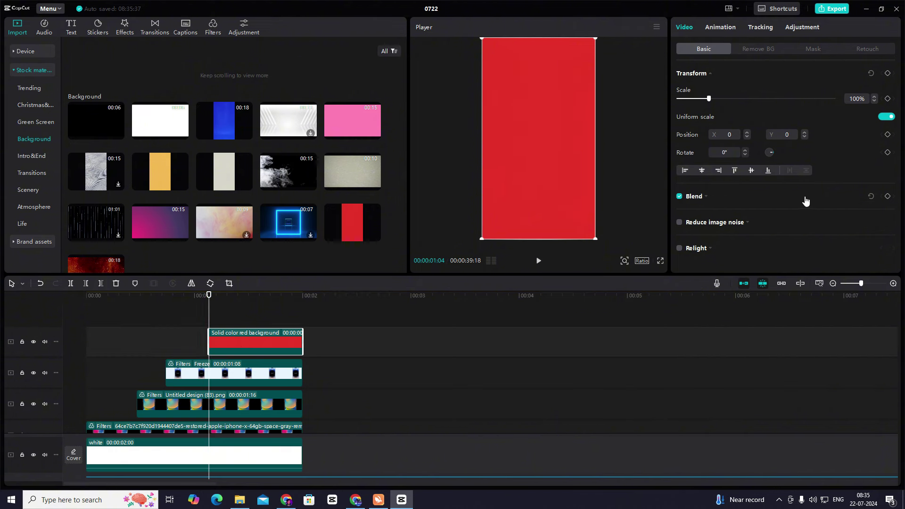
- Keyframe the red background's opacity at 1:04, 1:14 and 1:24, starting at 100% and reducing it at 1:14
click(887, 196)
click(245, 297)
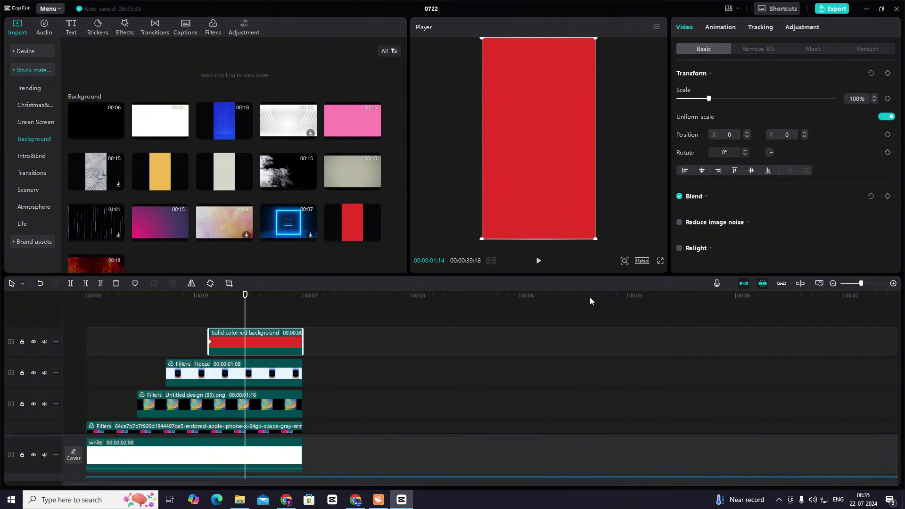
click(705, 197)
drag(702, 240, 833, 238)
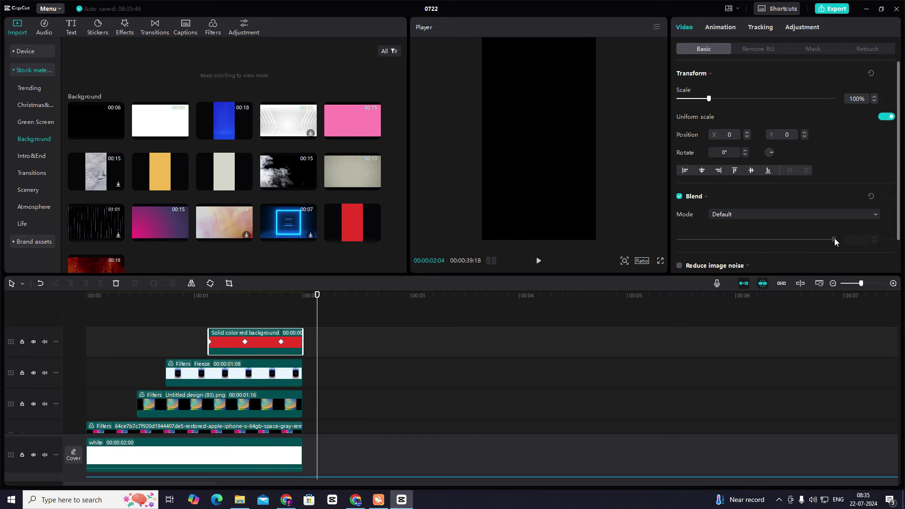
click(315, 318)
- Play and scrub through the intro repeatedly to examine the red background's opacity flash over the phones
click(172, 311)
key(space)
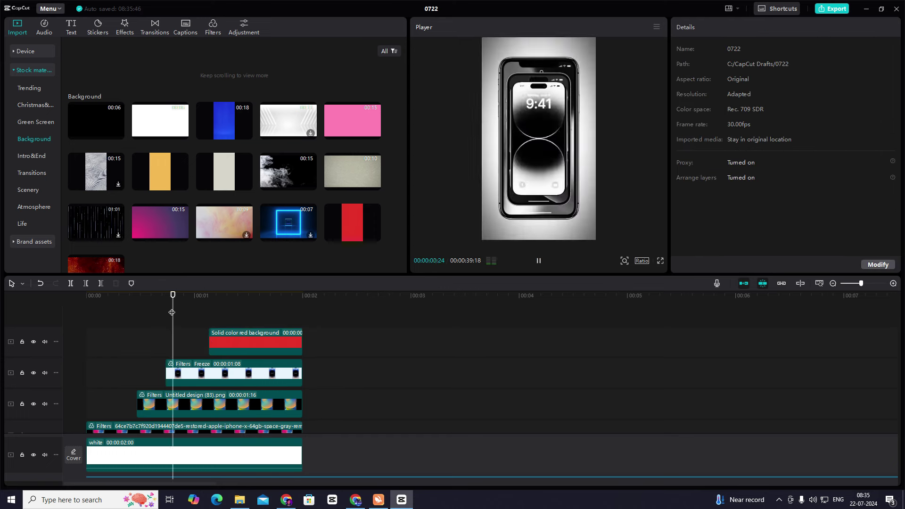
click(192, 329)
click(84, 329)
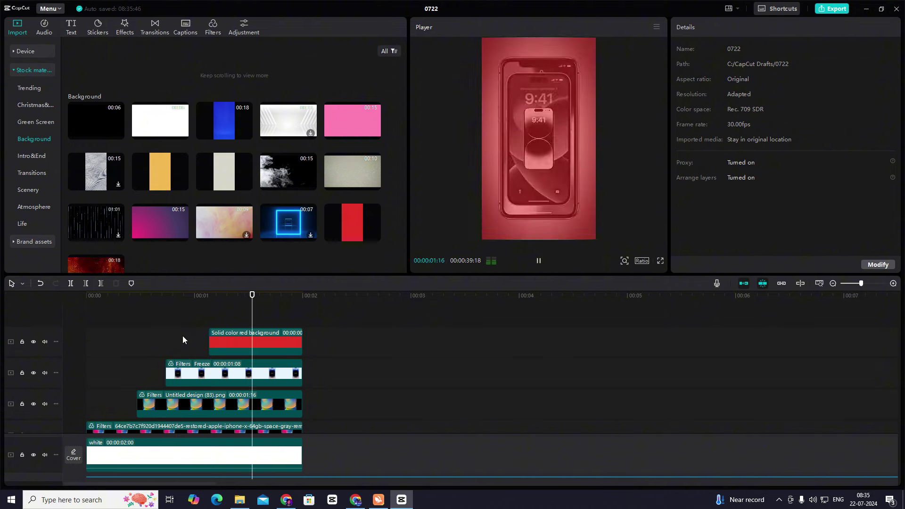
key(space)
click(251, 340)
drag(257, 322, 209, 316)
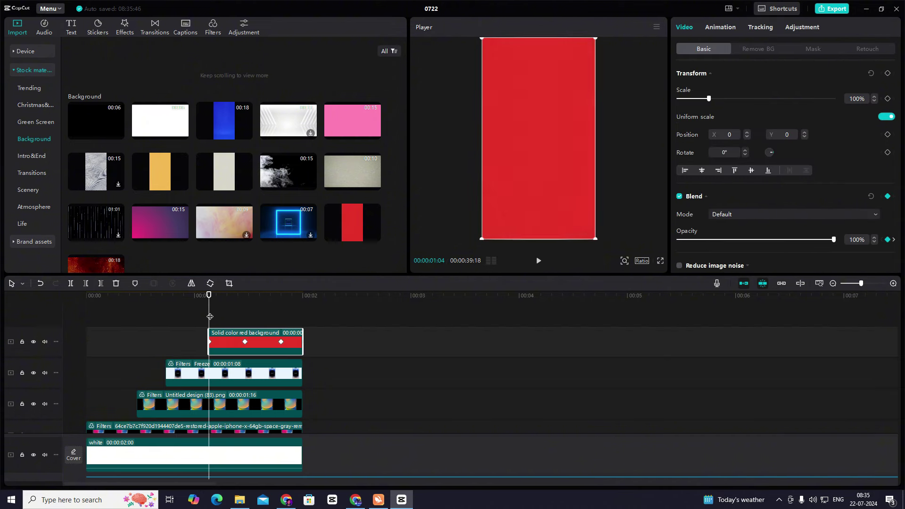
key(space)
click(239, 309)
click(123, 319)
key(space)
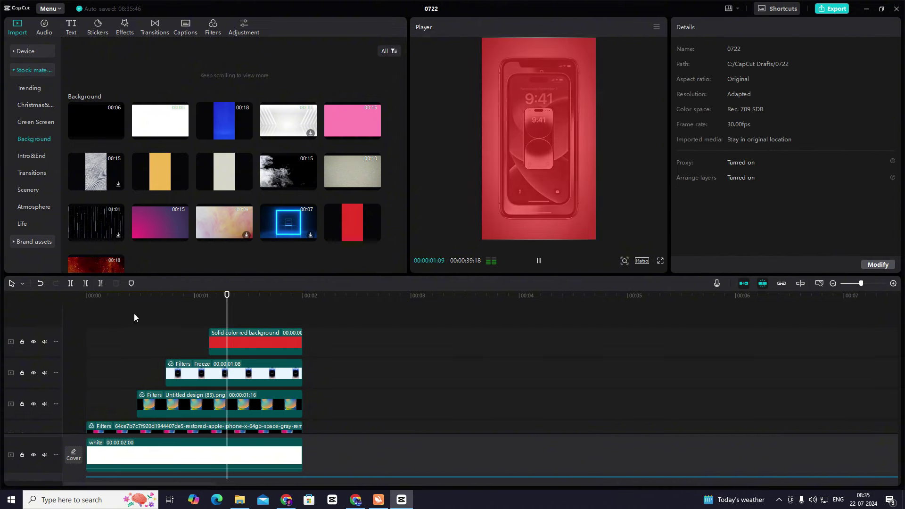
click(282, 321)
drag(283, 321, 47, 337)
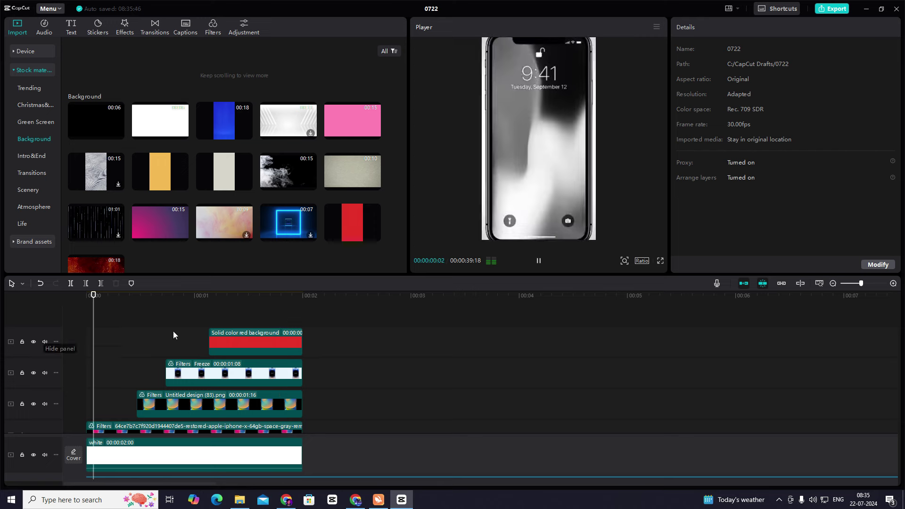
click(215, 317)
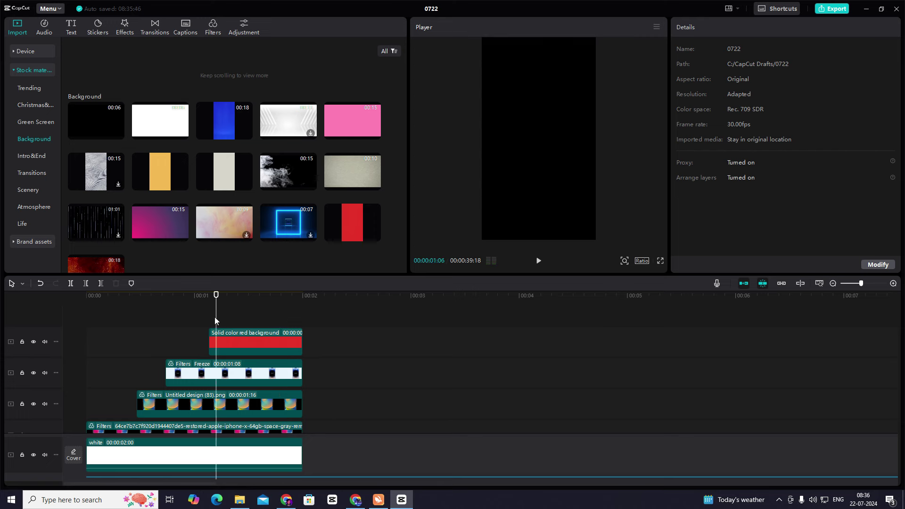
- Play and scrub the red background clip again to examine its opacity flash between the keyframes
drag(215, 318, 304, 326)
key(space)
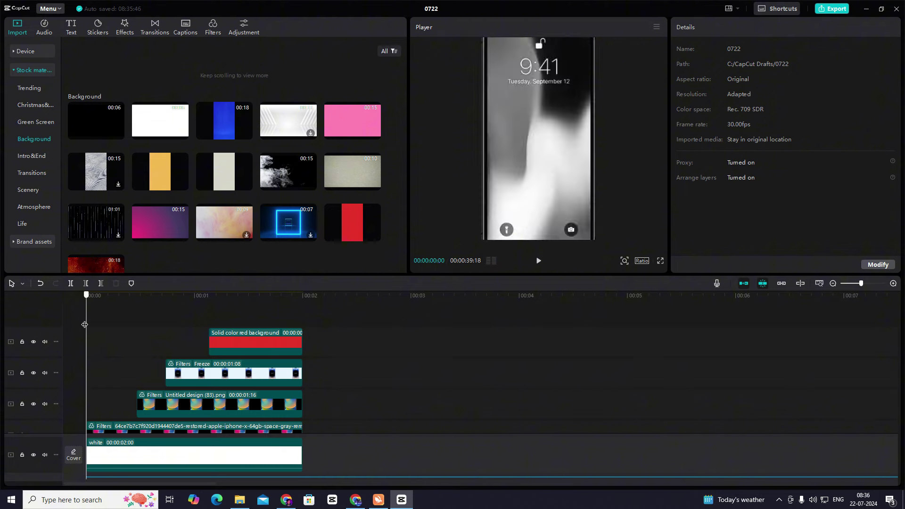
click(281, 342)
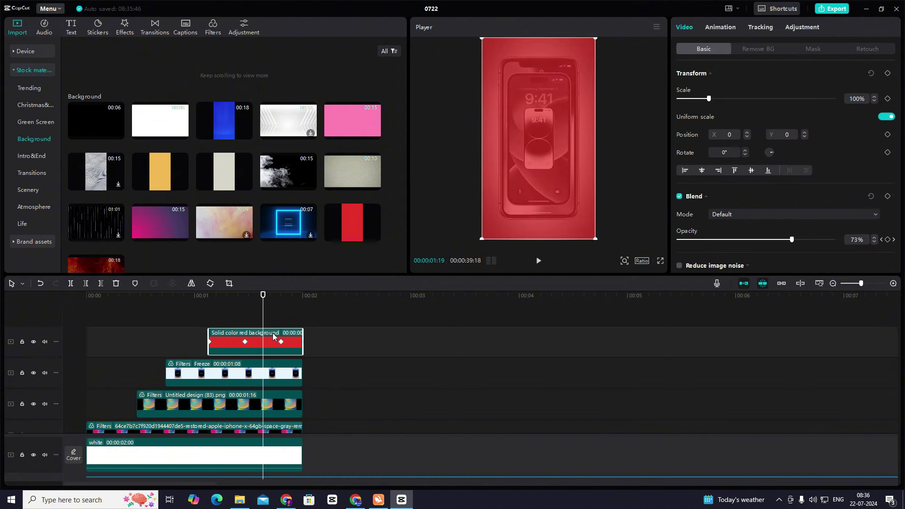
drag(263, 324, 229, 324)
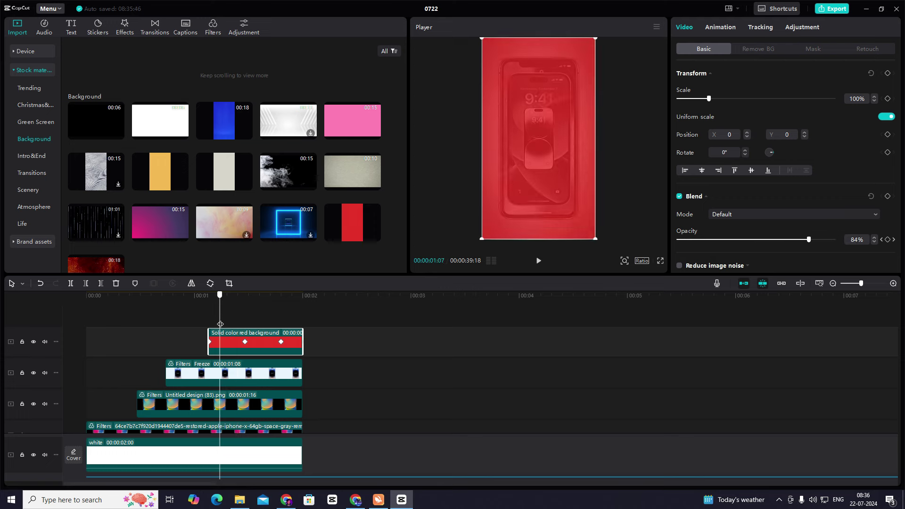
click(279, 346)
drag(279, 343, 1, 358)
- Add a default text clip at the start of the timeline above all clips and replace its wording with "tHIS"
click(71, 27)
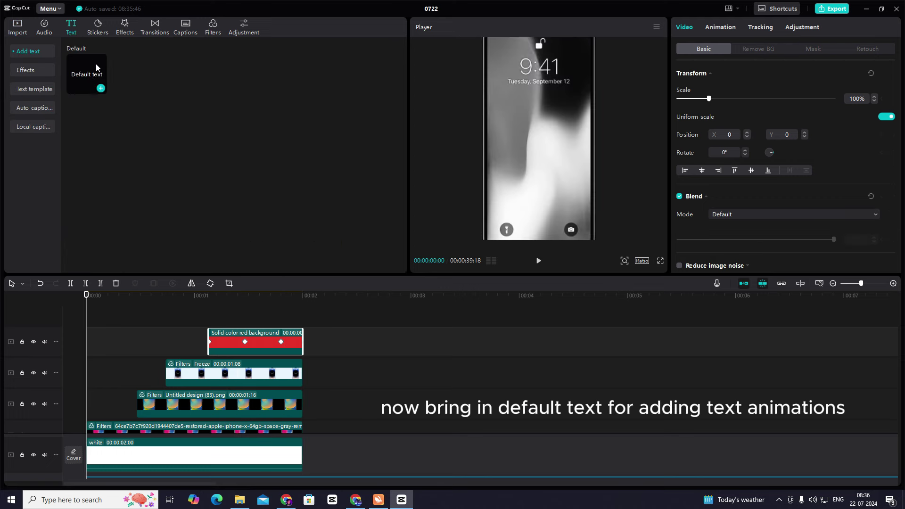
drag(87, 74, 95, 309)
drag(726, 71, 548, 71)
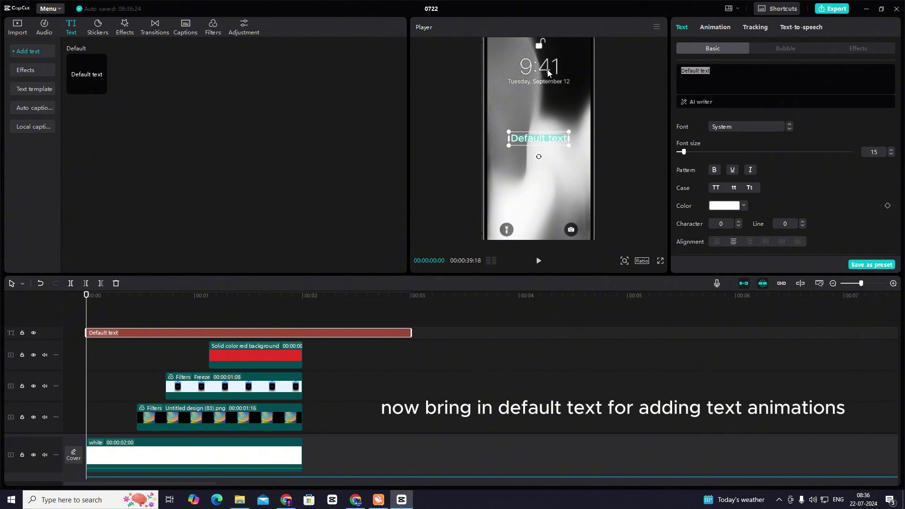
text(tHI)
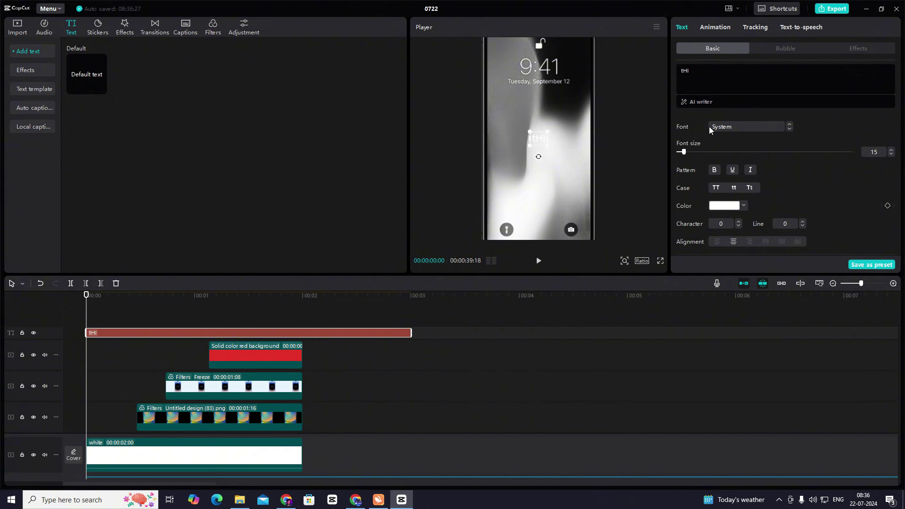
text(S)
- Set the text's font to Candara Bold and change its case to title case
click(736, 126)
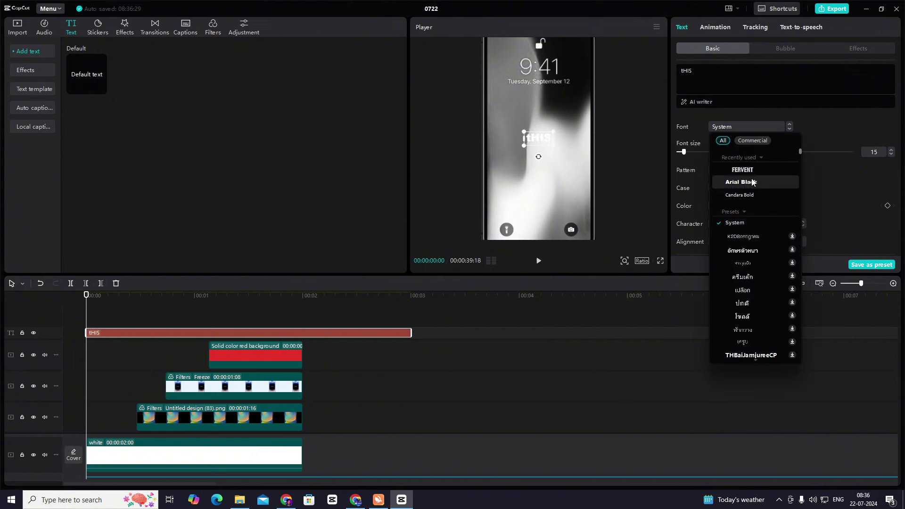
click(751, 195)
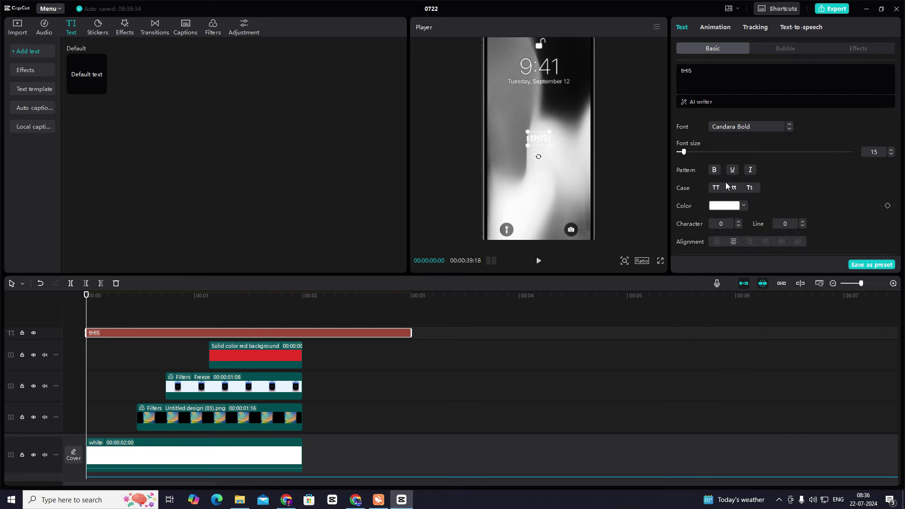
click(749, 188)
- Enlarge "This" to nearly the phone's width in the upper half of the frame and change its font to Candara Light Italic
drag(553, 149, 592, 159)
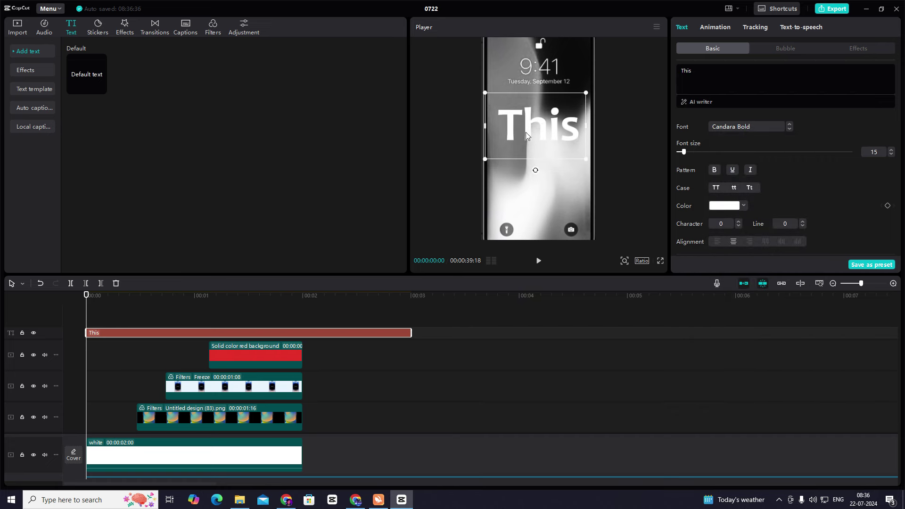
click(740, 128)
scroll(762, 202, down, 4)
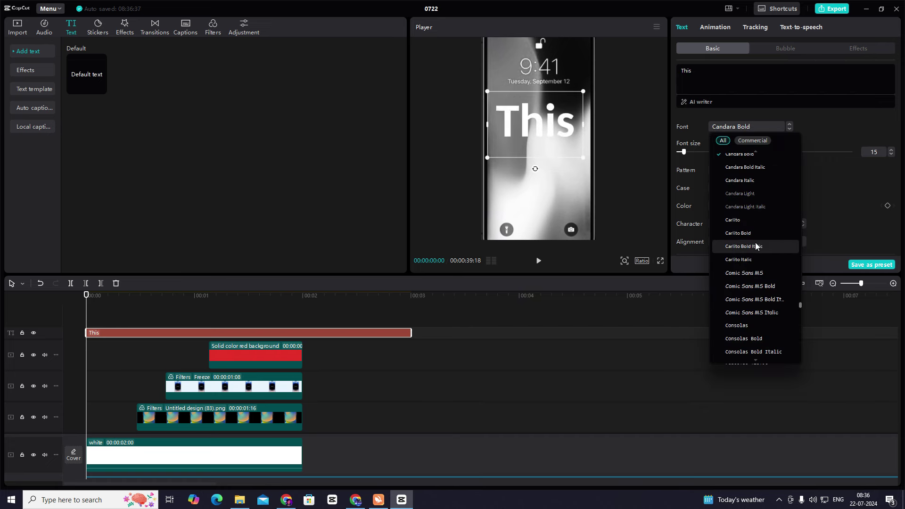
click(757, 208)
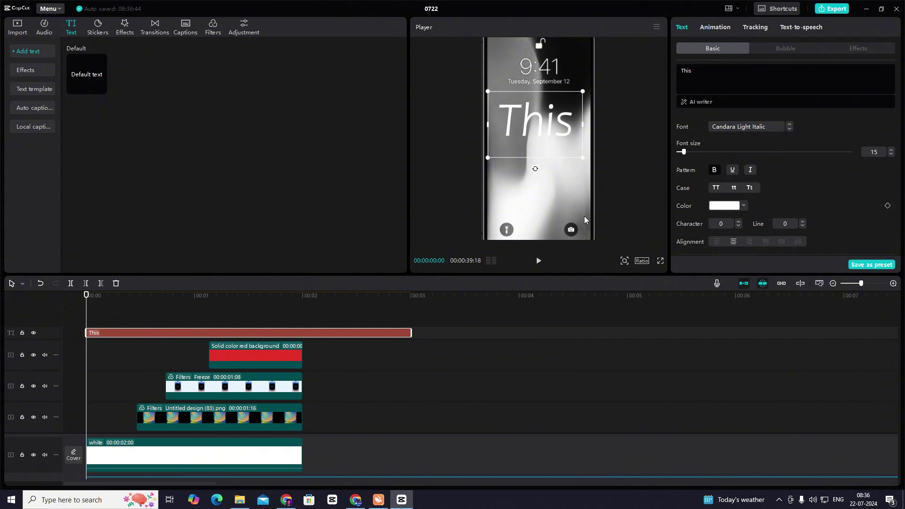
- Enable a black shadow on "This" with 22% opacity and 46% blurriness
scroll(721, 226, down, 5)
scroll(719, 223, down, 1)
click(681, 217)
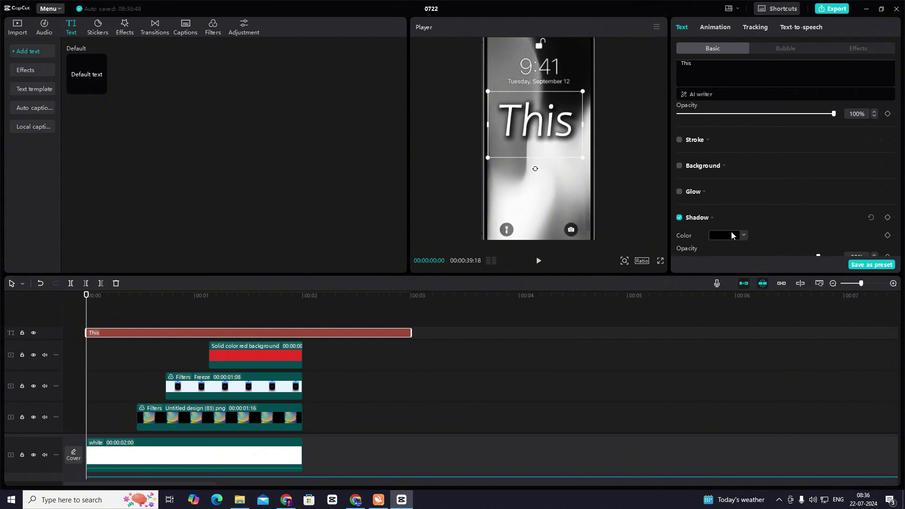
scroll(731, 231, down, 1)
drag(818, 223, 750, 245)
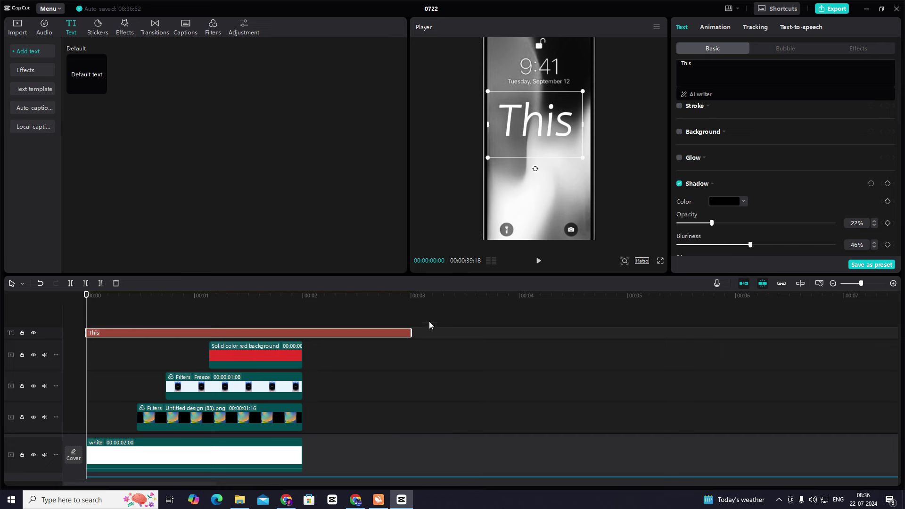
- Enable a white glow on "This" with intensity 18 and range 55
click(680, 158)
click(704, 238)
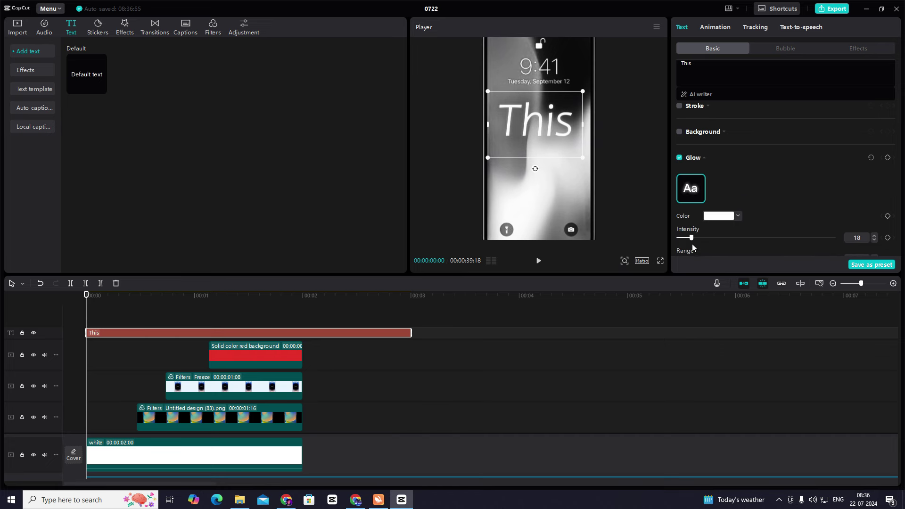
scroll(692, 245, down, 1)
drag(727, 225, 756, 226)
- Try a red FF0000 glow color on "This" while previewing it over the smaller phone
click(108, 299)
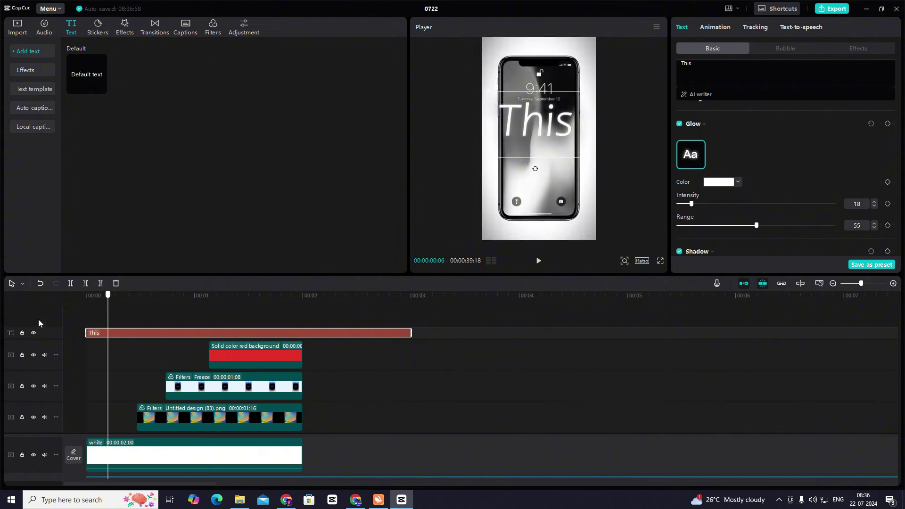
click(725, 183)
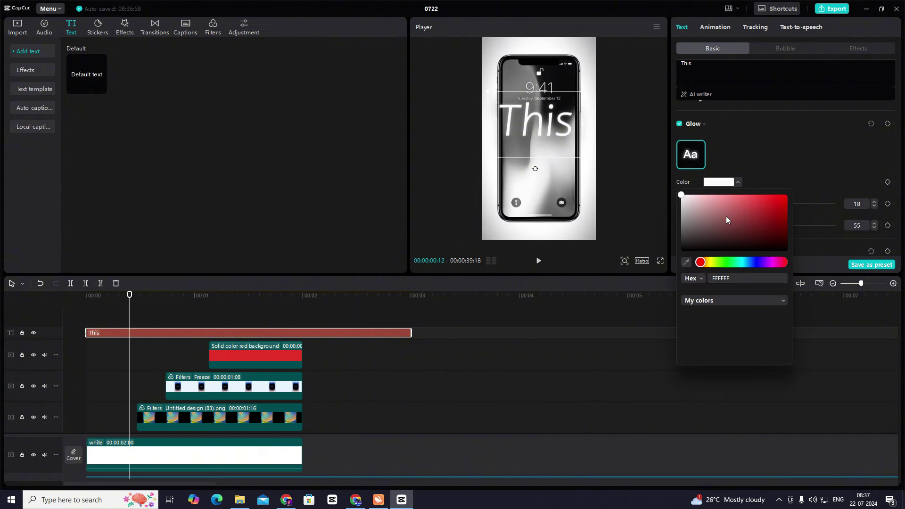
drag(726, 216, 795, 181)
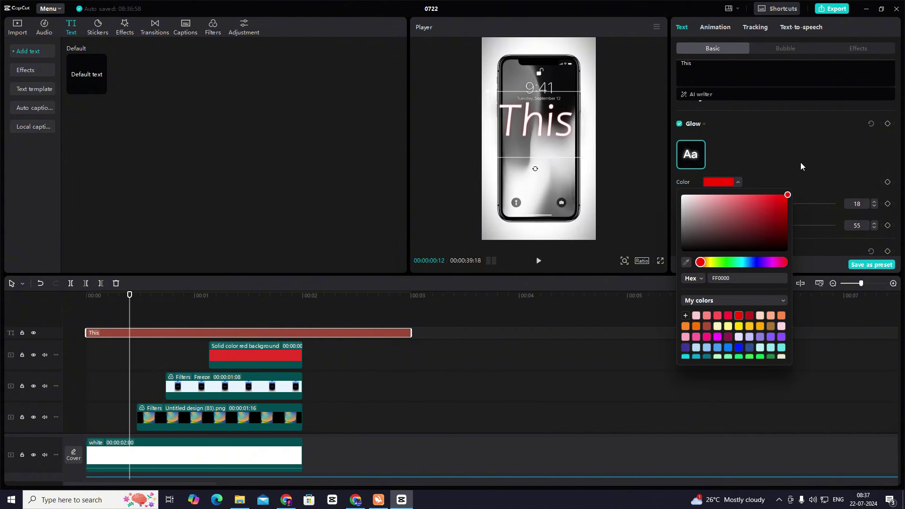
key(ctrl+z)
- Set the fill color of "This" to red FF0000 and nudge the text slightly up and left over the phone
scroll(767, 141, up, 5)
click(738, 206)
click(796, 216)
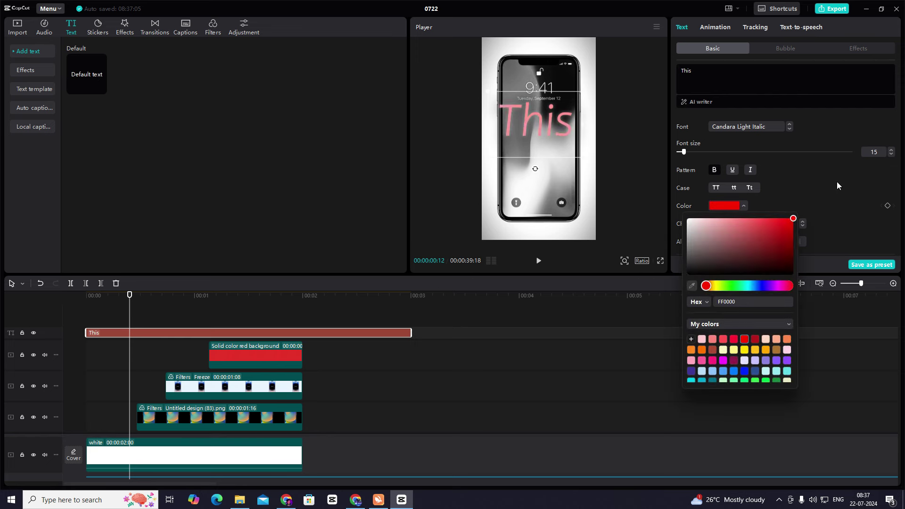
click(832, 208)
click(536, 124)
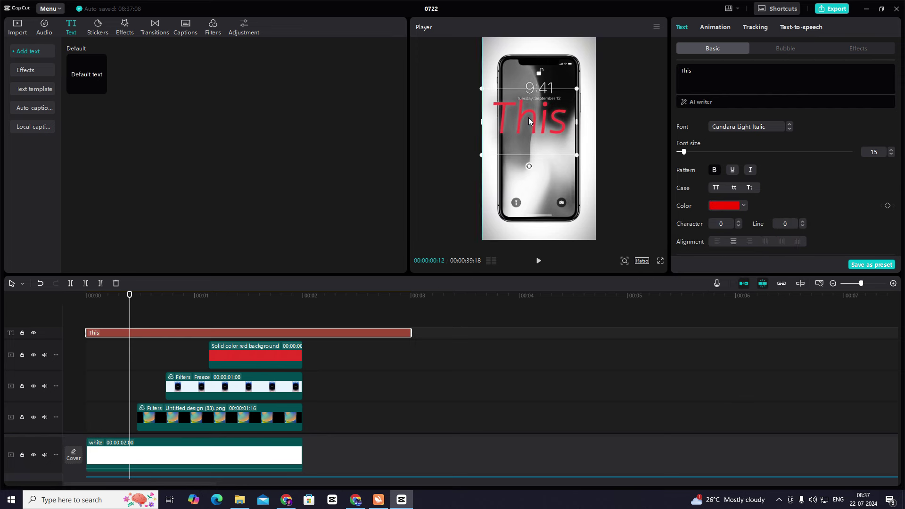
- Change the font of "This" to Constantia Bold
click(750, 127)
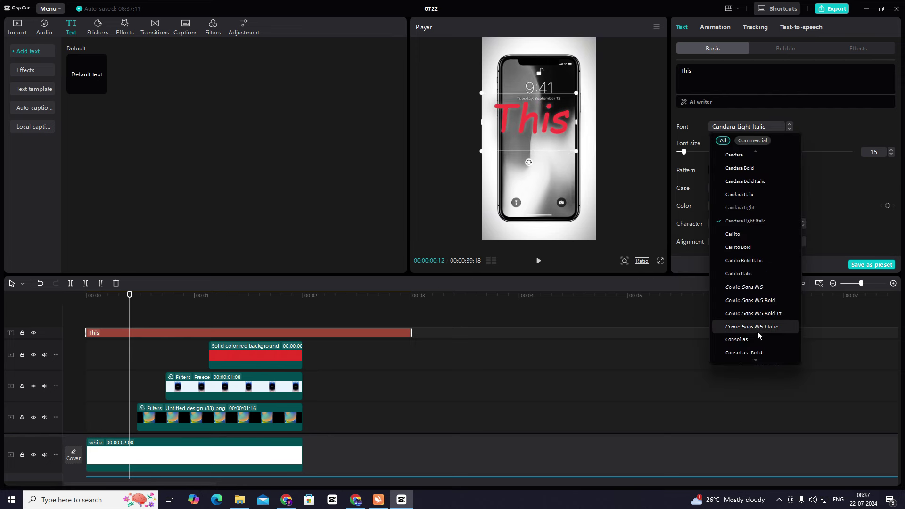
scroll(757, 332, down, 3)
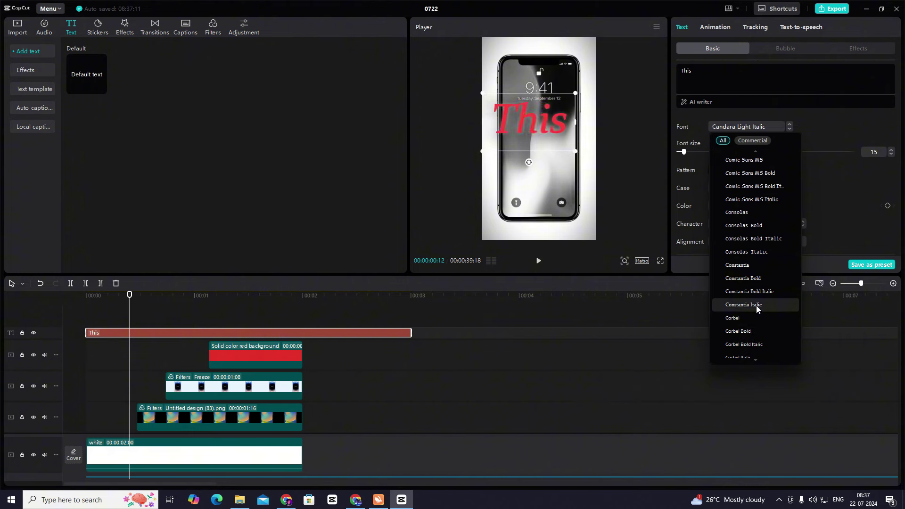
click(750, 278)
- Apply the Type 2 entrance animation to "This", lengthen its duration beyond 0.5 s, and play it from the start
click(88, 322)
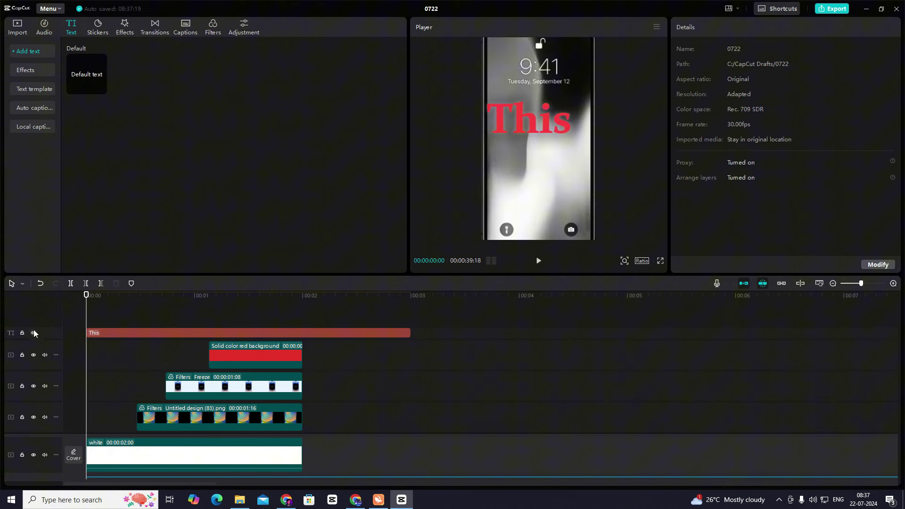
click(159, 332)
click(714, 27)
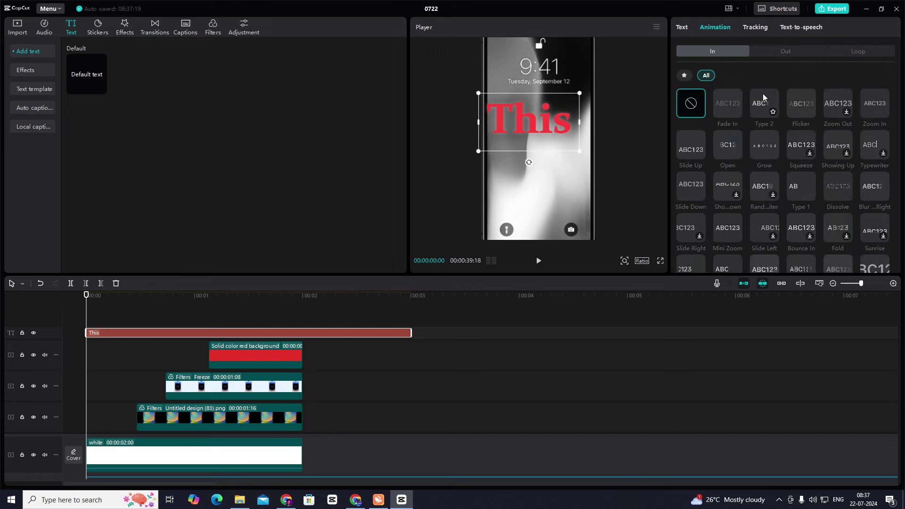
click(763, 98)
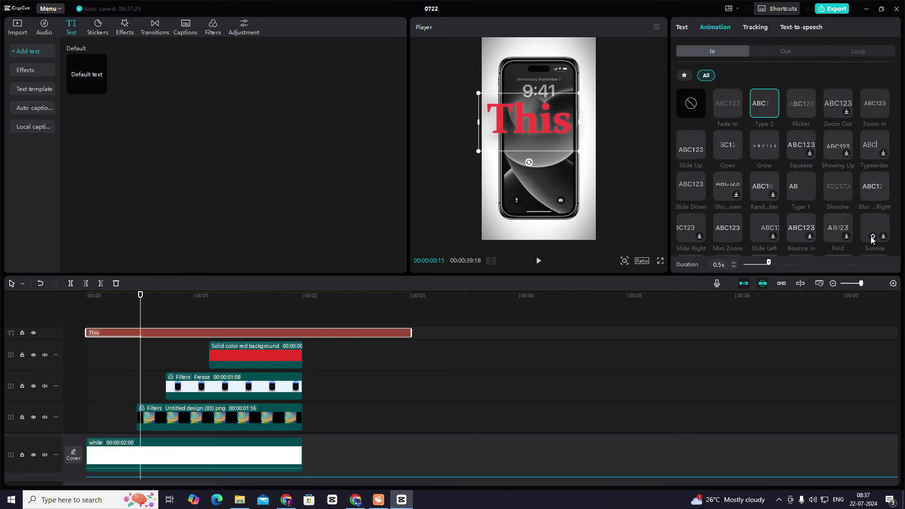
drag(768, 263, 779, 263)
click(75, 325)
key(space)
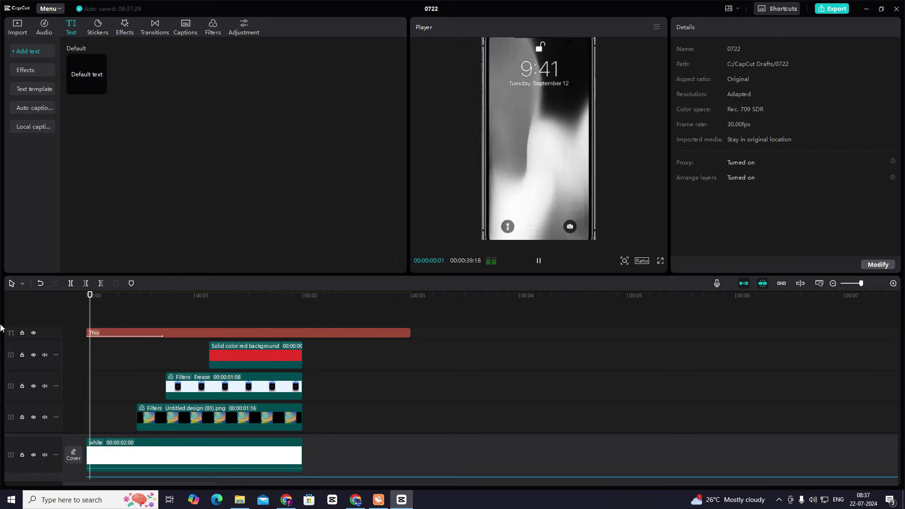
- Duplicate the "This" text onto a new track starting at 0:23 and change the copy's wording to "iS NOT AN"
click(168, 326)
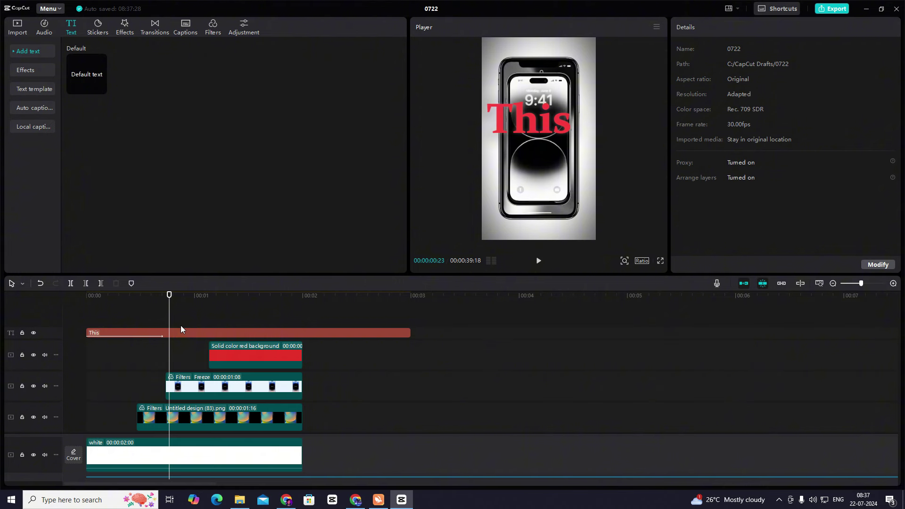
click(182, 333)
drag(182, 334, 260, 333)
drag(706, 84, 561, 64)
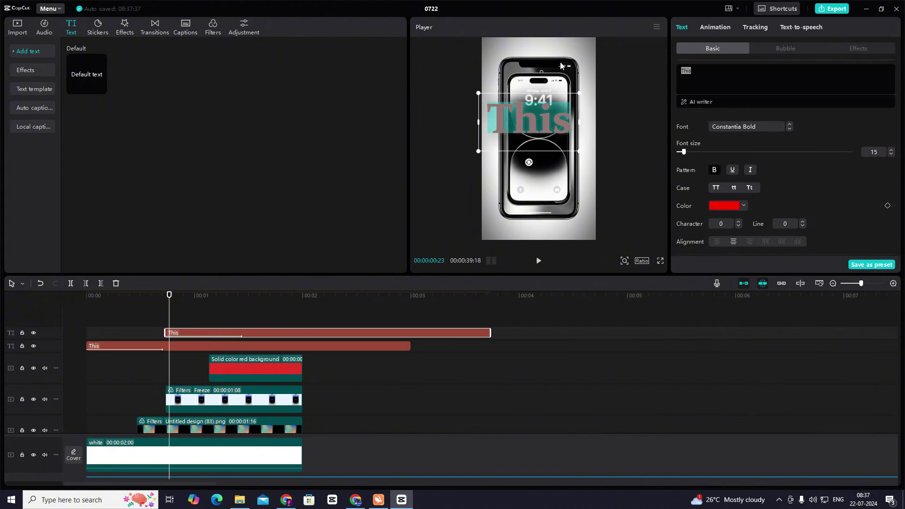
text(iS)
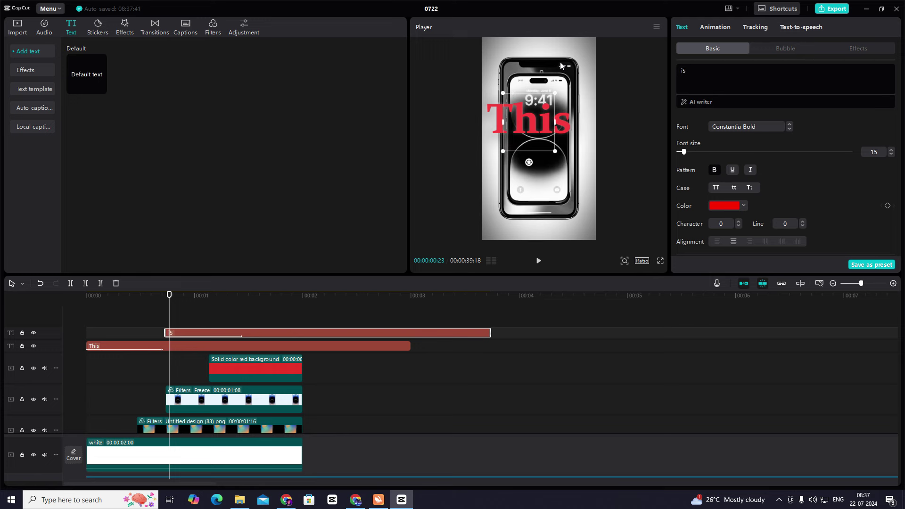
text( NOT AN)
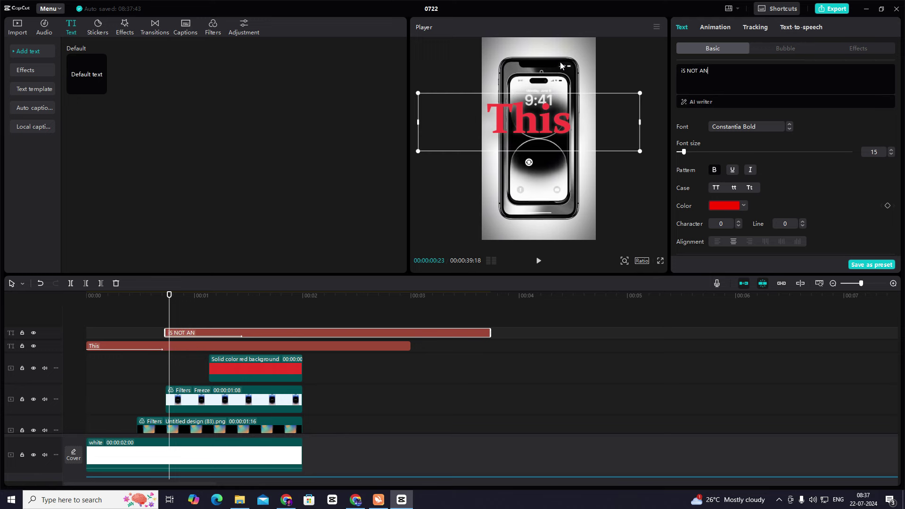
- Shrink the "iS NOT AN" text to about the frame's width and place it directly beneath "This"
drag(550, 132, 565, 161)
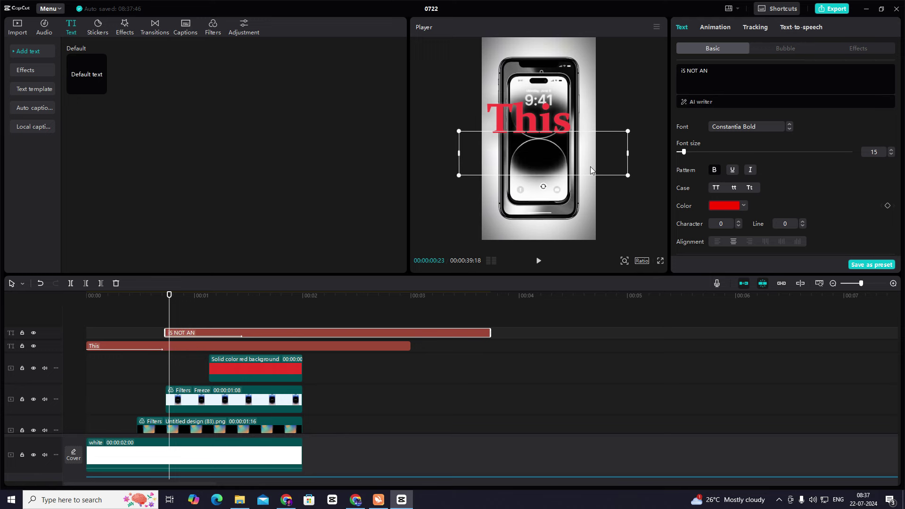
key(space)
key(space)
drag(627, 131, 592, 168)
drag(538, 159, 535, 154)
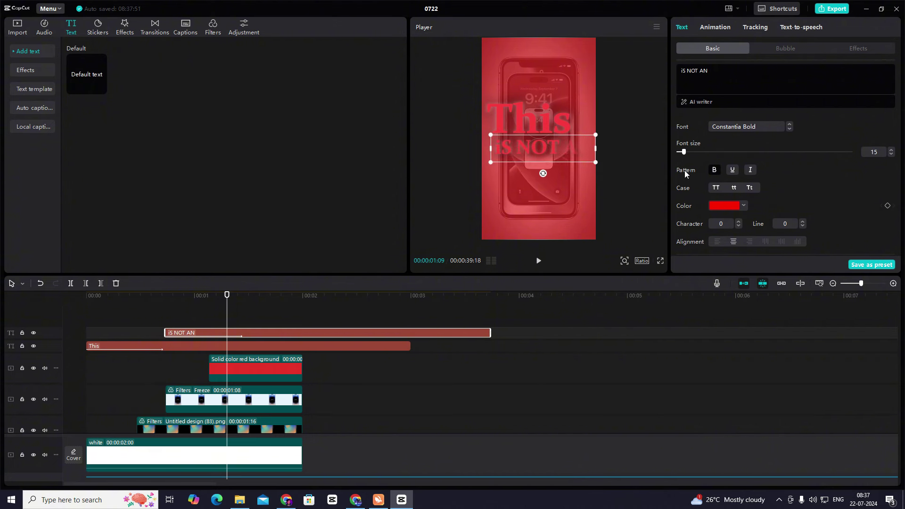
- Set the second text to title case, center it horizontally in the frame, and color it white FFFFFF
click(750, 188)
drag(528, 149, 505, 145)
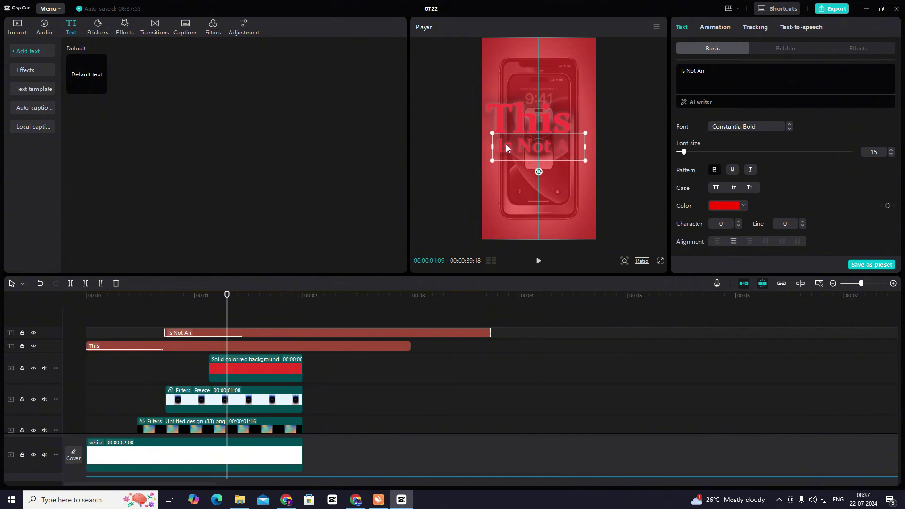
click(737, 205)
drag(718, 219, 570, 143)
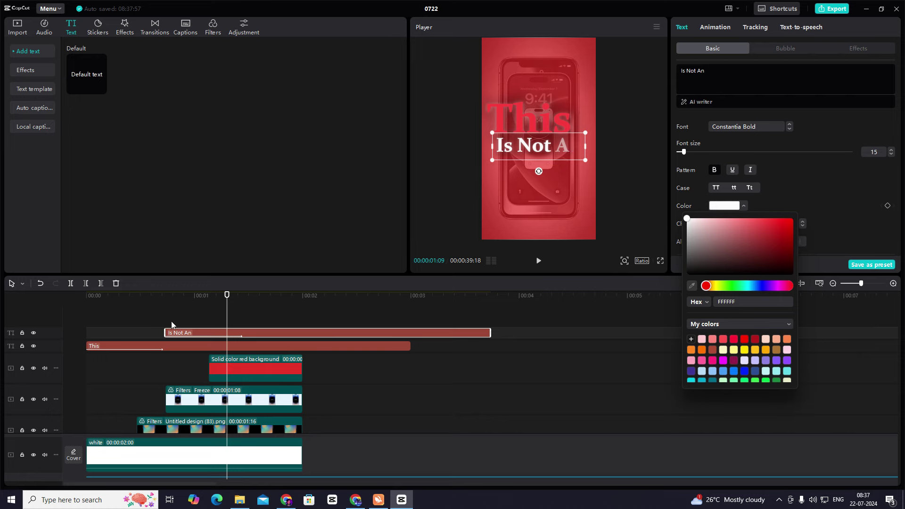
- Play the intro from the start to check both text animations, and return to the "Is Not An" clip at 0:25
drag(112, 321, 12, 321)
key(space)
key(space)
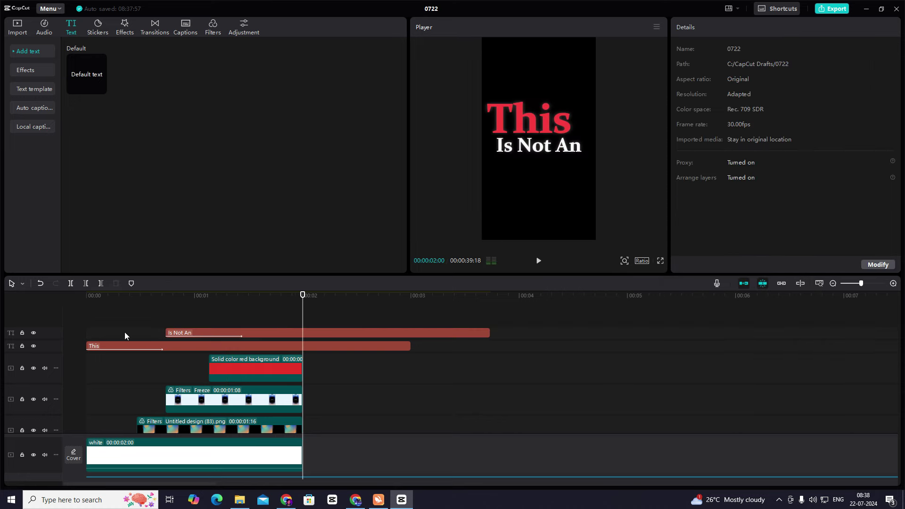
click(176, 321)
click(178, 333)
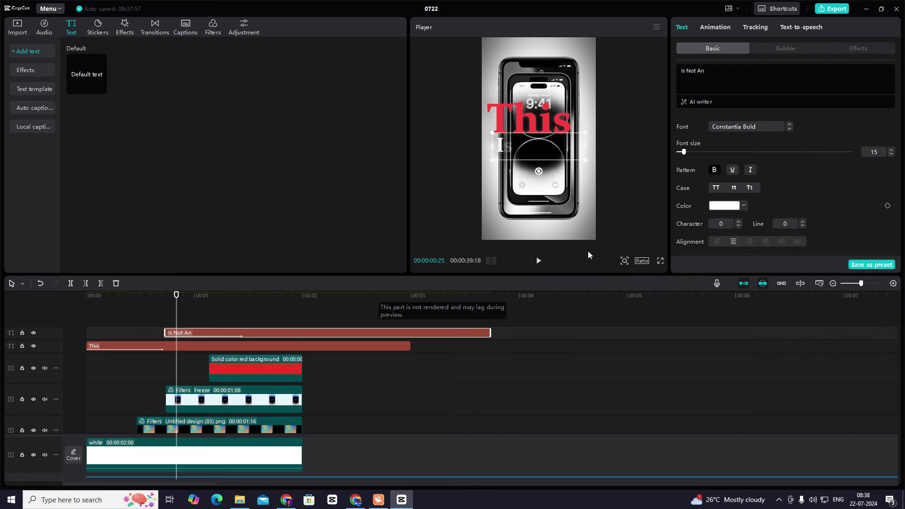
- Move the "Is Not An" clip earlier to start with the Untitled design (83).png clip, and play the intro to check the timing
drag(201, 333, 173, 333)
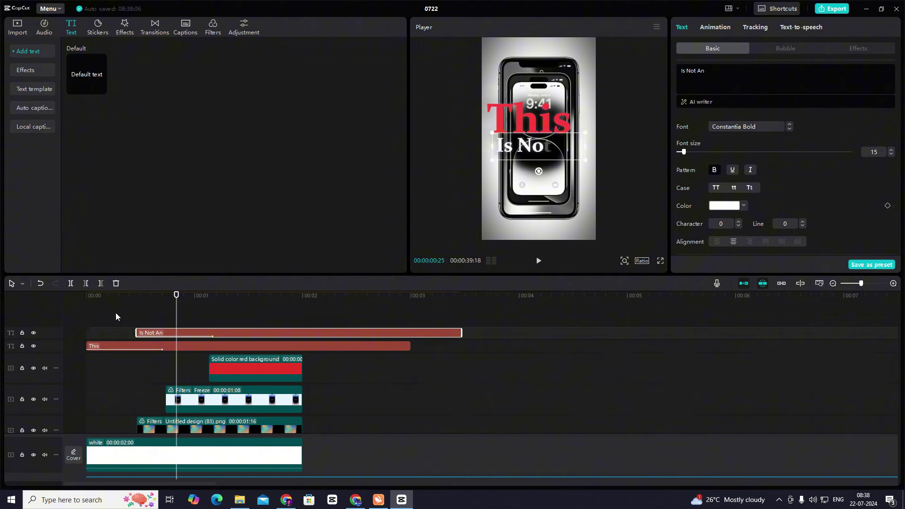
click(117, 313)
key(space)
click(132, 313)
click(87, 326)
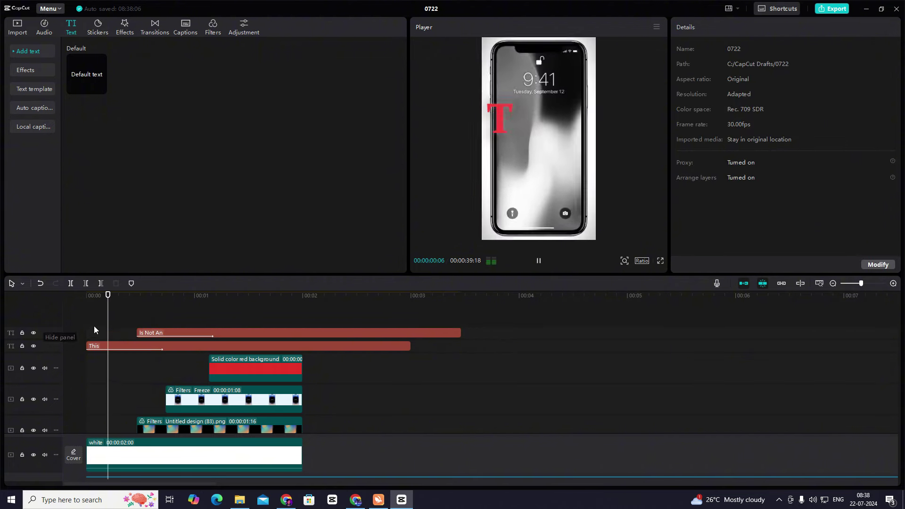
key(space)
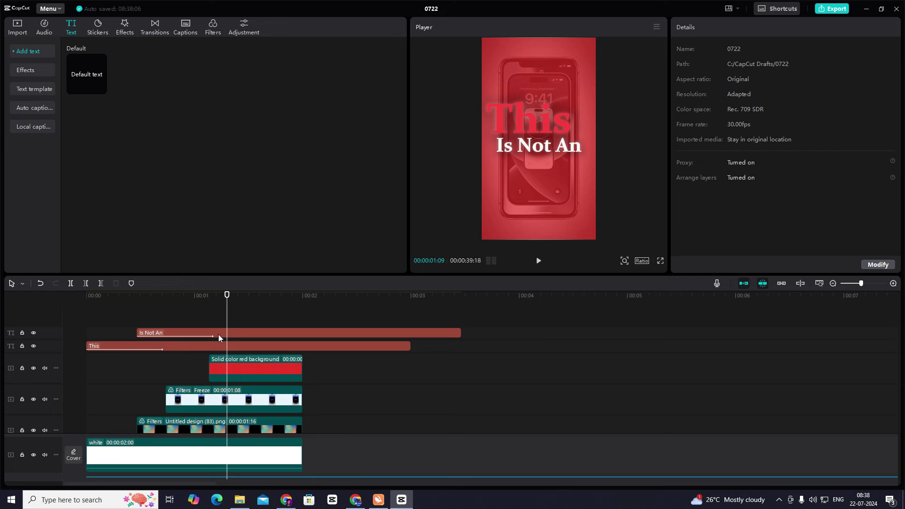
drag(126, 314, 14, 322)
key(space)
click(129, 313)
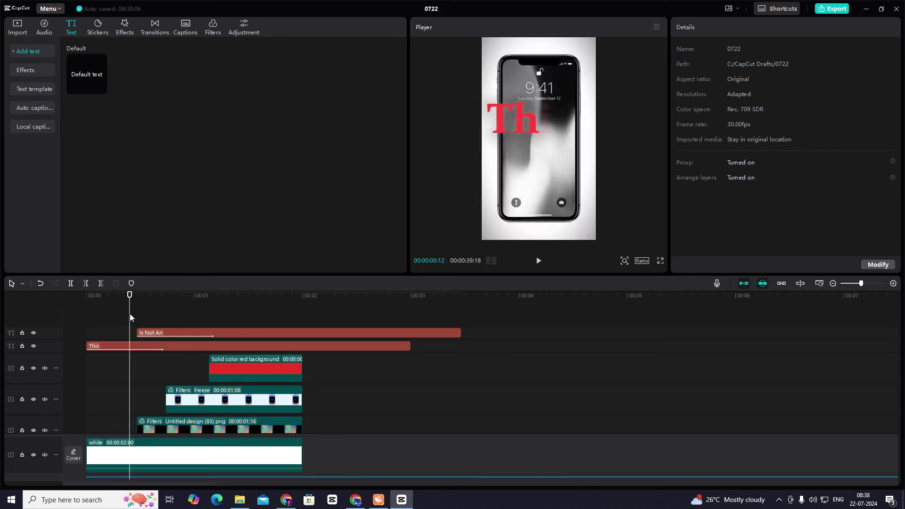
key(space)
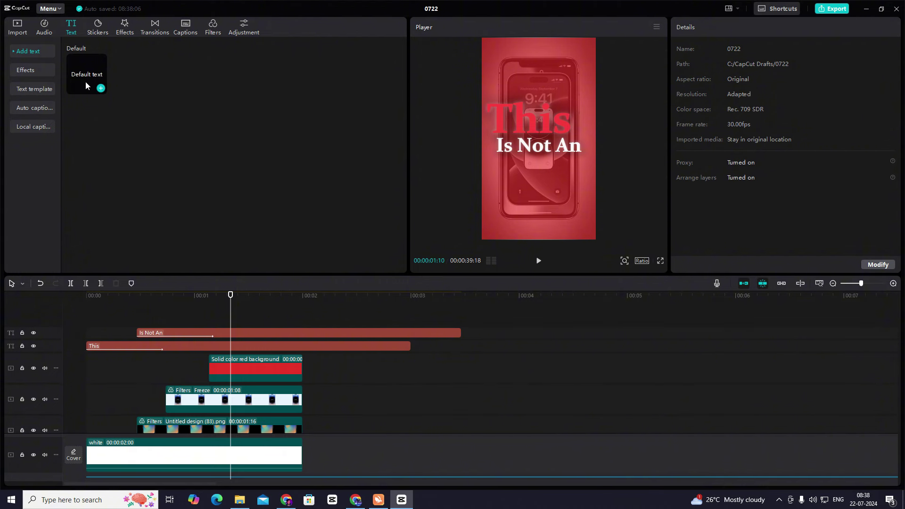
- Add a default text on a new track starting with the red background, place it below "Is Not An", and change its wording to "Iphone"
drag(97, 87, 211, 318)
drag(542, 144, 541, 183)
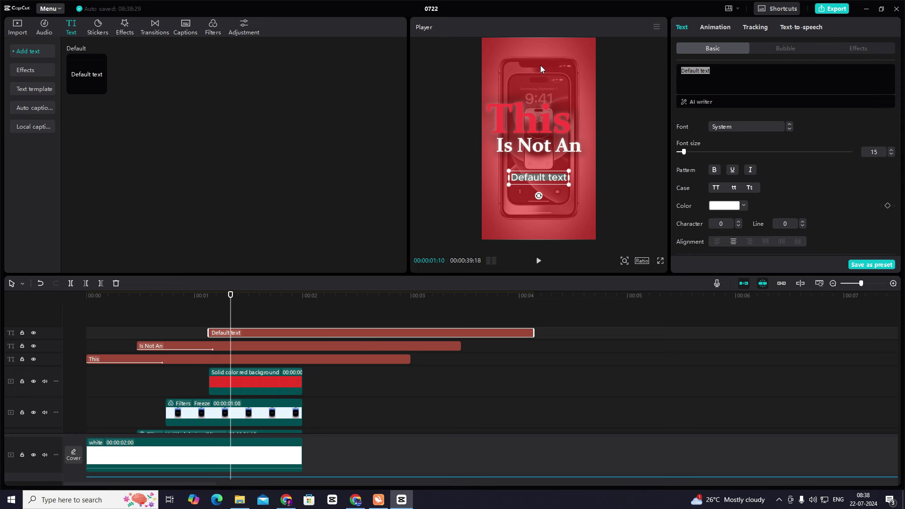
text(Iphone)
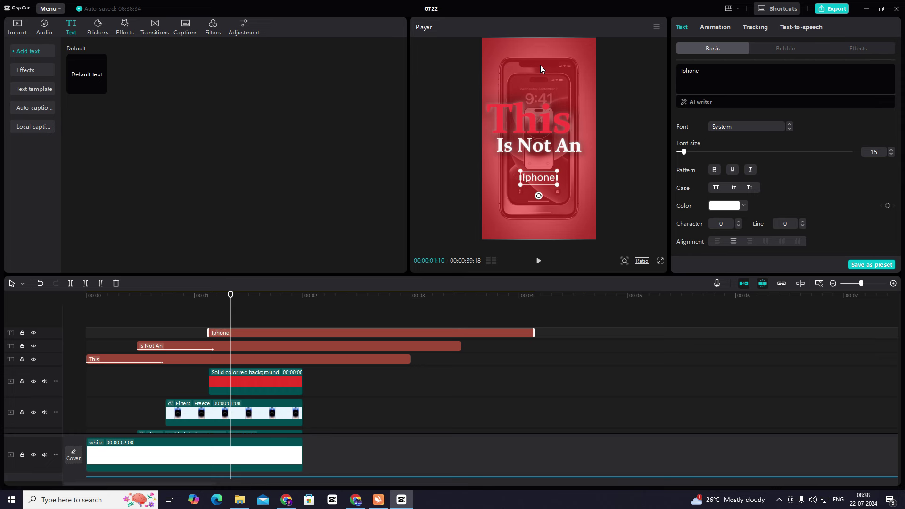
- Enlarge the "Iphone" text, set its font to Corbel Light Italic, and place it in the lower part of the frame
click(746, 128)
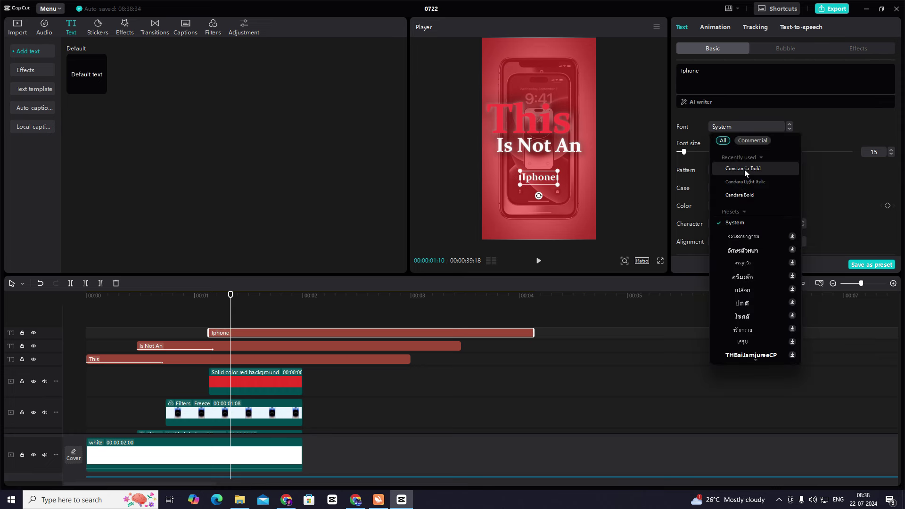
click(744, 169)
drag(560, 185, 590, 201)
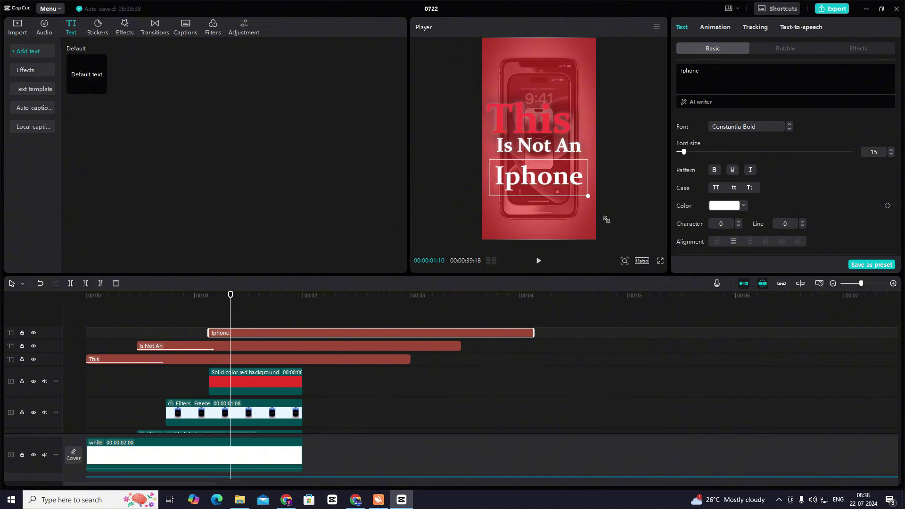
click(731, 126)
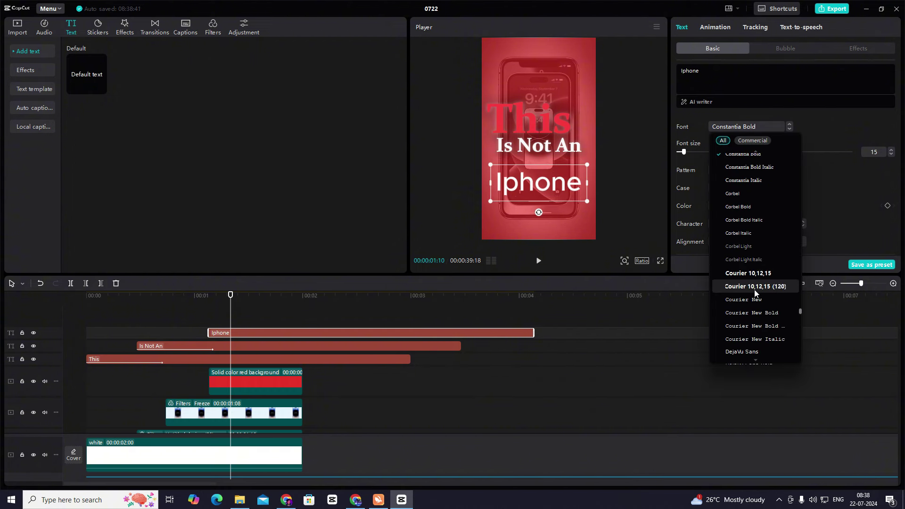
click(750, 260)
mouse_move(537, 188)
mouse_down()
mouse_move(540, 169)
mouse_move(542, 207)
mouse_move(542, 194)
mouse_up()
click(583, 183)
click(615, 178)
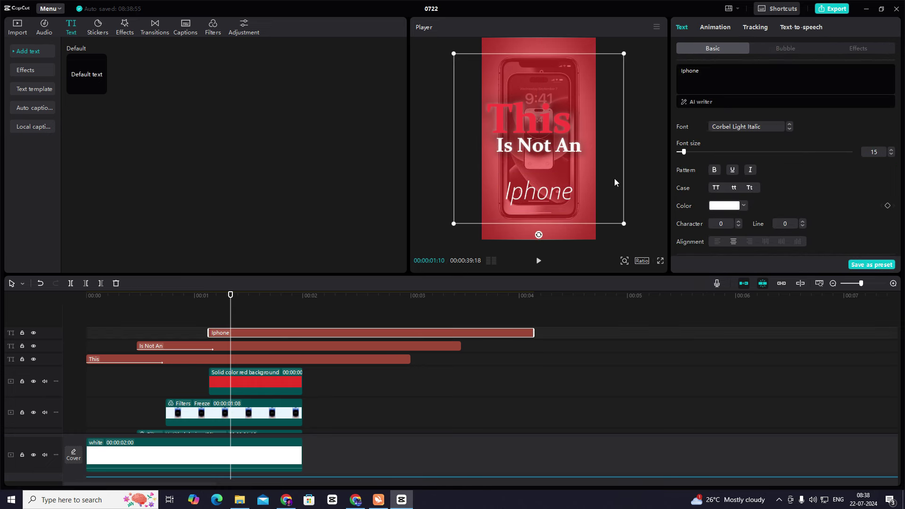
- Split the "This" and "Is Not An" clips at 1:05 and delete the parts after the split
click(201, 300)
drag(202, 317, 136, 320)
key(space)
key(space)
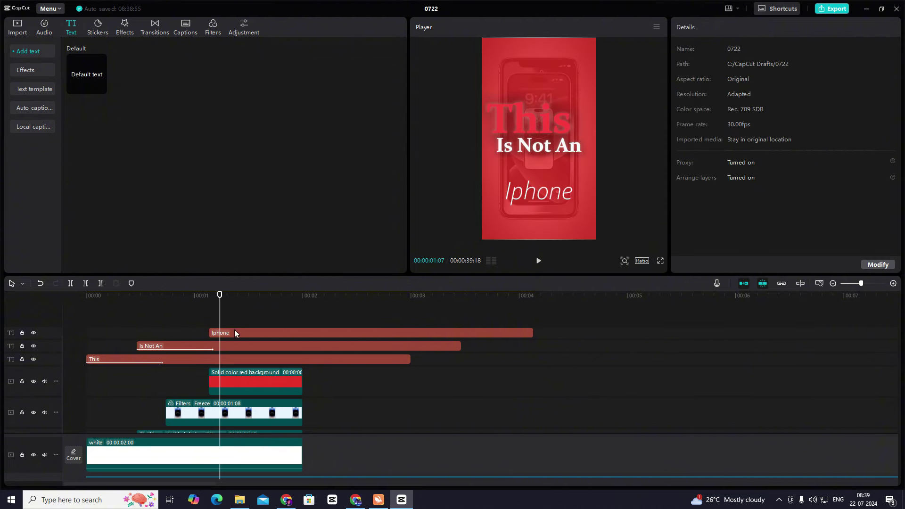
drag(186, 330, 201, 361)
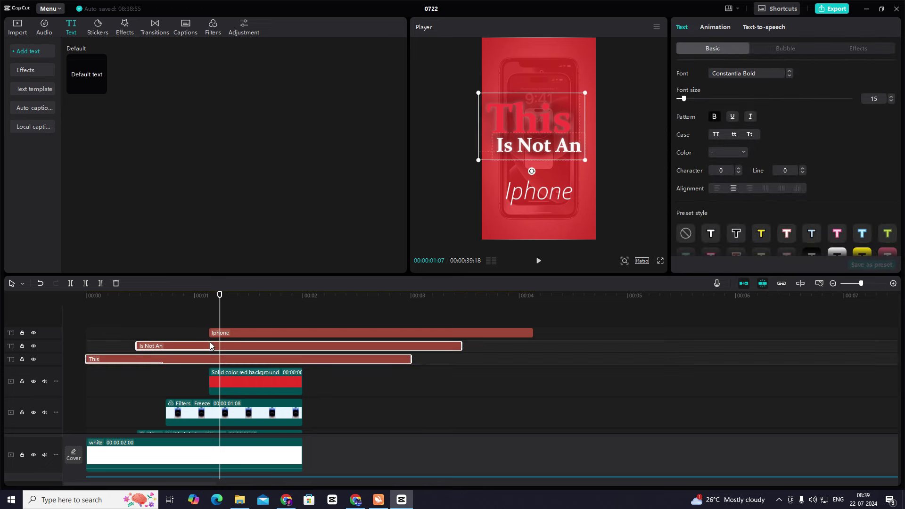
drag(220, 319, 213, 319)
key(ctrl+b)
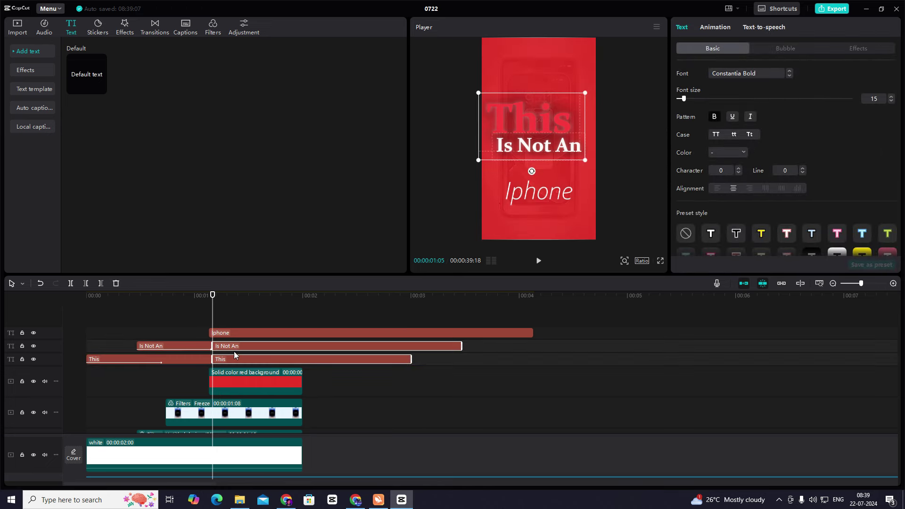
key(Delete)
key(space)
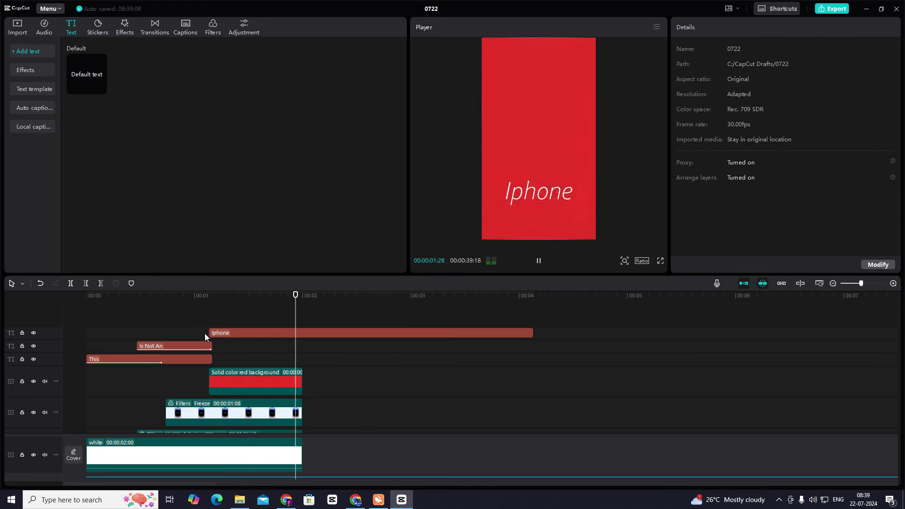
- Enlarge the "Iphone" text to about 414% scale, filling the frame's width, and move it to about X 0, Y 80
click(184, 326)
drag(185, 325, 210, 328)
click(211, 332)
drag(532, 196, 597, 182)
click(153, 323)
key(space)
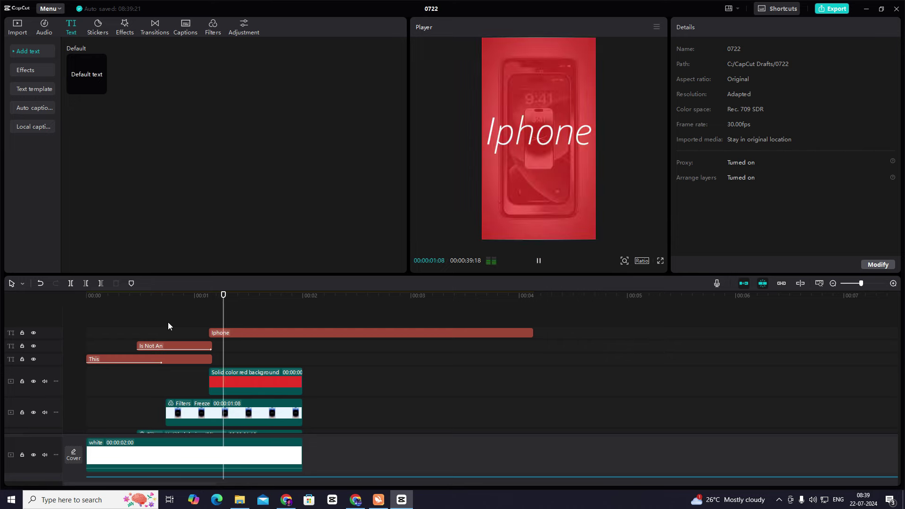
- Trim the "Iphone" clip to end at 2:00, together with the red background and white clips
click(210, 320)
drag(210, 320, 302, 331)
click(319, 333)
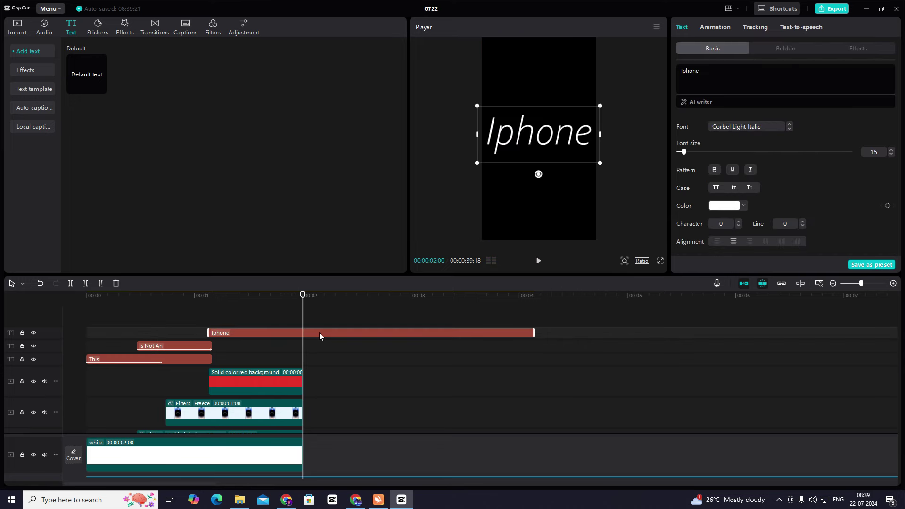
key(ctrl+b)
key(Delete)
key(space)
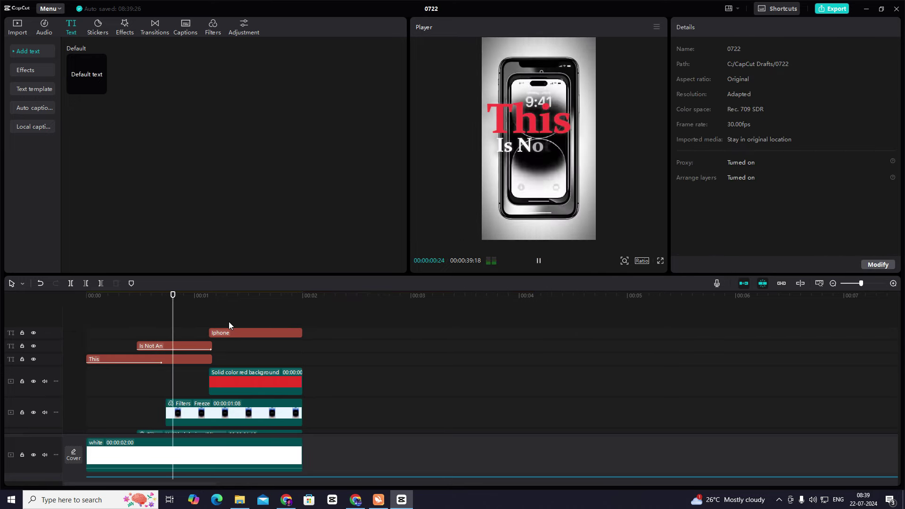
- Keyframe the "Iphone" text's opacity from 100% at the clip's start to 16% at 1:14
drag(247, 322, 212, 327)
click(218, 333)
scroll(871, 227, down, 3)
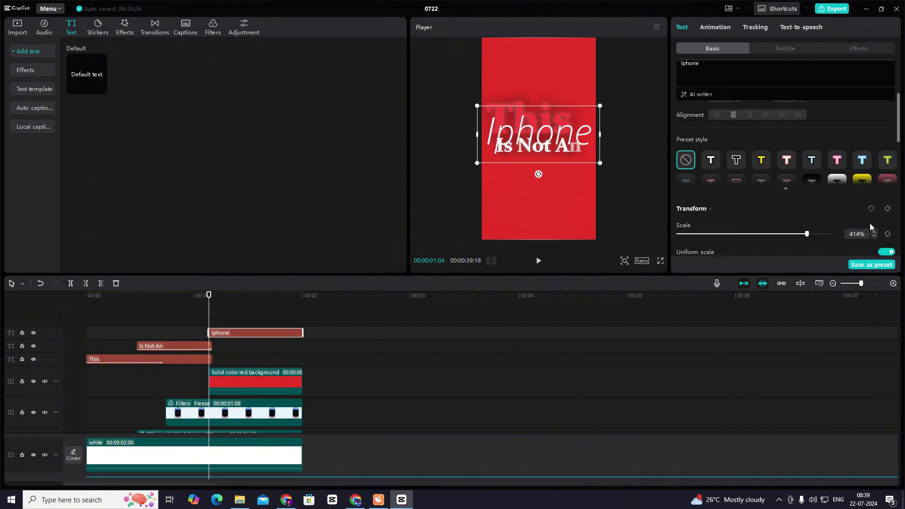
scroll(870, 227, down, 2)
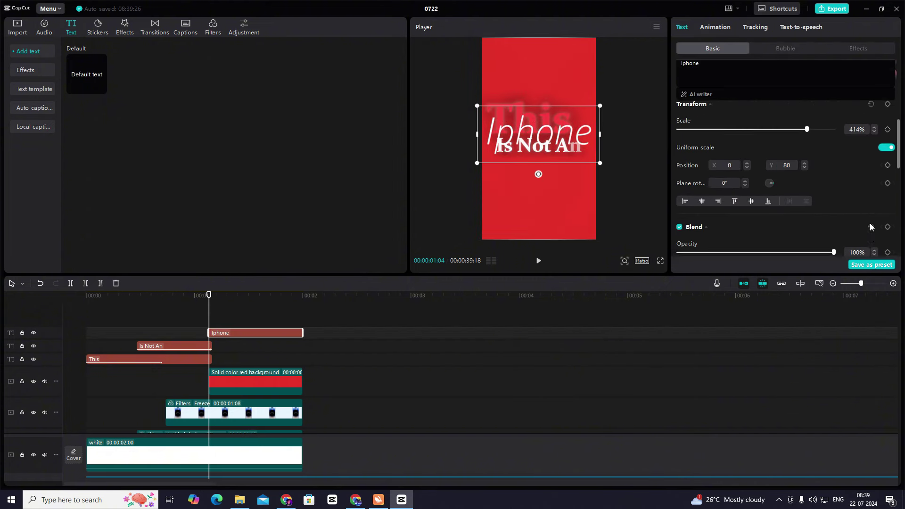
click(888, 212)
key(shift+Right)
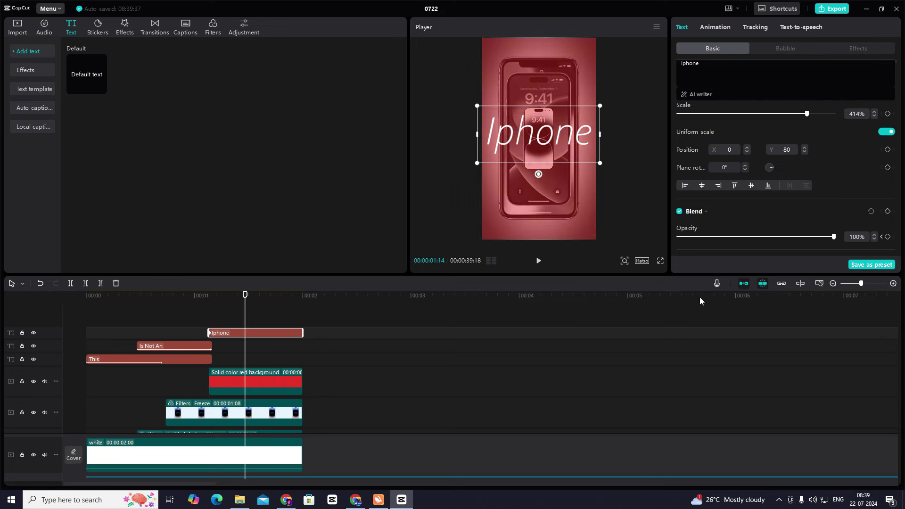
drag(757, 237, 703, 237)
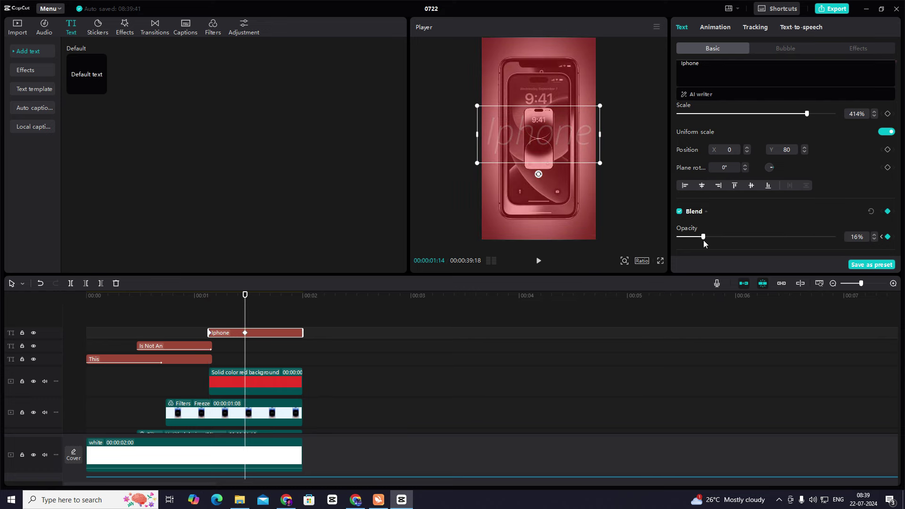
- Play the intro to check the "Iphone" text's fade and the timing of all three texts
click(172, 333)
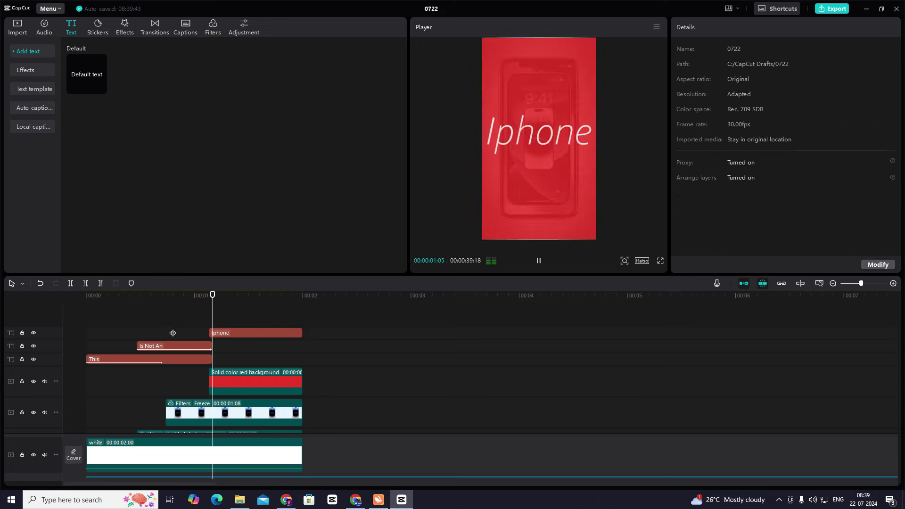
key(space)
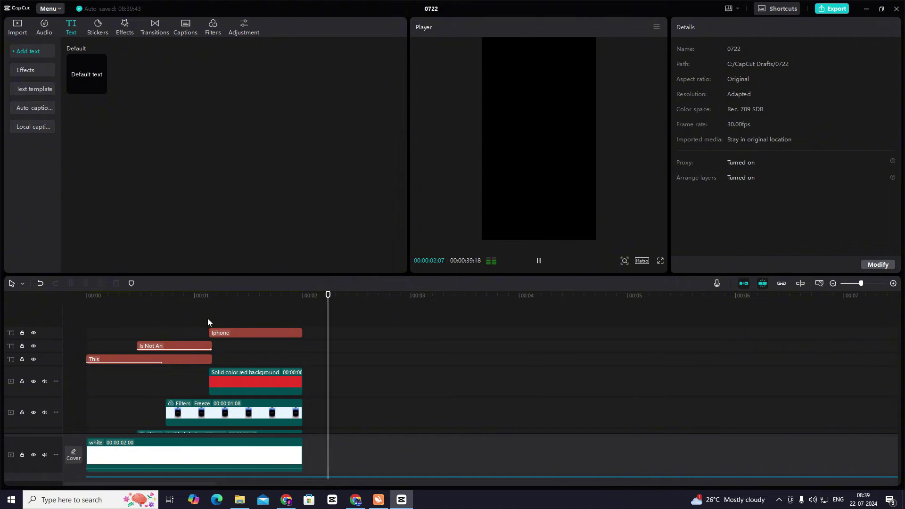
click(63, 321)
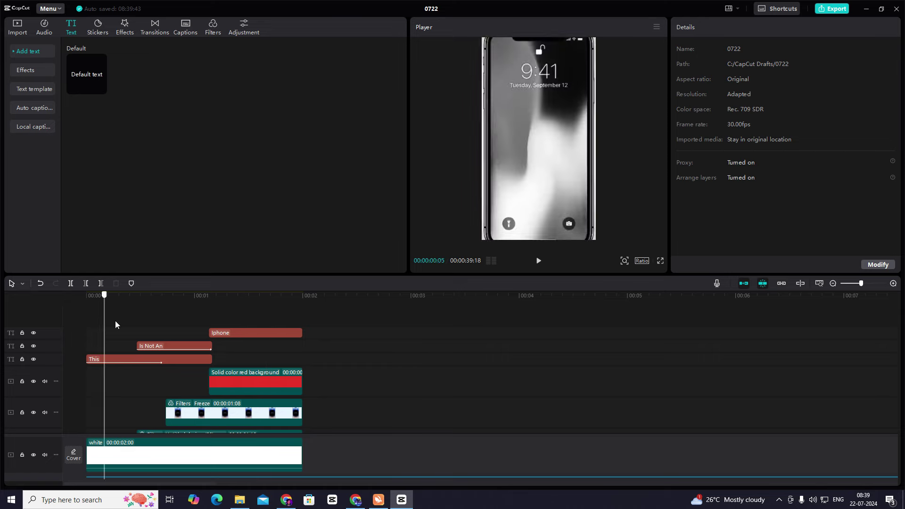
key(space)
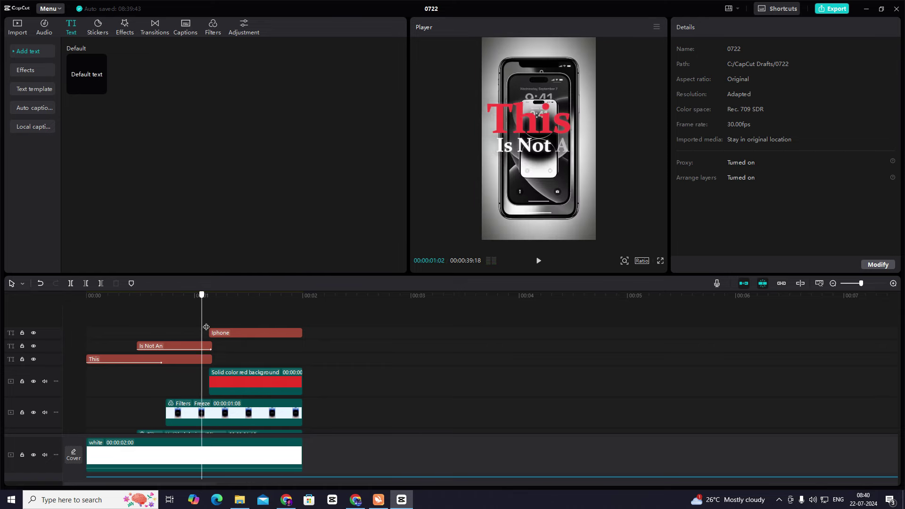
scroll(303, 326, down, 3)
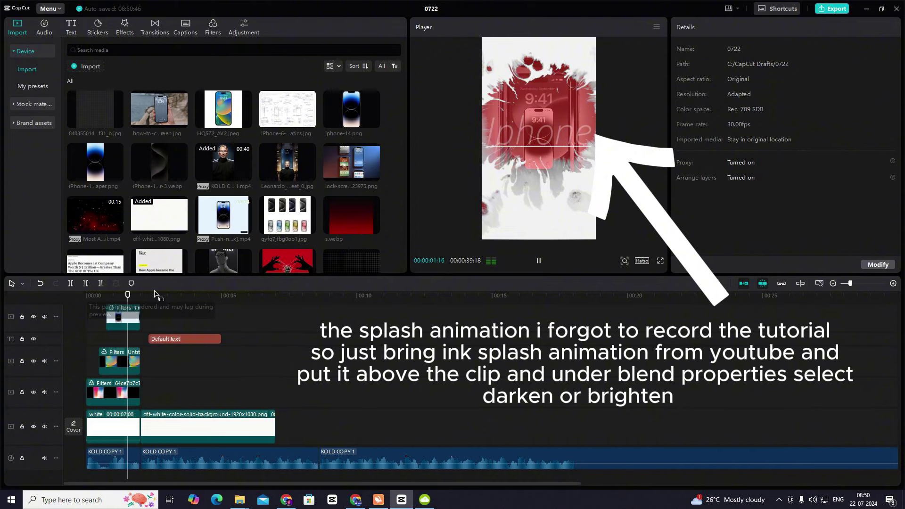
- Add a default text on a new top track at 2:09, above the off-white background, and change its wording to "Multi"
click(157, 338)
click(71, 27)
drag(87, 74, 152, 325)
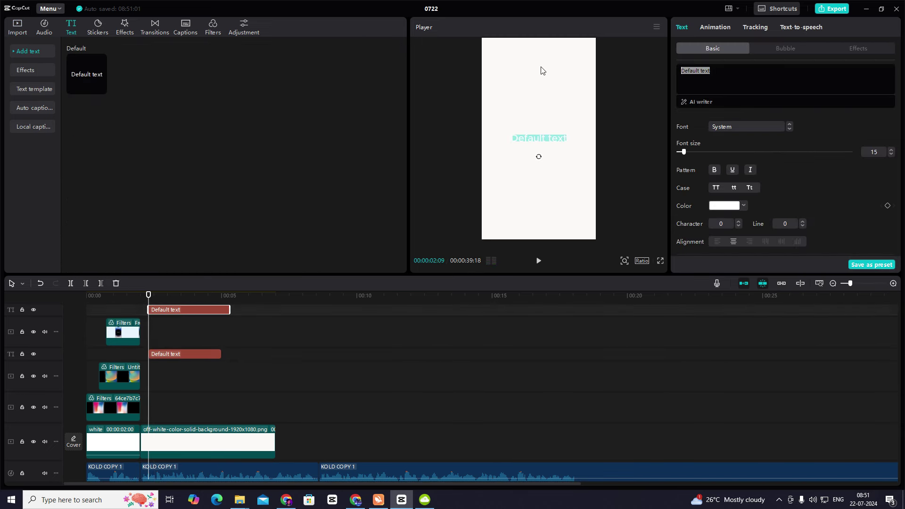
text(Multi)
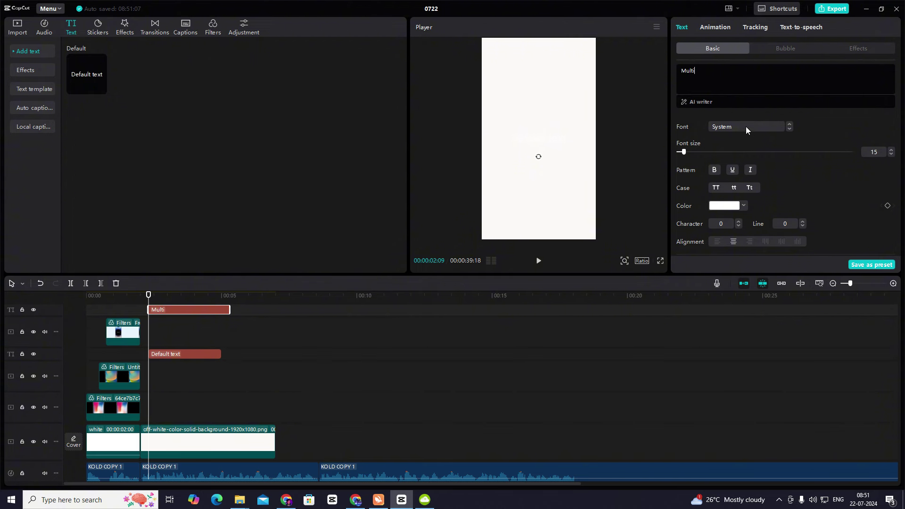
- Set the "Multi" text's font to Impact and its color to red FF0000
click(746, 126)
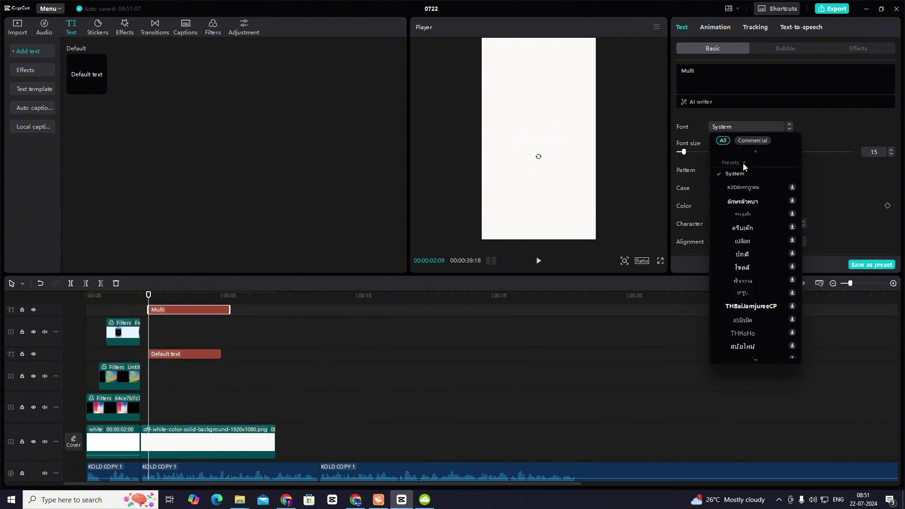
scroll(744, 167, up, 2)
click(745, 170)
click(738, 210)
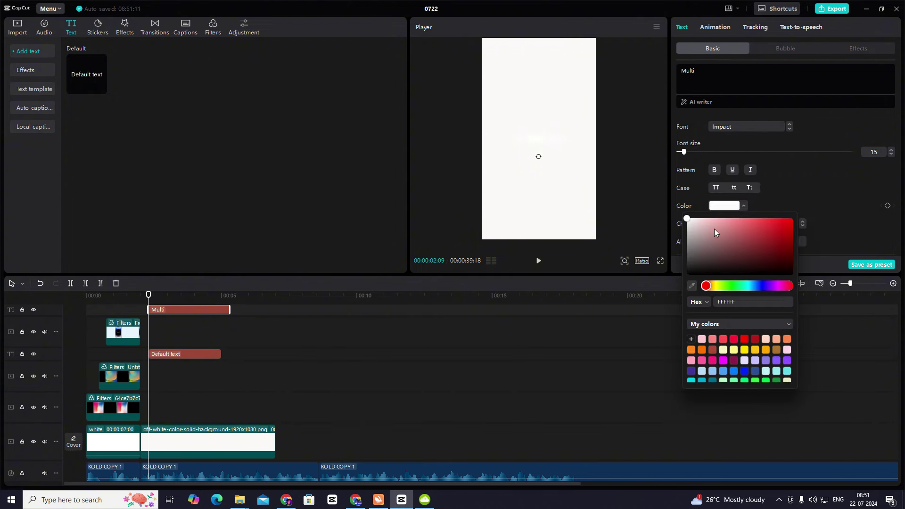
click(745, 339)
- Enlarge "Multi" to about three-quarters of the frame's width, move it near the frame's upper edge, and keep it in title case
drag(556, 145, 611, 186)
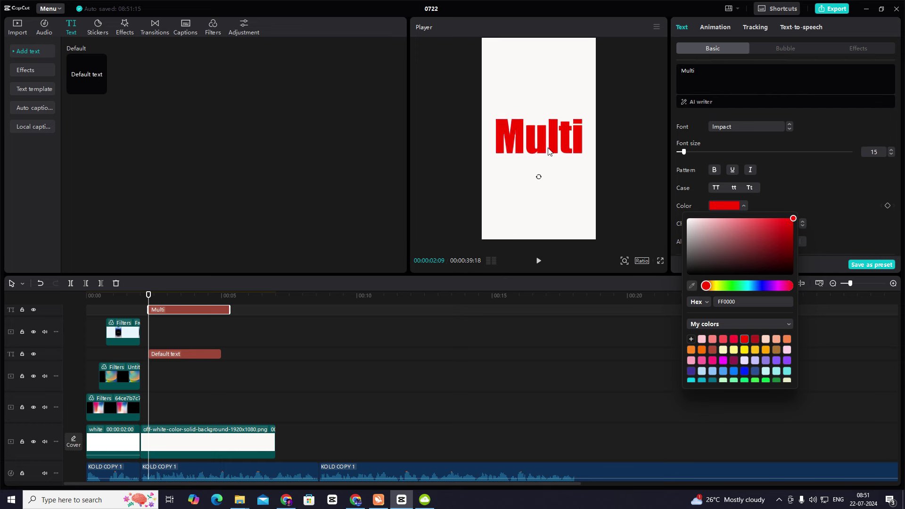
drag(544, 138, 544, 67)
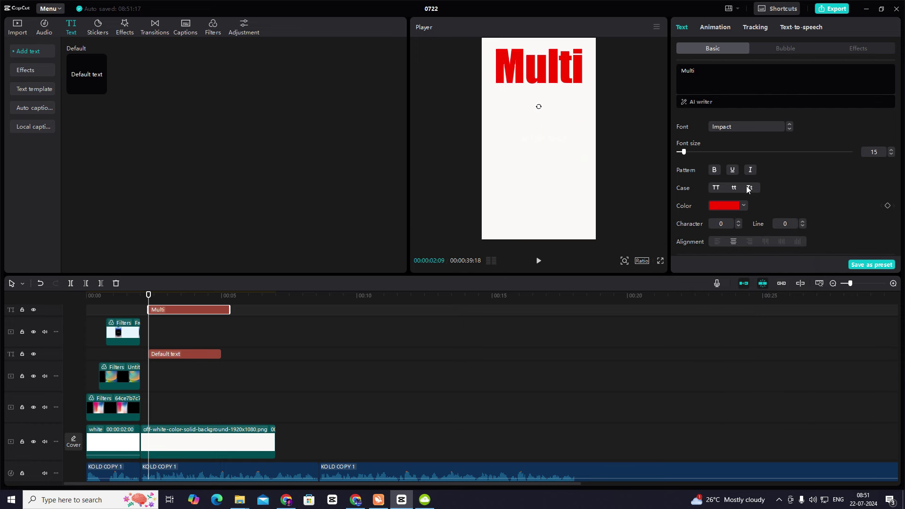
click(716, 188)
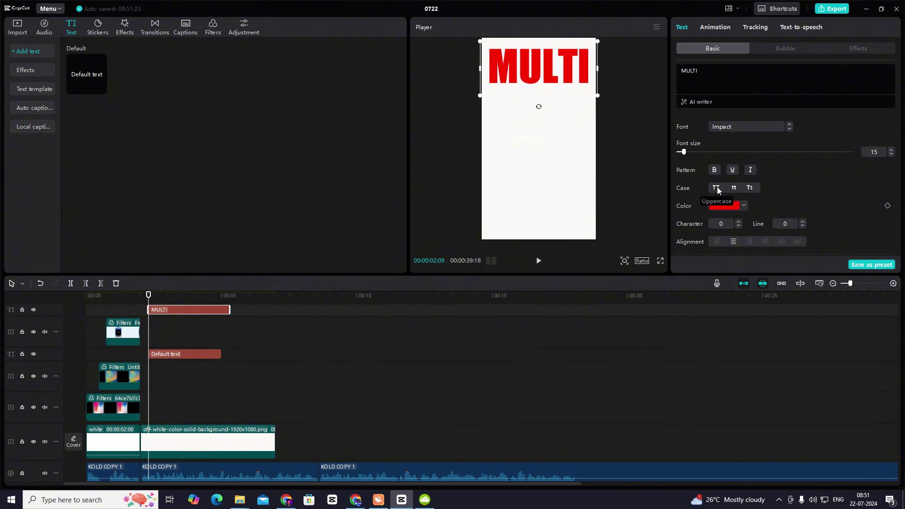
click(753, 186)
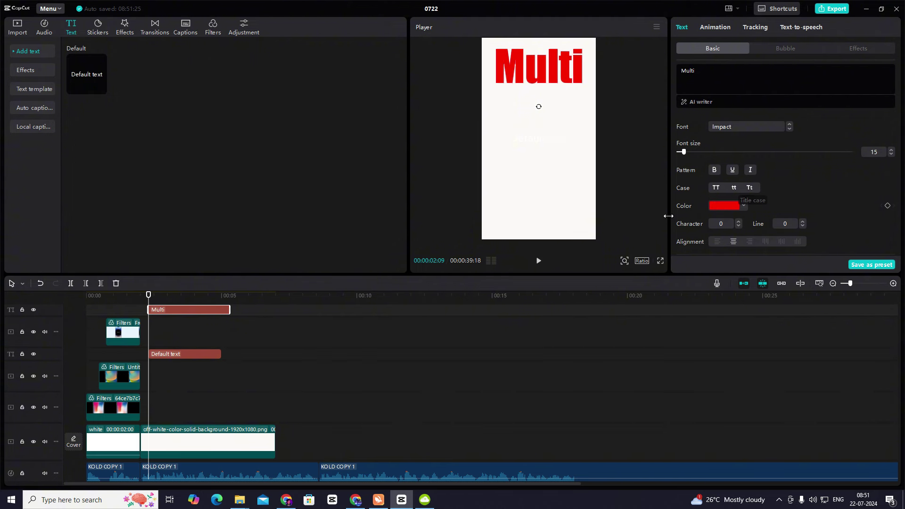
- Change the "Multi" title's case to uppercase
click(734, 188)
click(716, 188)
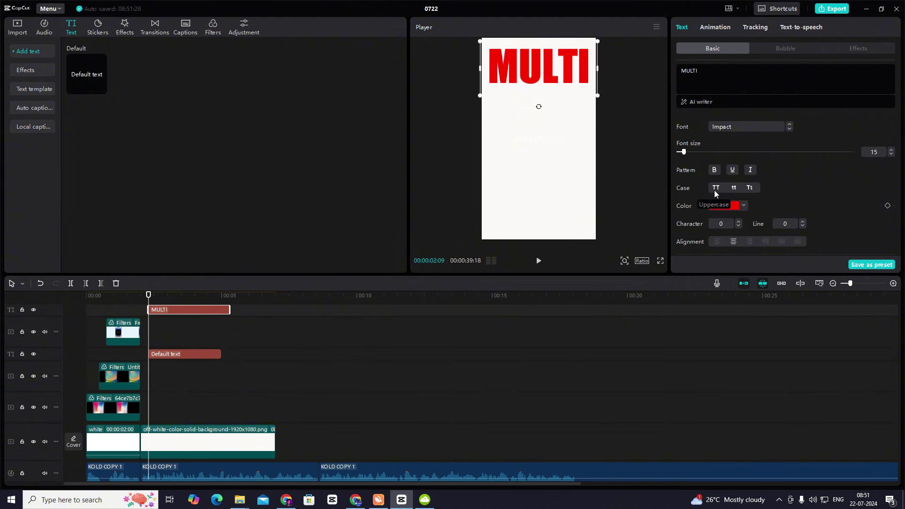
click(141, 322)
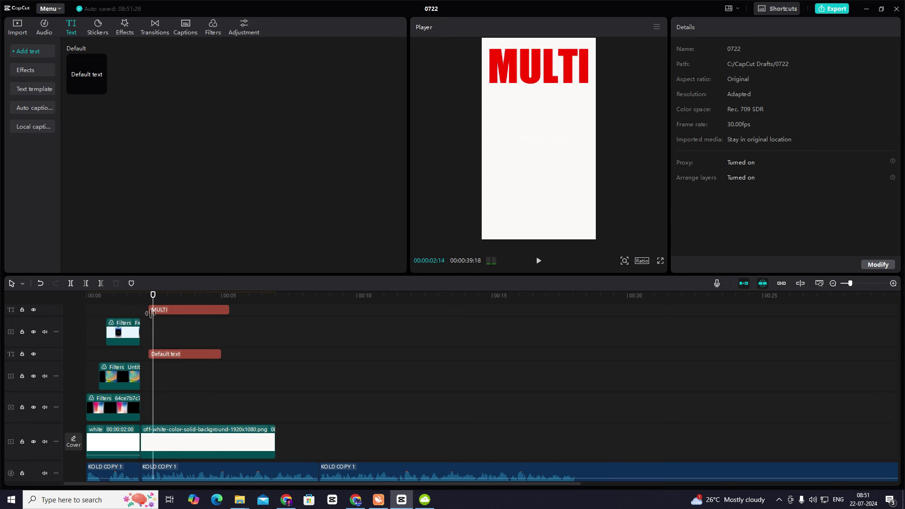
- Add a Transform keyframe to the "MULTI" title at its start, 2:09
click(152, 310)
click(720, 28)
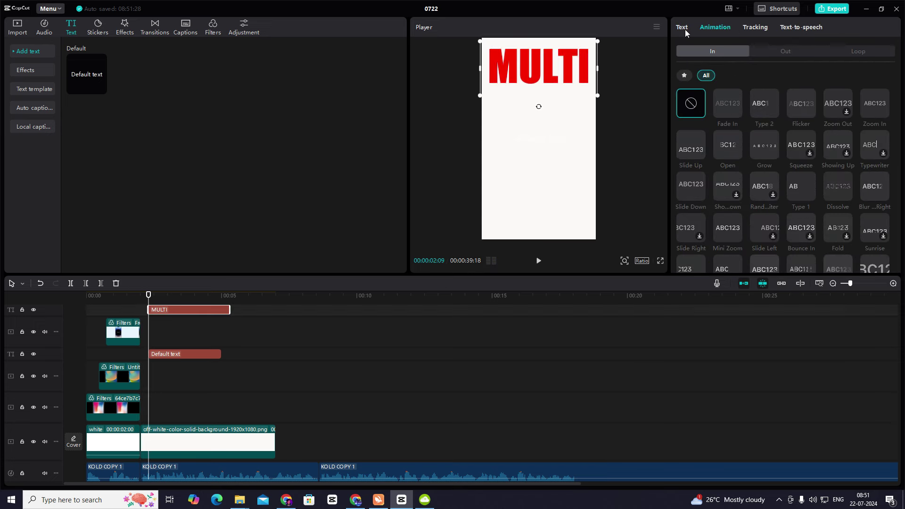
click(684, 28)
scroll(884, 189, down, 3)
scroll(885, 191, down, 1)
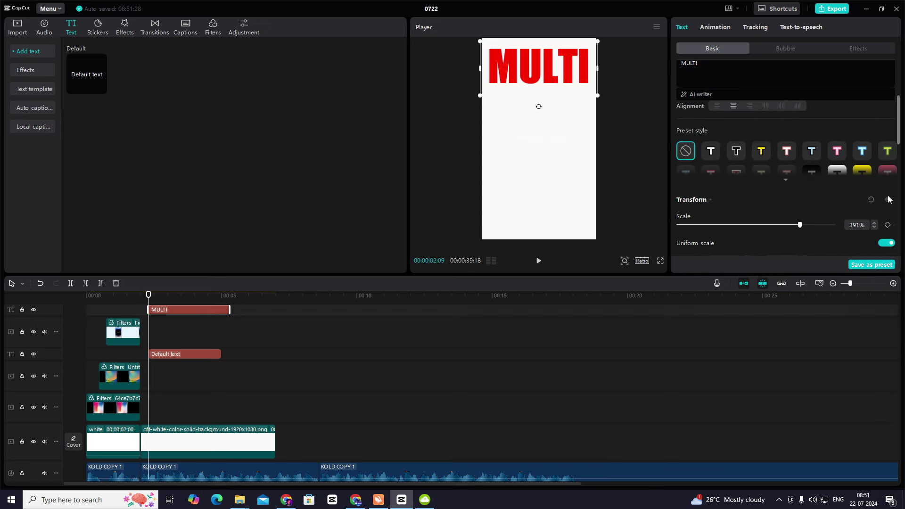
click(889, 200)
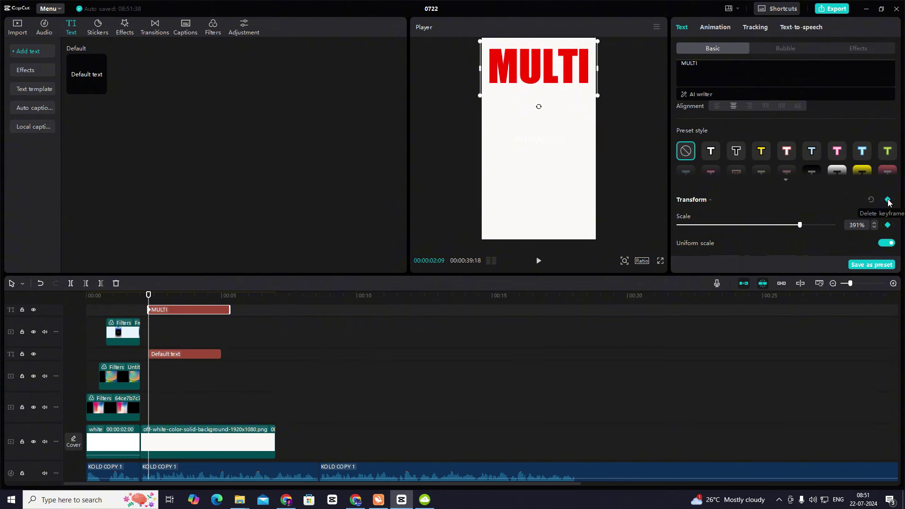
- Animate the "MULTI" title growing from a smaller scale at 2:09 to 378% at 2:23, and preview it
scroll(800, 222, up, 2)
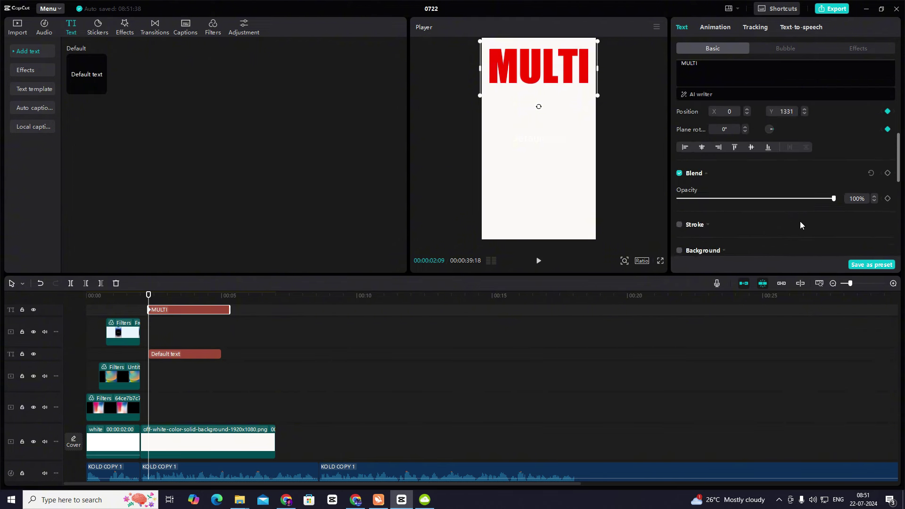
scroll(800, 221, down, 2)
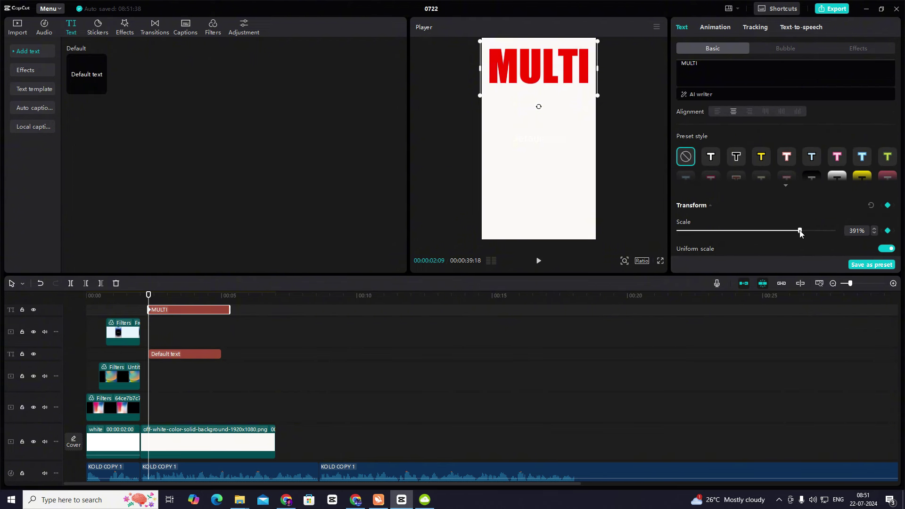
click(161, 295)
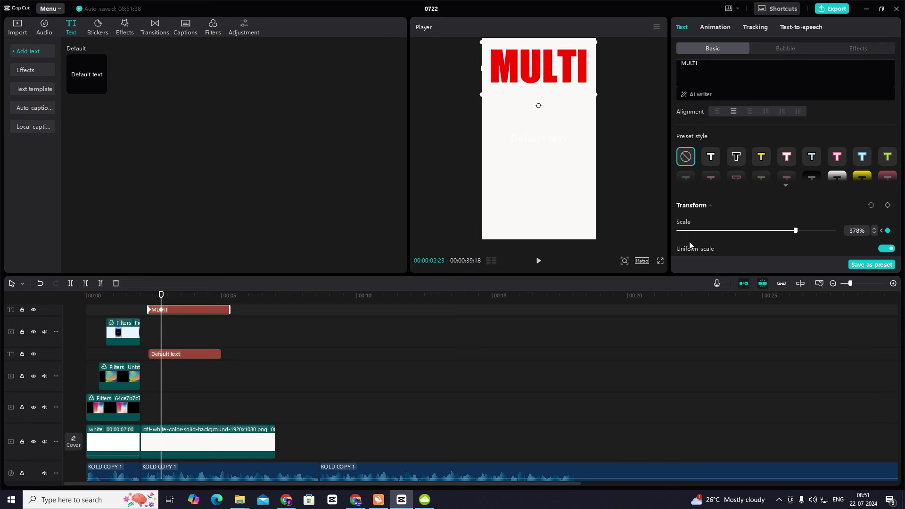
click(149, 295)
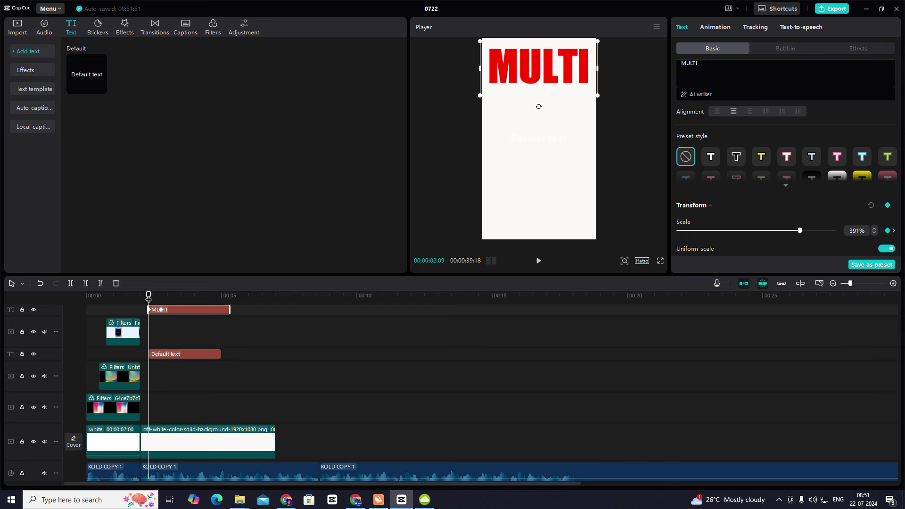
click(752, 231)
key(space)
key(space)
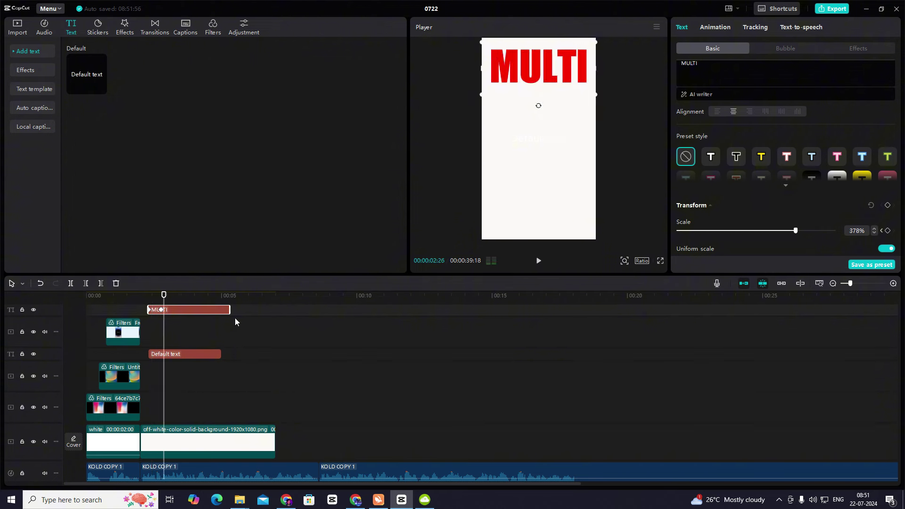
click(149, 333)
key(space)
key(space)
- Apply the Ease Out 3 graph to the "MULTI" title's scale animation between its two keyframes
click(184, 307)
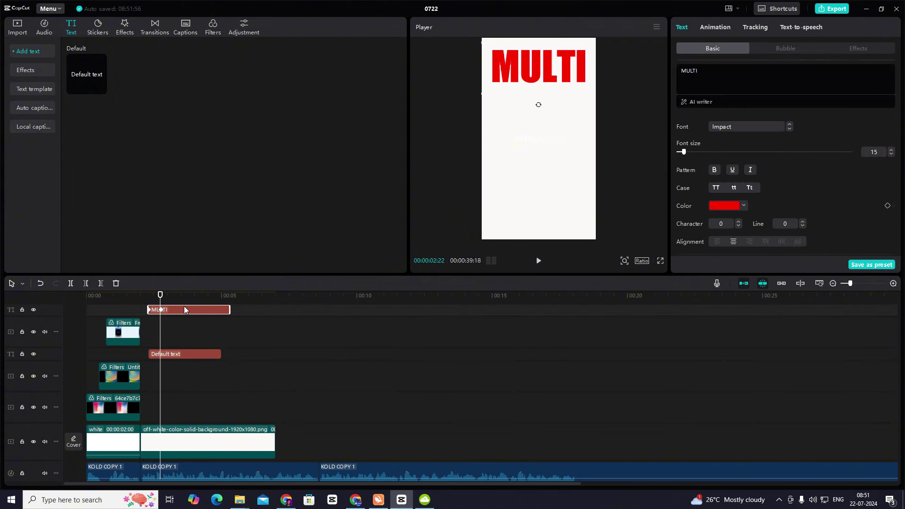
key(alt+k)
click(168, 313)
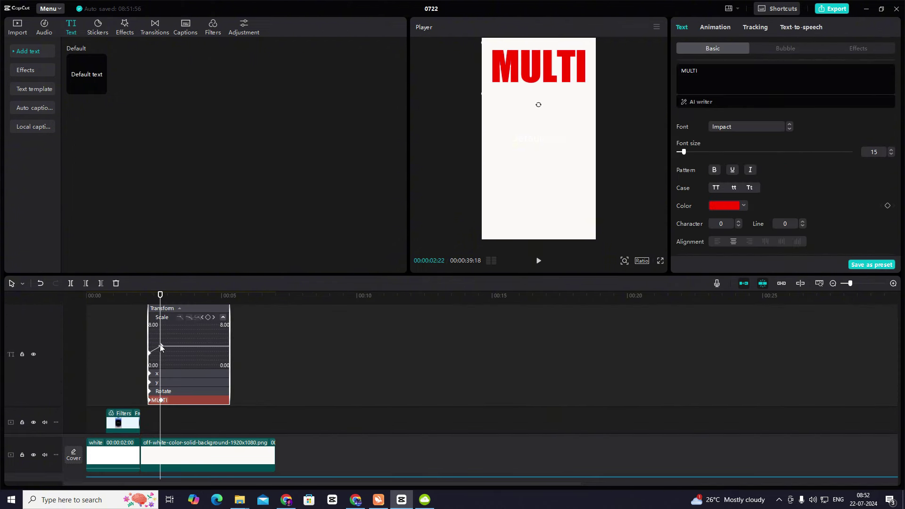
click(892, 284)
click(401, 317)
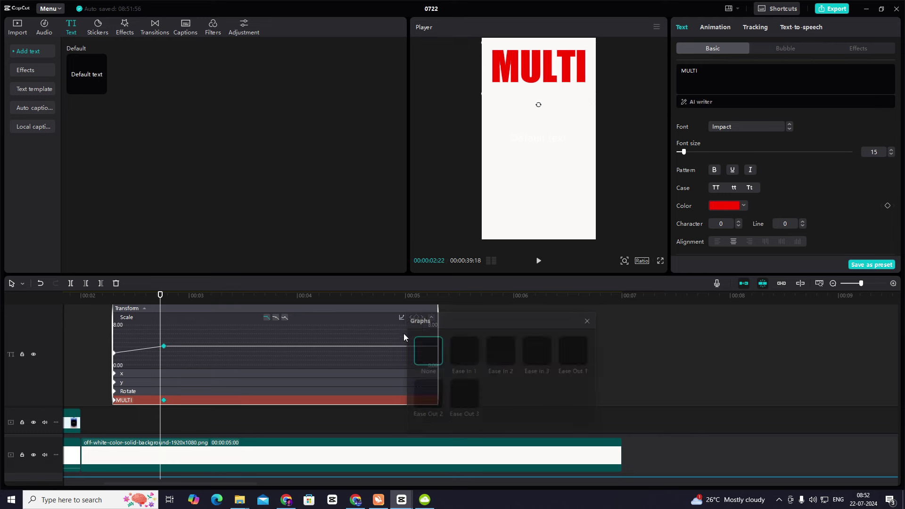
click(474, 387)
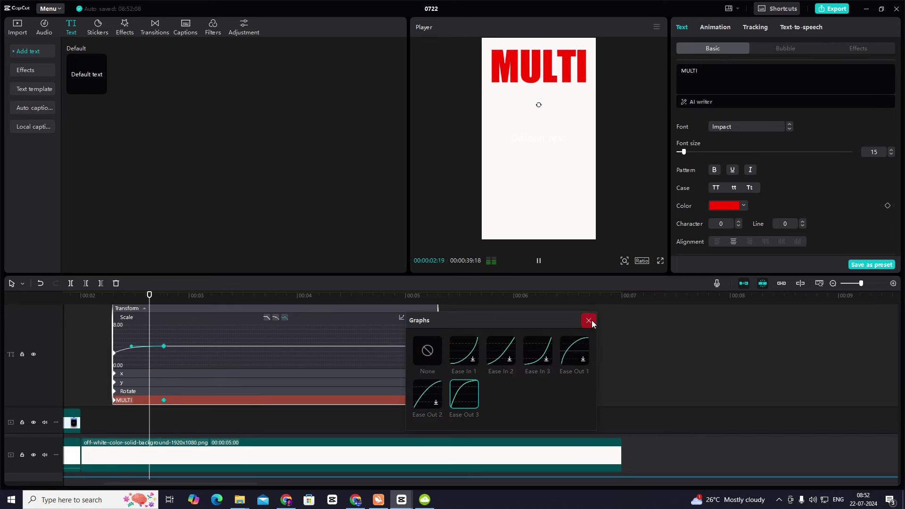
click(589, 321)
double_click(179, 380)
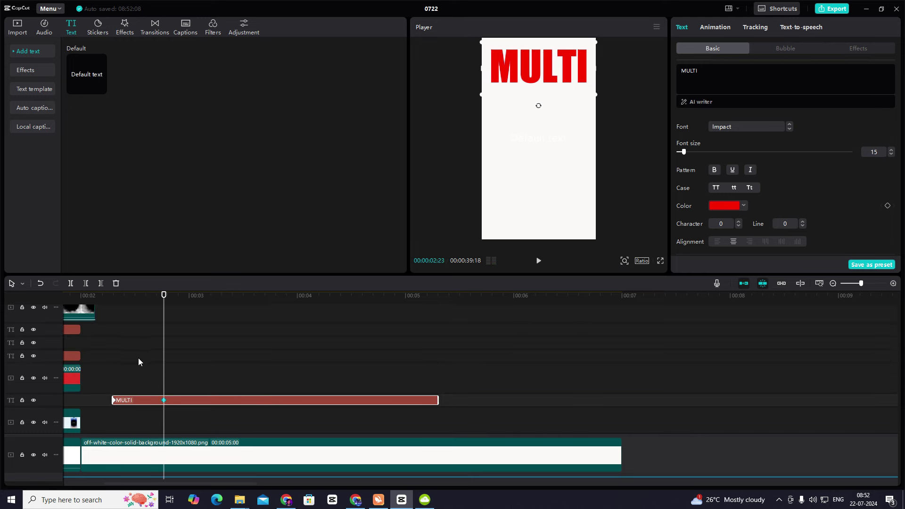
- Play the "MULTI" section several times to check the eased scale animation and its timing against the music
click(120, 358)
drag(120, 359, 114, 361)
key(space)
key(space)
scroll(156, 352, down, 3)
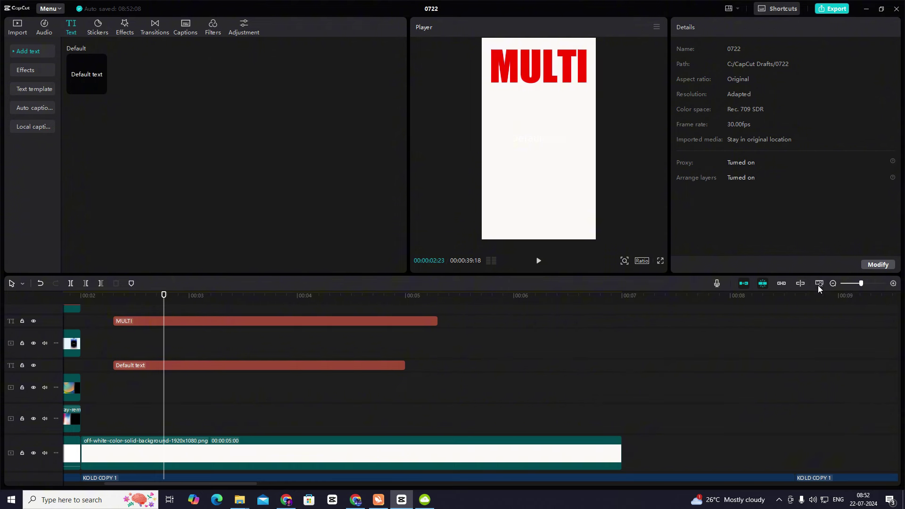
click(832, 284)
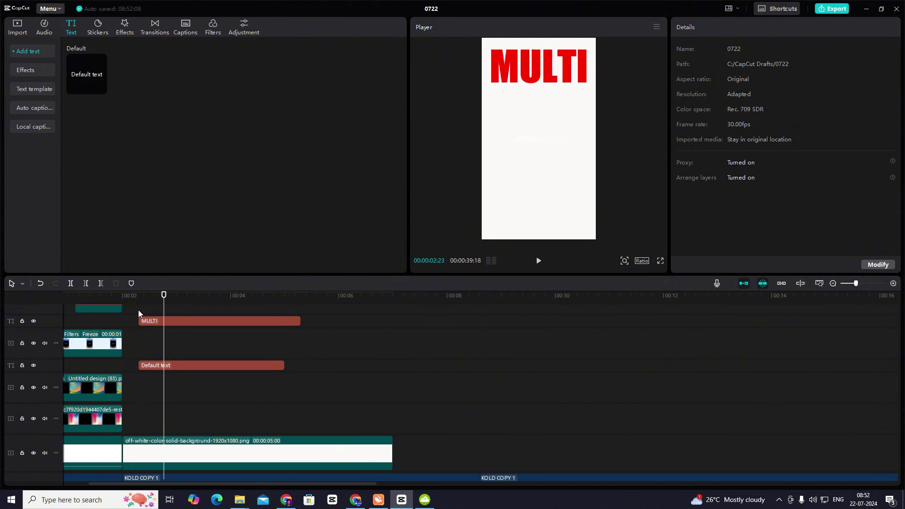
key(space)
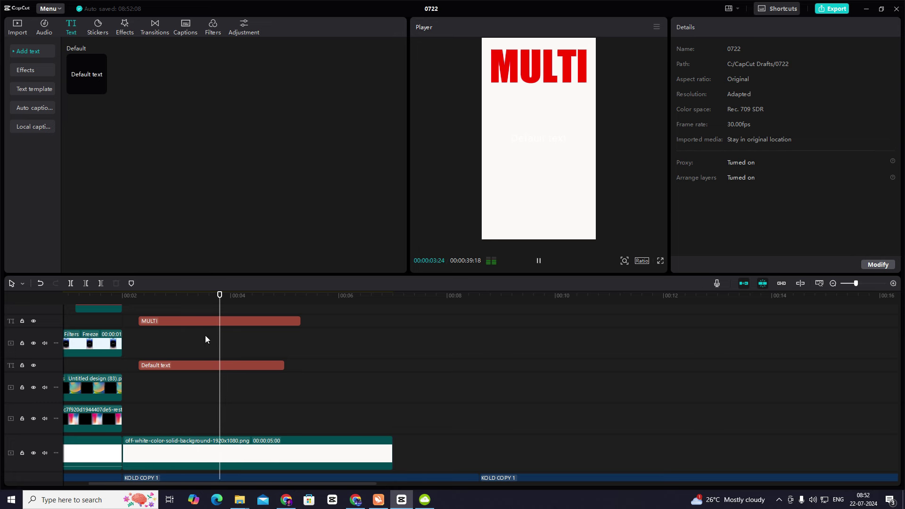
key(space)
click(255, 341)
click(244, 342)
key(space)
key(space)
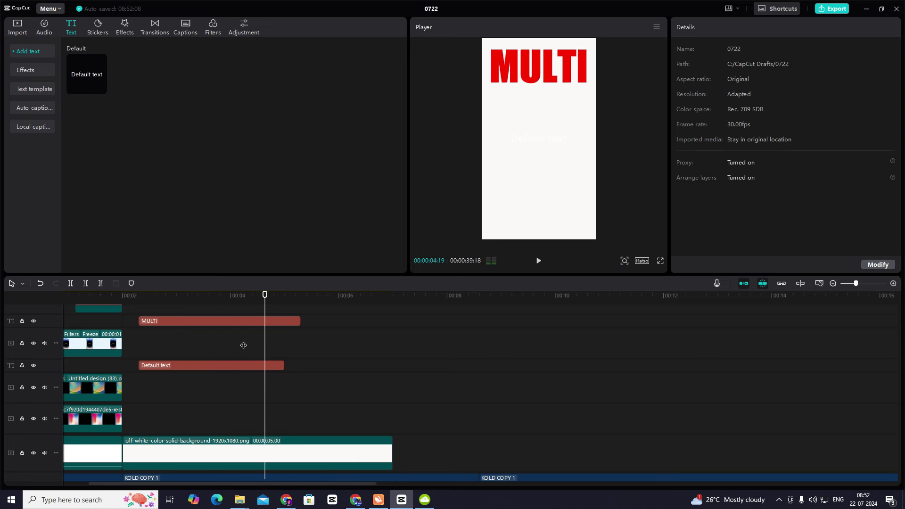
click(208, 344)
key(space)
key(space)
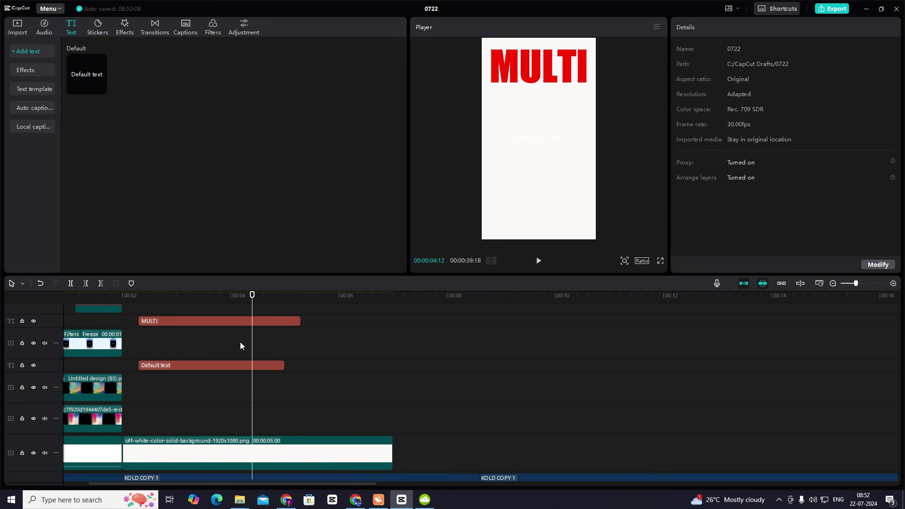
click(139, 349)
key(space)
key(space)
- Move the default text clip to start at 2:23 and change its wording to "$$$$"
click(141, 354)
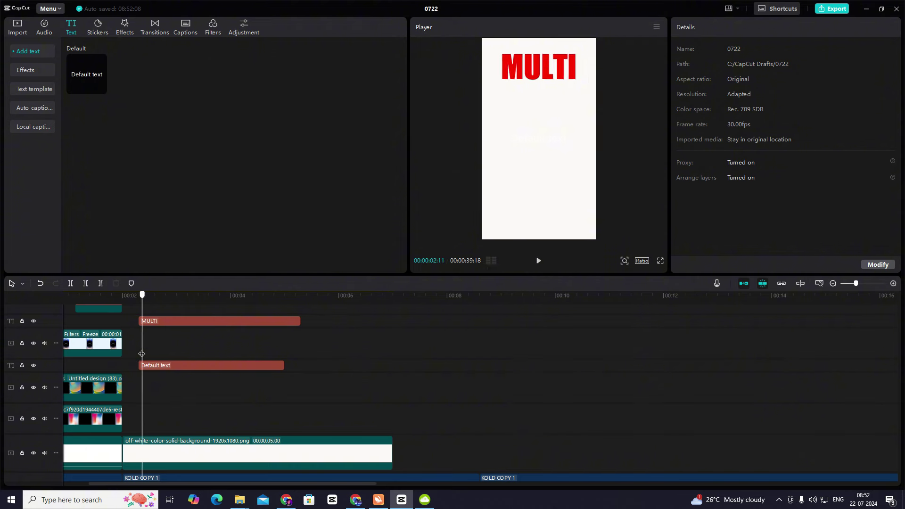
key(space)
drag(141, 353, 197, 366)
key(space)
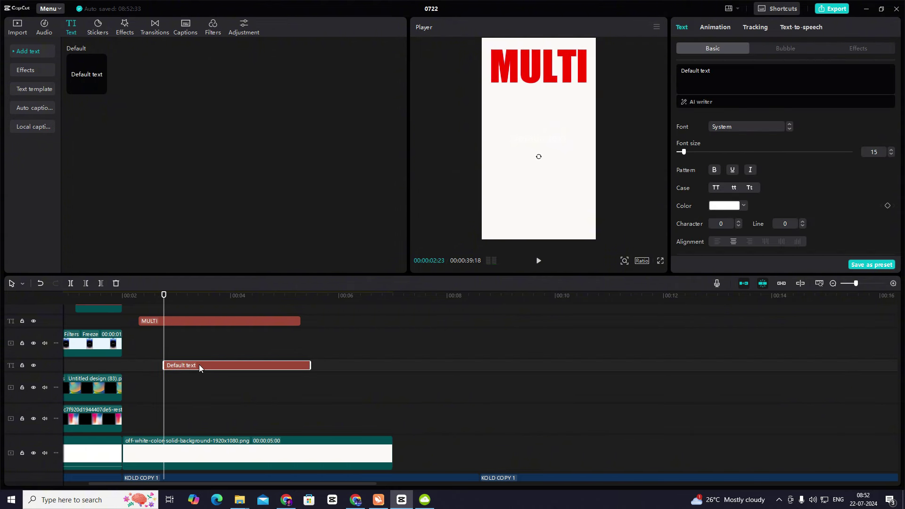
drag(726, 71, 575, 68)
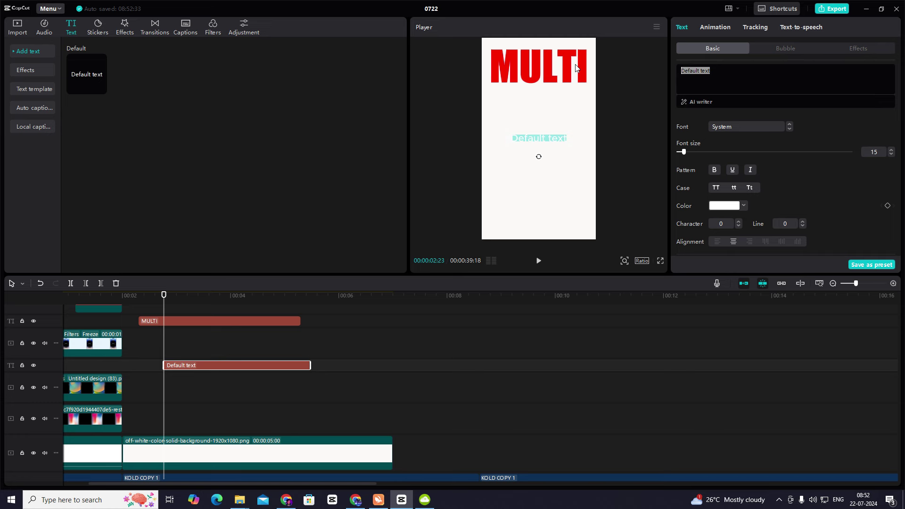
text($$$$)
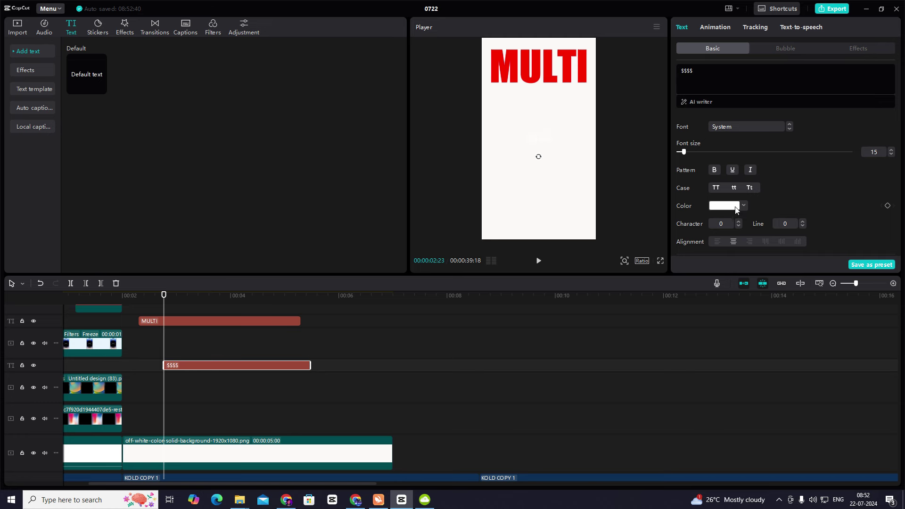
- Set the "$$$$" text's color to green 00FF4B and make it bold
click(737, 208)
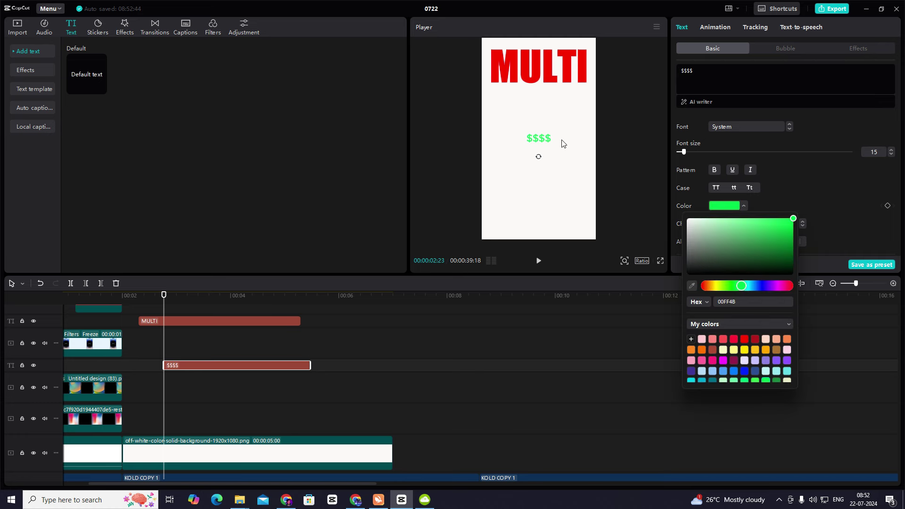
click(766, 380)
click(715, 170)
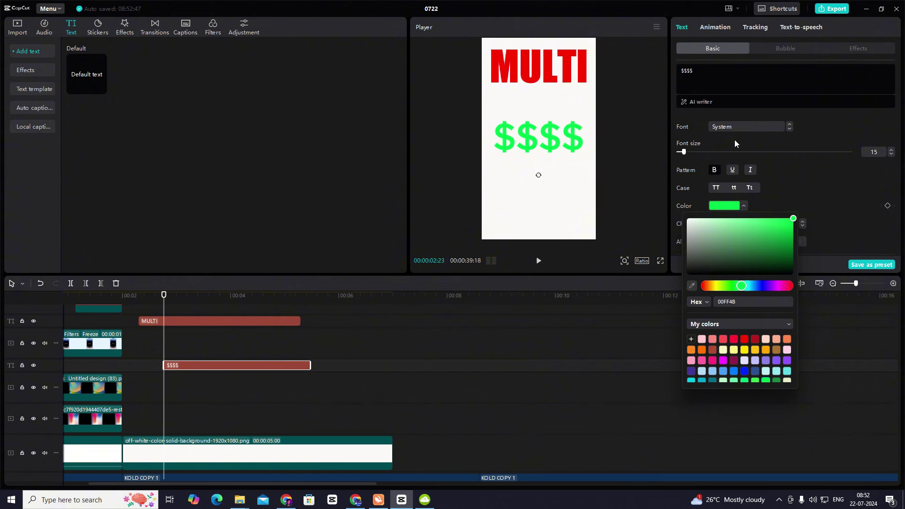
- Rotate the enlarged dollar text into a vertical column at the frame's left edge beneath "MULTI", and shorten it to "$$$"
drag(561, 158, 417, 109)
drag(530, 121, 501, 126)
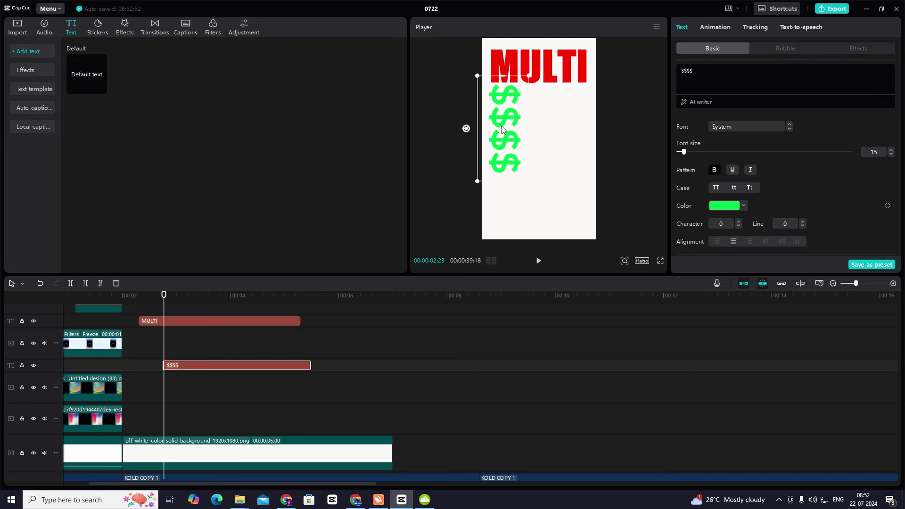
key(BackSpace)
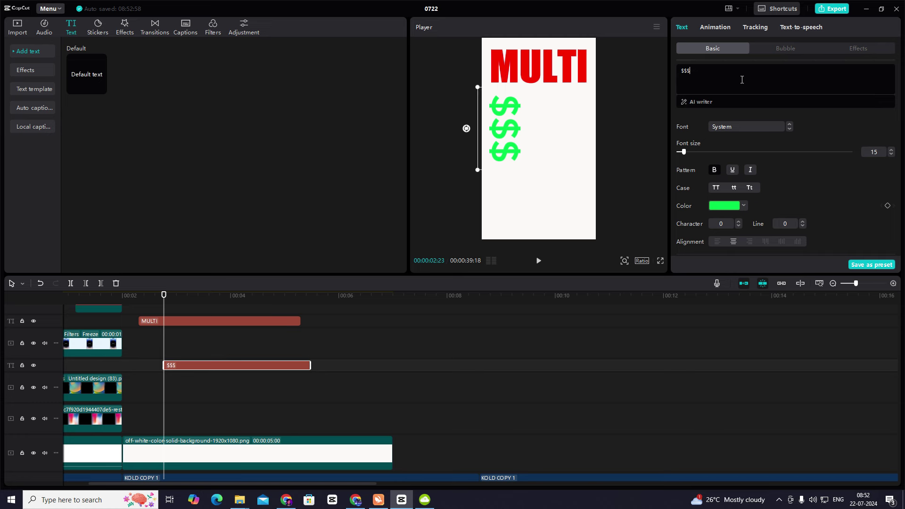
drag(520, 138, 513, 128)
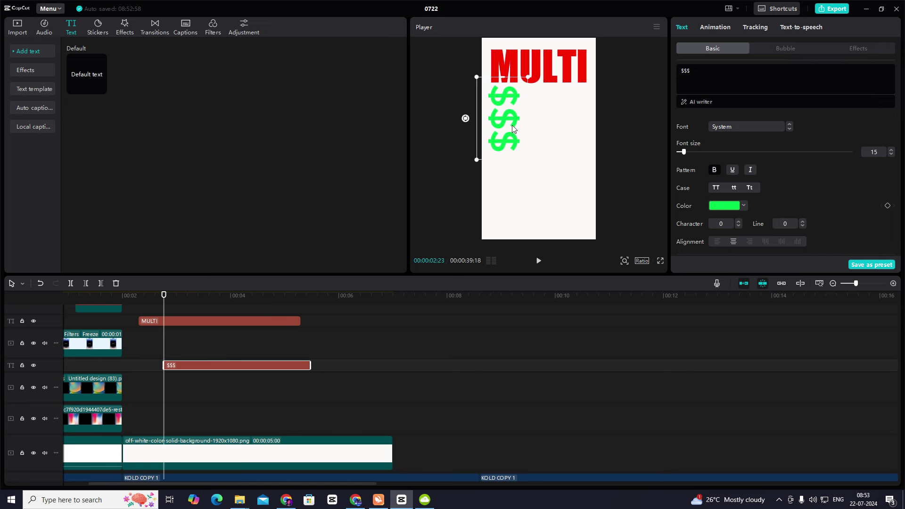
click(715, 171)
click(715, 170)
scroll(748, 192, down, 10)
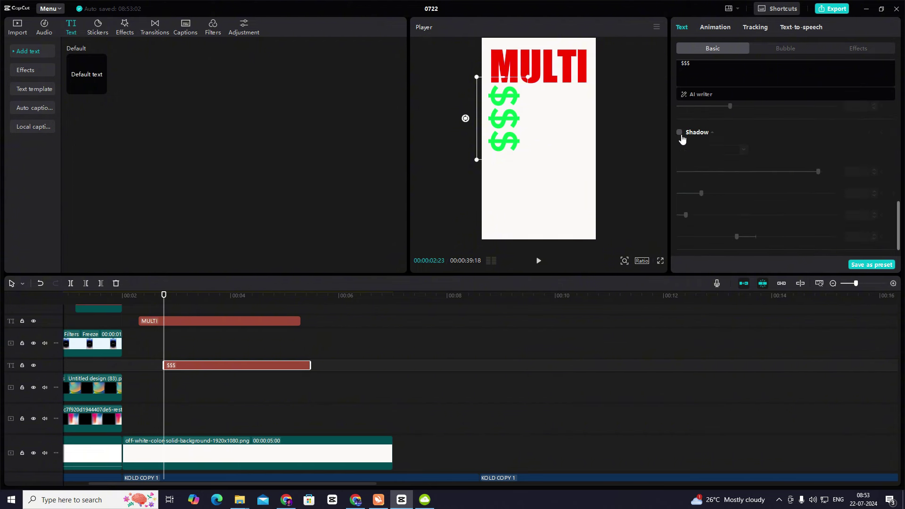
click(680, 134)
click(679, 134)
- Preview the "$$$" text's entrance and apply the Type 2 In animation to it
click(144, 339)
key(space)
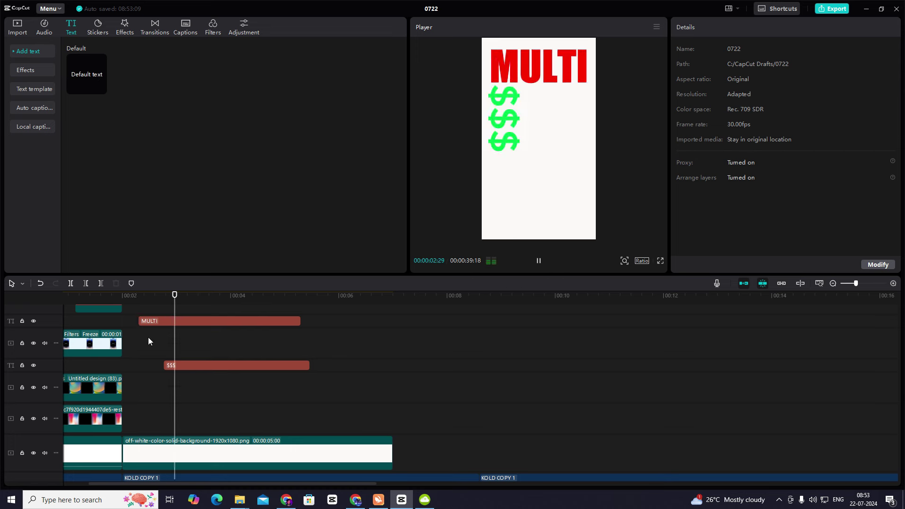
click(158, 350)
drag(158, 350, 179, 366)
click(182, 369)
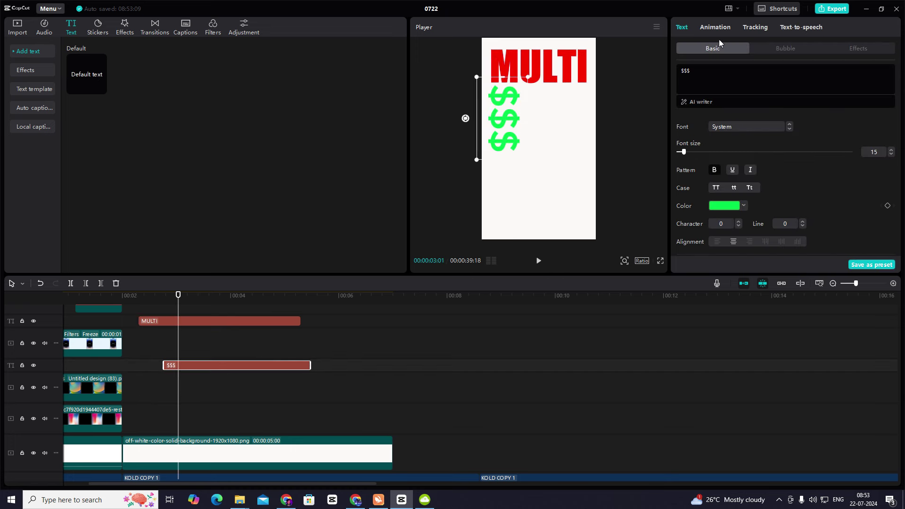
click(715, 27)
click(765, 104)
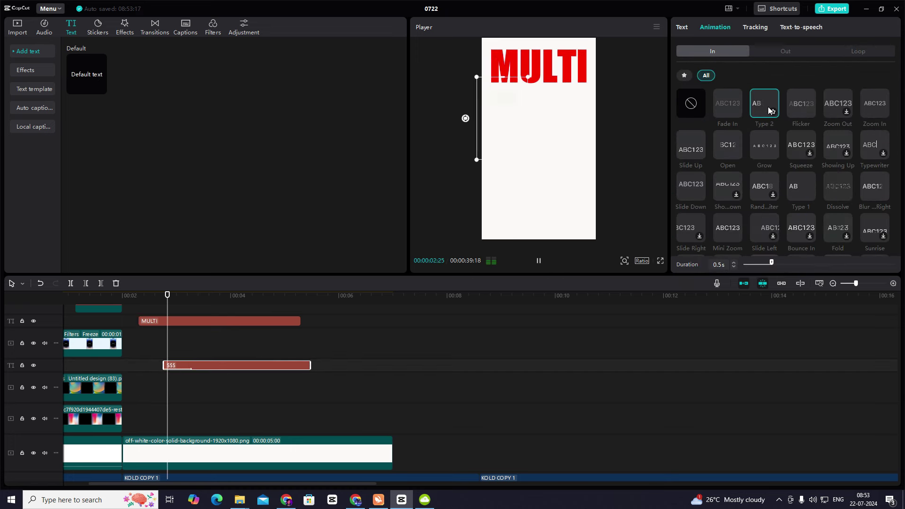
- Preview the typing animation and move the "$$$" clip earlier, so it starts shortly after the "MULTI" clip begins
click(140, 312)
key(space)
key(space)
drag(169, 361, 154, 361)
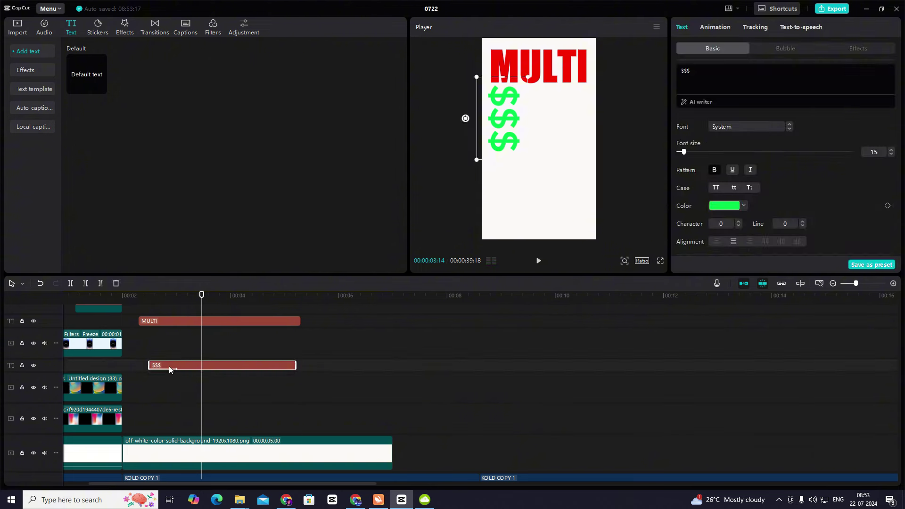
click(152, 344)
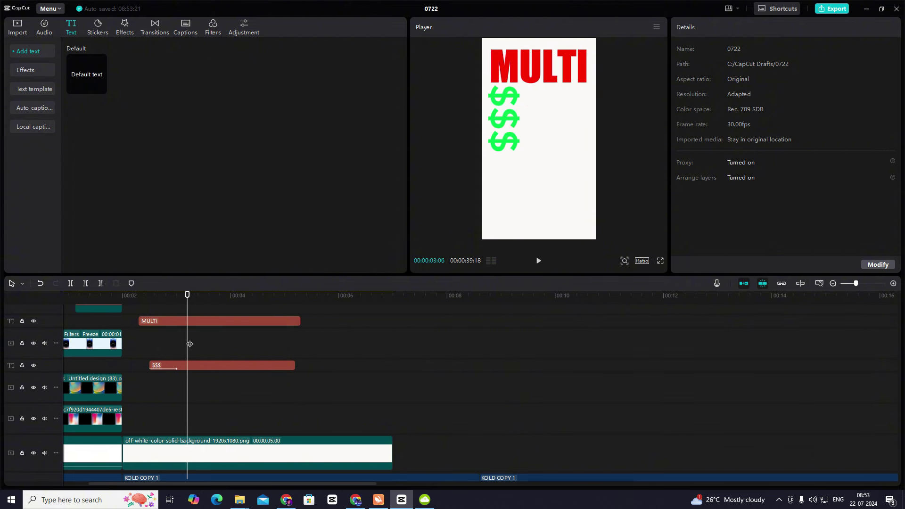
- Add a default text clip above the "MULTI" track and change its wording to "Weaponised"
scroll(187, 349, up, 1)
click(176, 358)
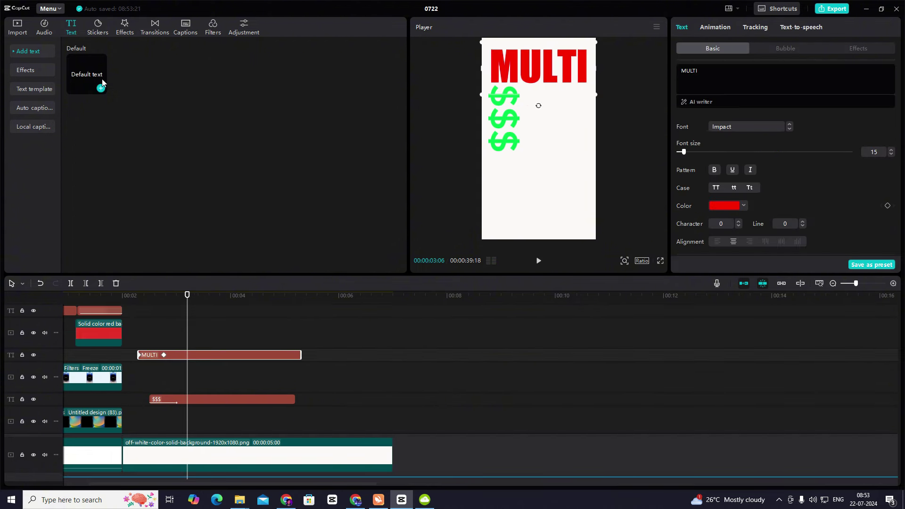
drag(101, 85, 172, 344)
click(723, 79)
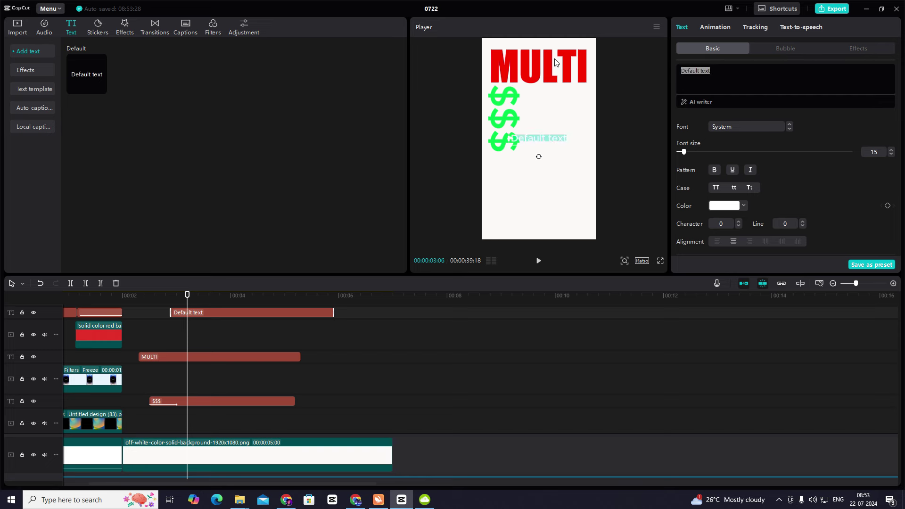
text(Weaponi)
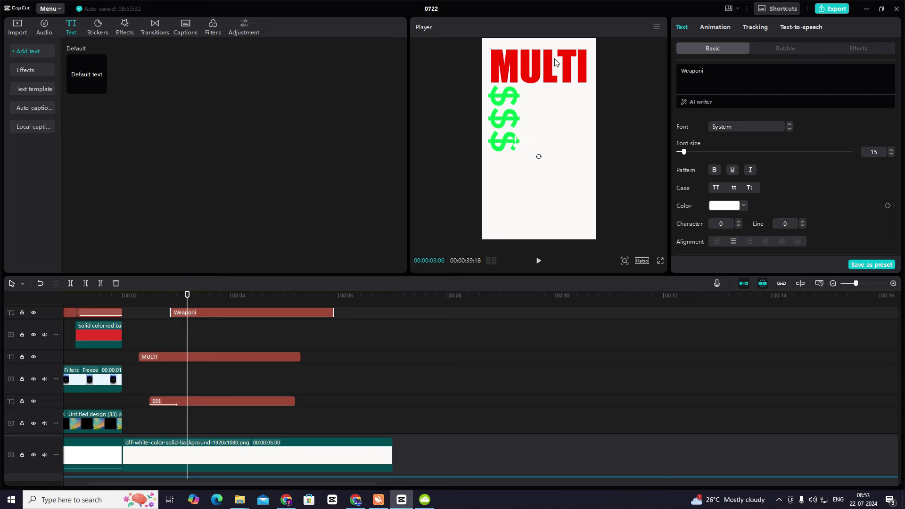
text(ed)
key(Left)
key(Left)
text(s)
- Style "Weaponised" in bold Constantia Bold with a red color and place it beside the top dollar sign, beneath "MULTI"
click(744, 128)
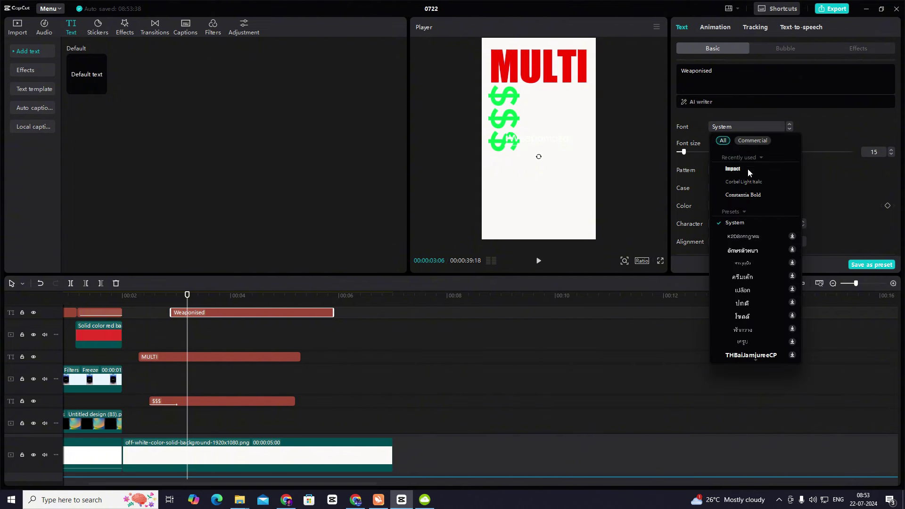
click(745, 193)
click(715, 170)
click(743, 205)
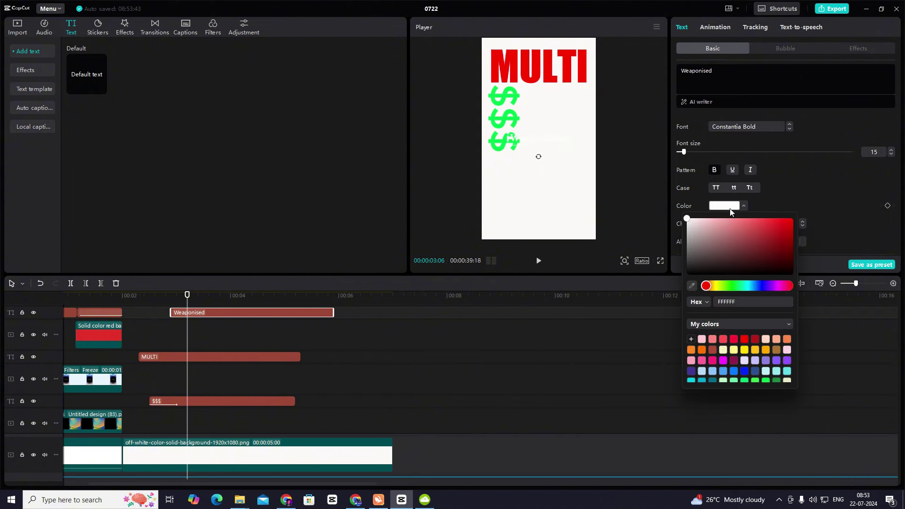
drag(778, 226, 876, 213)
drag(553, 143, 574, 102)
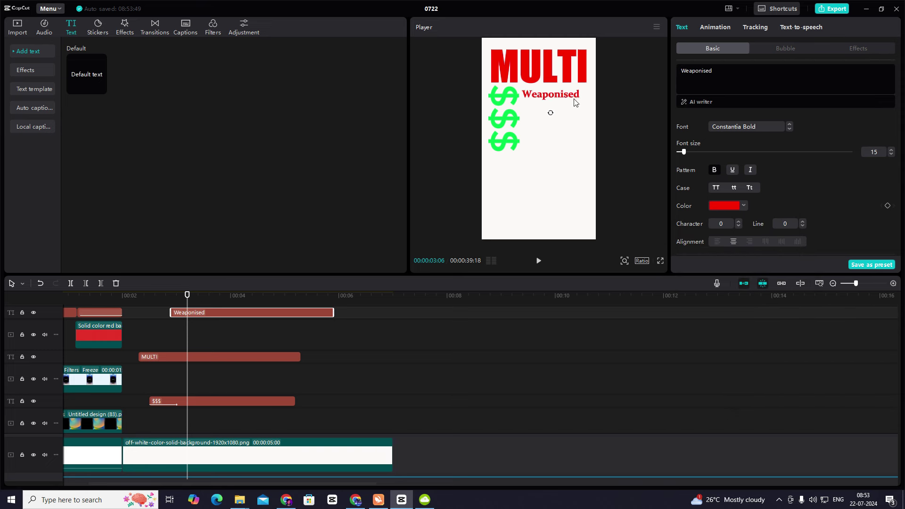
- Recolor "Weaponised" to black 000000, switch its font to Corbel Light Italic, and nudge it slightly upward
click(734, 208)
drag(703, 222, 532, 350)
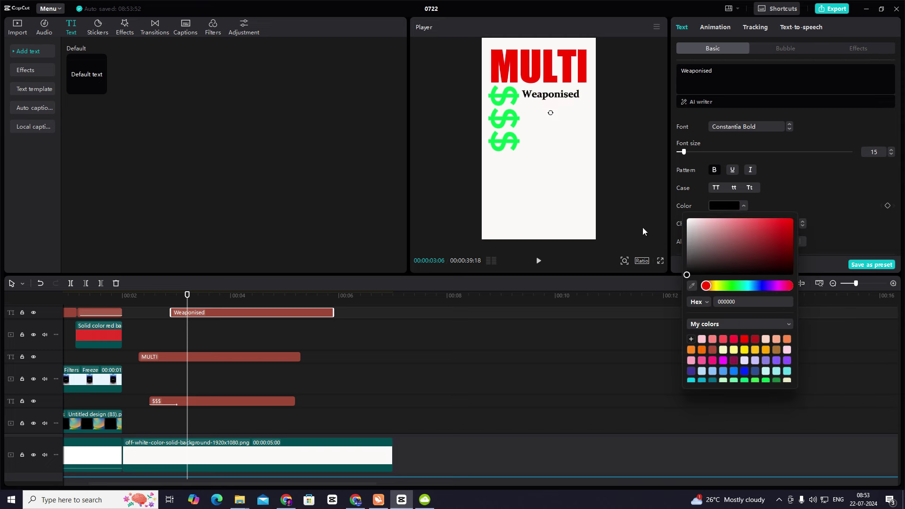
click(761, 128)
scroll(744, 170, down, 10)
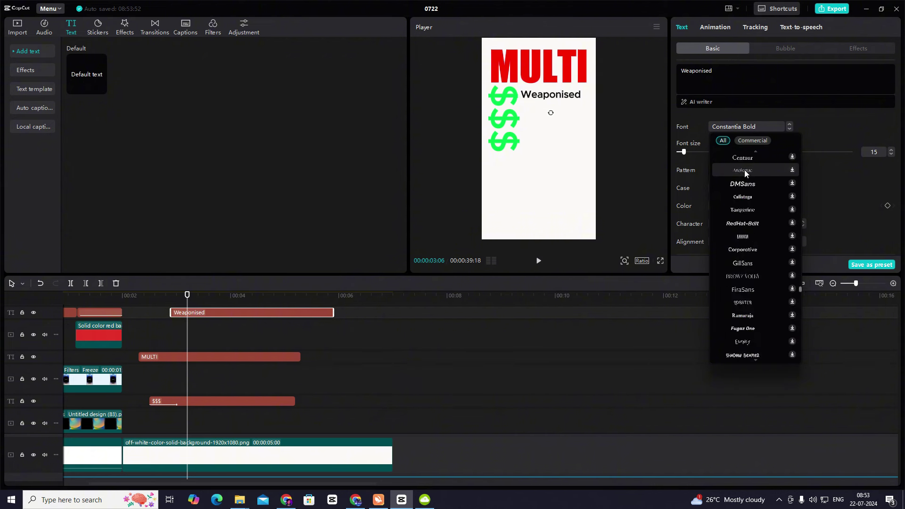
drag(800, 279, 806, 157)
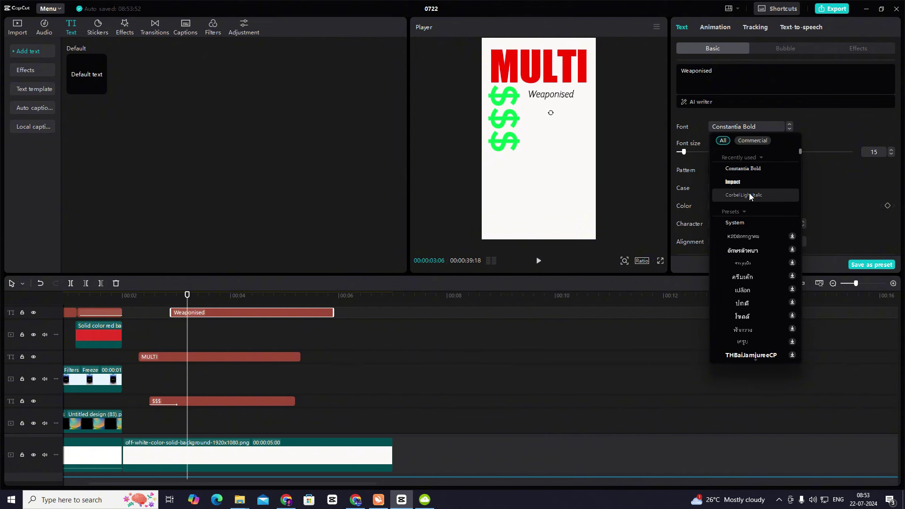
click(749, 195)
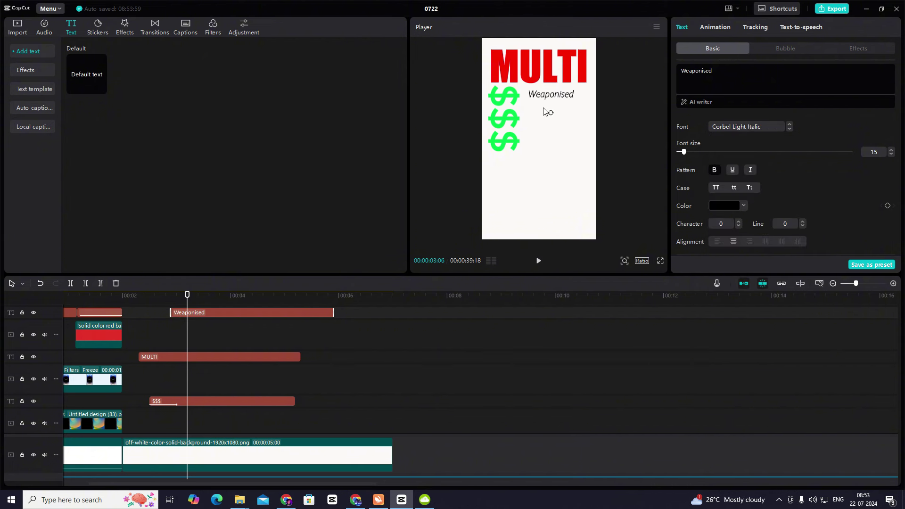
drag(573, 101, 572, 98)
- Move the "Weaponised" clip to start at about 00:00:03:04 and apply the Showing Down In animation to it
click(147, 314)
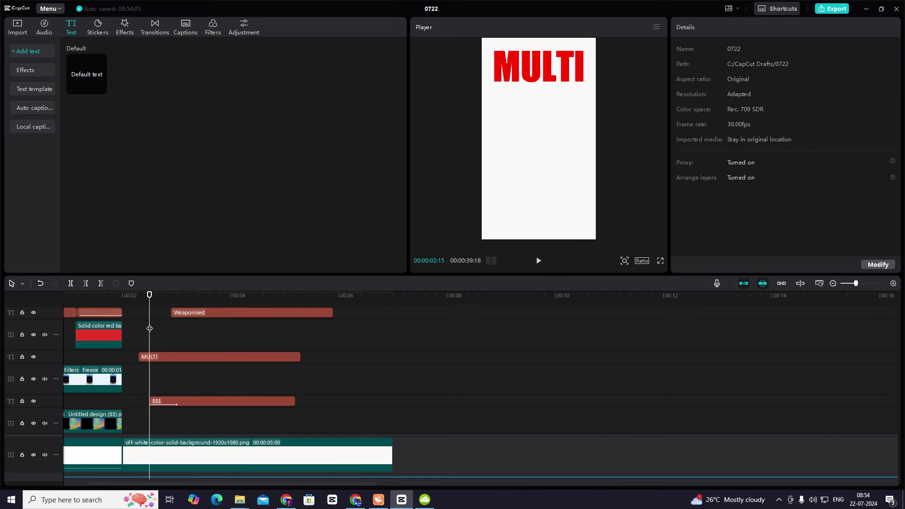
key(space)
click(163, 310)
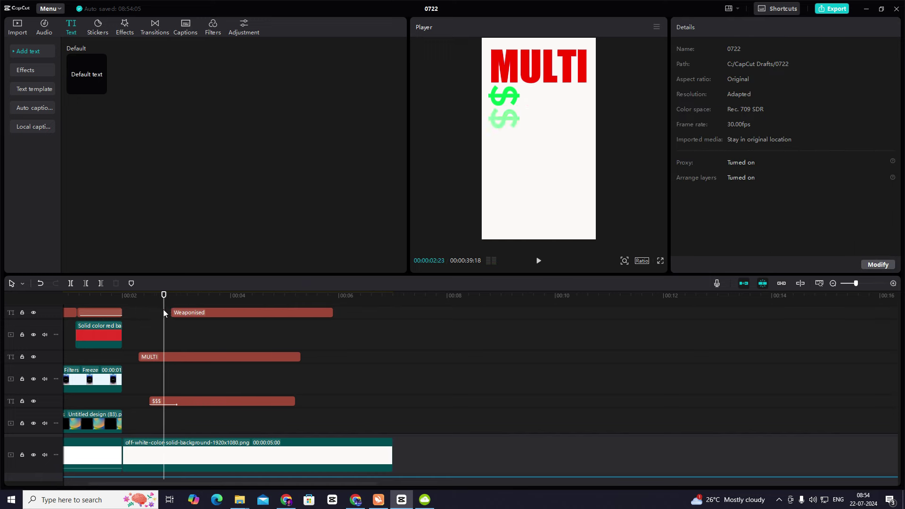
drag(194, 313, 205, 313)
click(716, 27)
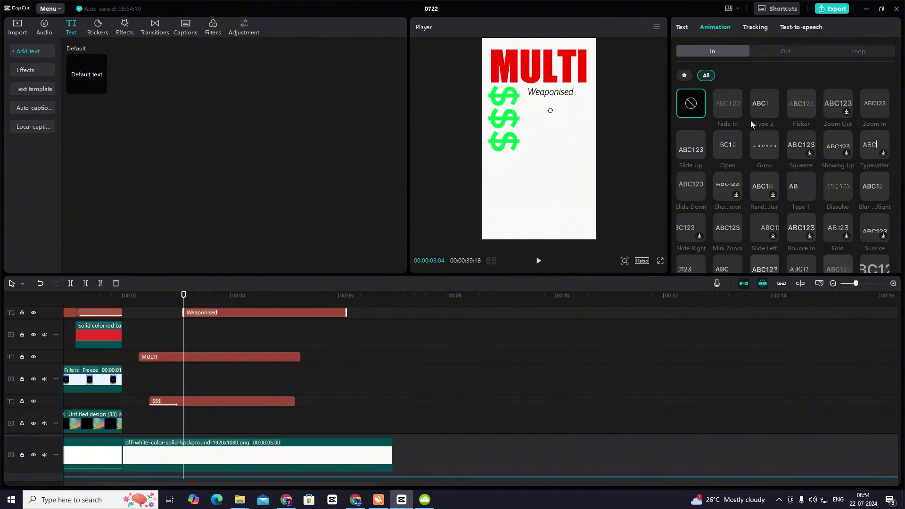
click(721, 184)
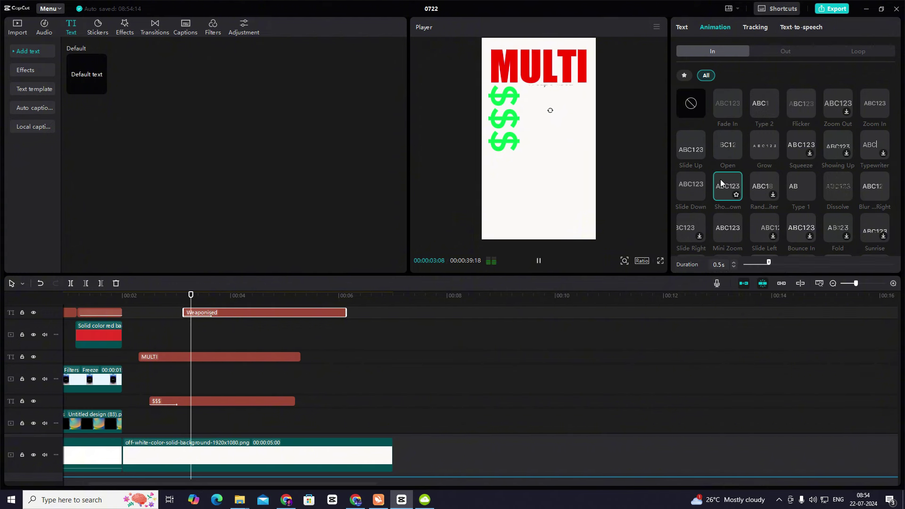
click(166, 323)
key(space)
key(space)
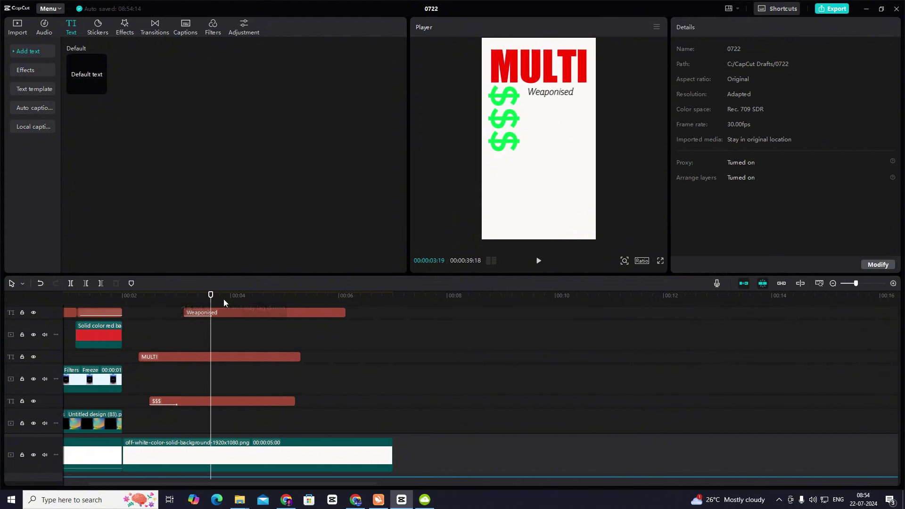
- Duplicate the "Weaponised" text as "Piece" directly beneath it, with the copy's In animation removed
click(217, 313)
click(230, 313)
scroll(230, 313, up, 1)
drag(226, 331, 251, 330)
click(809, 79)
key(ctrl+a)
text(Piece)
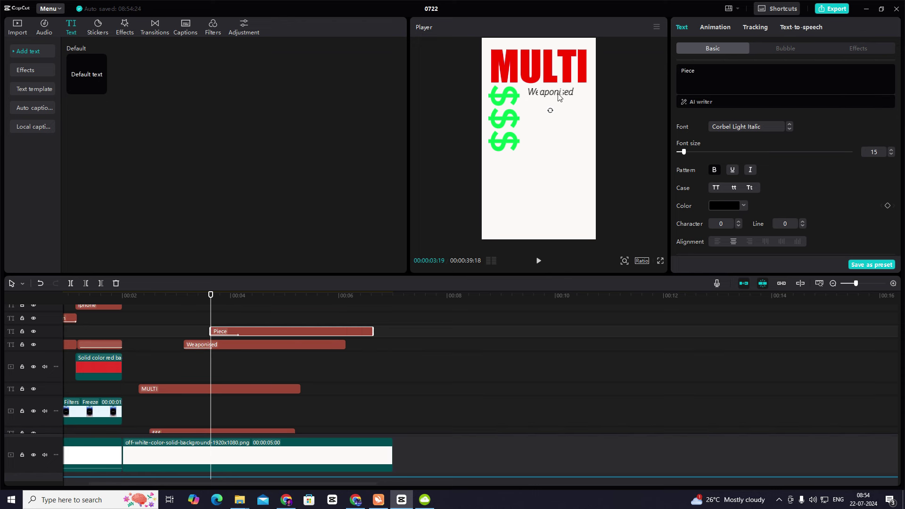
click(715, 27)
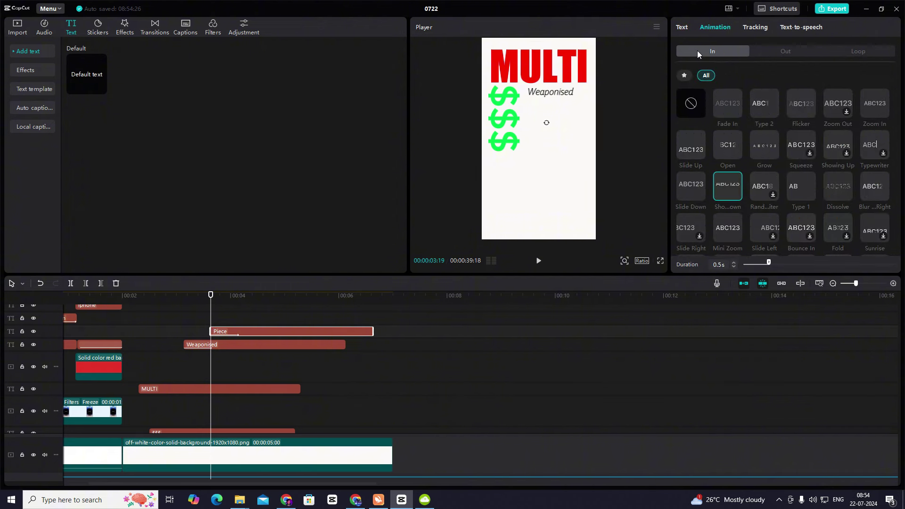
click(540, 120)
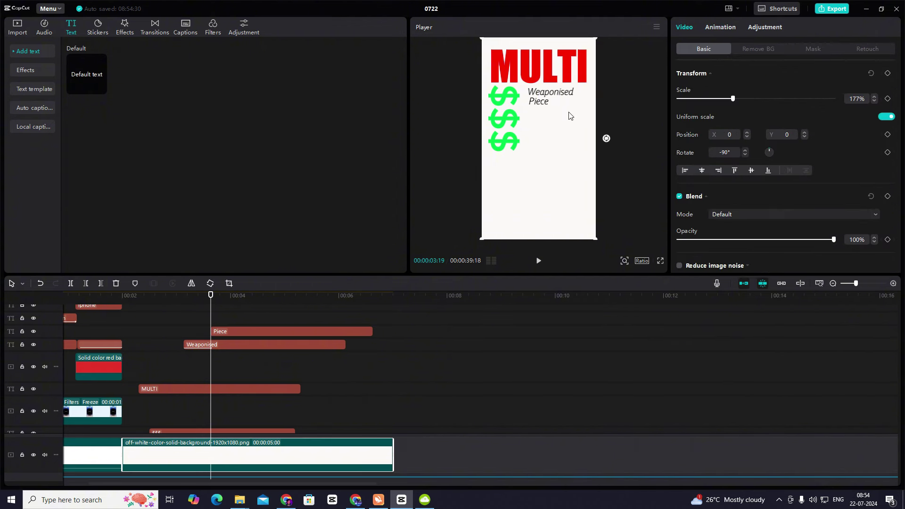
- Duplicate the "Piece" text, change the copy to "Of", and place it directly beneath "Piece"
click(243, 332)
key(ctrl+c)
key(ctrl+v)
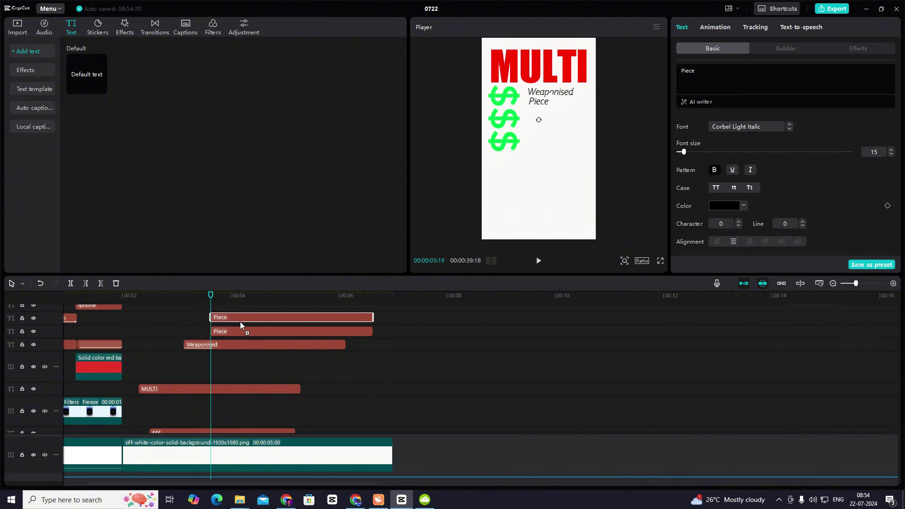
key(ctrl+a)
text(Of)
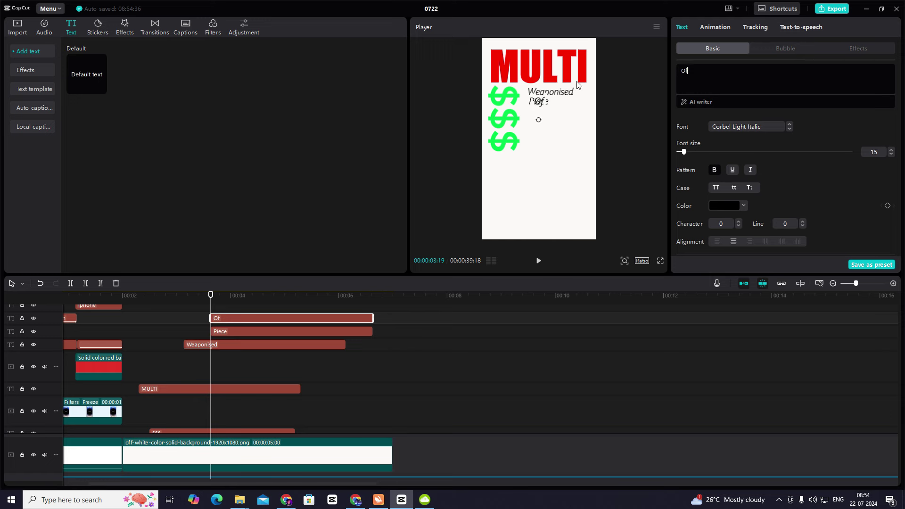
drag(540, 107, 538, 116)
click(603, 102)
- Duplicate the "Of" text, change the copy to "Technology", and place it directly beneath "Of"
drag(239, 321, 239, 350)
double_click(240, 336)
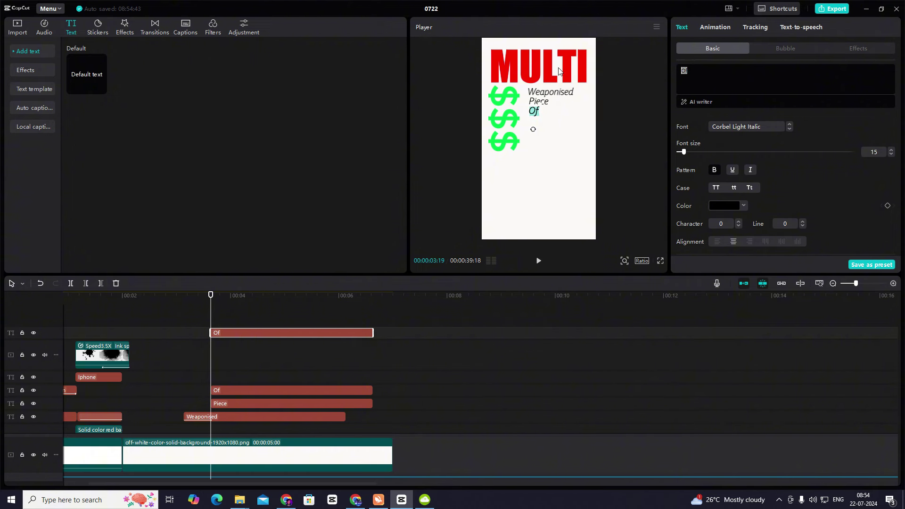
text(Technology)
drag(532, 110, 546, 120)
click(573, 197)
click(467, 235)
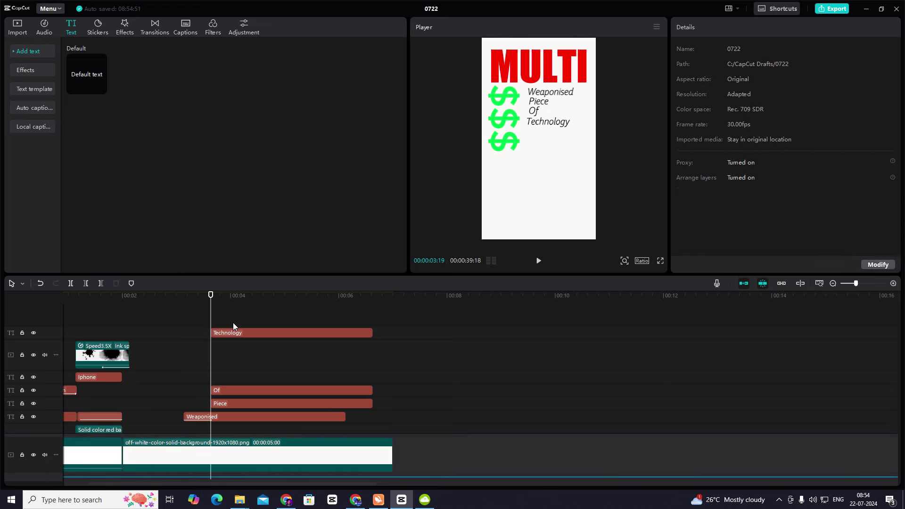
- Apply the Fade In animation to the "Piece", "Of" and "Technology" clips together and preview the result
drag(236, 321, 242, 409)
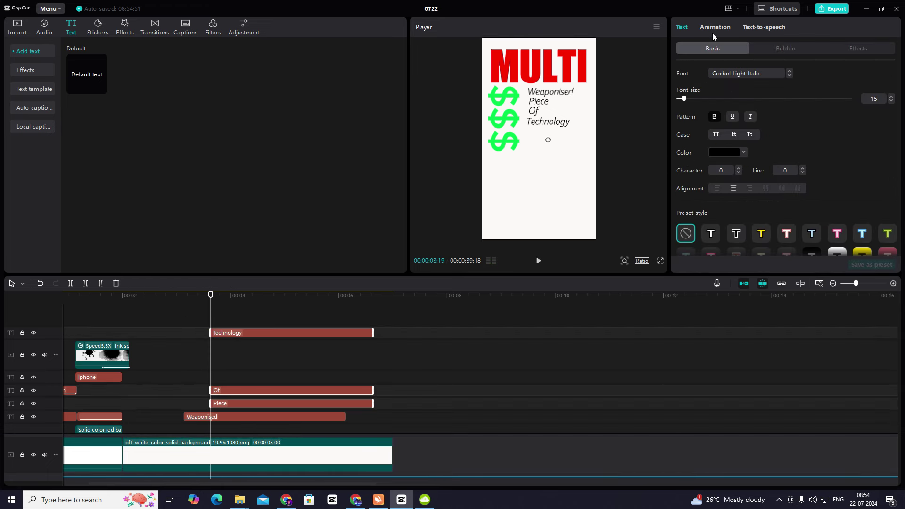
click(715, 29)
click(731, 101)
click(143, 353)
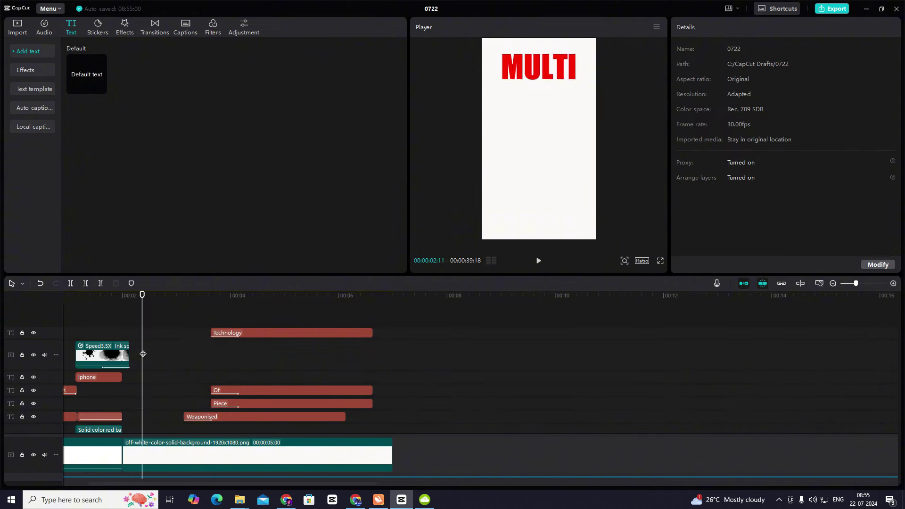
key(space)
key(space)
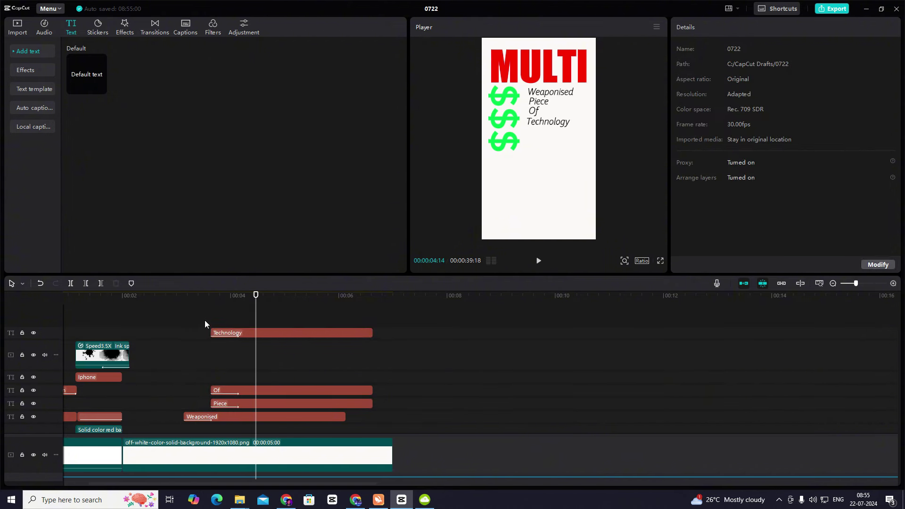
- Stagger the "Piece", "Of" and "Technology" clips so each starts slightly later than the previous word
drag(217, 322, 227, 407)
click(202, 390)
key(space)
click(202, 390)
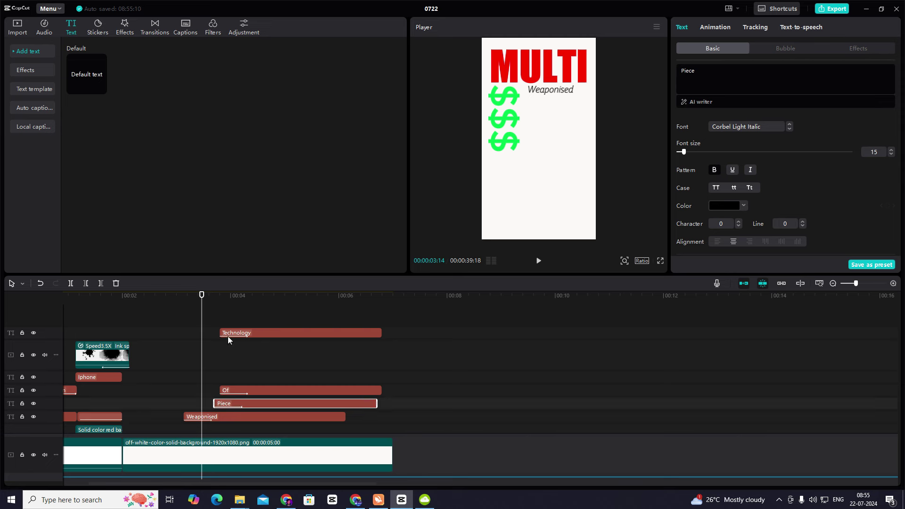
drag(228, 336, 234, 334)
- Replay the "MULTI" scene to check the staggered entrances of "Weaponised", "Piece", "Of" and "Technology"
key(space)
click(191, 347)
key(space)
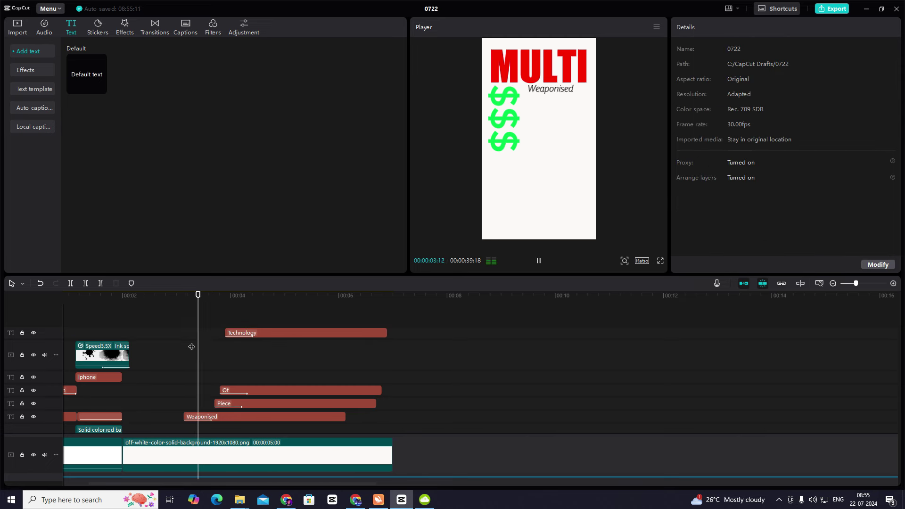
click(191, 347)
click(169, 347)
key(space)
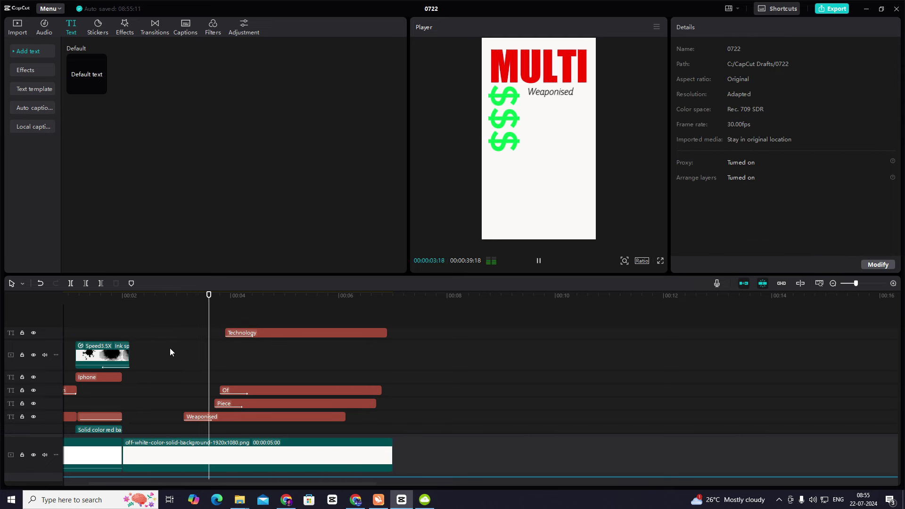
key(space)
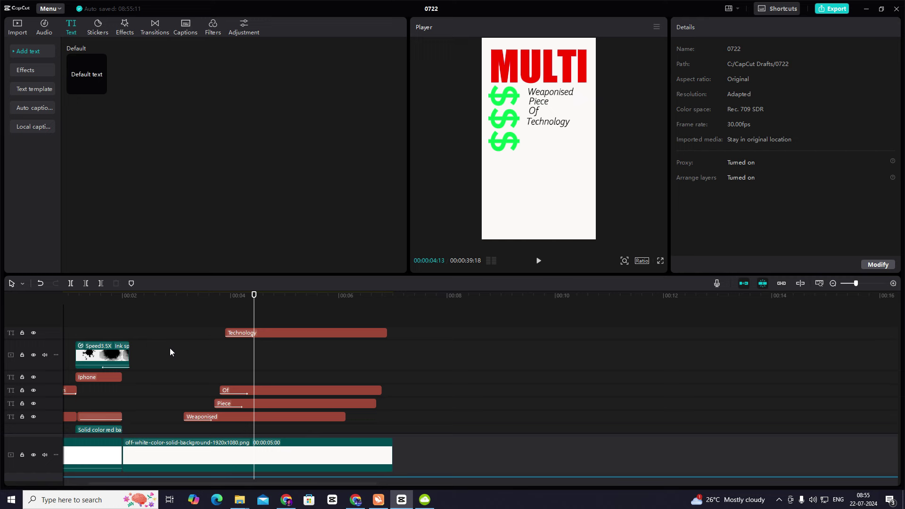
drag(254, 368, 180, 381)
key(space)
key(space)
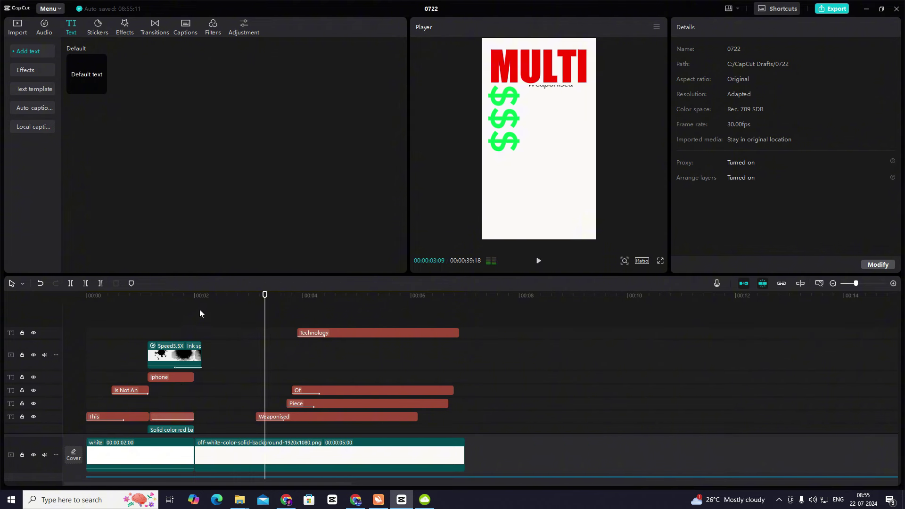
click(195, 312)
scroll(264, 344, down, 7)
scroll(335, 369, up, 6)
drag(195, 342, 310, 374)
key(space)
click(286, 354)
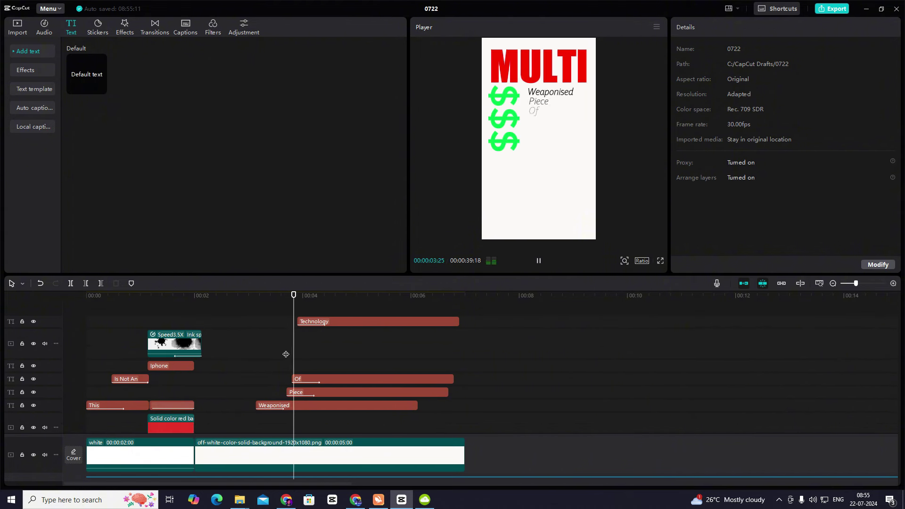
key(space)
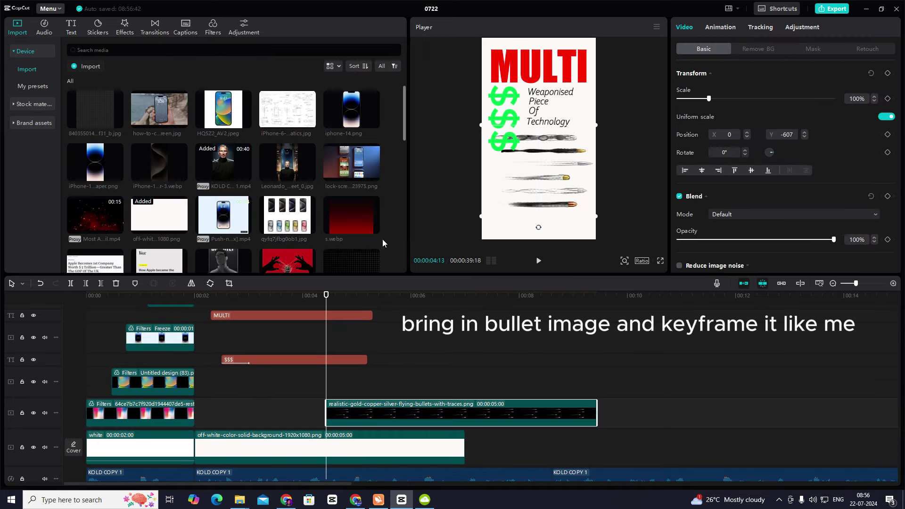
- Crop the flying-bullets image to only the long silver bullet, third from the top, and reselect its clip
click(229, 283)
drag(453, 132, 485, 212)
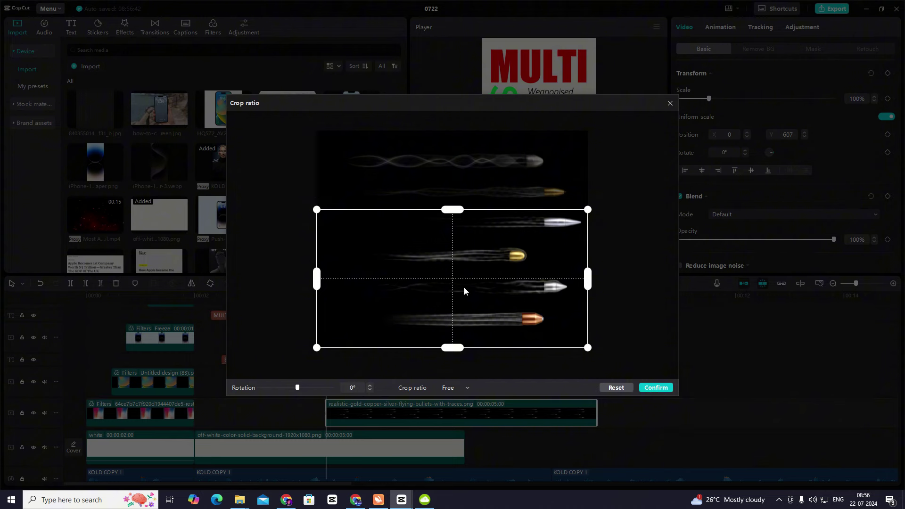
drag(457, 357, 465, 224)
click(658, 388)
click(556, 192)
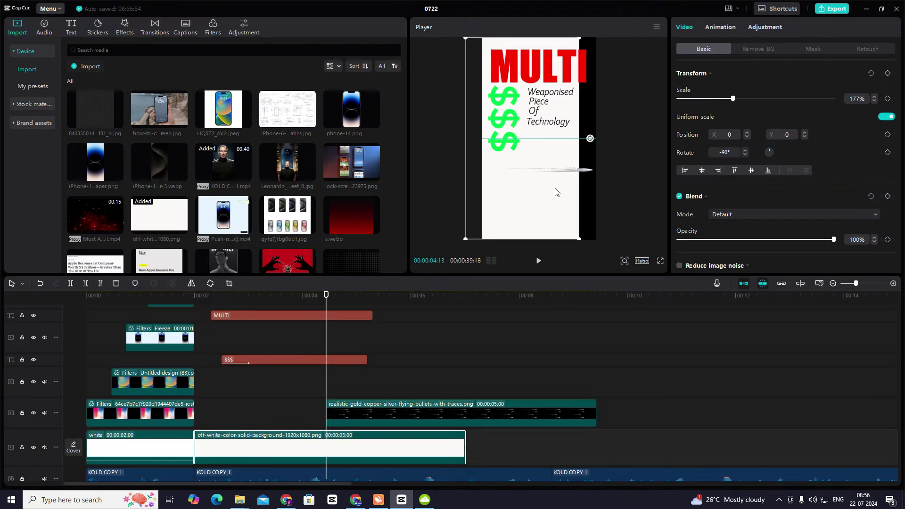
drag(568, 190, 572, 192)
click(395, 416)
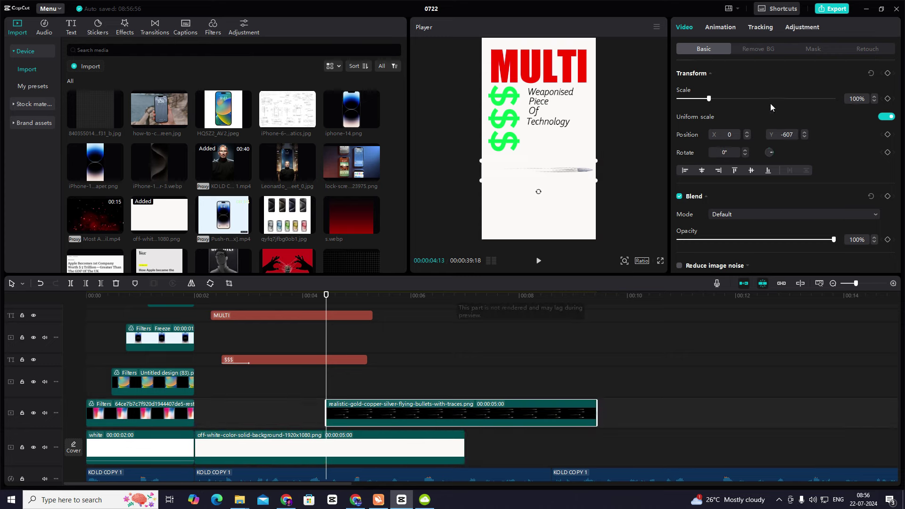
- Set the bullet image's exposure to -39 and contrast to 50, scale it to 233% and place it at X -2513, Y -697
click(801, 27)
scroll(786, 156, down, 5)
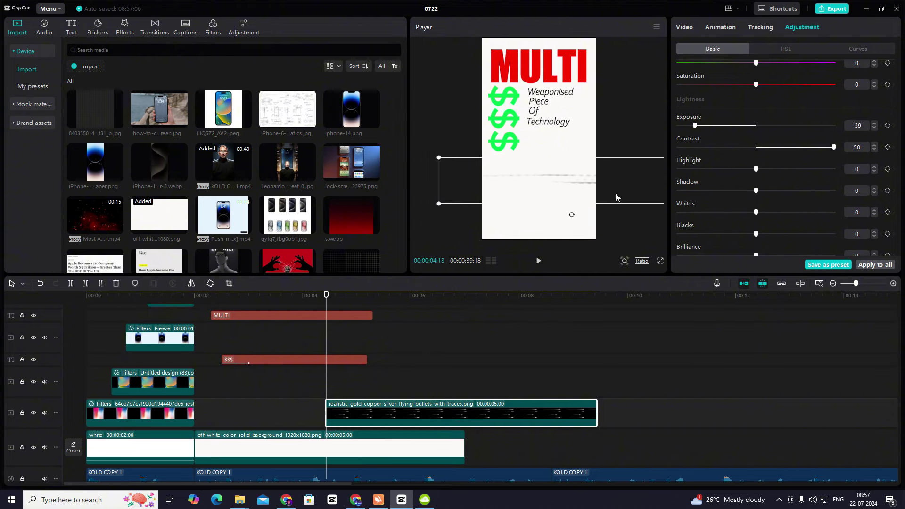
drag(451, 196, 449, 186)
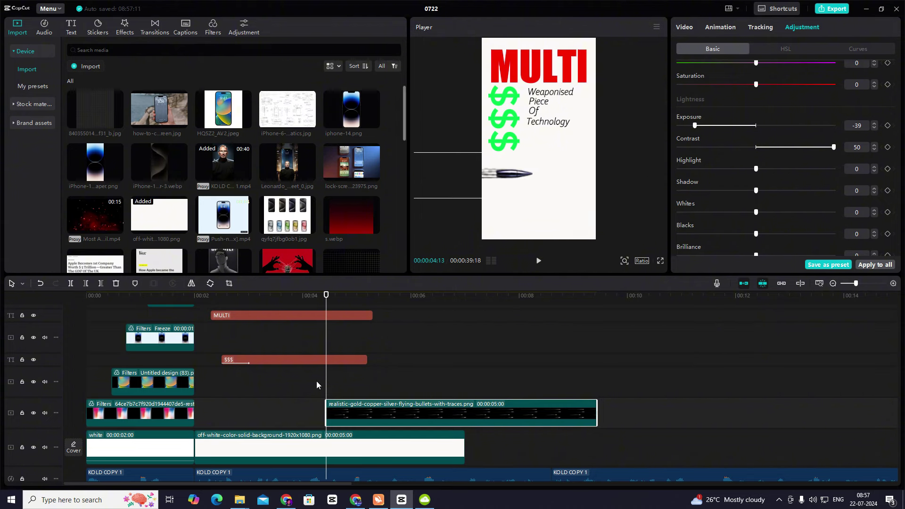
- Add scale, position and rotation keyframes to the bullet clip at its start, 00:00:04:13
click(187, 382)
key(space)
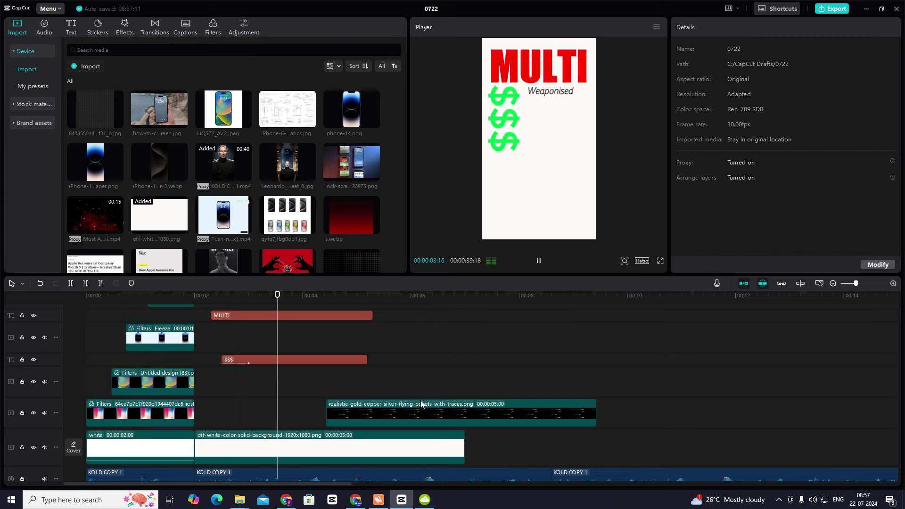
click(419, 415)
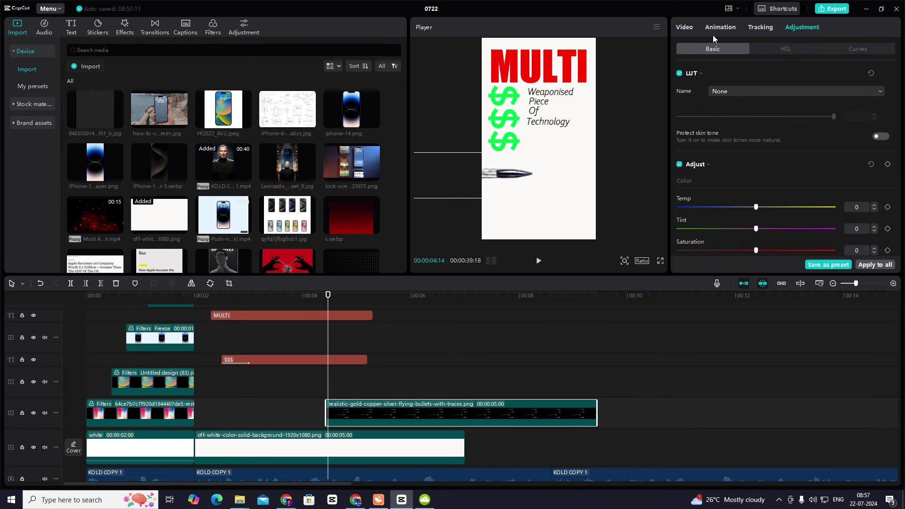
drag(329, 391, 327, 390)
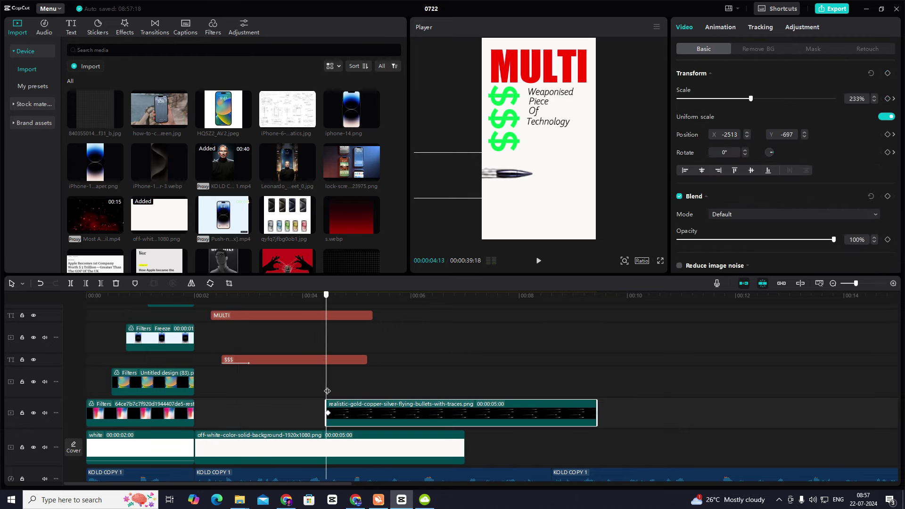
click(893, 283)
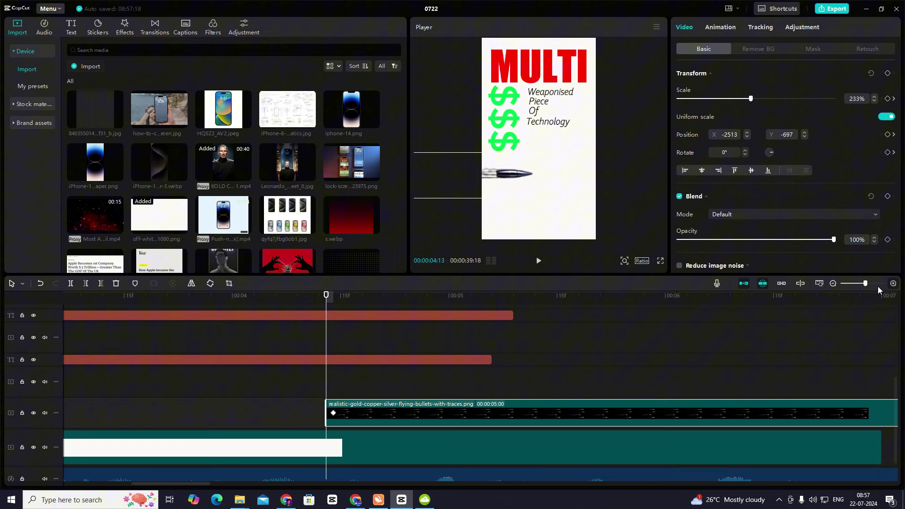
click(329, 415)
- Keyframe the bullet at 00:00:05:07 beyond the frame's right edge, at about X 2615, Y -688, and check an in-between frame
drag(331, 392, 500, 400)
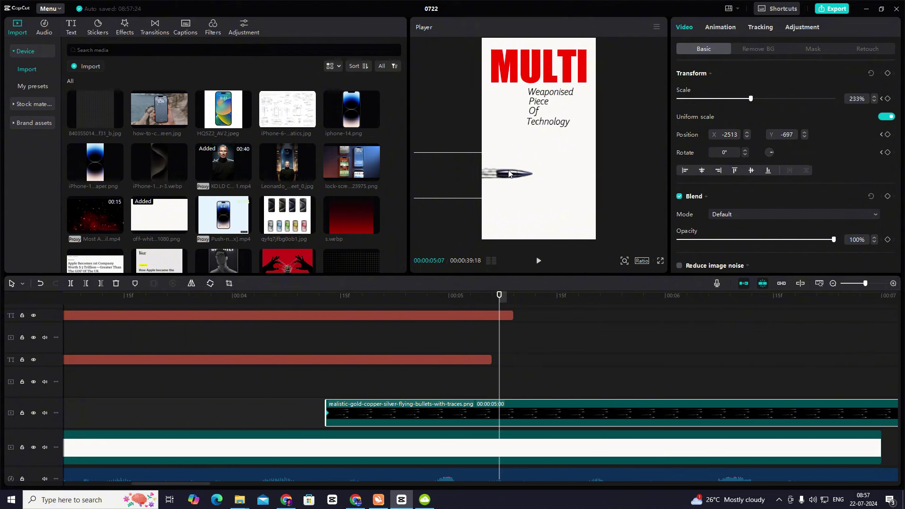
drag(522, 174, 778, 169)
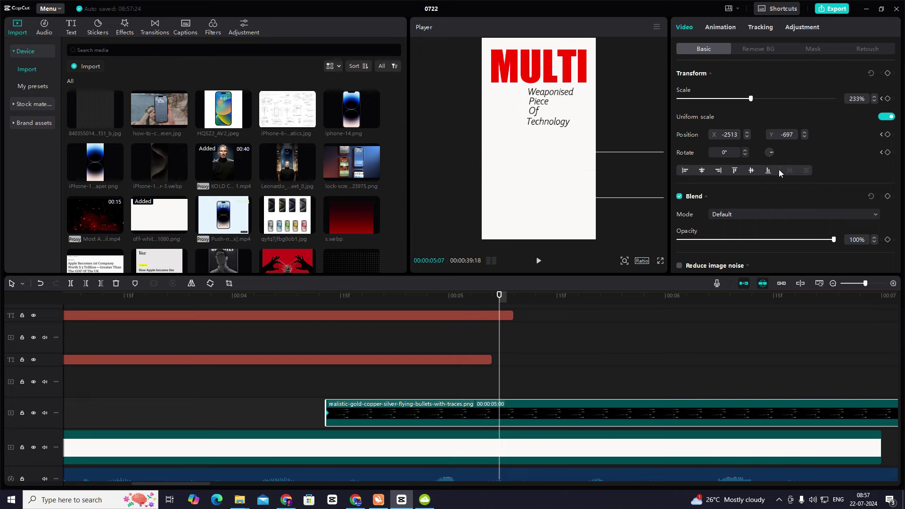
click(341, 387)
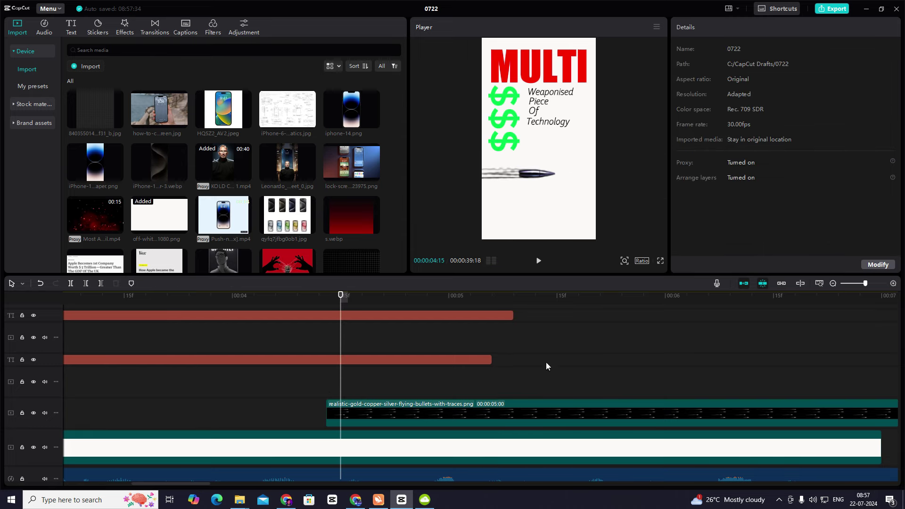
- Extend the end of the "$$$" text clip to the bullet's second keyframe at 00:00:05:07
click(833, 284)
scroll(437, 367, up, 5)
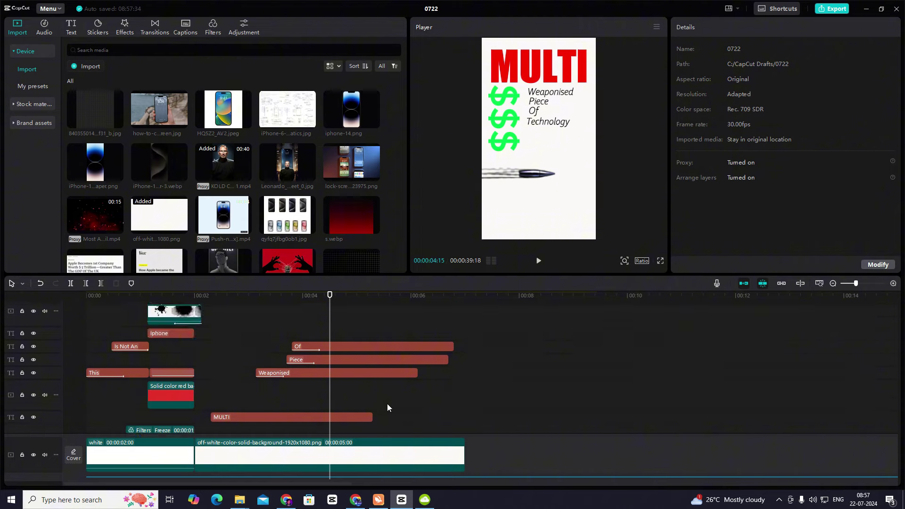
click(377, 396)
click(380, 425)
scroll(390, 410, down, 2)
mouse_move(376, 358)
mouse_down()
mouse_move(369, 354)
mouse_move(371, 374)
mouse_up()
scroll(372, 348, up, 2)
scroll(372, 374, up, 1)
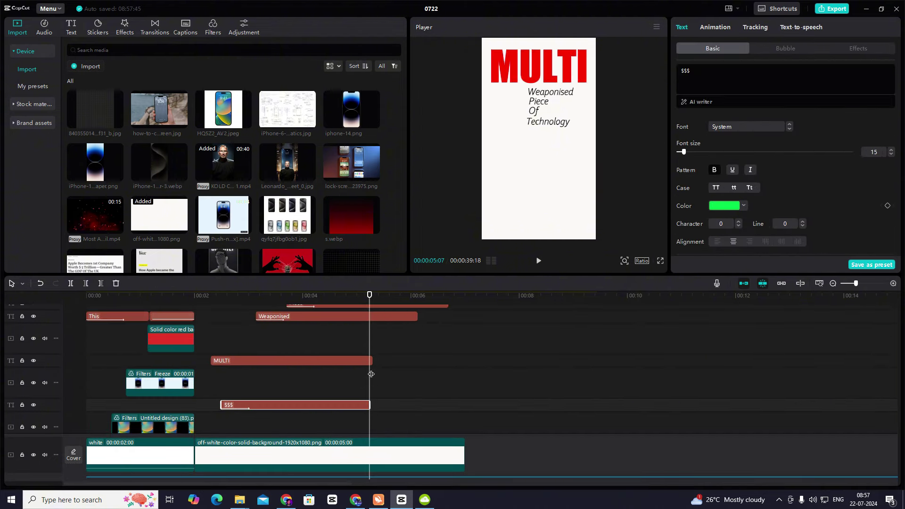
- Split the "Weaponised", "Piece" and "Of" clips together at 00:00:05:07 and delete their remainders
scroll(376, 362, up, 2)
click(347, 333)
drag(348, 334, 302, 407)
scroll(367, 344, down, 1)
scroll(366, 343, down, 2)
scroll(330, 387, down, 1)
click(369, 360)
click(371, 363)
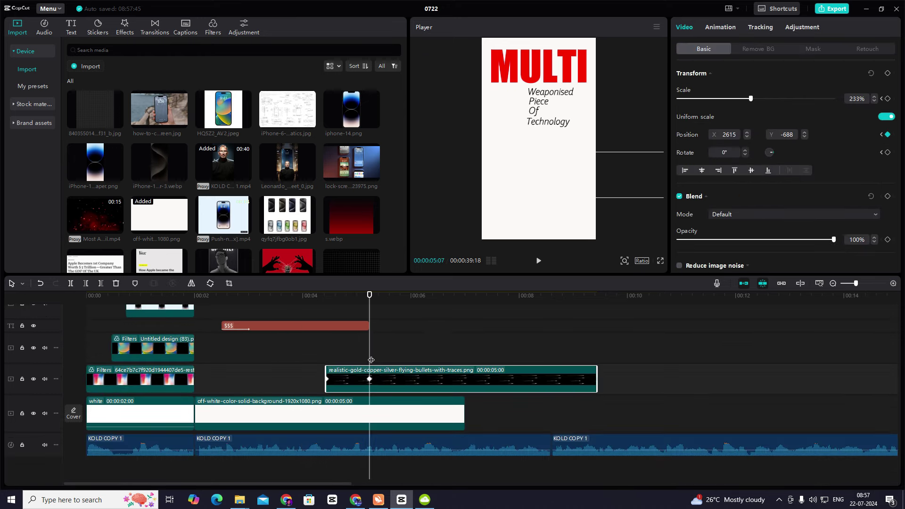
scroll(371, 360, up, 4)
drag(379, 336, 383, 397)
key(ctrl+b)
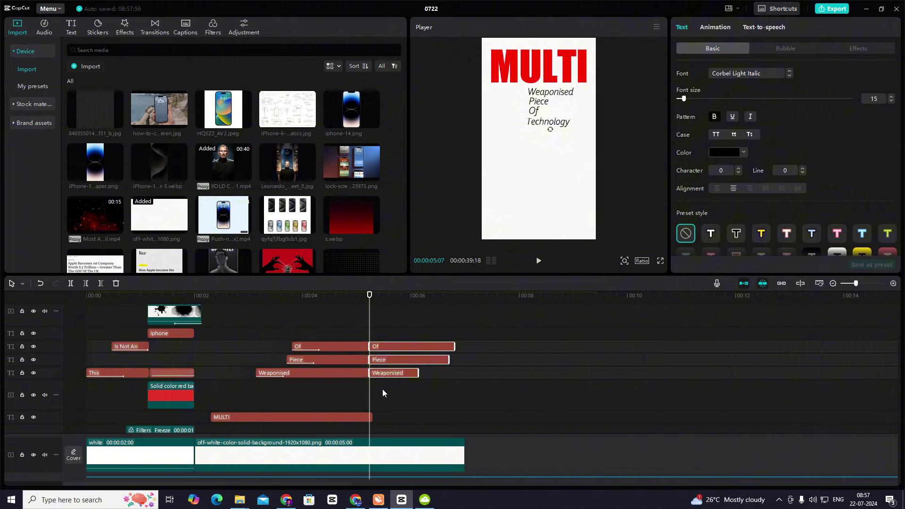
key(Delete)
- Delete the short remainder of the "MULTI" text clip after 00:00:05:07
scroll(382, 392, down, 2)
click(359, 372)
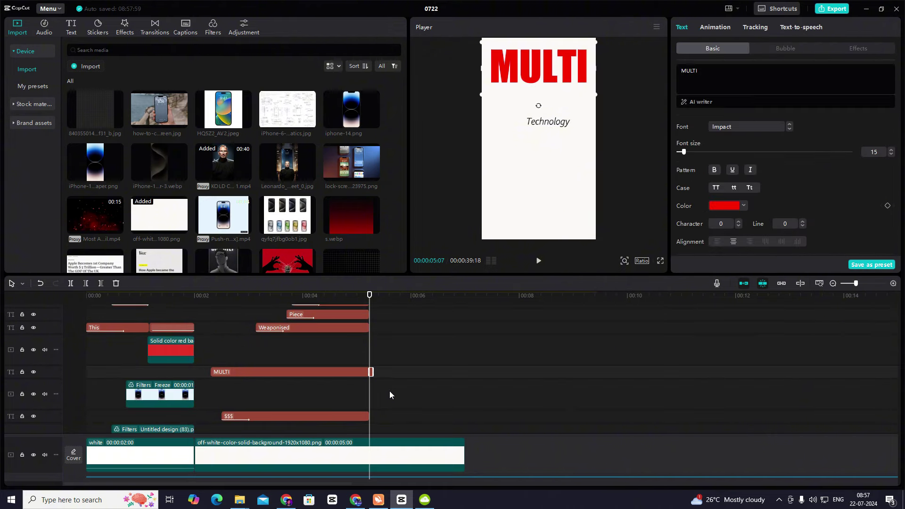
key(Delete)
- Replay the "MULTI" scene from about three seconds to check the bullet's flight across the frame
scroll(389, 391, down, 3)
click(245, 364)
key(space)
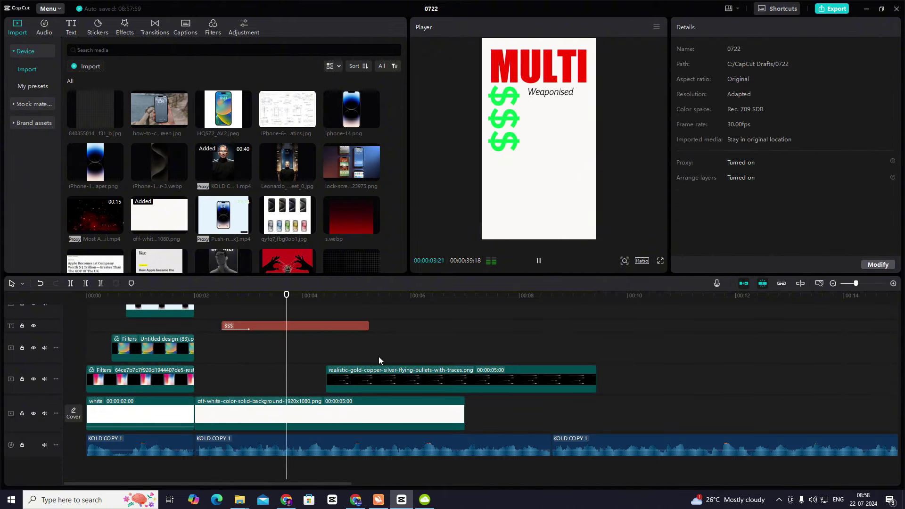
key(space)
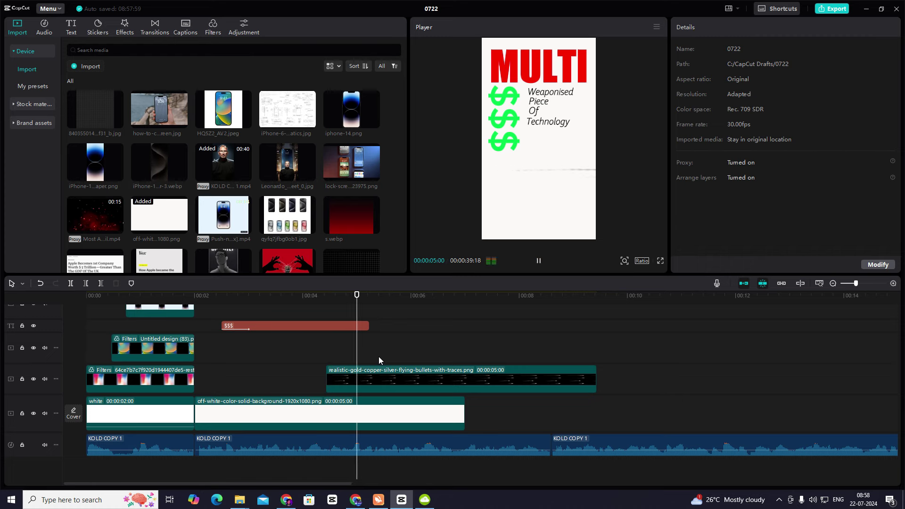
- Apply the Ease Out 3 graph to the bullet's x-position keyframes and preview the motion
click(344, 377)
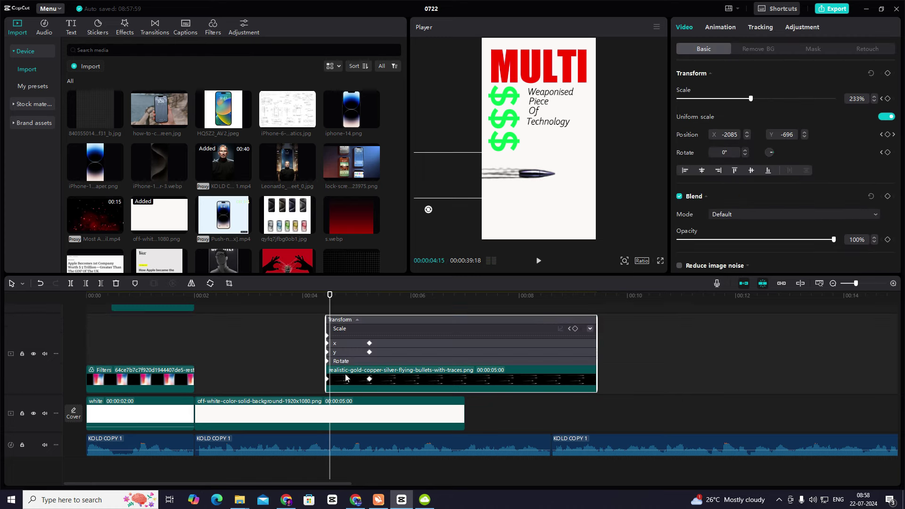
click(380, 333)
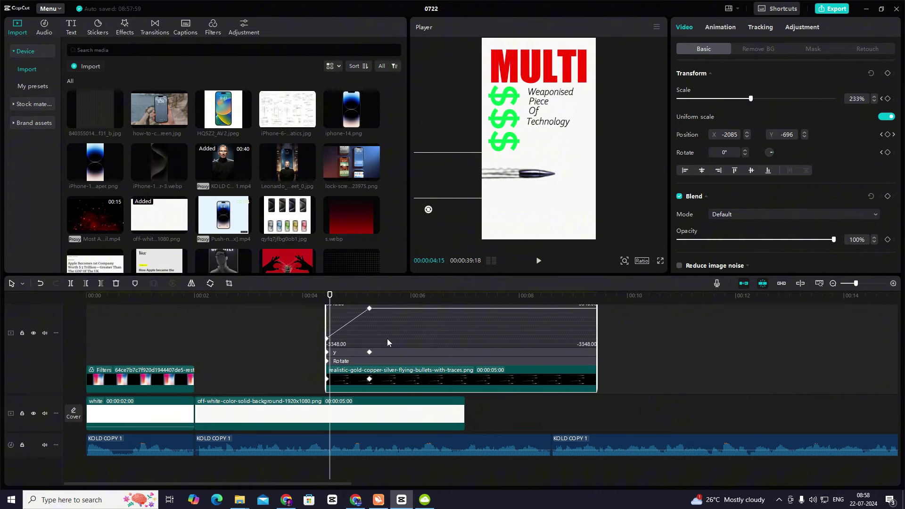
click(384, 346)
click(560, 319)
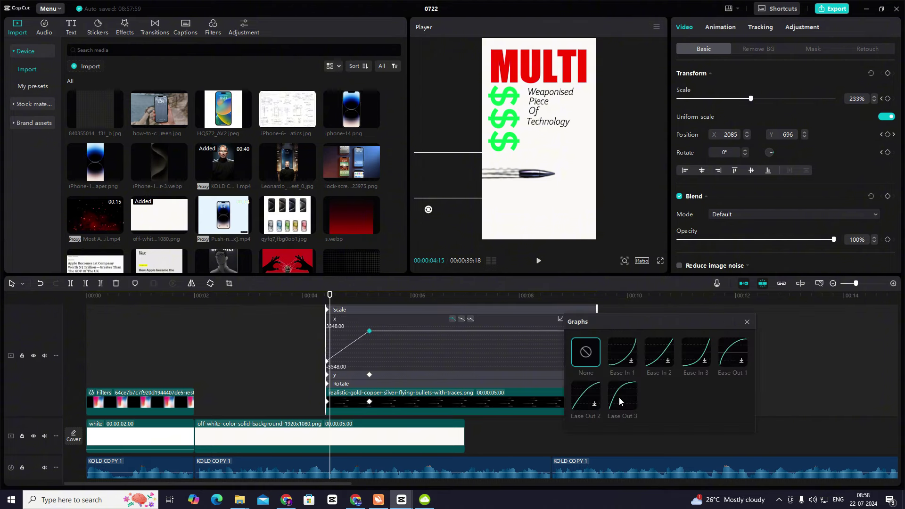
click(620, 400)
click(743, 322)
click(404, 373)
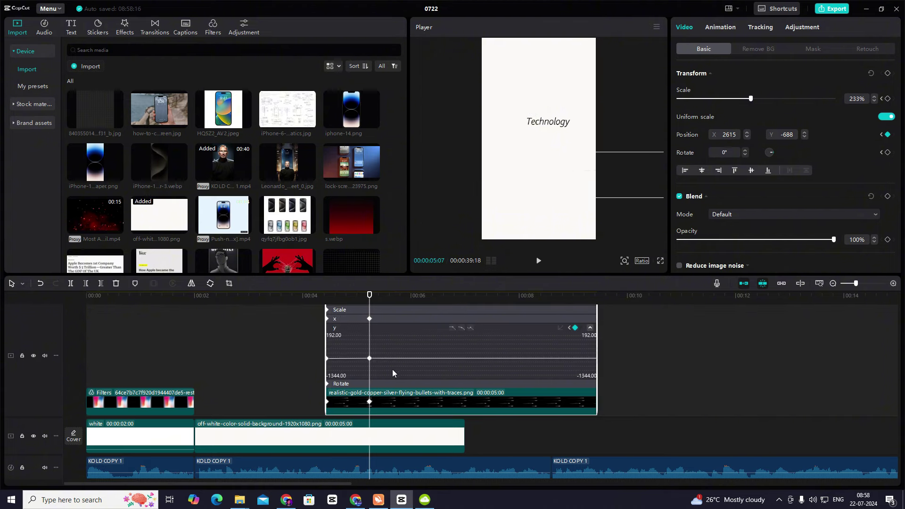
key(alt+k)
click(316, 379)
key(space)
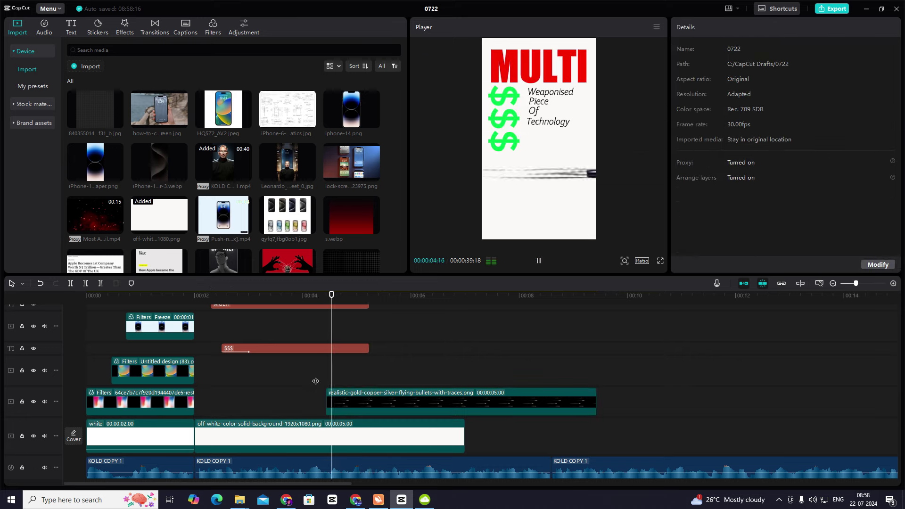
key(space)
- Shorten the end handle of the bullet's x-position curve to adjust the easing, and preview the flight
click(381, 402)
click(381, 402)
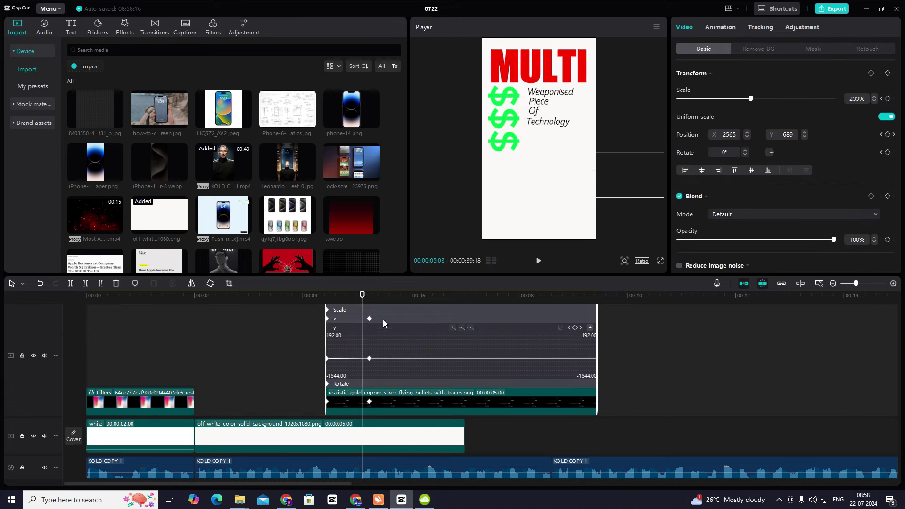
click(381, 367)
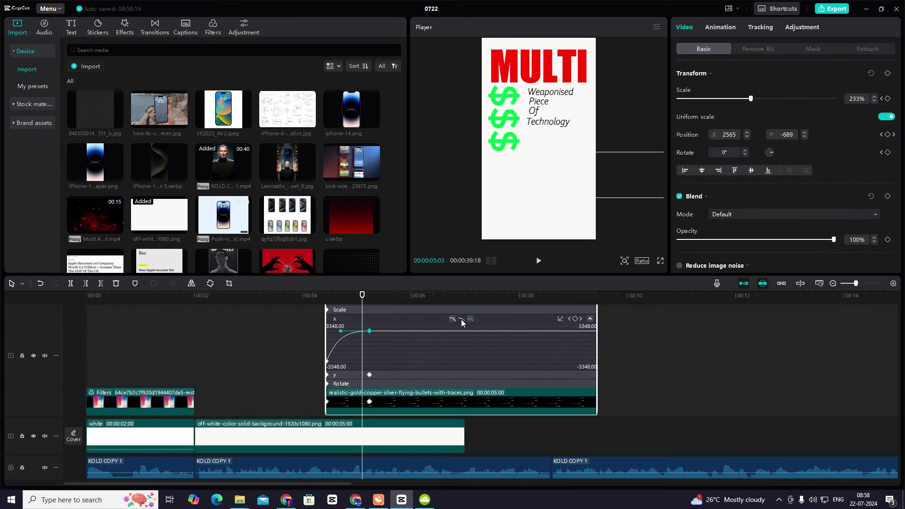
mouse_move(352, 332)
mouse_down()
mouse_move(339, 342)
mouse_move(359, 331)
mouse_up()
drag(362, 296, 377, 313)
key(alt+k)
click(327, 374)
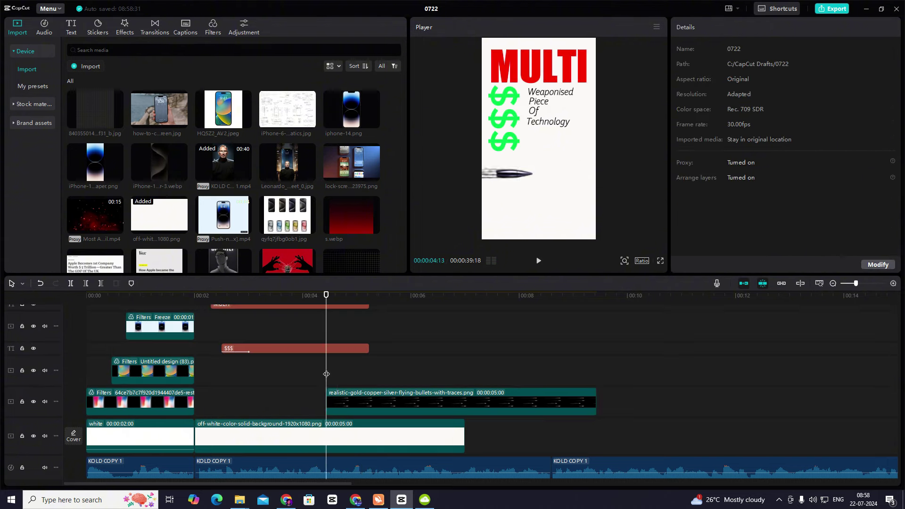
key(space)
click(326, 373)
click(289, 374)
key(space)
- Move the bullet's end keyframe further along its clip to about 00:00:06:00, previewing the flight in between
click(359, 406)
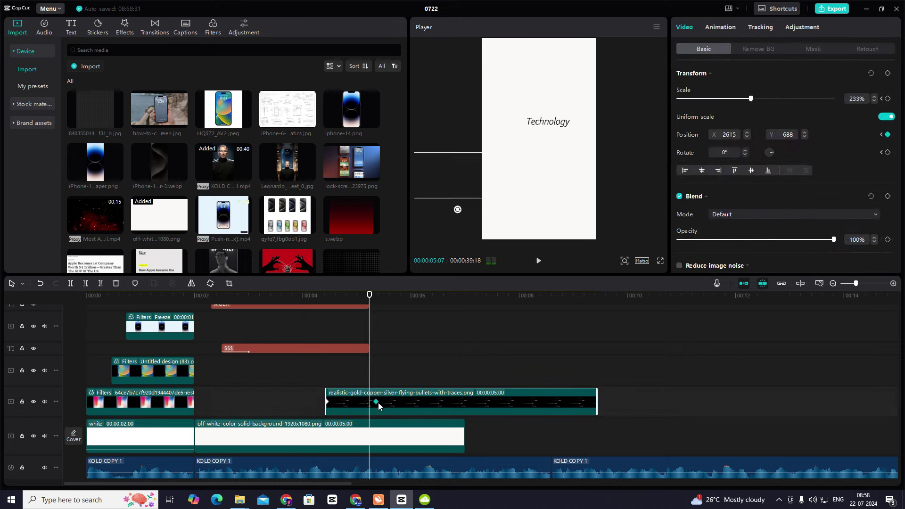
click(318, 371)
key(space)
click(332, 375)
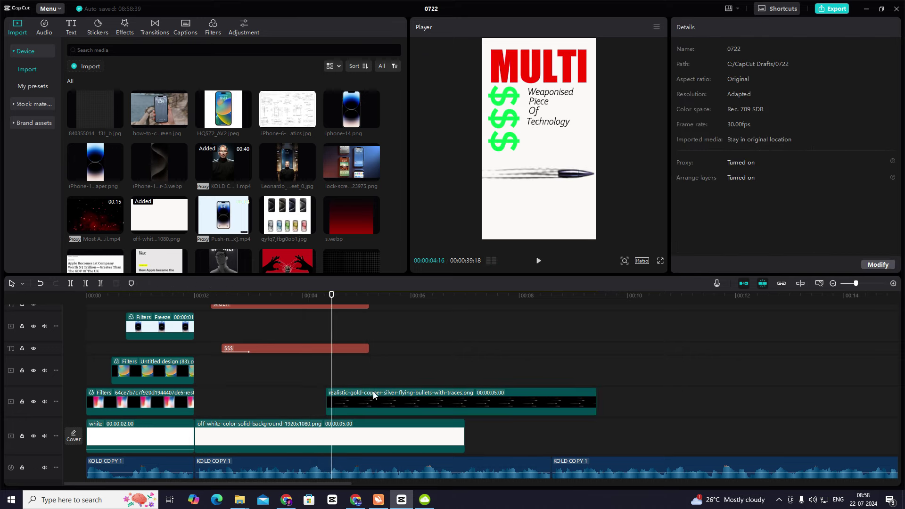
click(373, 395)
- Replay the bullet's flight and the whole "MULTI" scene to check the new keyframe timing
click(332, 374)
key(space)
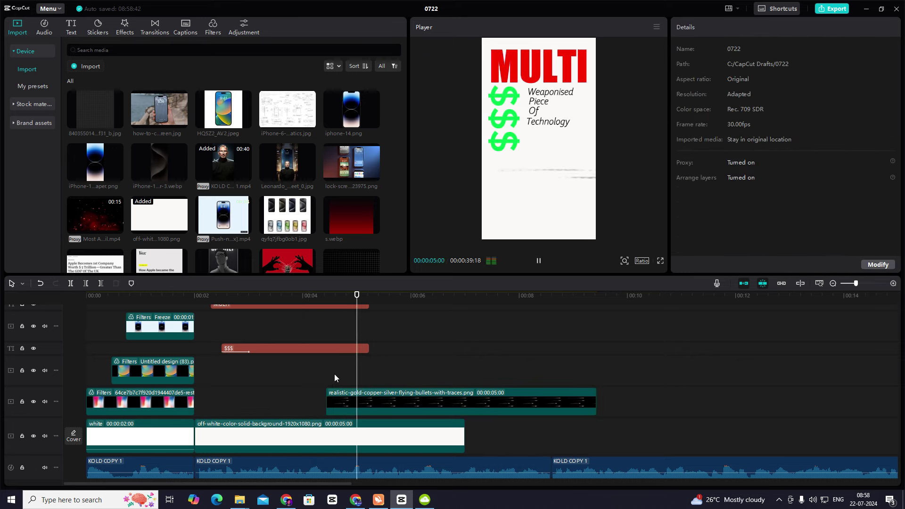
click(306, 375)
click(179, 349)
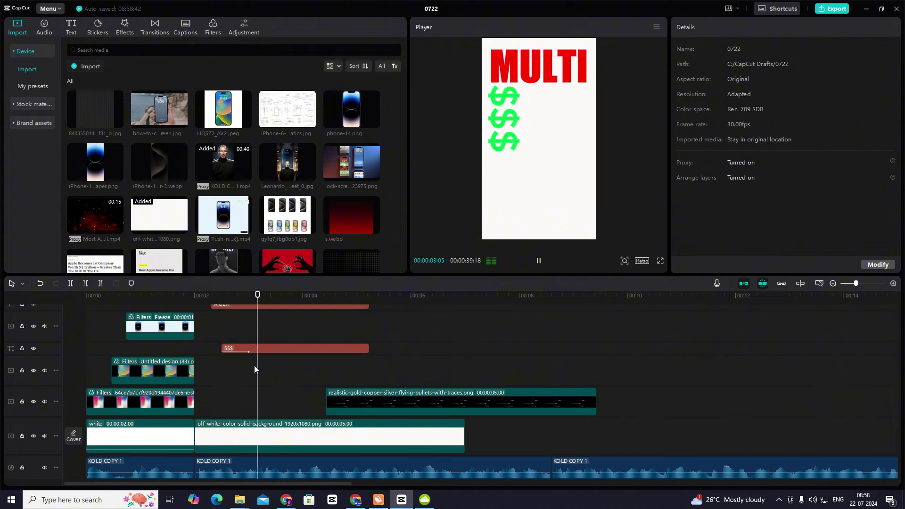
click(311, 371)
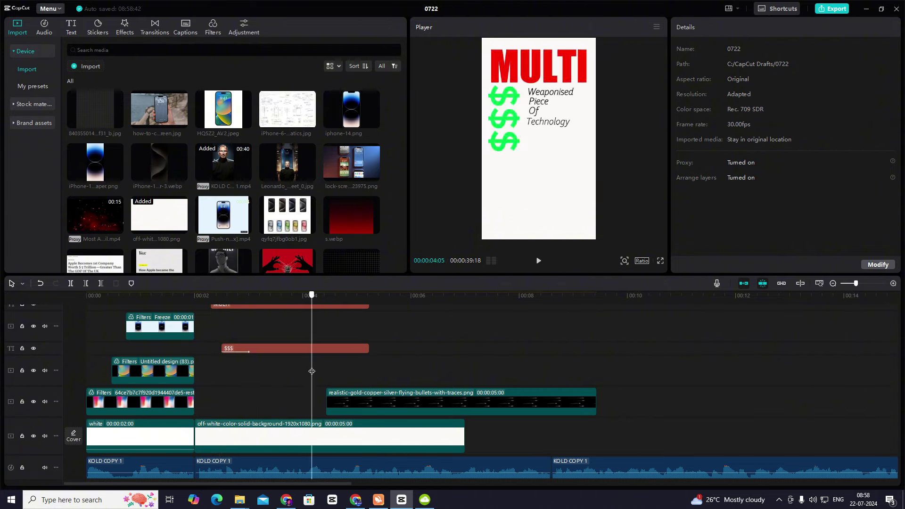
- Split the "Technology" text clip at 00:00:05:07 and delete the part after it
drag(312, 371, 368, 385)
click(380, 395)
scroll(377, 396, up, 3)
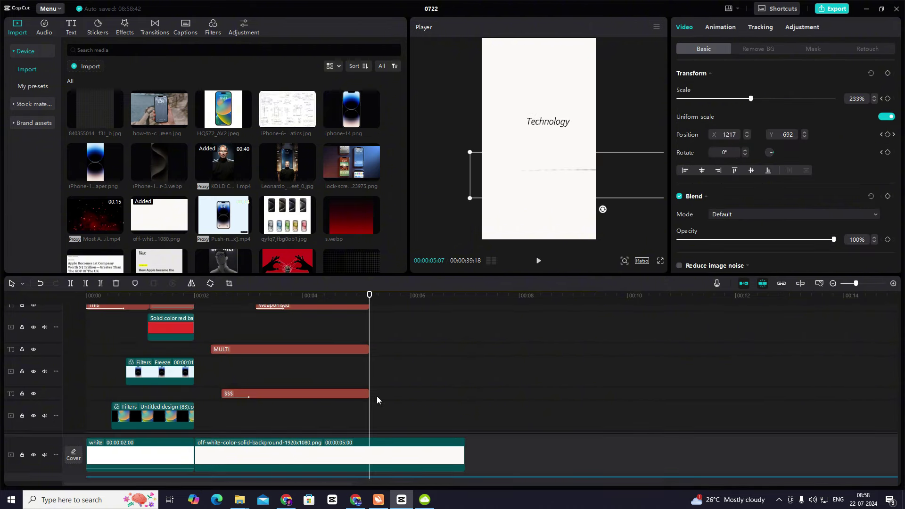
click(893, 284)
scroll(375, 377, down, 3)
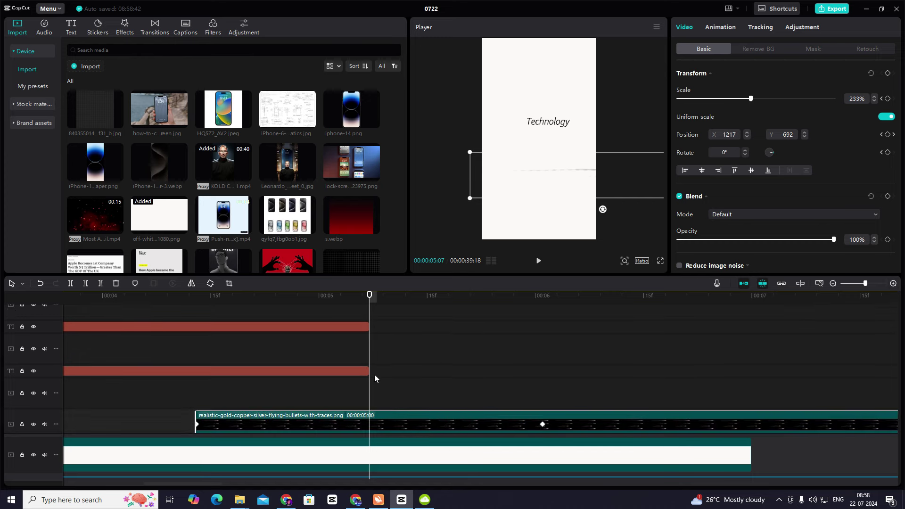
scroll(365, 352, up, 3)
click(378, 314)
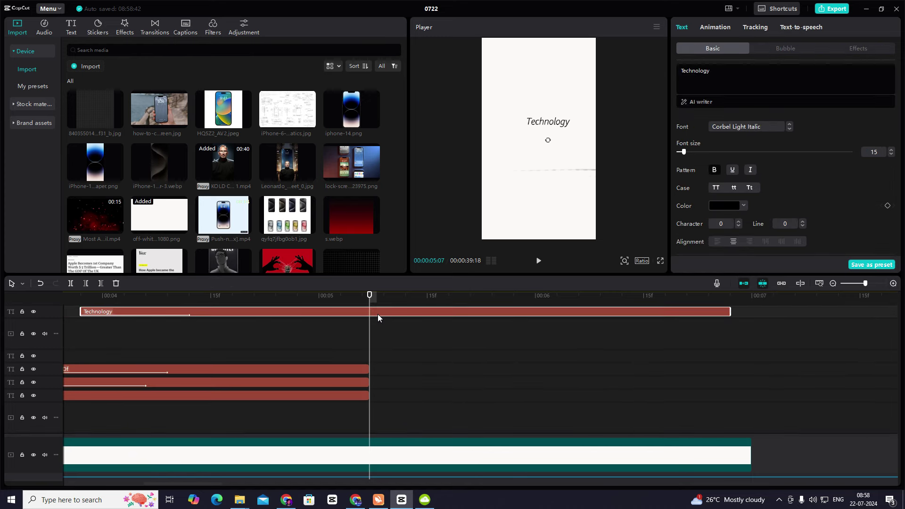
key(ctrl+b)
key(Delete)
click(833, 283)
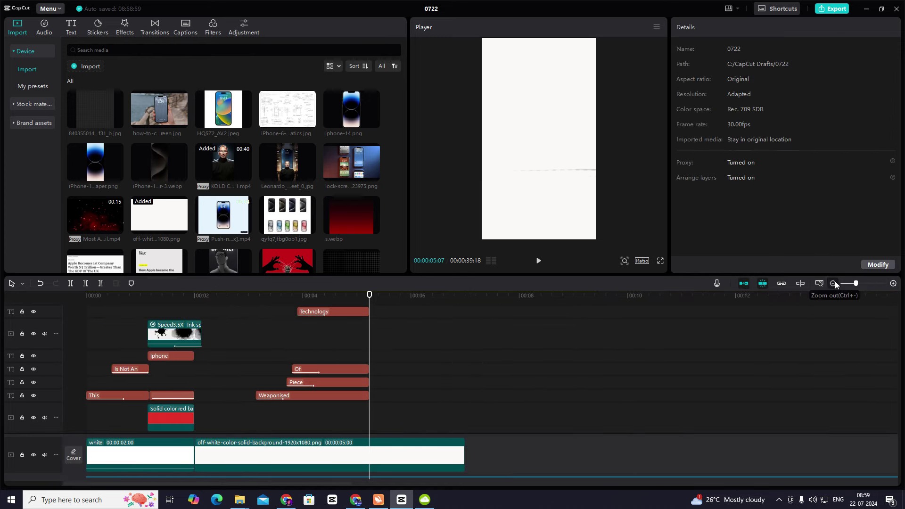
- Move the bullet's end keyframe earlier along its clip to about 00:00:05:05, previewing the flight in between
scroll(460, 370, down, 1)
scroll(438, 382, down, 3)
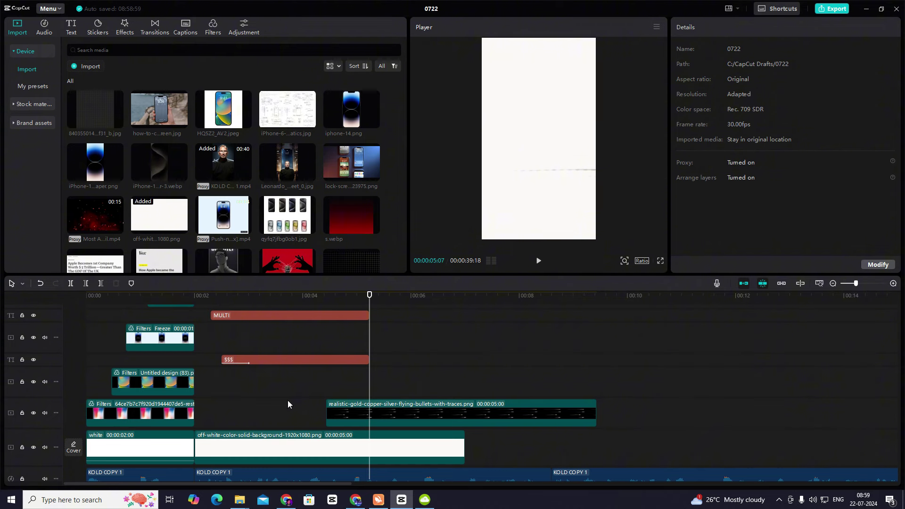
click(383, 421)
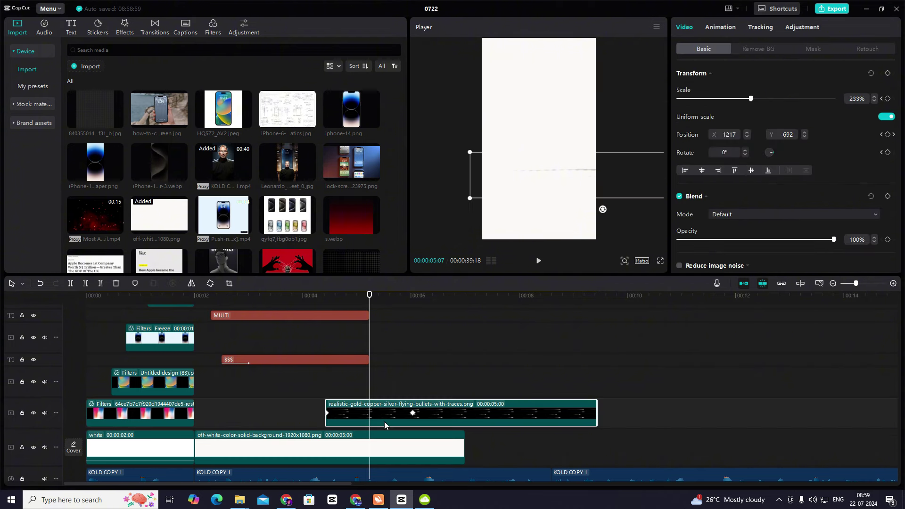
click(411, 415)
click(326, 396)
key(space)
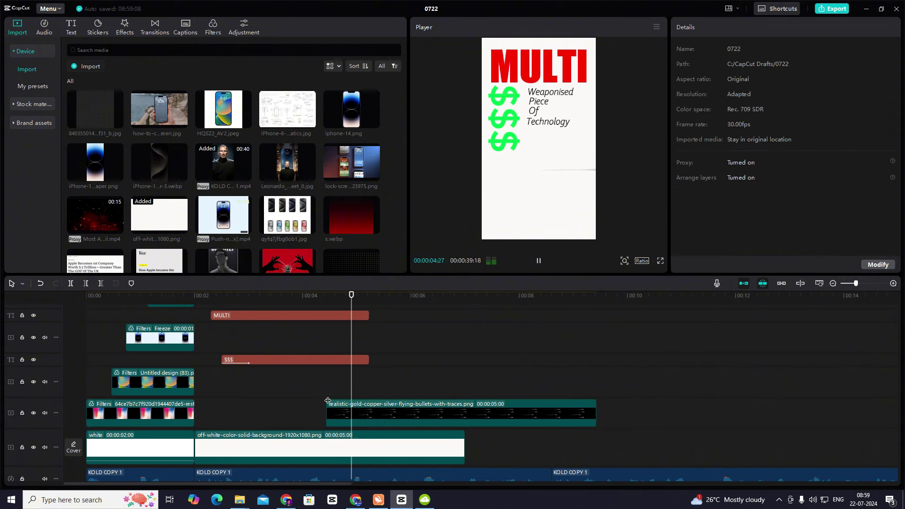
key(space)
click(364, 413)
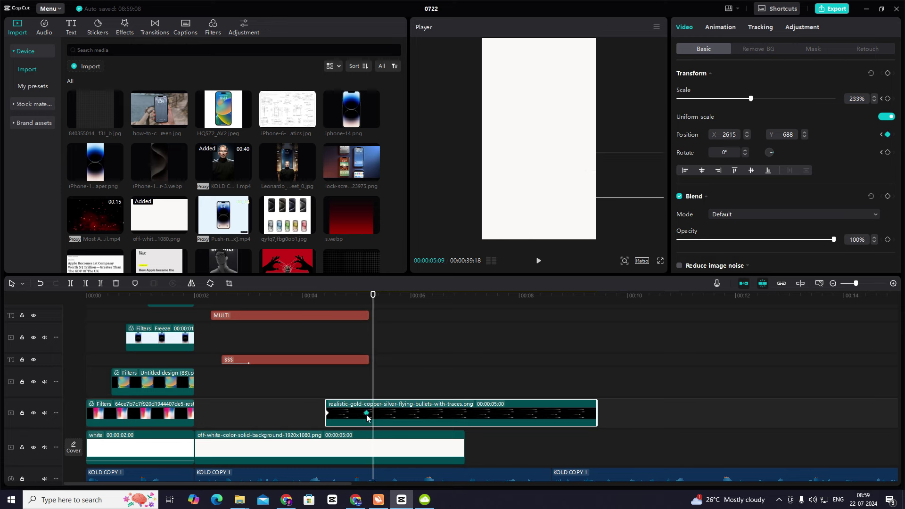
click(324, 393)
key(space)
- Split the bullet clip and the off-white background clip at 00:00:05:07
click(374, 418)
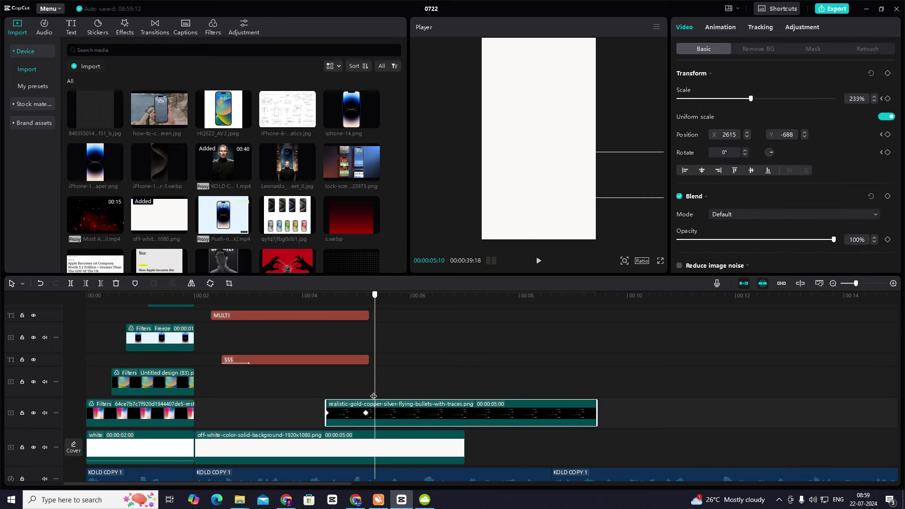
click(378, 447)
key(ctrl+b)
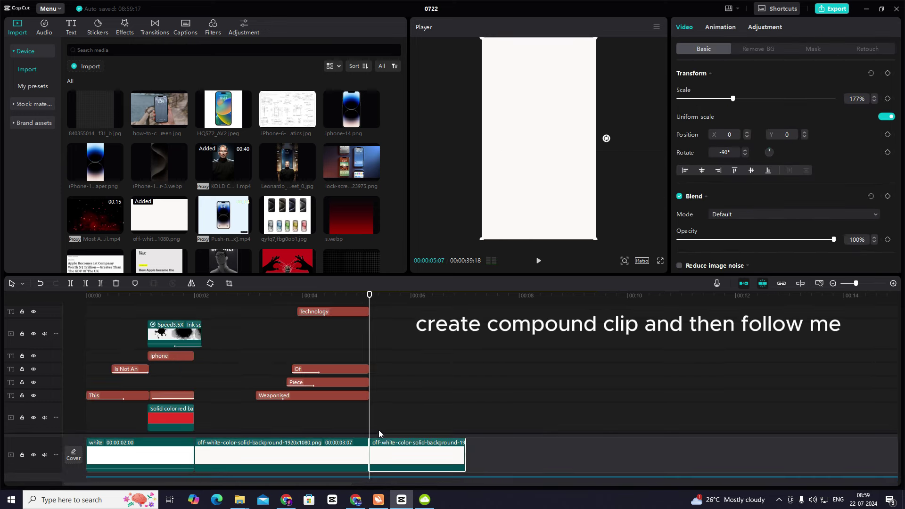
- Combine all the "MULTI" scene clips up to 00:00:05:07 into one compound clip and scrub through it
scroll(379, 434, up, 1)
drag(291, 315, 341, 430)
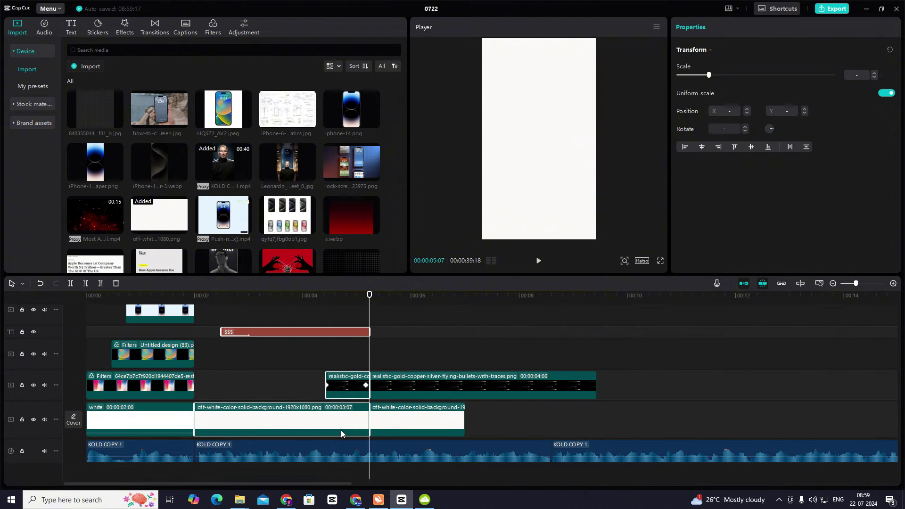
key(alt+g)
click(236, 359)
drag(235, 359, 266, 370)
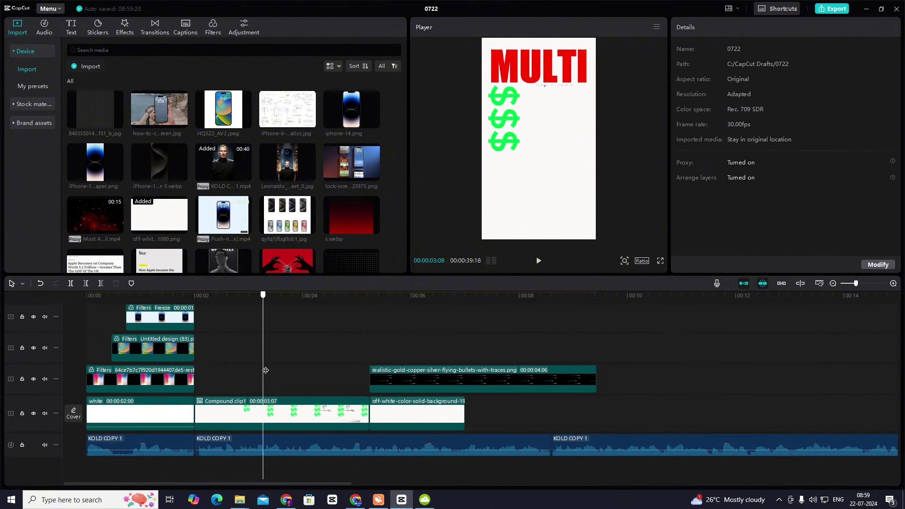
- Keyframe the compound clip's transform at 00:00:02:00, then at 00:00:02:21 enlarge it to 137% and lower it to Y -717
click(195, 377)
click(217, 418)
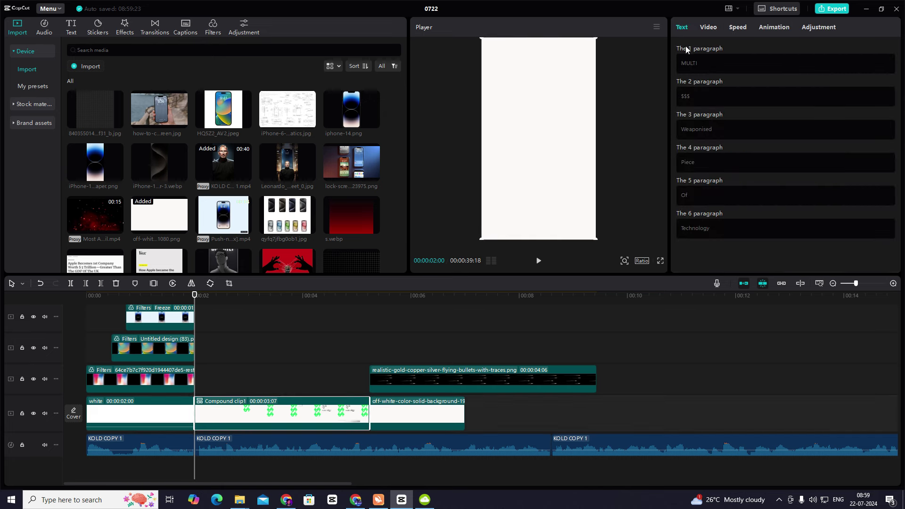
click(707, 28)
click(888, 74)
key(space)
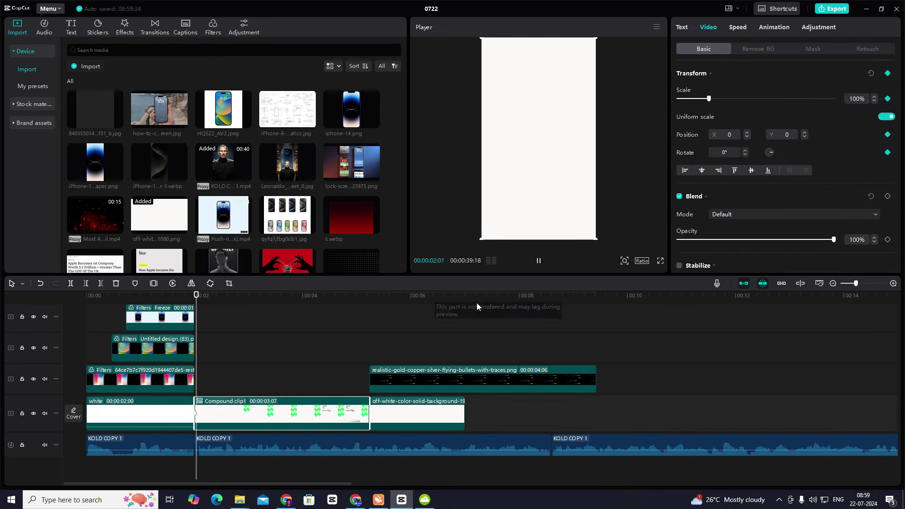
key(space)
drag(598, 239, 629, 272)
drag(548, 88, 548, 126)
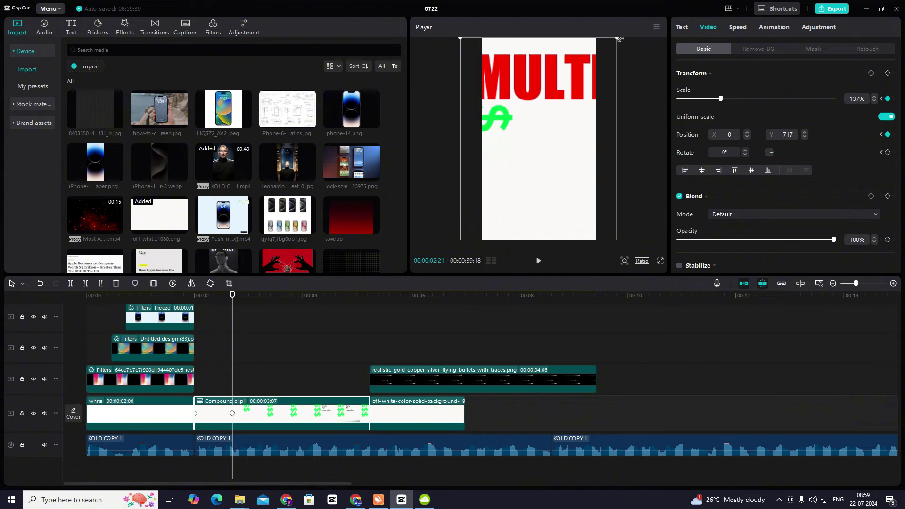
click(572, 76)
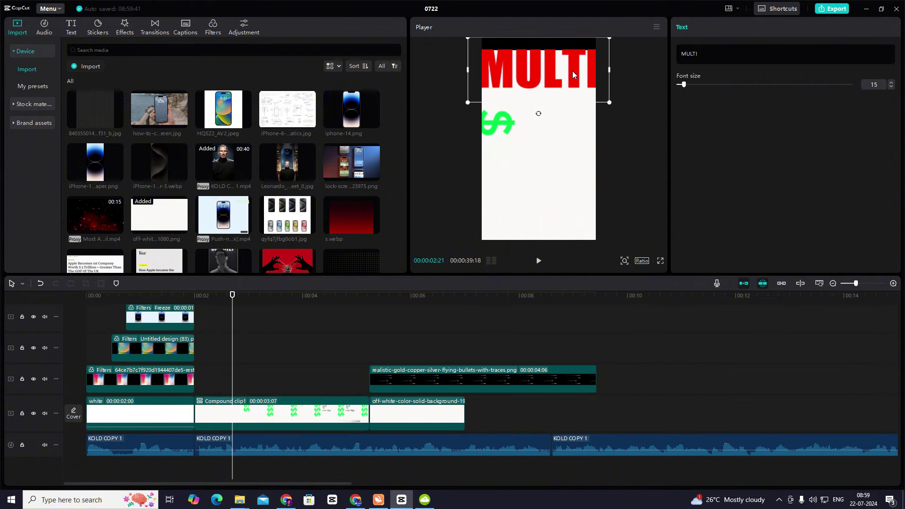
key(ctrl+z)
key(ctrl+z)
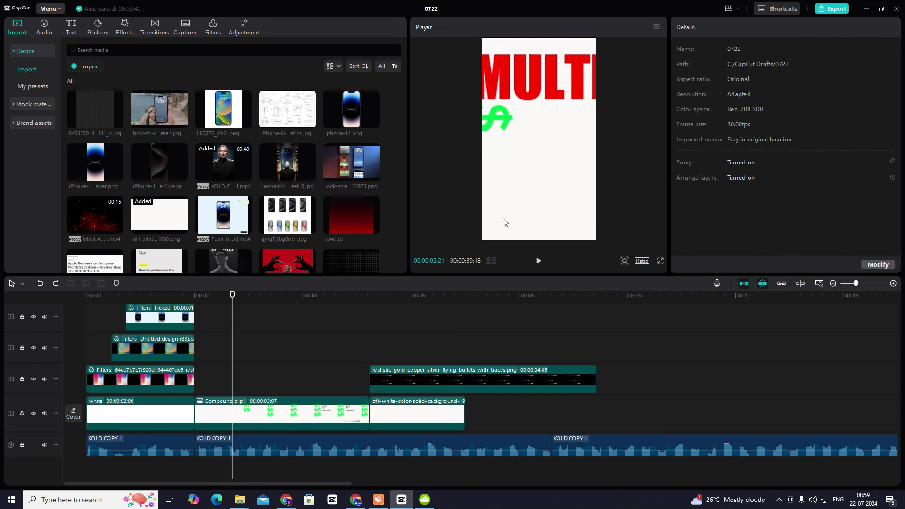
- Shift the enlarged compound clip rightward at 00:00:02:21 and move that keyframe earlier to about 00:00:02:14, previewing the zoom
click(235, 405)
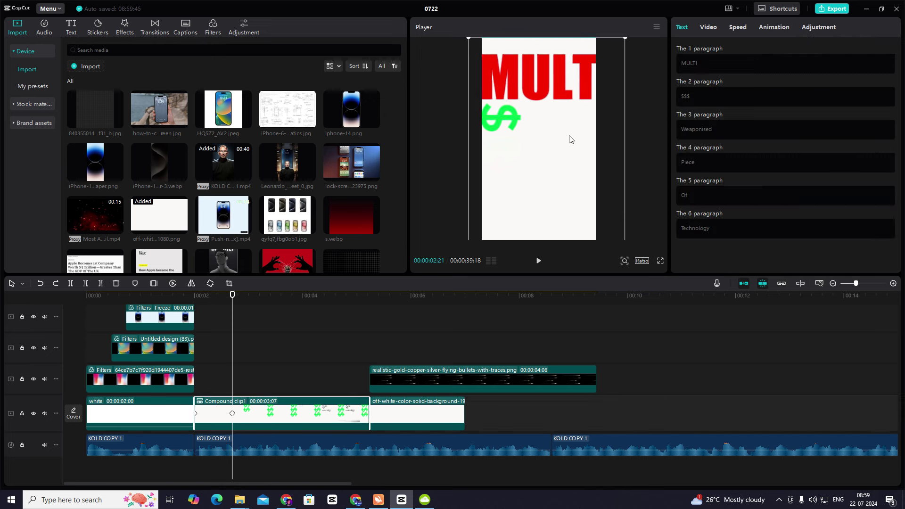
click(192, 359)
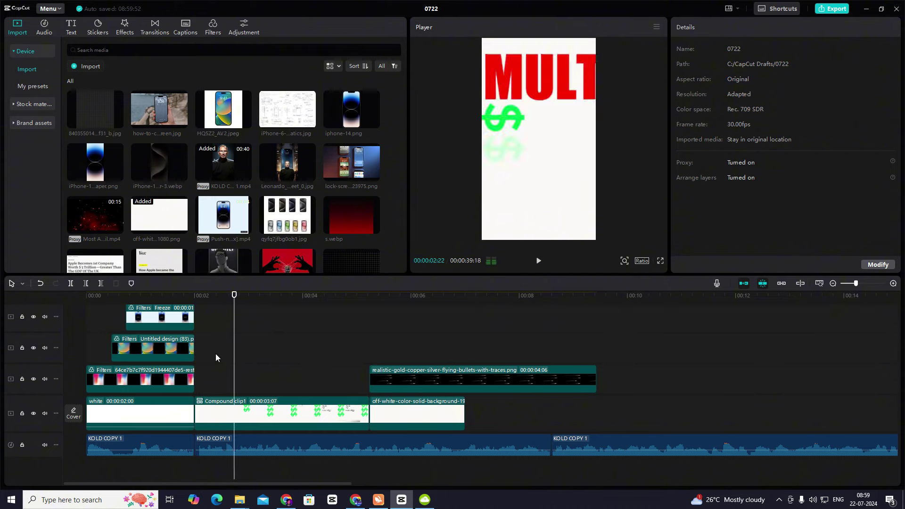
click(201, 408)
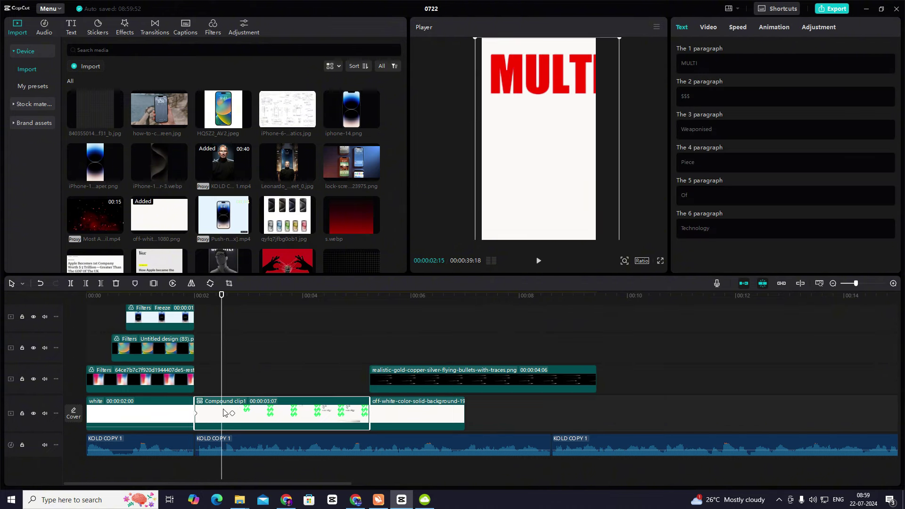
drag(233, 413, 219, 387)
click(221, 385)
click(226, 416)
key(space)
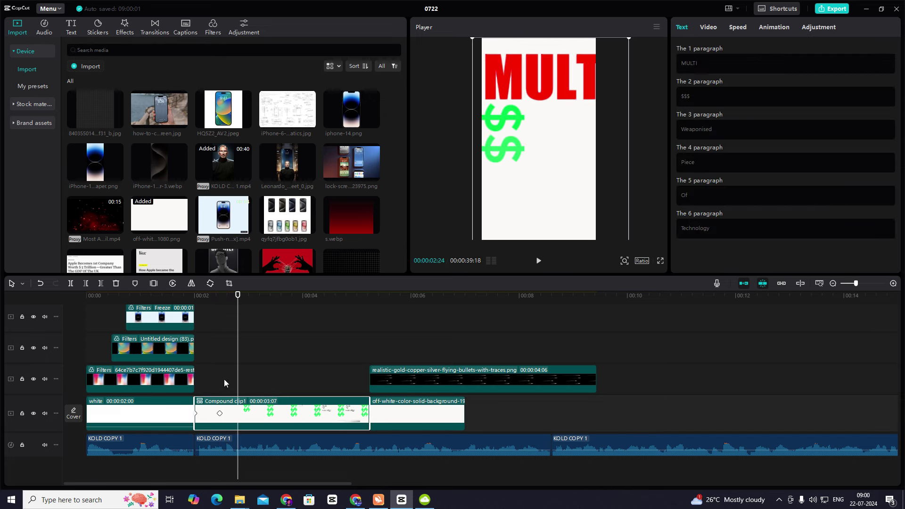
- Shift the enlarged compound clip leftward in the frame at 00:00:02:18 and replay the start of the "MULTI" scene
key(Left)
key(Left)
key(Left)
key(Left)
key(Left)
key(Left)
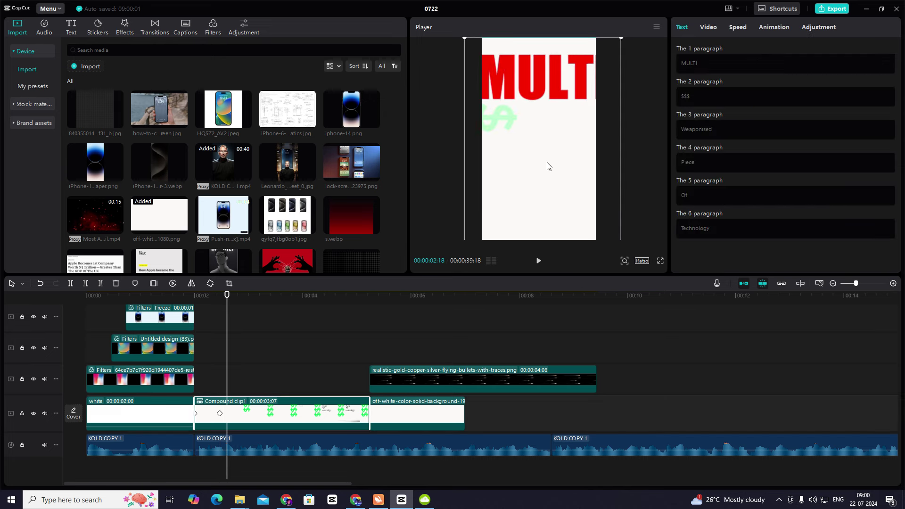
click(204, 367)
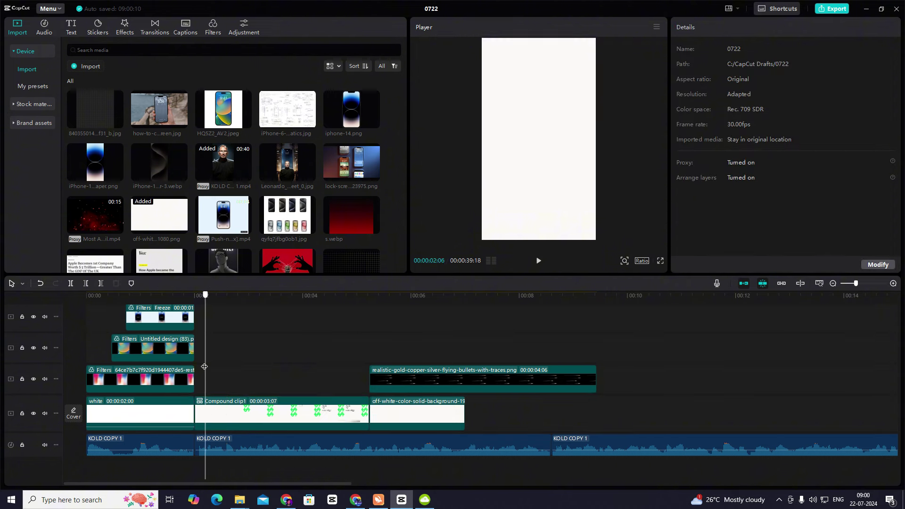
drag(204, 366, 232, 413)
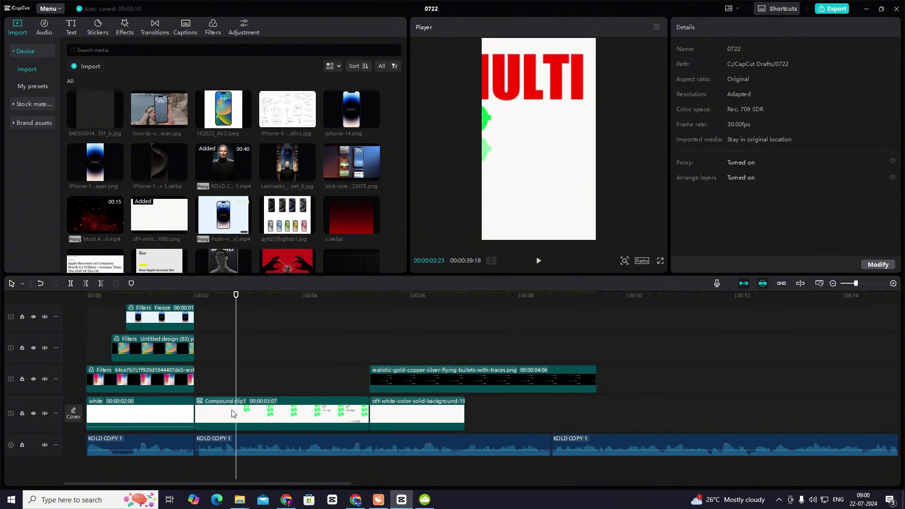
click(232, 413)
click(203, 382)
key(space)
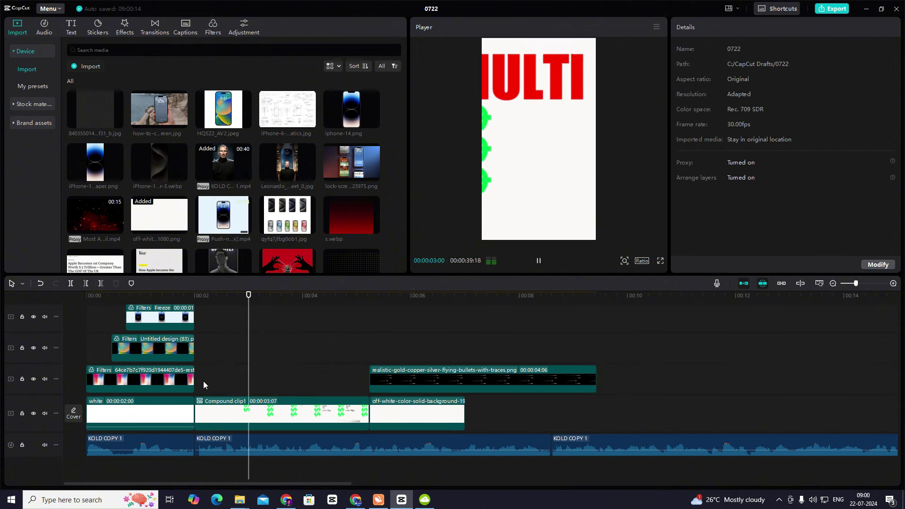
- Add a transform keyframe to the compound text clip at 00:00:02:18 to hold its current framing
mouse_move(203, 381)
mouse_down()
mouse_move(194, 389)
mouse_move(230, 407)
mouse_move(219, 408)
mouse_move(220, 384)
mouse_move(194, 379)
mouse_up()
click(226, 414)
key(space)
key(space)
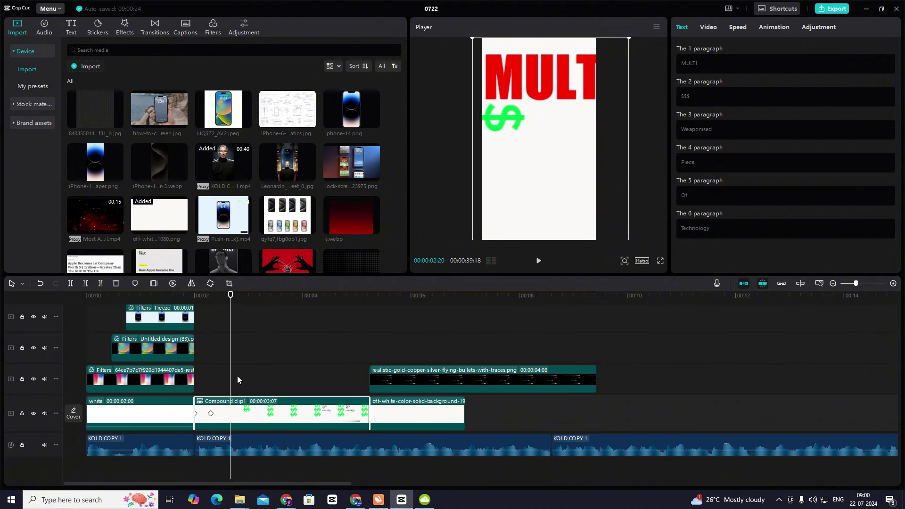
click(708, 27)
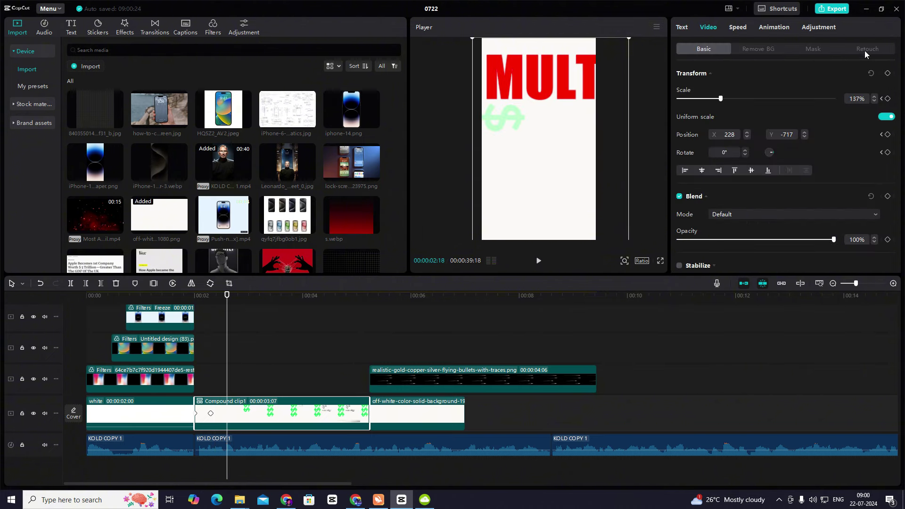
- Move the compound clip up to X 205, Y 537 at 00:00:03:07
key(space)
key(space)
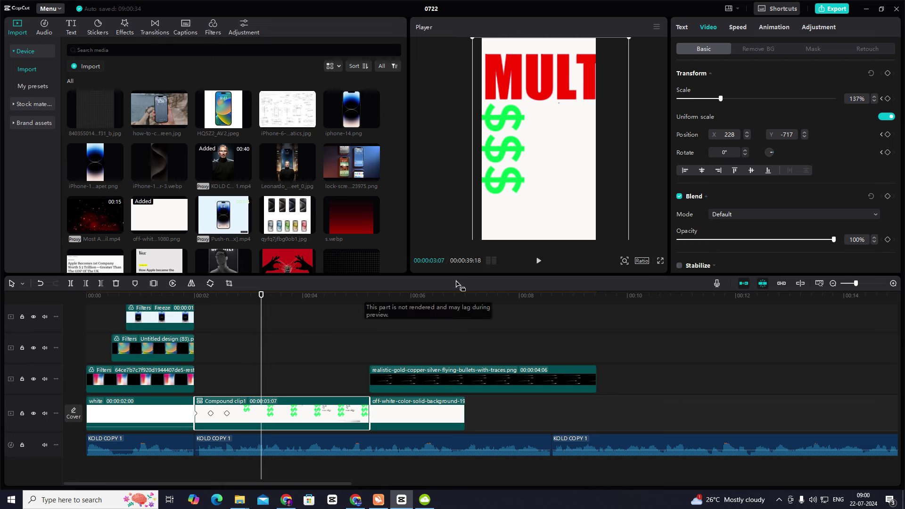
drag(544, 162, 543, 97)
- Play back the start of the compound clip to check the upward move past the MULTI heading
click(220, 377)
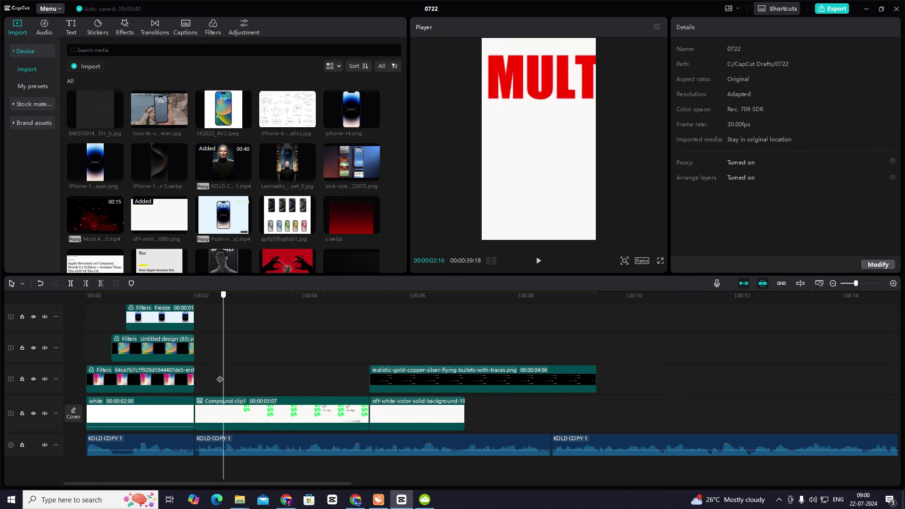
click(197, 373)
key(space)
key(space)
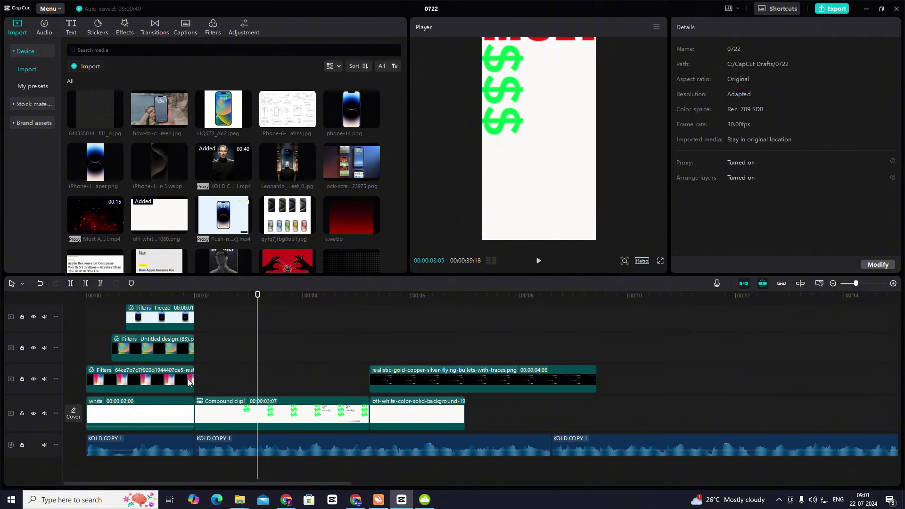
drag(257, 352, 199, 389)
key(space)
- Add a transform keyframe to the compound clip at 00:00:03:08
click(279, 403)
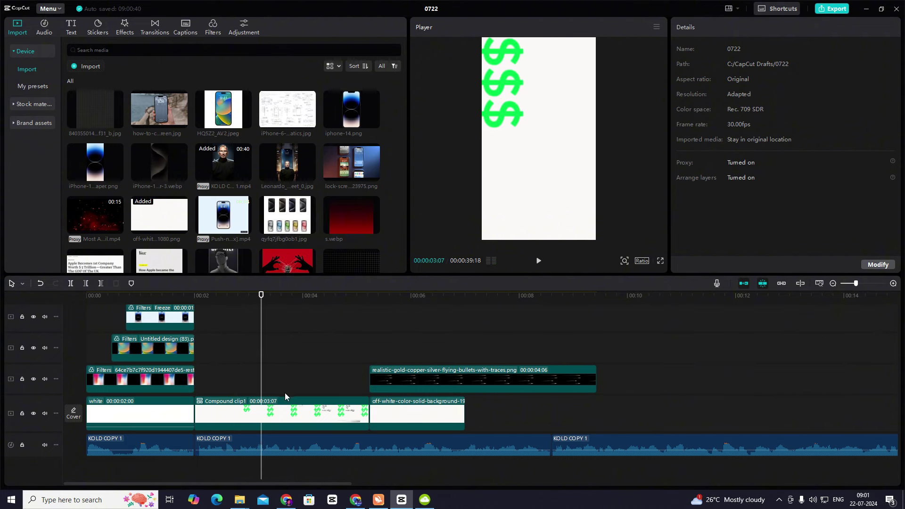
key(Right)
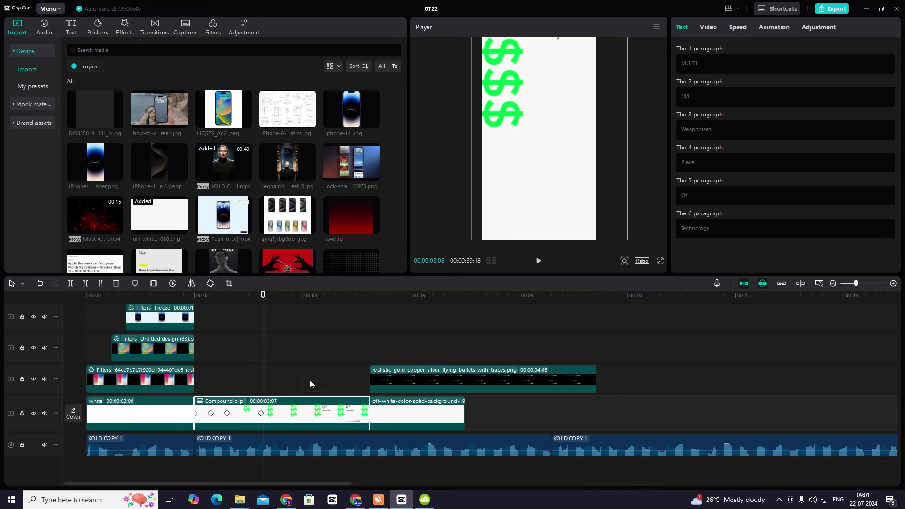
click(708, 28)
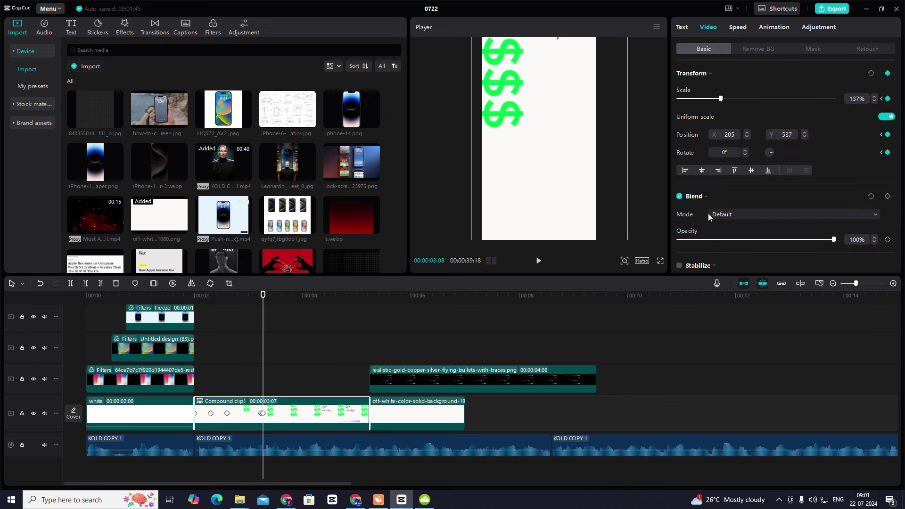
- Reposition the compound clip to X -201, Y 506 at 00:00:03:18 so the Weaponised text is framed
key(shift+Right)
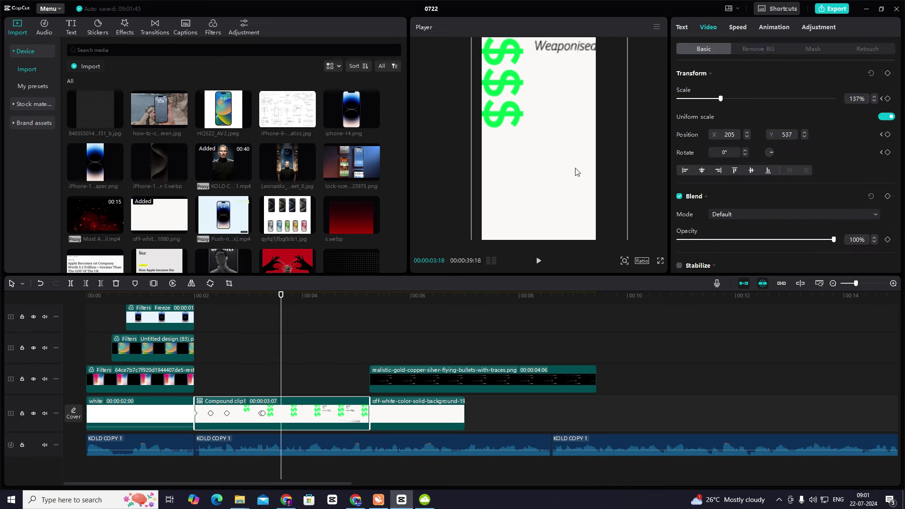
key(Right)
key(Right)
key(Right)
key(Right)
key(Right)
key(Right)
key(Right)
key(Right)
key(Right)
key(Right)
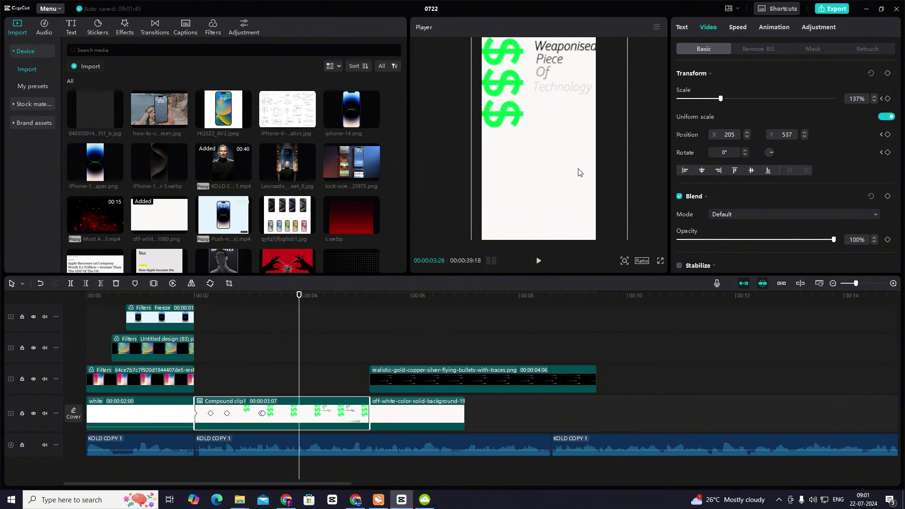
key(Left)
key(Left)
key(Left)
key(Left)
key(Left)
key(Left)
key(Left)
key(Left)
key(Left)
key(Left)
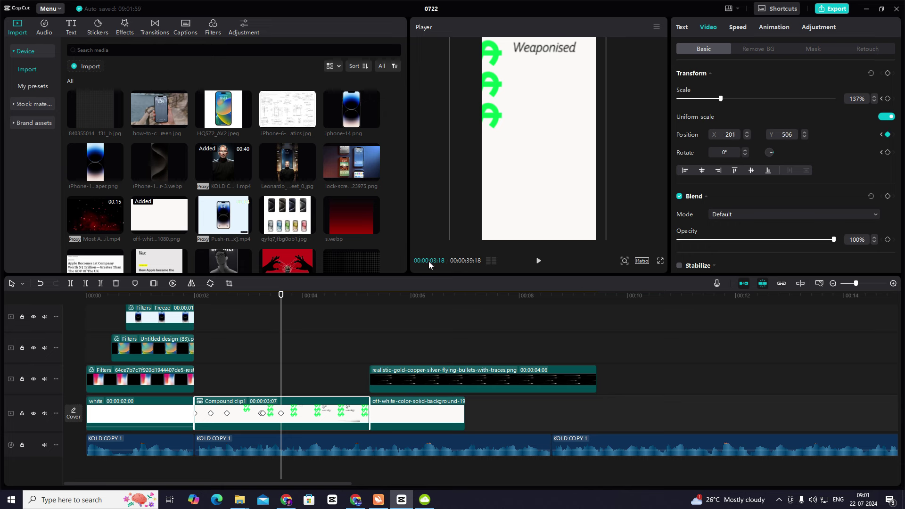
- Add a transform keyframe to the compound clip at 00:00:03:19 and move the clip to X -179, Y 717 at 00:00:03:29
key(Right)
click(888, 73)
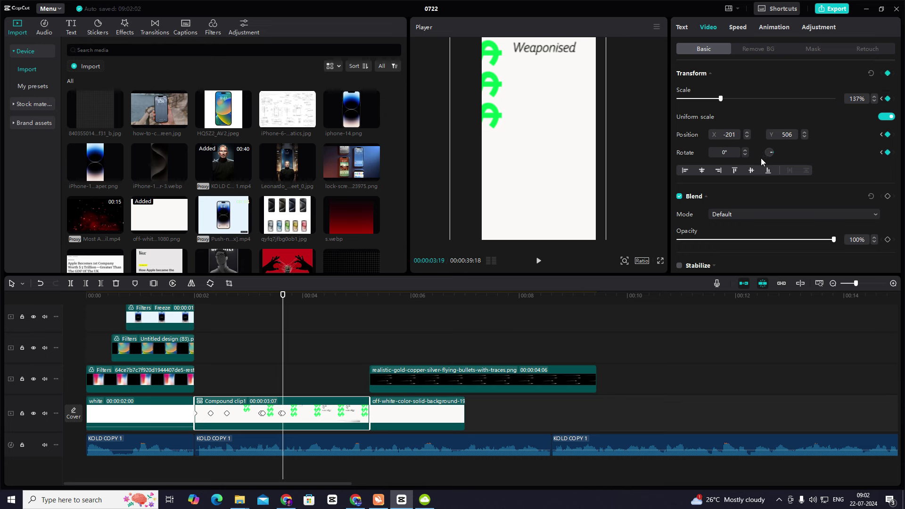
key(shift+Right)
drag(566, 172, 568, 163)
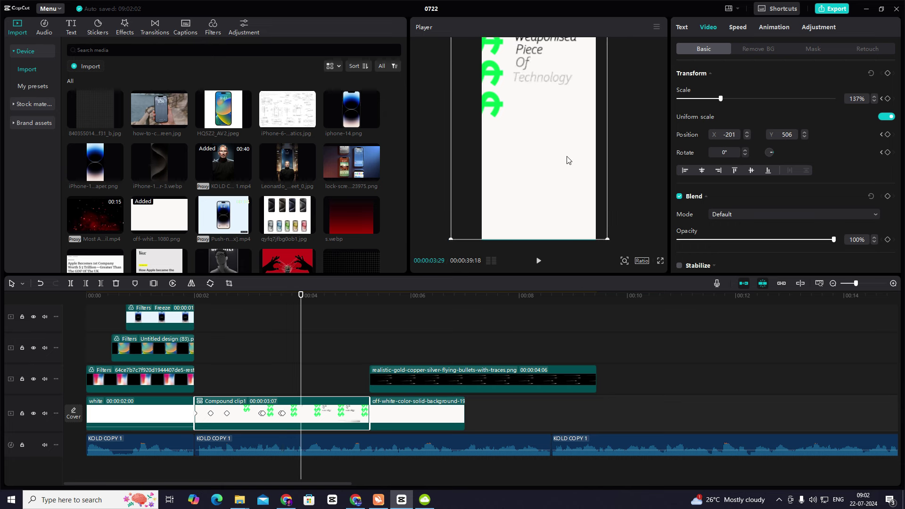
- Shift the compound clip slightly down and to the left at 00:00:04:07
key(Right)
key(Right)
key(Right)
key(Right)
key(Right)
key(Right)
key(Right)
key(Right)
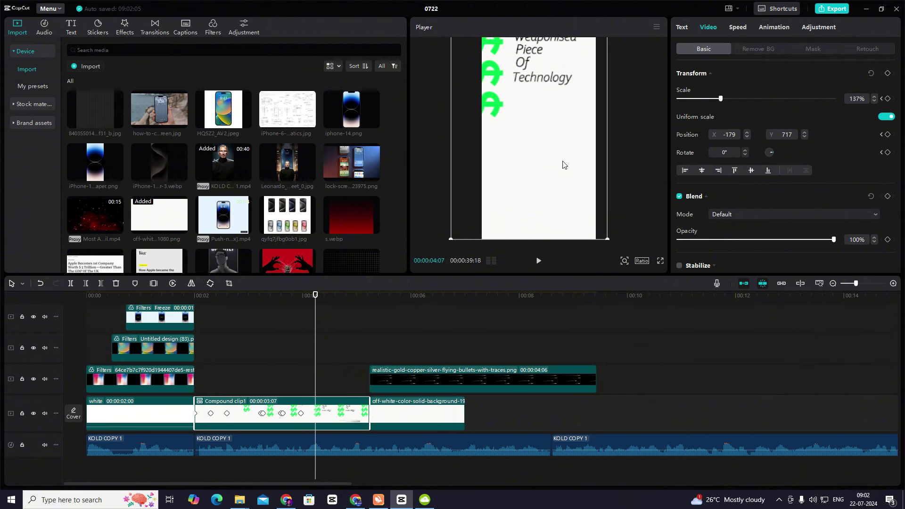
drag(563, 164, 560, 171)
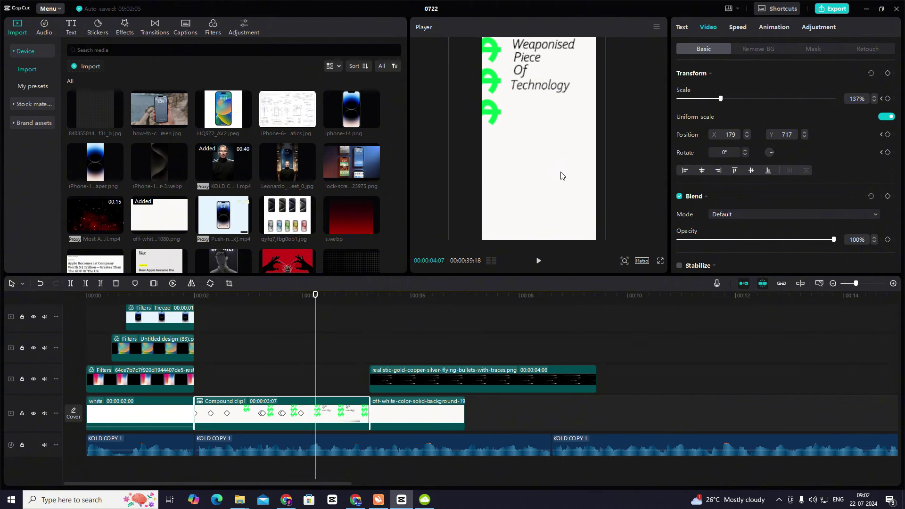
- Play the compound clip from its start to review the movement between the dollar signs and the text lines
click(249, 385)
drag(249, 386, 196, 386)
key(space)
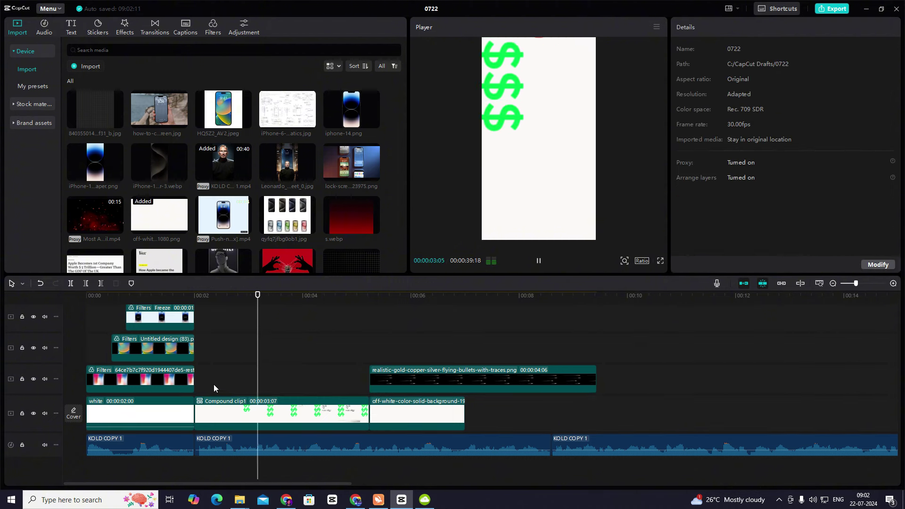
click(288, 382)
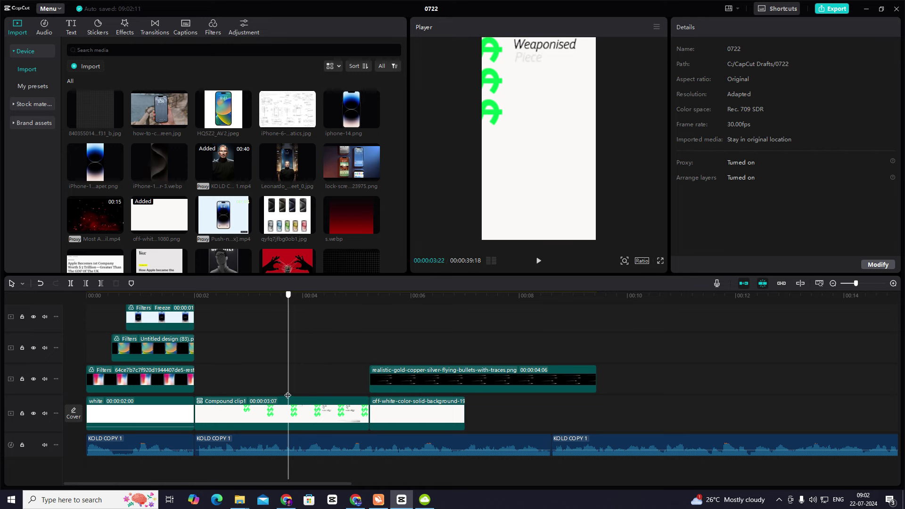
- Remove the compound clip's keyframe at 00:00:04:07 and reposition the clip to X -112, Y 597 at 00:00:03:29
click(310, 406)
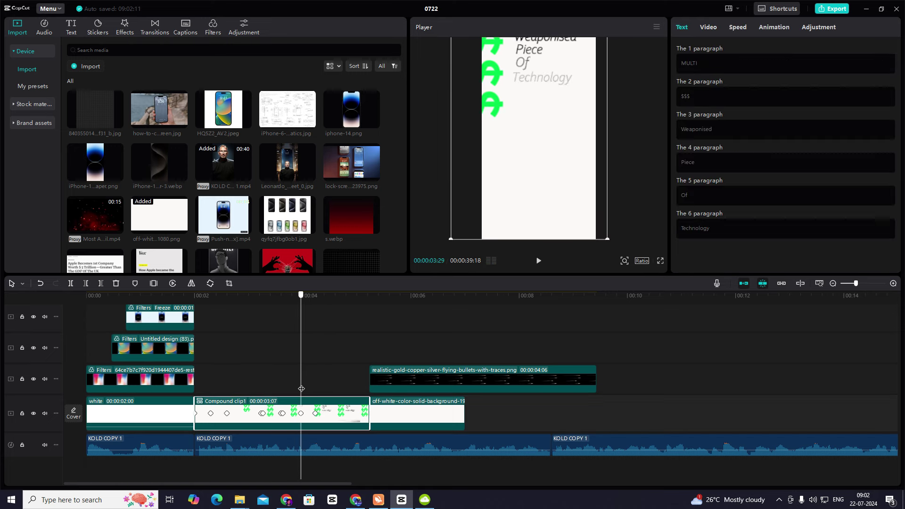
mouse_move(301, 389)
mouse_down()
mouse_move(283, 392)
mouse_move(308, 397)
mouse_move(289, 396)
mouse_move(301, 399)
mouse_up()
click(286, 373)
drag(286, 373, 309, 386)
click(310, 413)
click(302, 386)
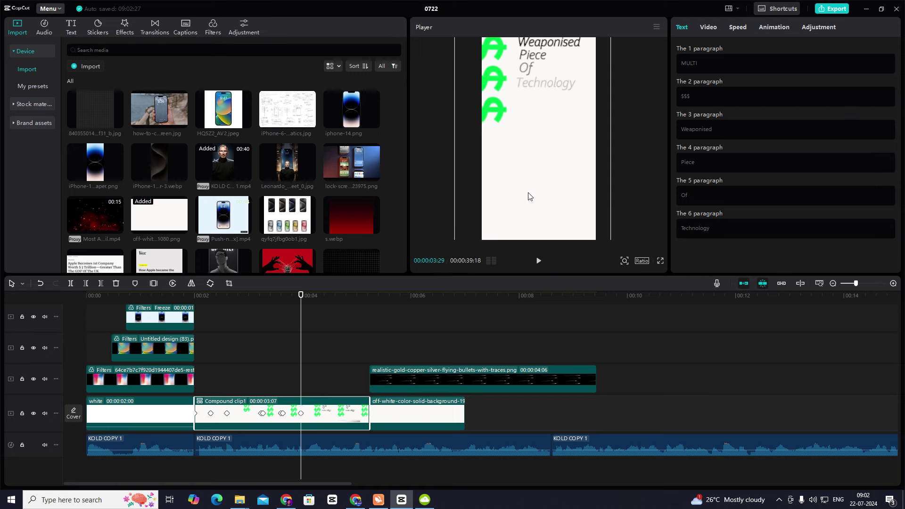
- Replay the opening and compound clip several times to check the timing of the text moves against the audio
click(270, 375)
key(space)
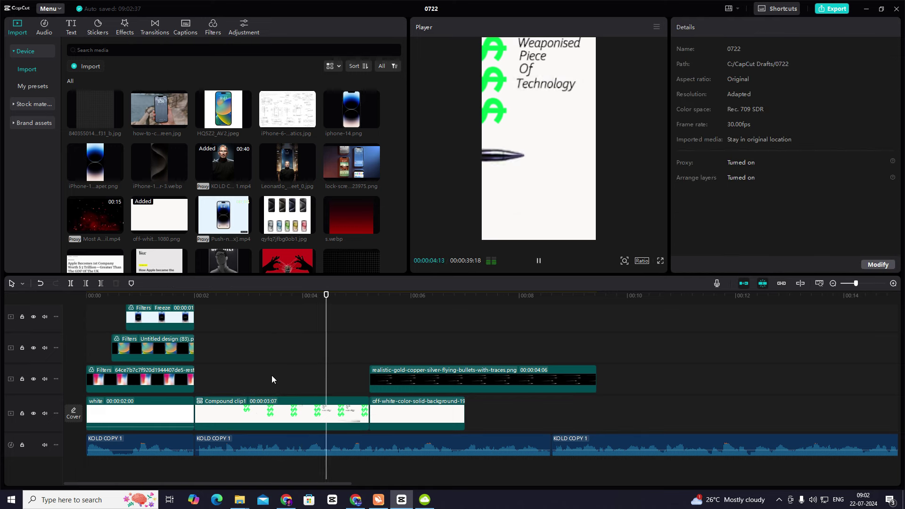
click(230, 385)
click(278, 383)
click(113, 382)
key(space)
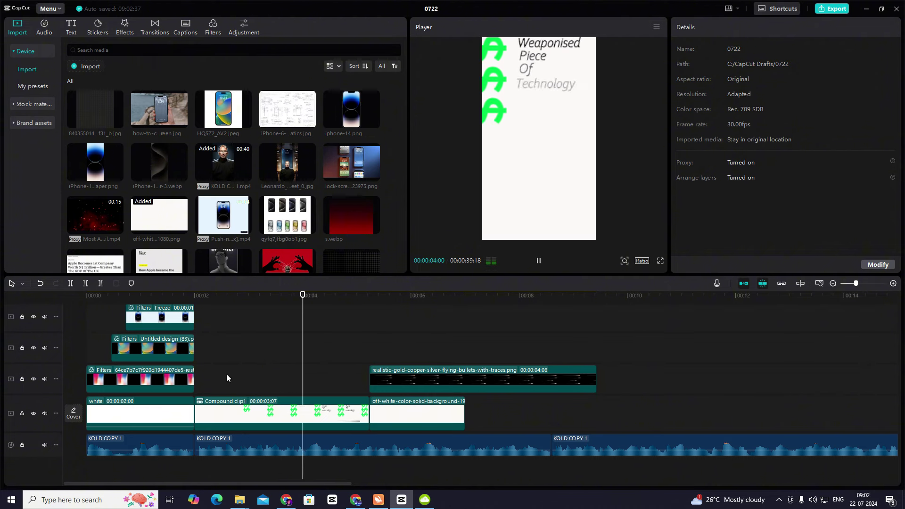
key(space)
click(283, 384)
drag(283, 383, 182, 380)
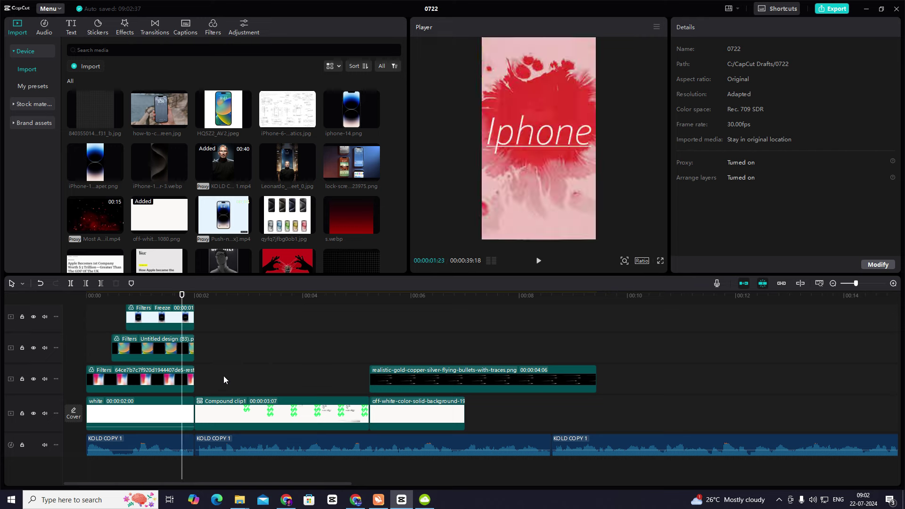
key(space)
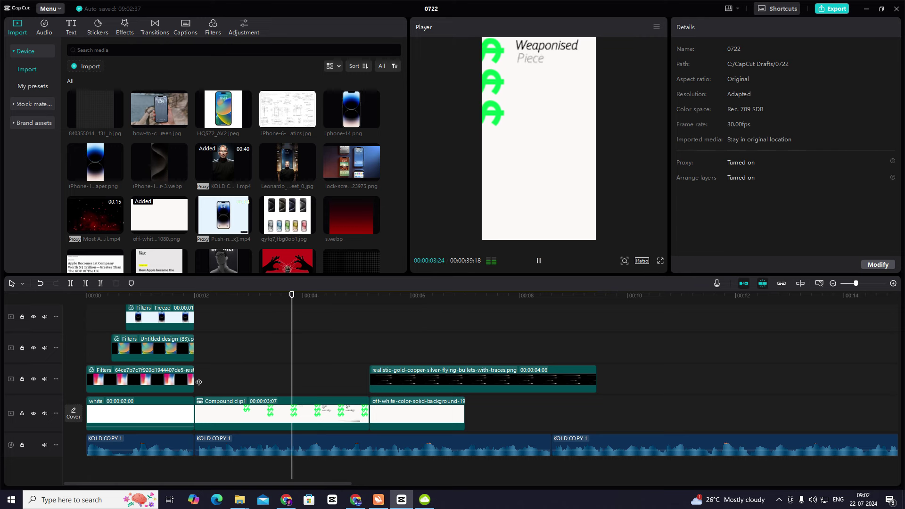
key(space)
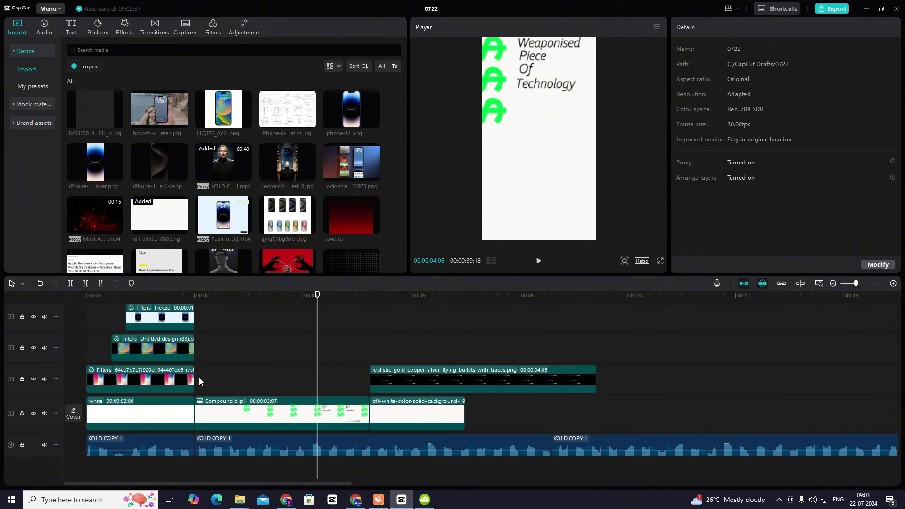
click(220, 375)
drag(221, 376, 52, 381)
key(space)
- Add a transform keyframe to the compound clip at 00:00:04:08, just before the bullet enters
click(301, 407)
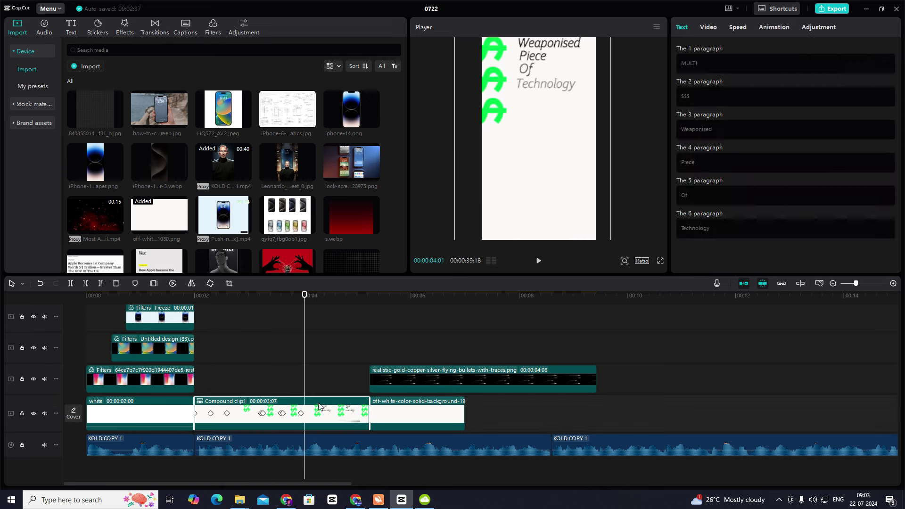
key(space)
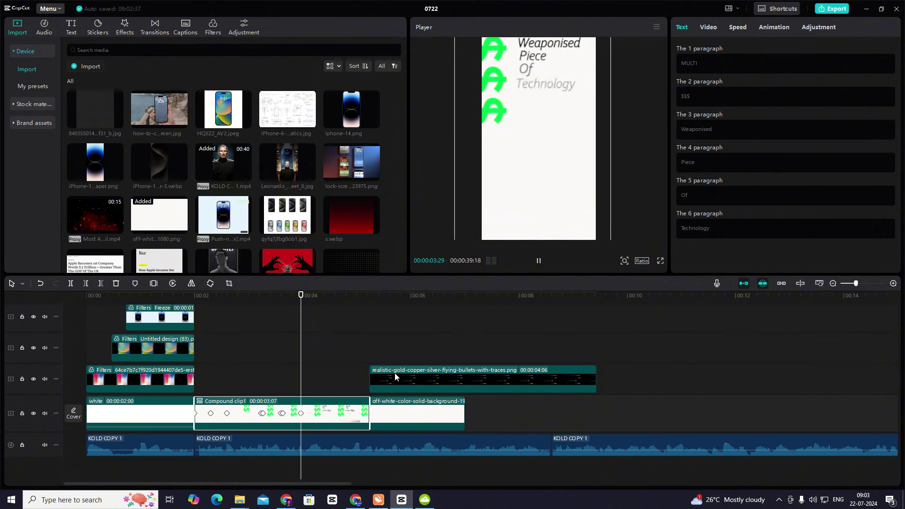
drag(342, 371, 300, 363)
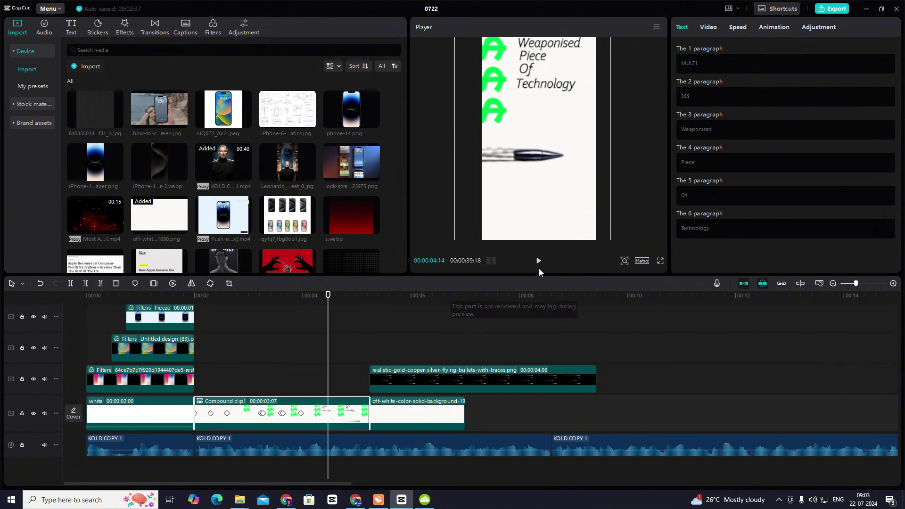
click(317, 366)
click(708, 27)
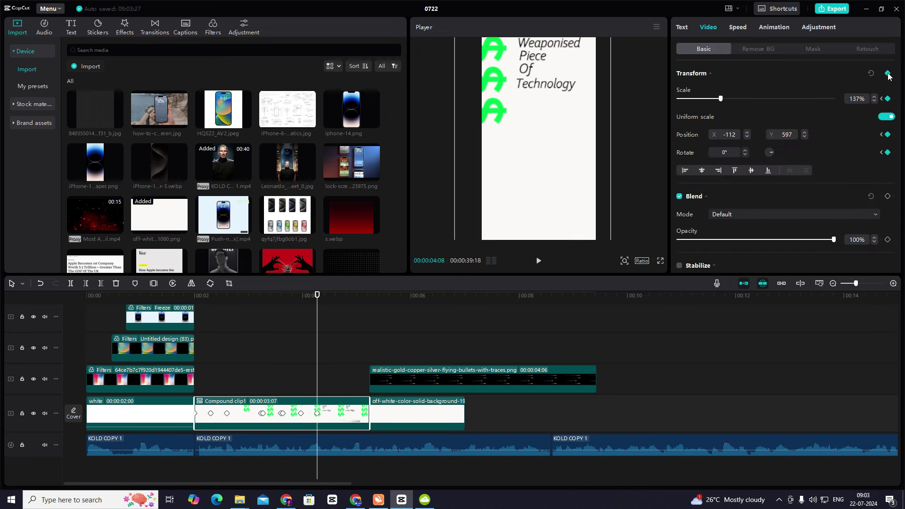
- Shift the compound clip slightly left near its end to create a slow sideways drift
key(space)
key(space)
mouse_move(576, 204)
mouse_down()
mouse_move(547, 204)
mouse_move(561, 204)
mouse_up()
- Play back the second half of the compound clip to check the sideways drift as the bullet passes
click(356, 356)
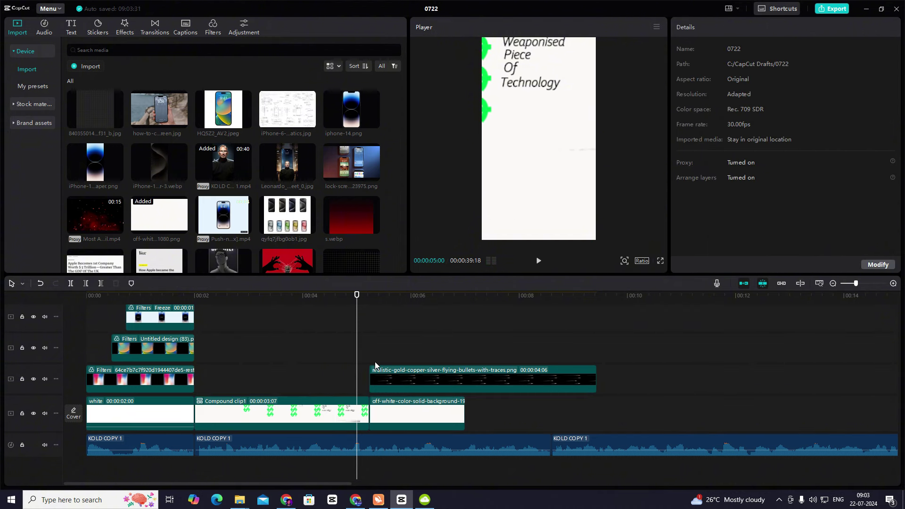
key(space)
drag(376, 363, 252, 355)
key(space)
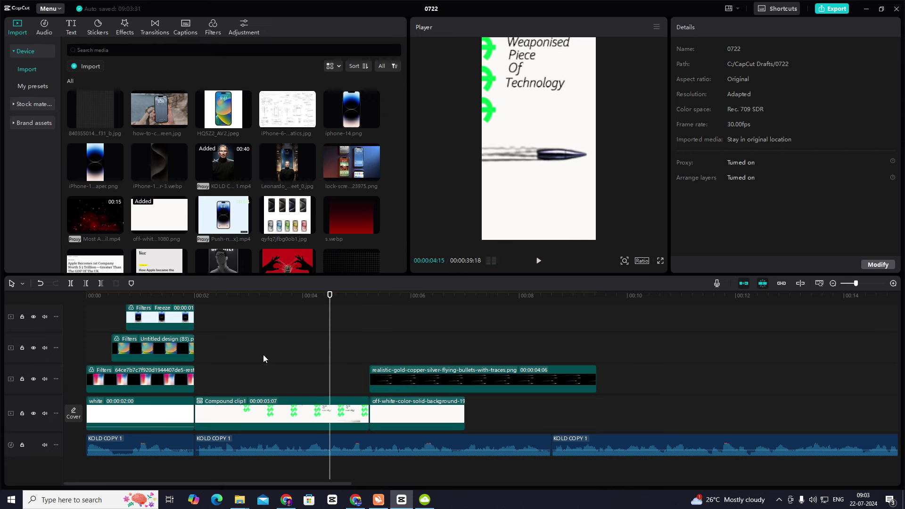
click(359, 355)
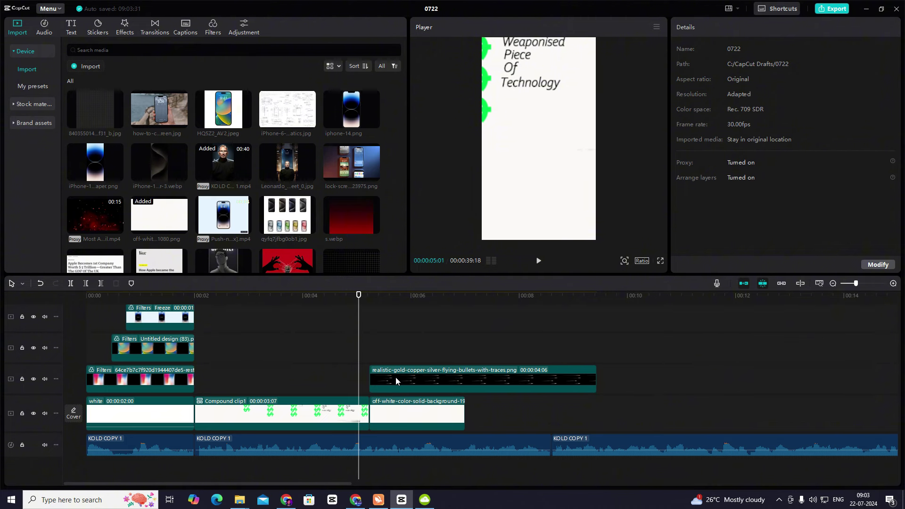
- Move the off-white background clip out of the frame to X -2156 at 00:00:05:07
click(339, 417)
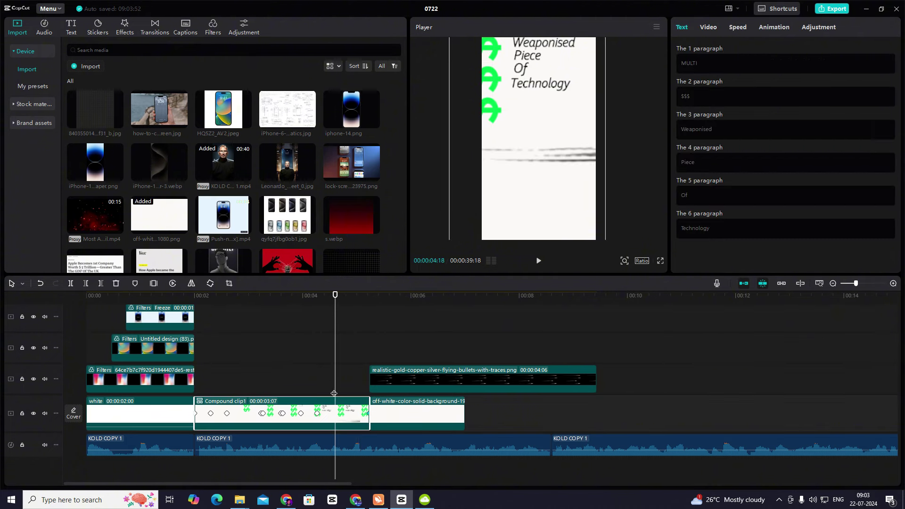
drag(333, 393, 366, 394)
click(364, 415)
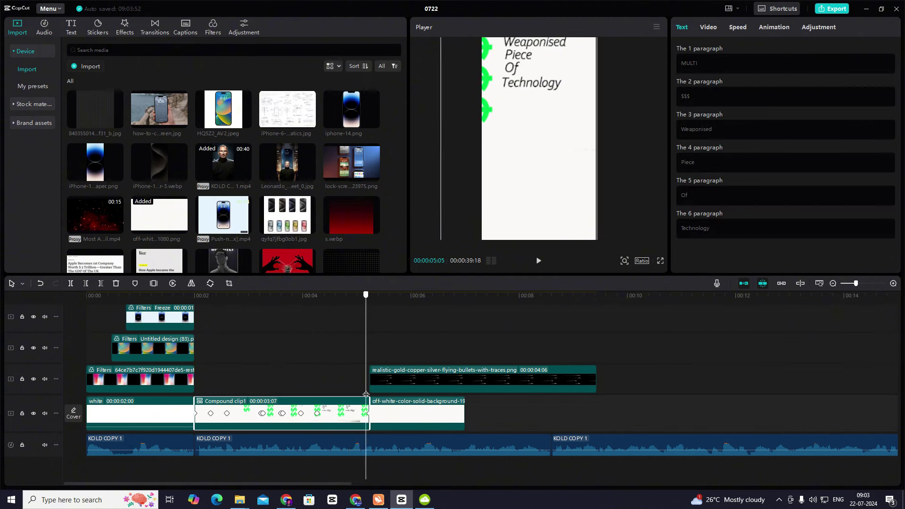
click(370, 399)
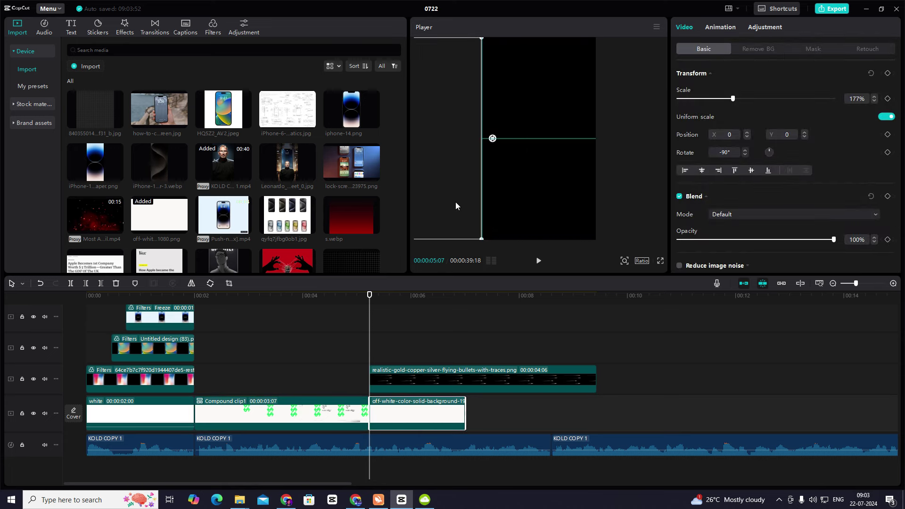
drag(456, 202, 454, 202)
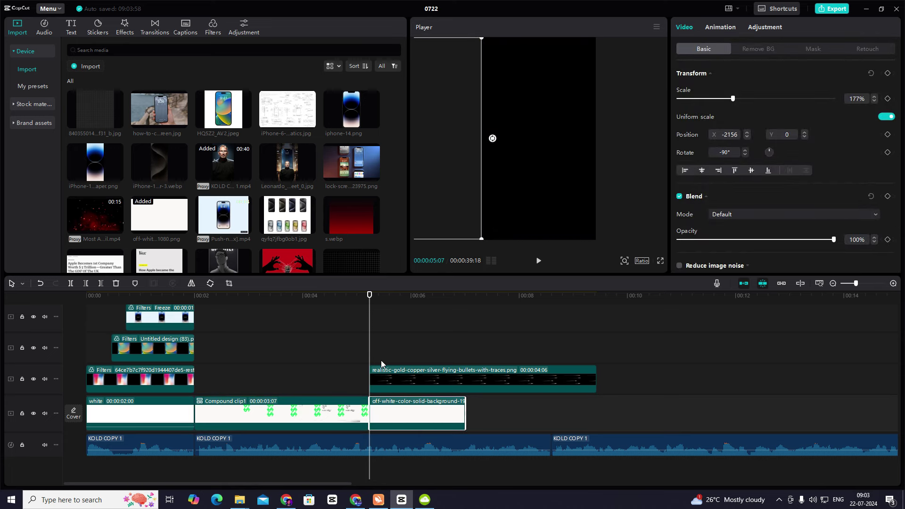
- Move the off-white background clip back to the frame's centre at X 0, with the playhead at 00:00:05:15
key(space)
key(space)
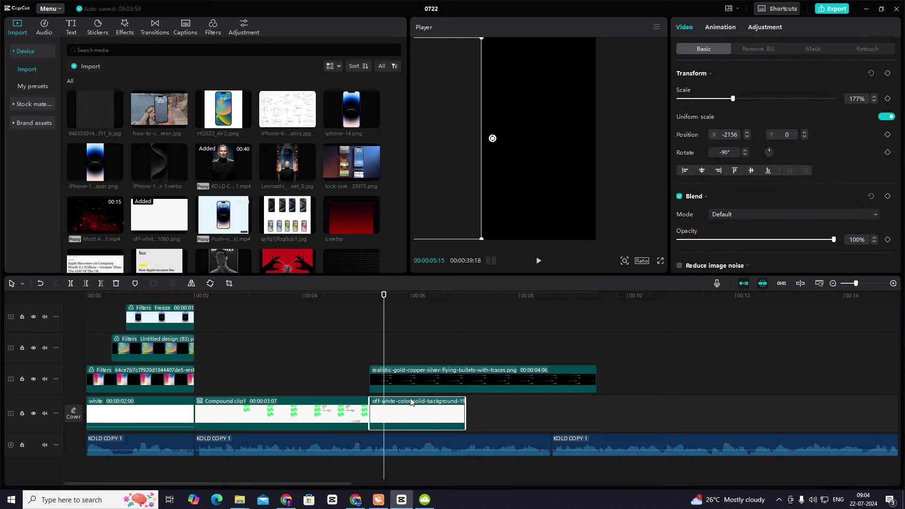
drag(476, 191, 576, 189)
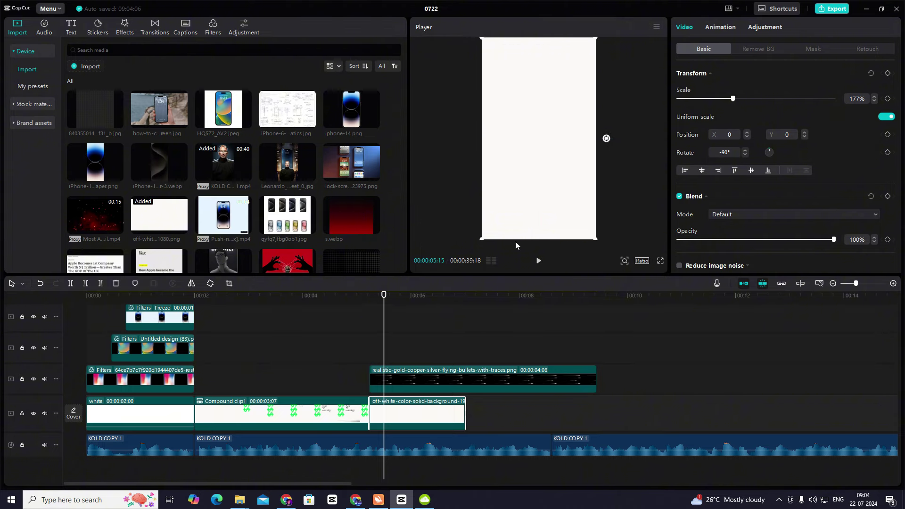
- Review the end of the compound clip and its handover to the off-white background at 00:00:05:07
click(343, 353)
key(space)
click(326, 357)
click(351, 415)
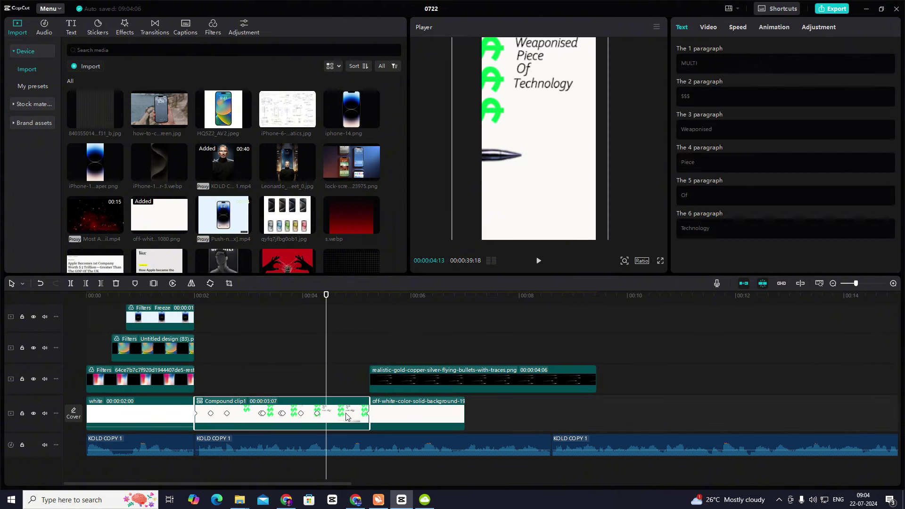
click(367, 415)
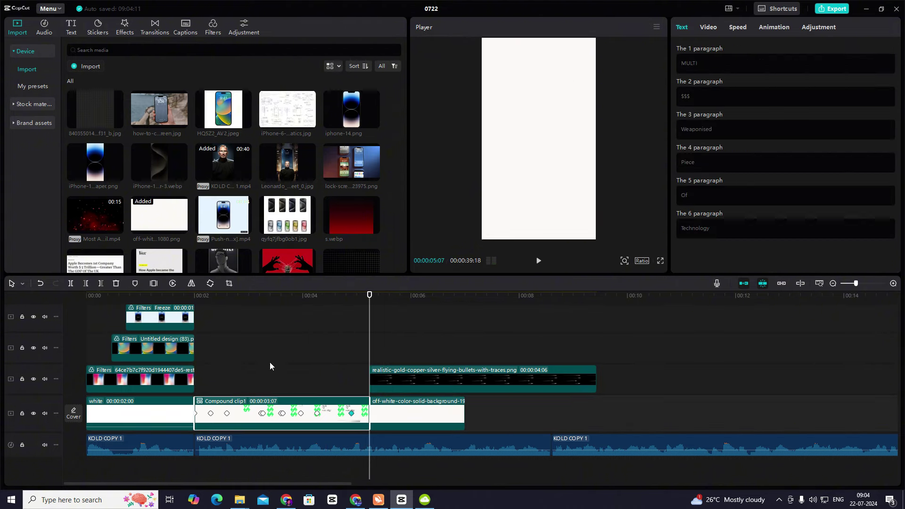
- Move the compound clip out of the frame at its 00:00:04:27 keyframe and trim its end back toward that point
drag(265, 366, 354, 392)
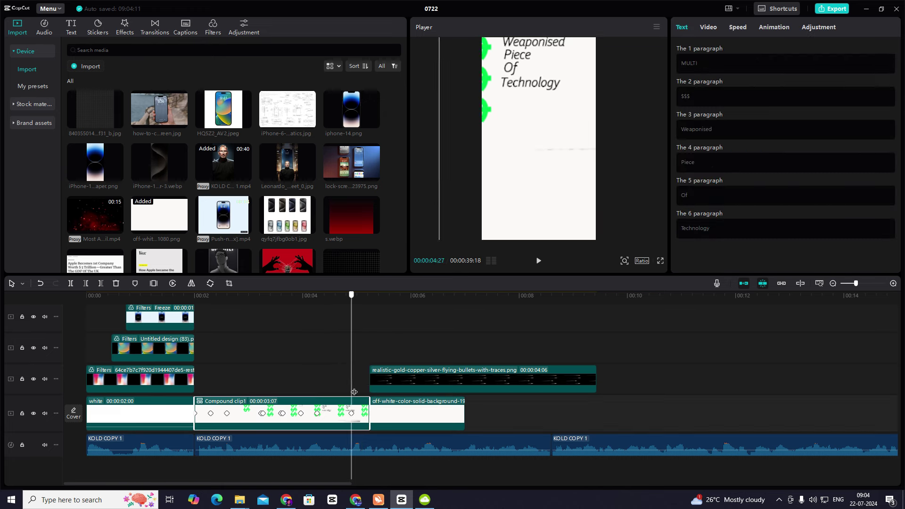
click(372, 393)
click(359, 394)
click(351, 395)
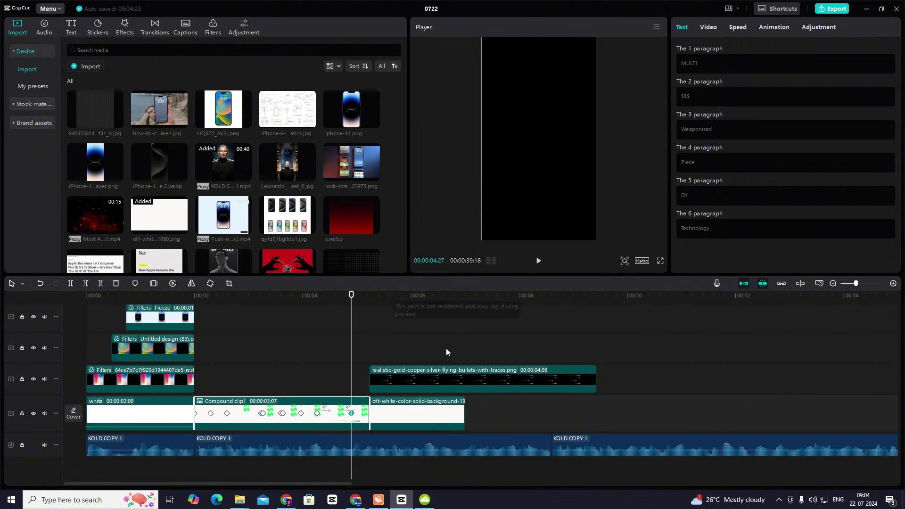
drag(370, 400, 356, 399)
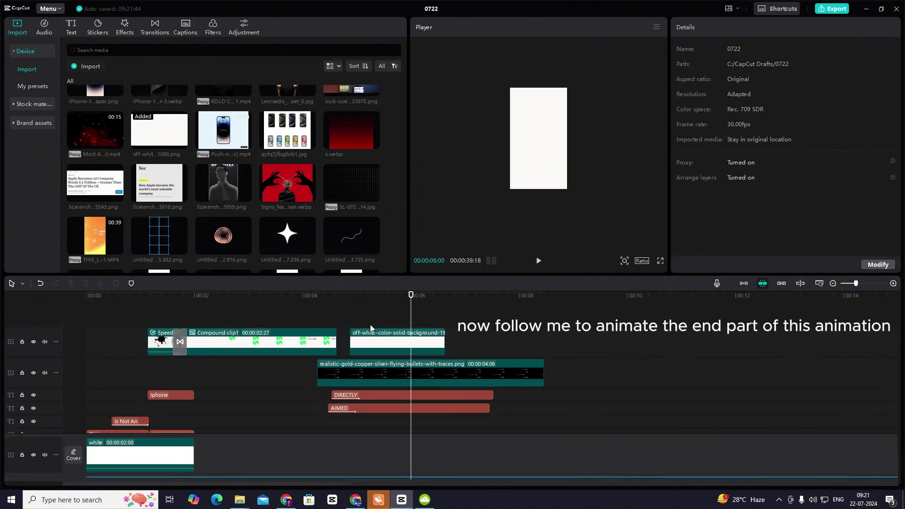
- Play up to the spoken word at 00:00:05:19 and add a default text clip there reading "Destruction"
click(293, 311)
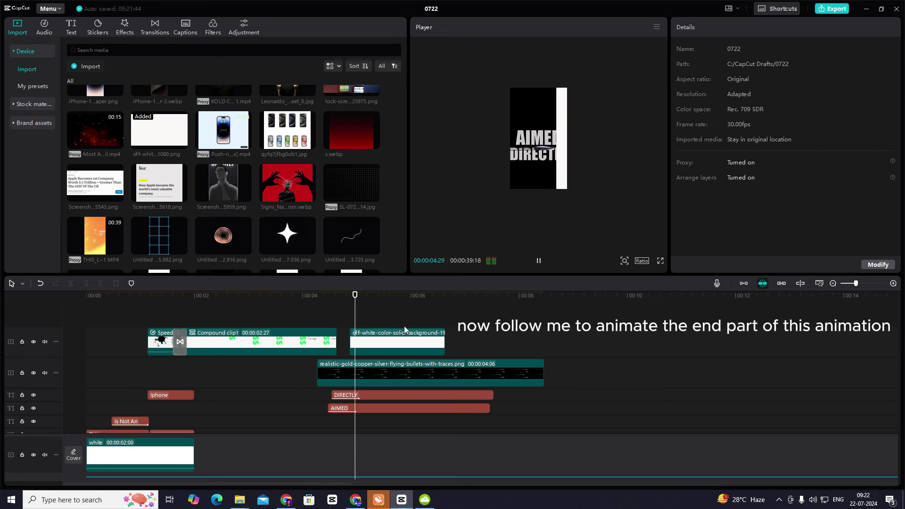
key(space)
click(437, 339)
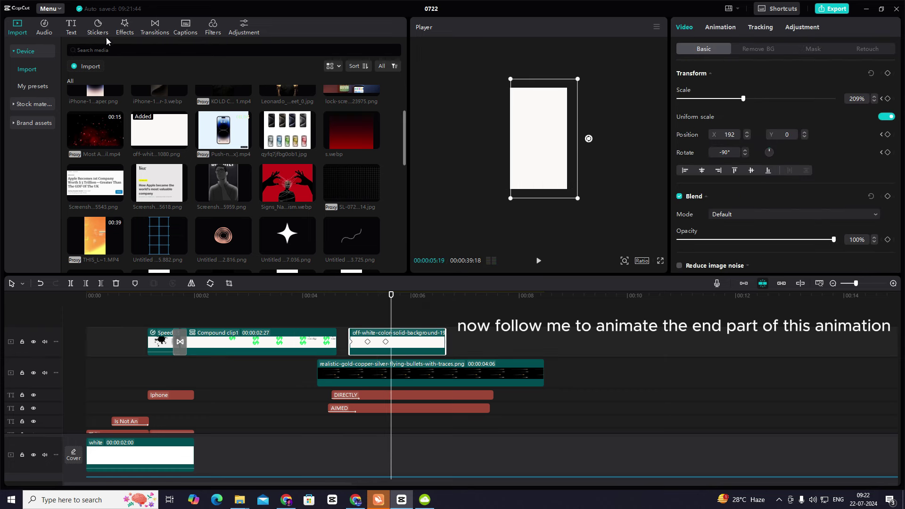
click(73, 28)
drag(95, 61, 396, 303)
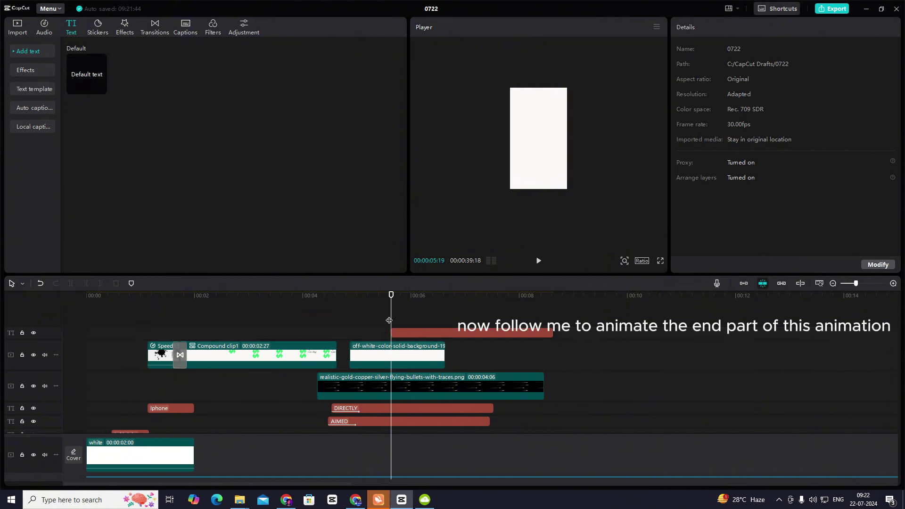
text(Detruction)
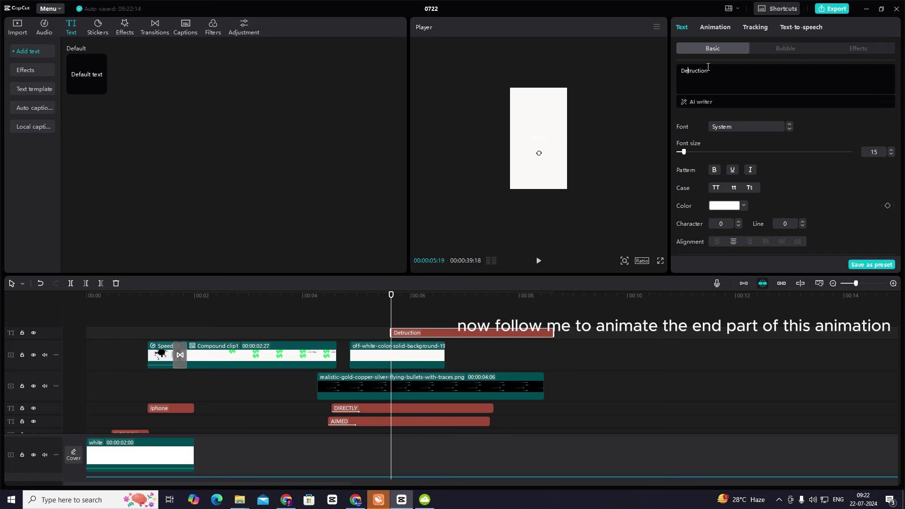
text(s)
- Style the Destruction text in bold black Impact with all letters in uppercase, and enlarge it across the frame
click(746, 125)
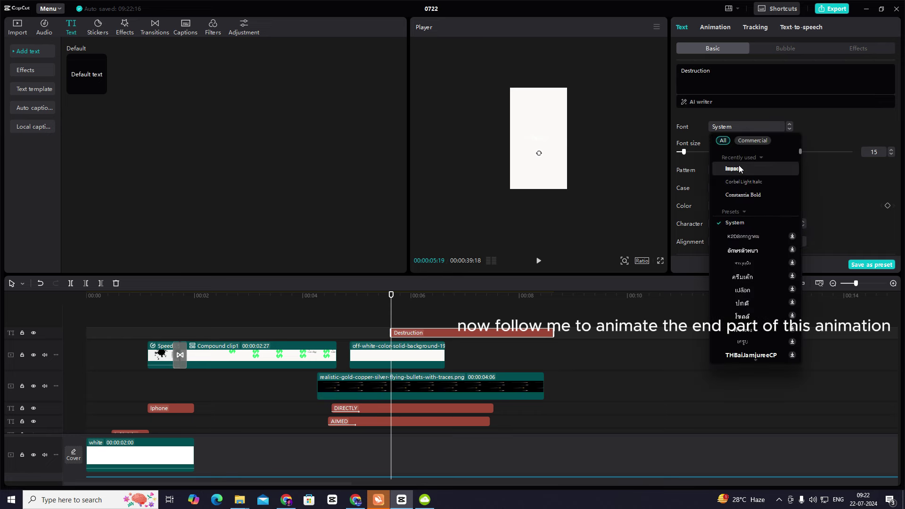
click(740, 169)
click(729, 208)
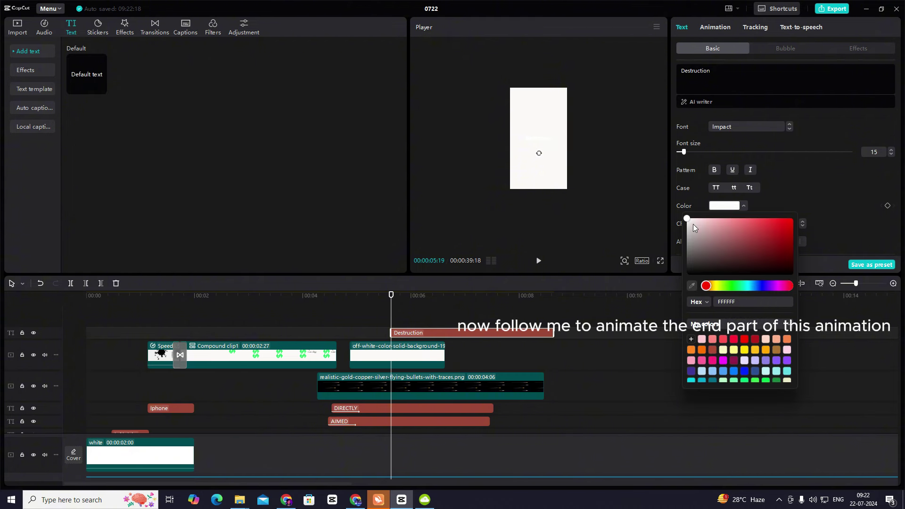
drag(693, 225, 606, 312)
click(623, 262)
drag(601, 276, 607, 276)
drag(570, 149, 594, 182)
click(714, 171)
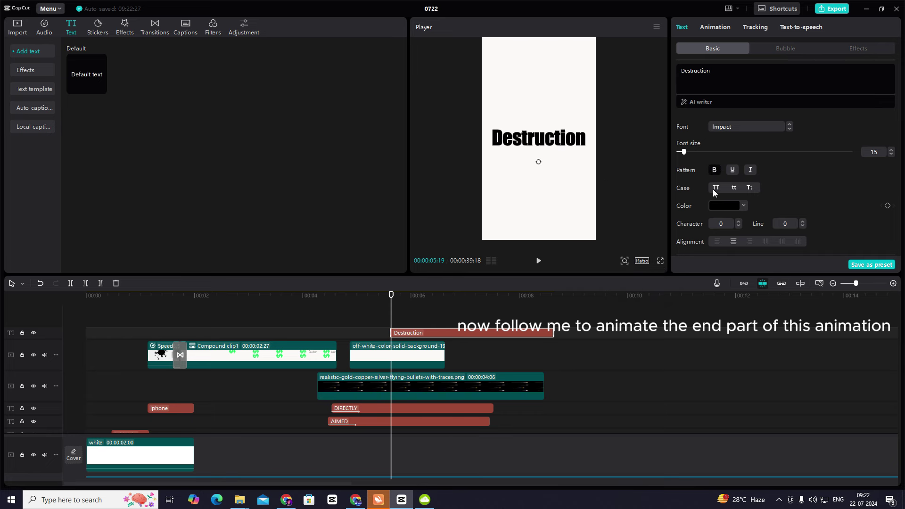
click(713, 188)
- Place DESTRUCTION in the upper part of the frame at X 71, Y 652 and scale it to 387%, past the frame edges
drag(579, 151, 593, 60)
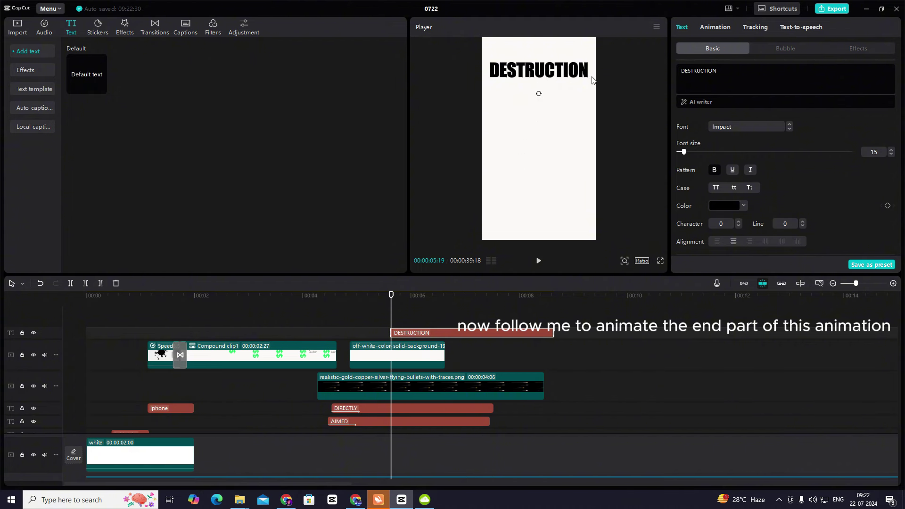
drag(593, 81, 663, 92)
drag(519, 72, 527, 111)
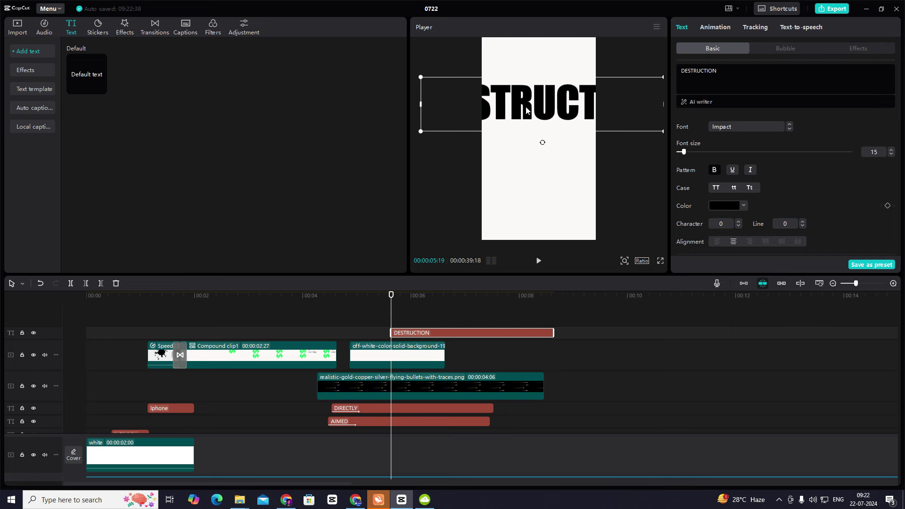
- Duplicate the DESTRUCTION text to start at 00:00:05:27, reword it as uppercase "OF" and place it below the first word
click(404, 301)
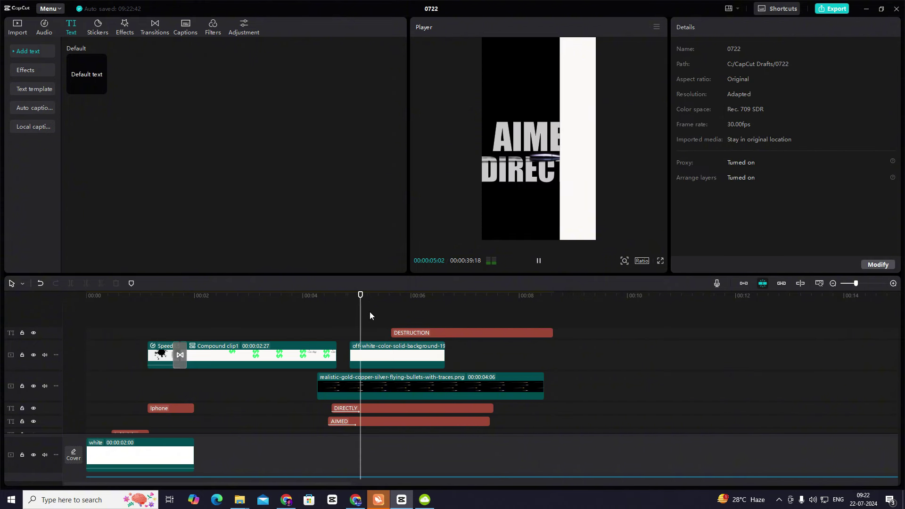
click(440, 334)
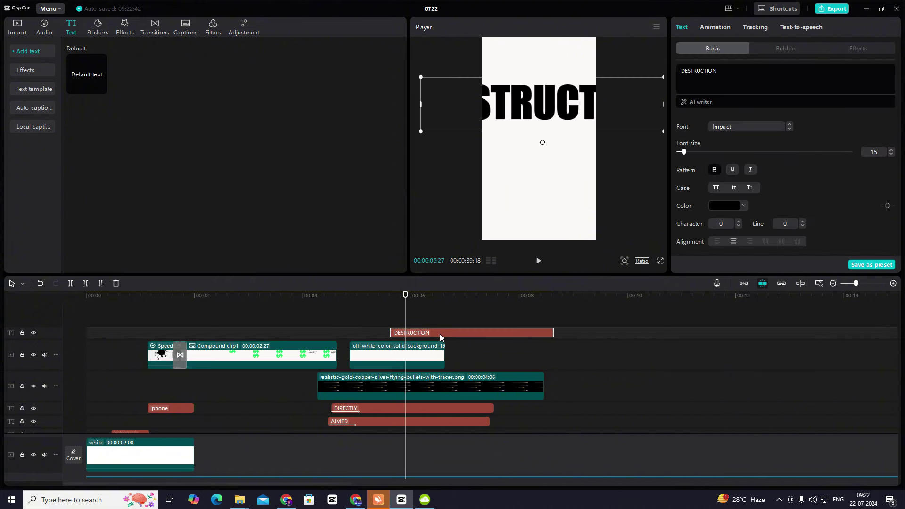
mouse_move(440, 333)
alt+mouse_down()
mouse_move(440, 324)
mouse_move(443, 332)
alt+mouse_up()
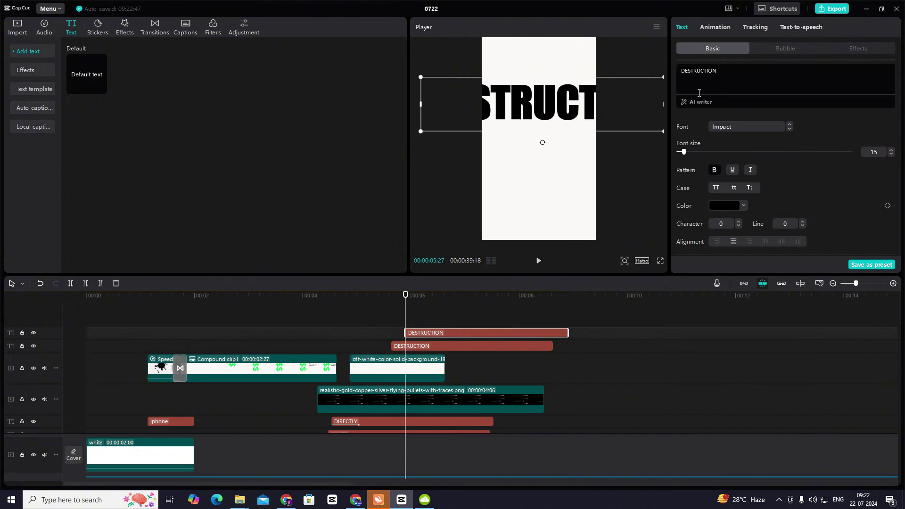
text(Of)
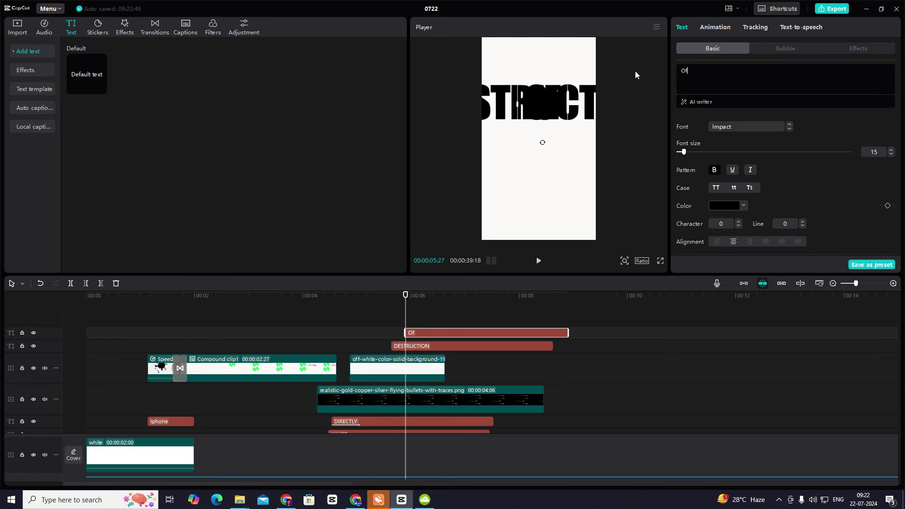
drag(555, 101, 547, 142)
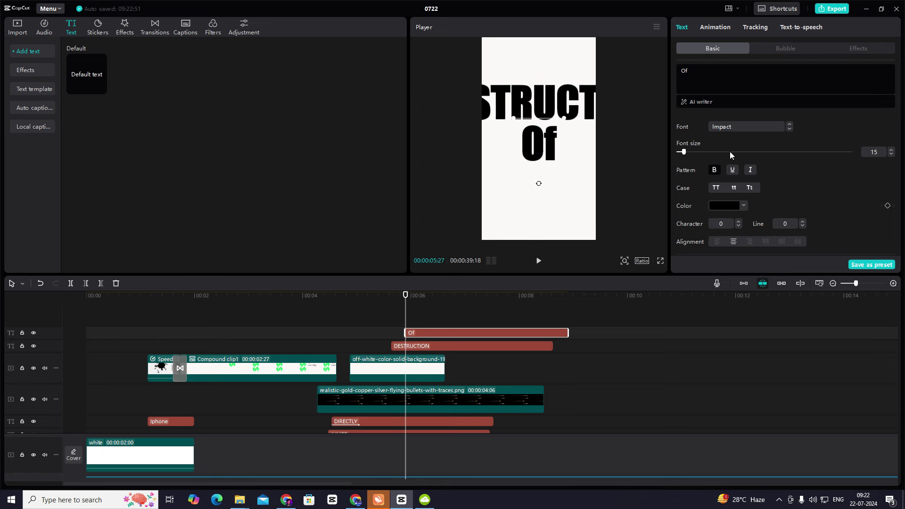
click(715, 189)
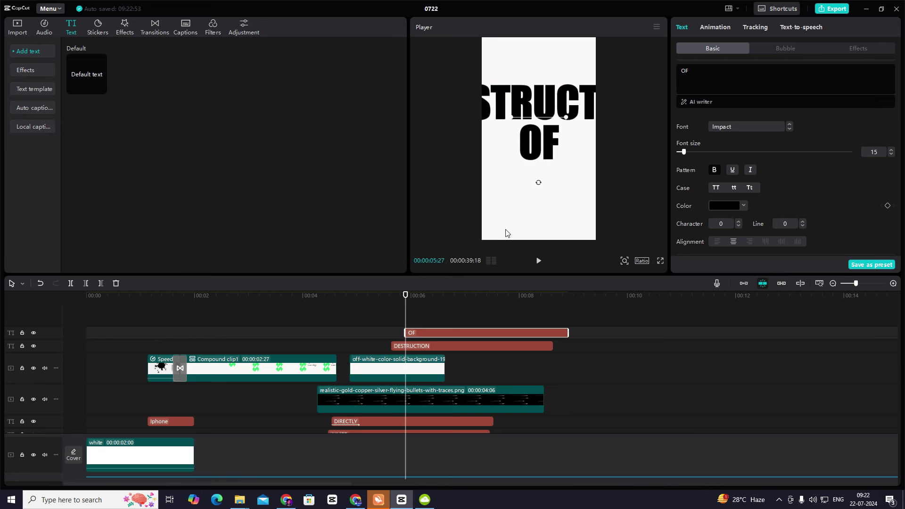
- Duplicate the OF text slightly further along the timeline, reword it as uppercase "YOUR" and place it below OF
mouse_move(428, 333)
mouse_down()
mouse_move(428, 322)
mouse_move(446, 335)
mouse_up()
click(429, 324)
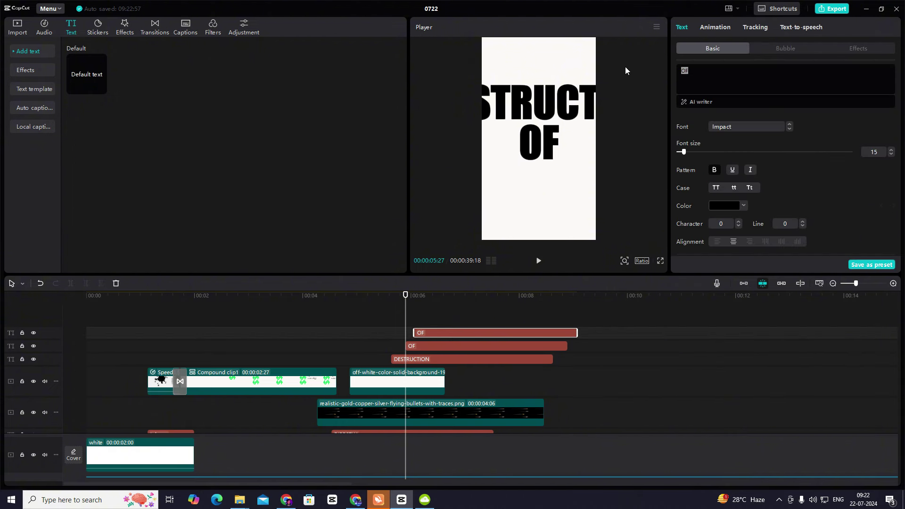
text(Your)
click(425, 315)
drag(539, 182, 563, 191)
click(716, 188)
- Play back the sequence and shift DESTRUCTION to start at 00:00:05:14 and YOUR slightly earlier to match the voice-over
click(392, 324)
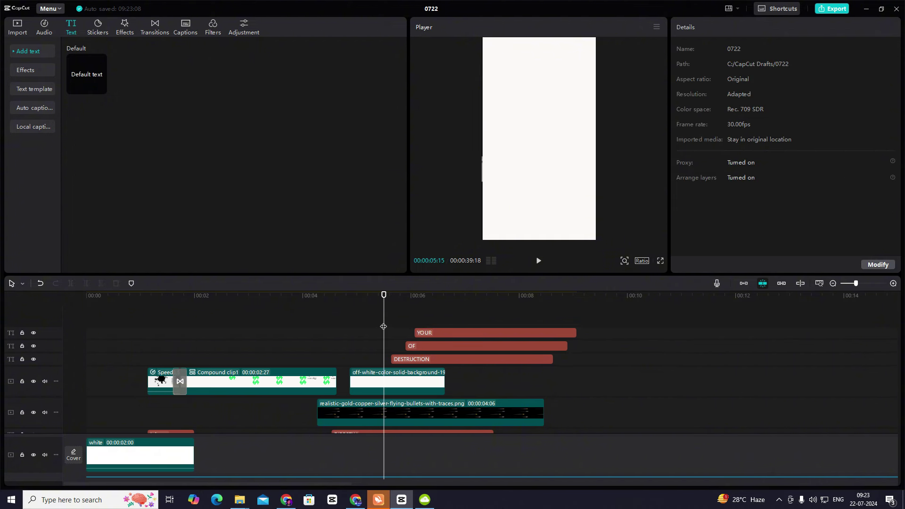
click(244, 351)
key(space)
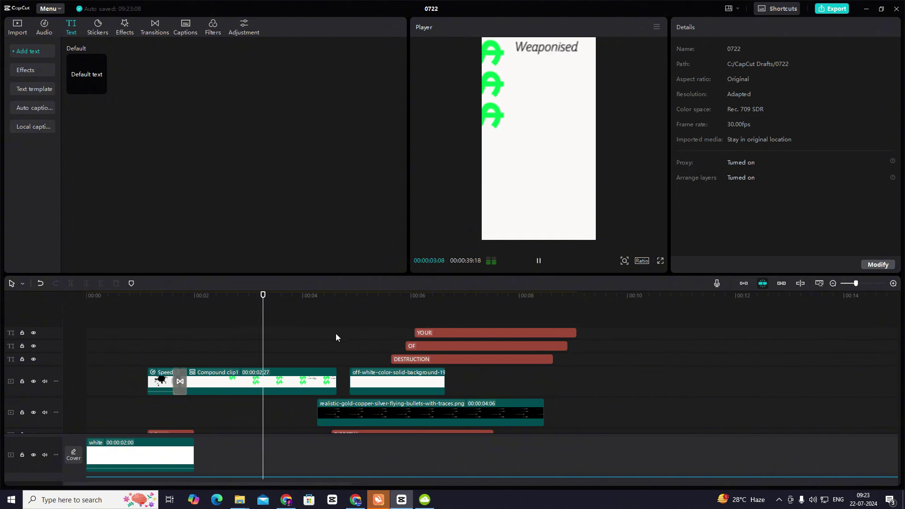
key(space)
drag(400, 358, 375, 333)
key(space)
click(360, 329)
key(space)
key(space)
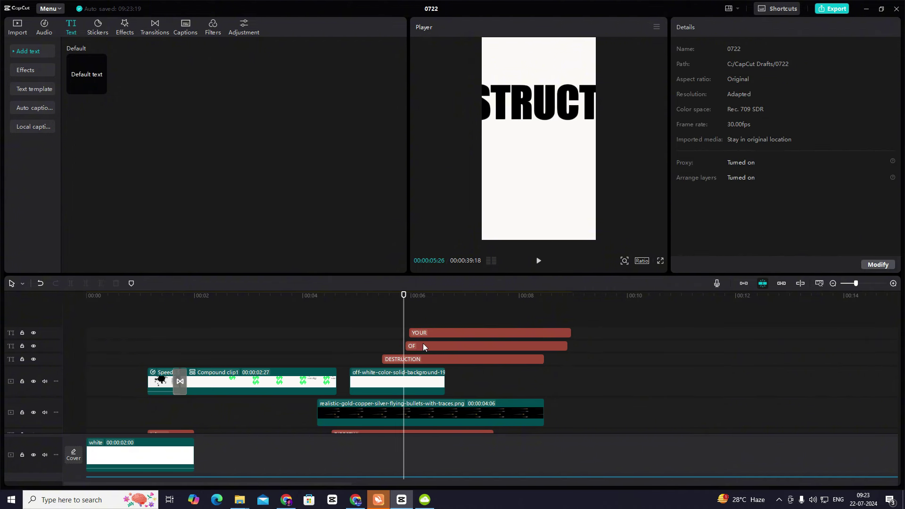
- Shift the OF text slightly earlier to match the voice-over, and replay the section from 00:00:04:26
key(space)
key(space)
click(428, 332)
drag(414, 345, 349, 342)
click(380, 334)
key(space)
click(382, 333)
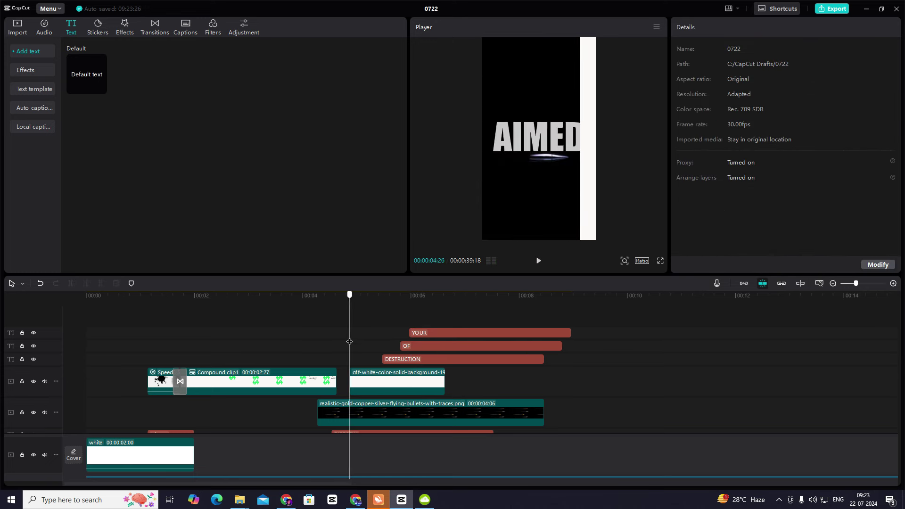
key(space)
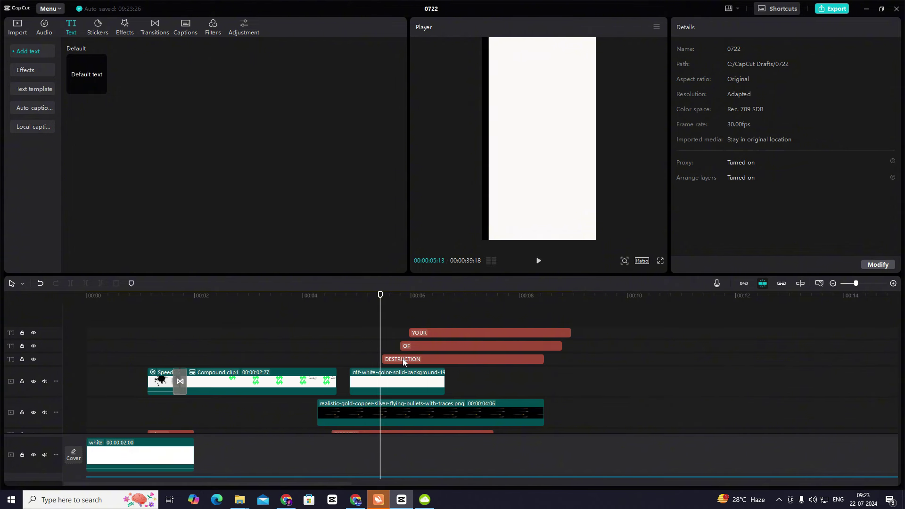
- Add a transform keyframe to the DESTRUCTION text at its start, 00:00:05:14
click(402, 359)
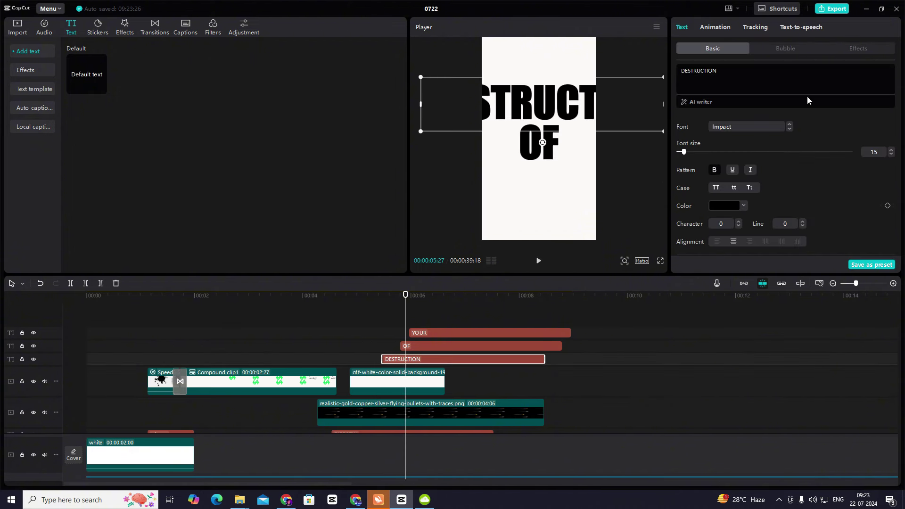
click(382, 338)
click(390, 359)
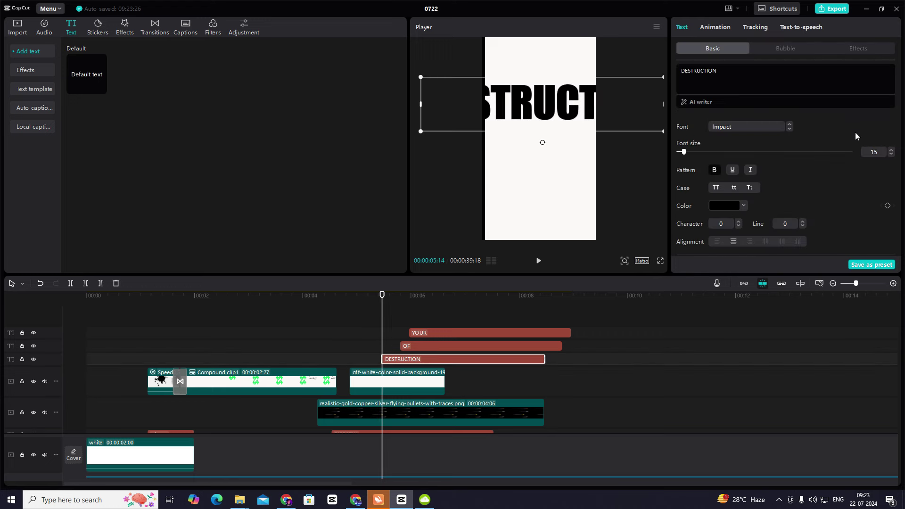
scroll(879, 182, down, 5)
- Add a second transform keyframe to DESTRUCTION at 00:00:05:27, shrink the text until the whole word fits the frame, and replay the animation
key(space)
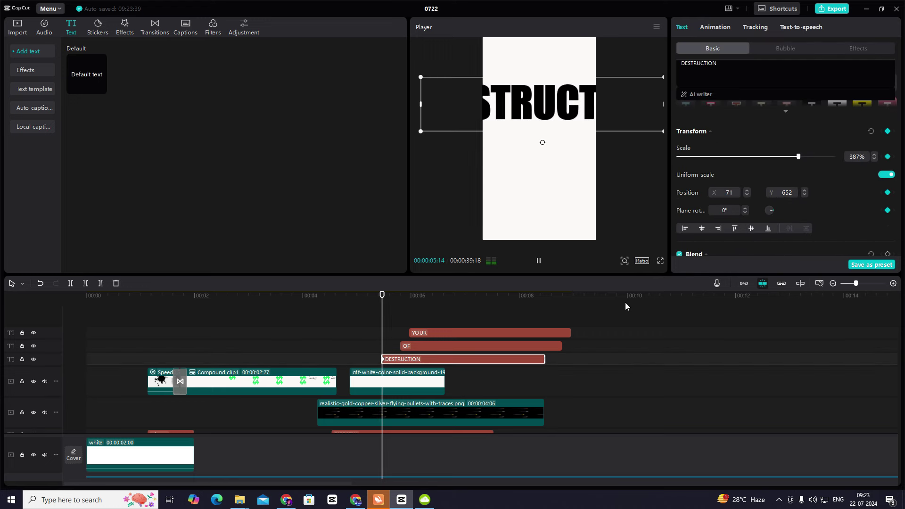
click(380, 318)
key(space)
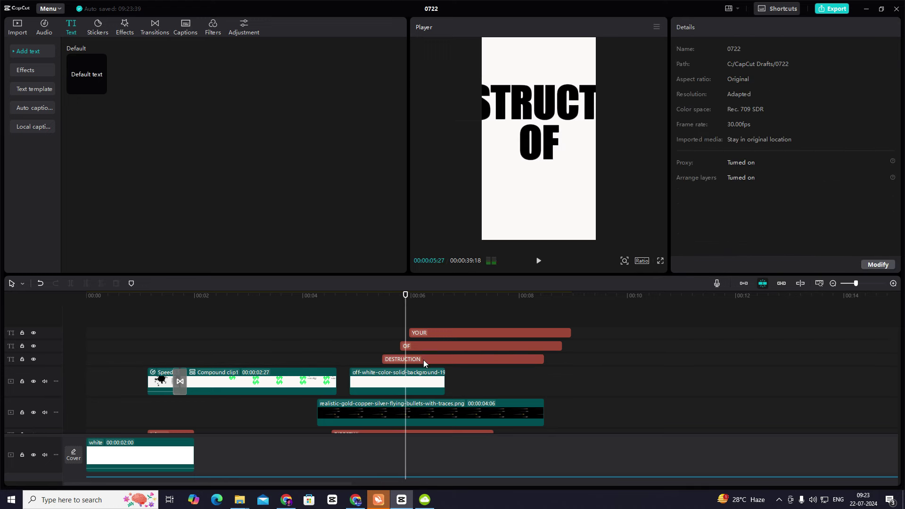
click(424, 362)
scroll(885, 182, down, 3)
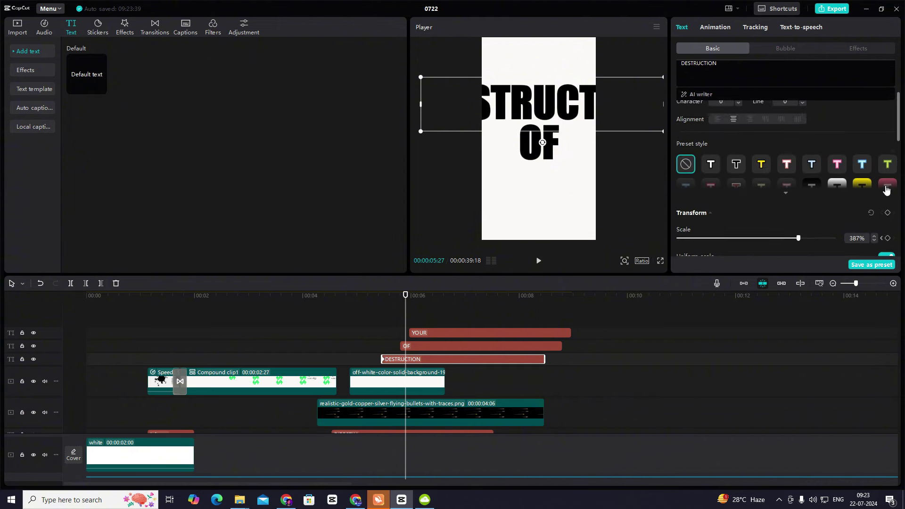
click(888, 178)
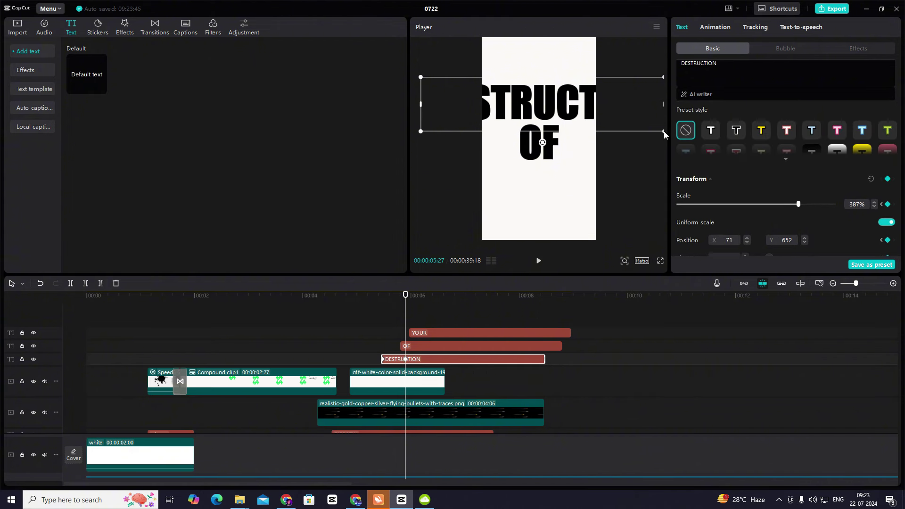
drag(663, 131, 595, 115)
click(382, 320)
key(space)
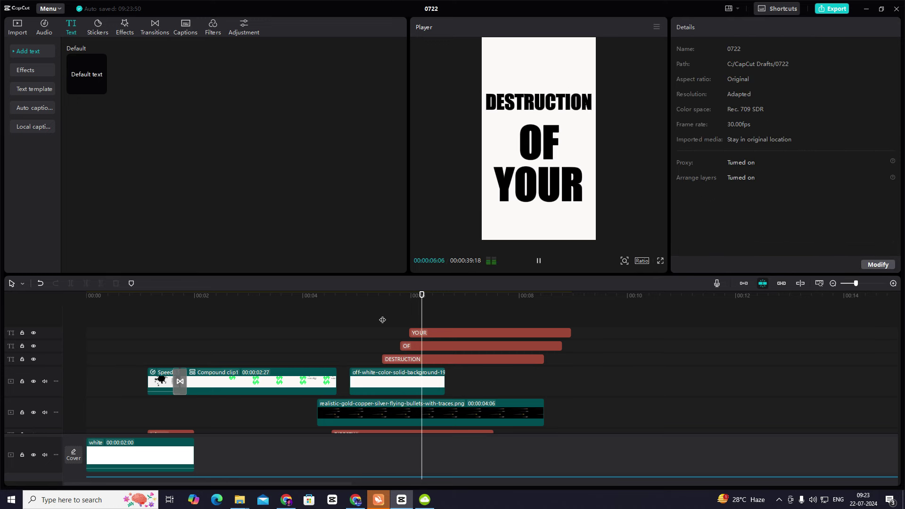
- Shrink the OF text to fit just under DESTRUCTION and move YOUR up directly beneath it
click(413, 346)
click(402, 324)
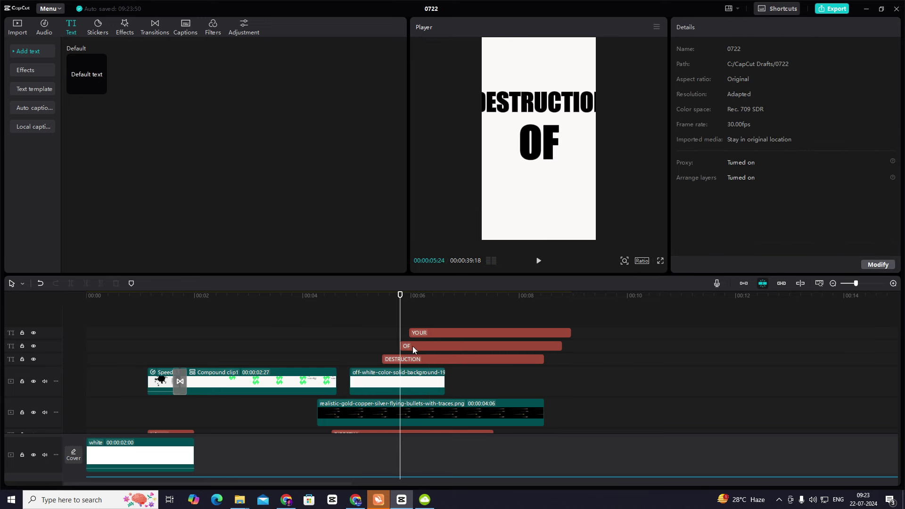
click(412, 346)
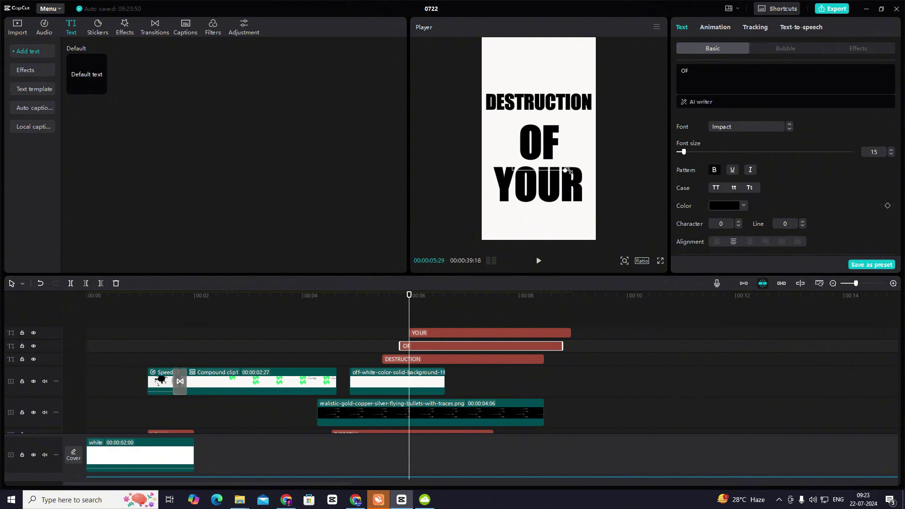
drag(568, 170, 531, 130)
click(532, 193)
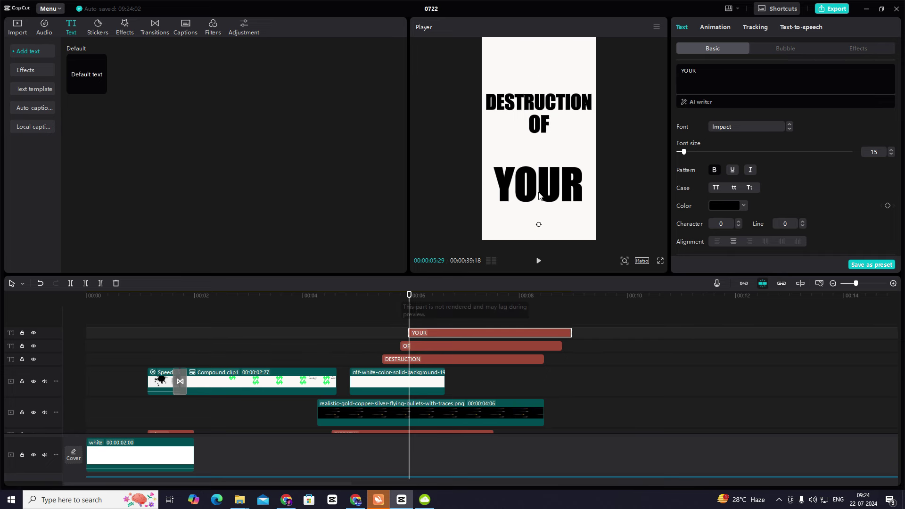
drag(538, 195, 539, 165)
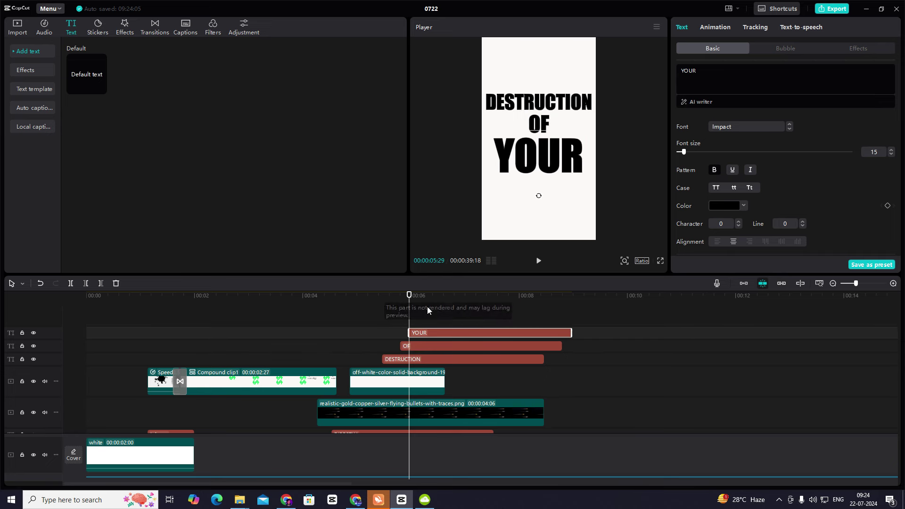
- Replay the DESTRUCTION OF YOUR text section to find where the three words should end with the voice-over
click(370, 305)
key(space)
click(370, 320)
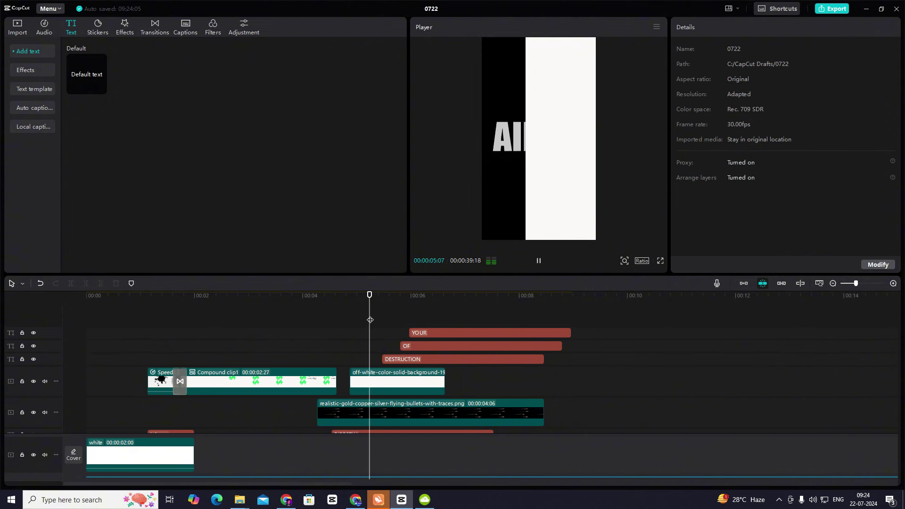
key(space)
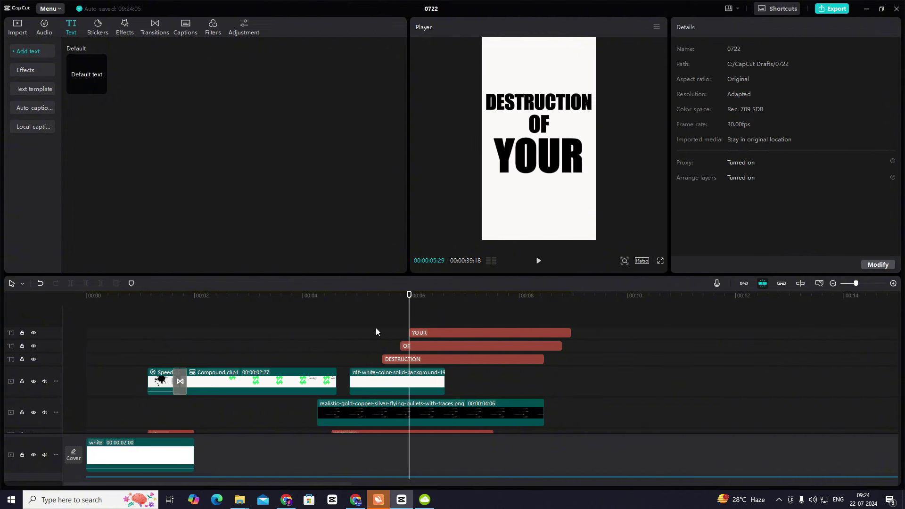
click(295, 343)
key(space)
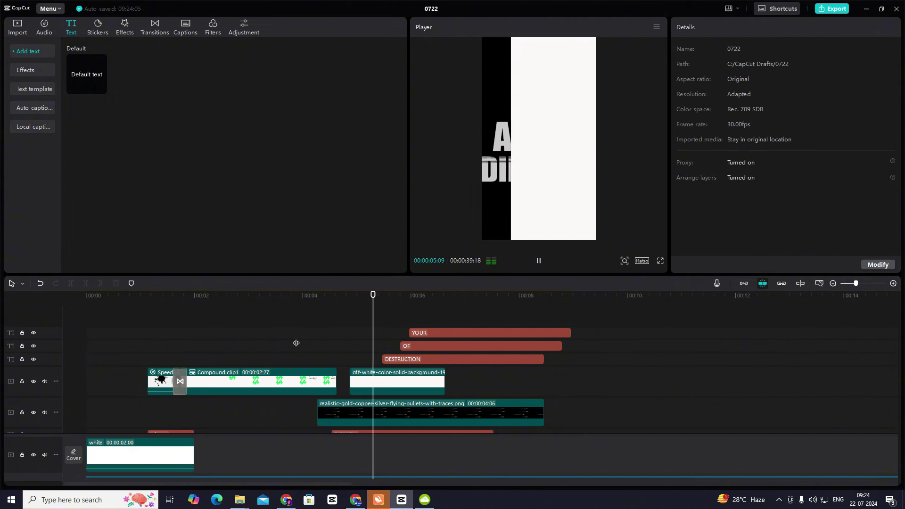
key(space)
drag(427, 320, 366, 313)
key(space)
key(space)
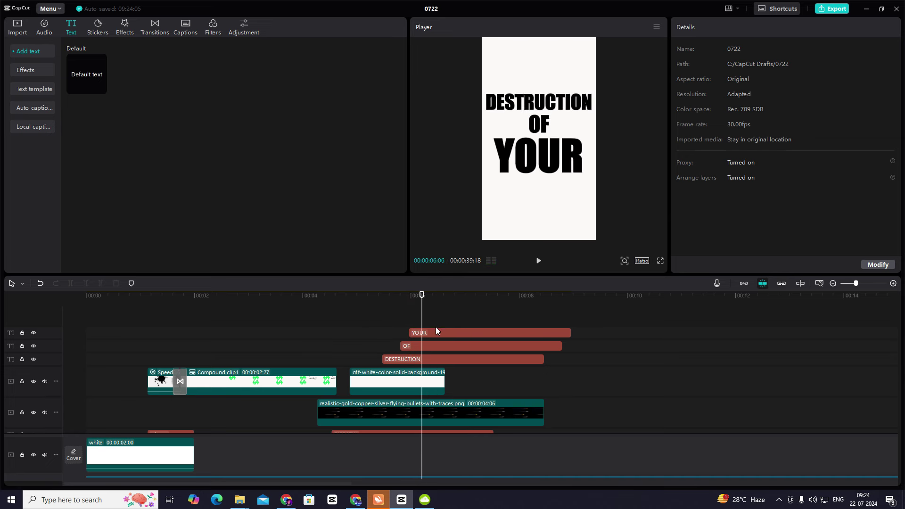
- Trim the DESTRUCTION, OF and YOUR texts to end at 00:00:06:06 and replay the section
drag(436, 327, 438, 386)
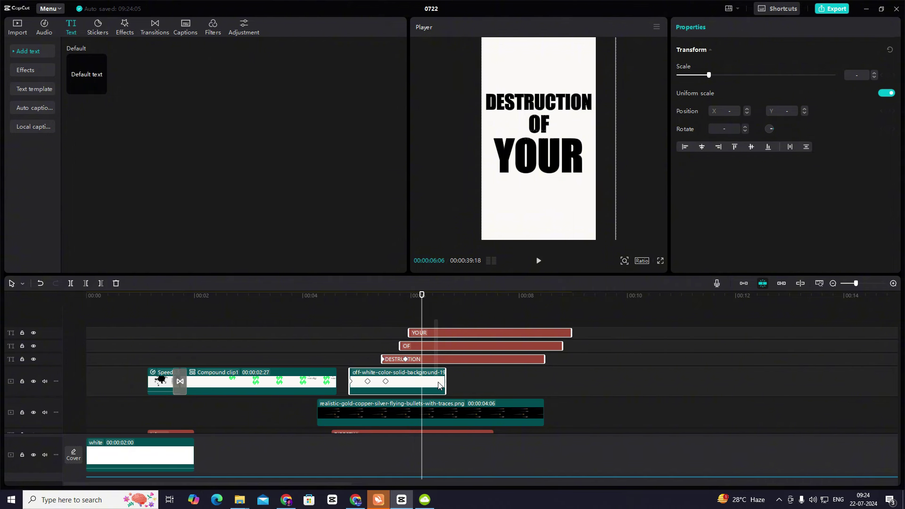
click(437, 360)
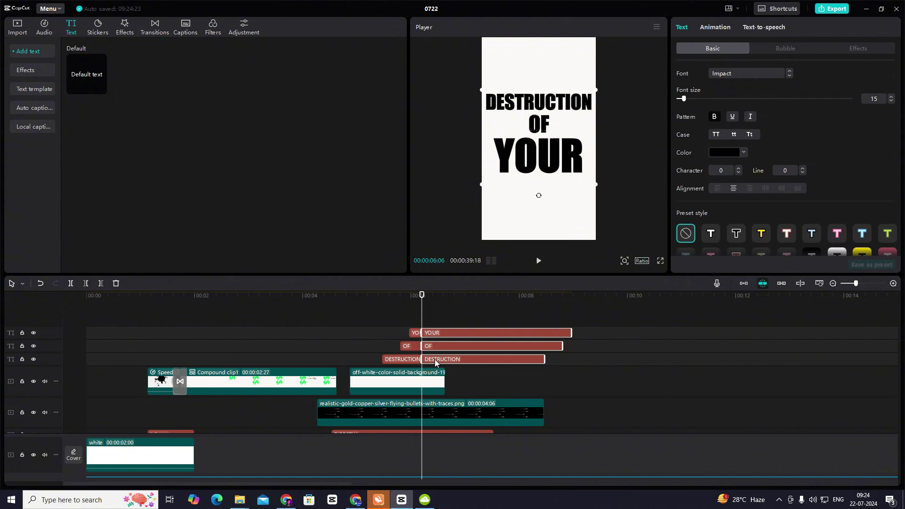
key(w)
click(395, 321)
key(space)
key(space)
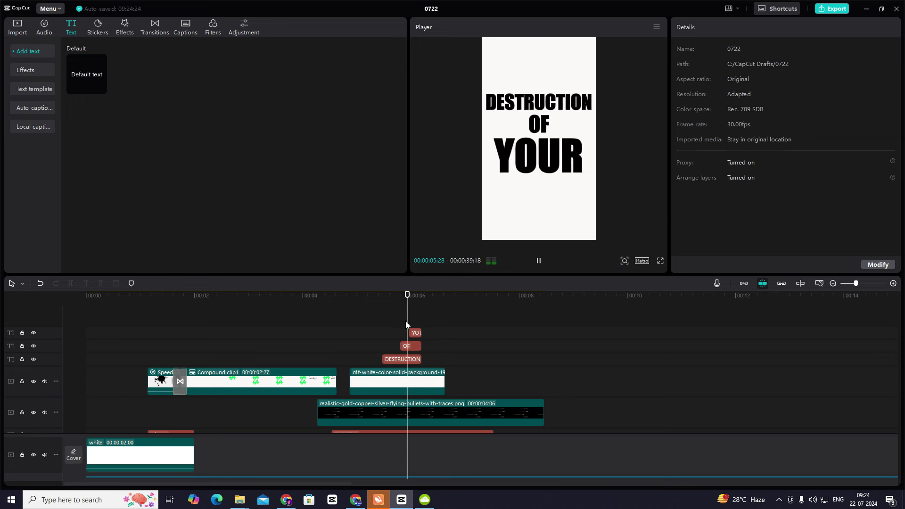
- Add a transform keyframe to the off-white background clip at 00:00:06:06
click(442, 380)
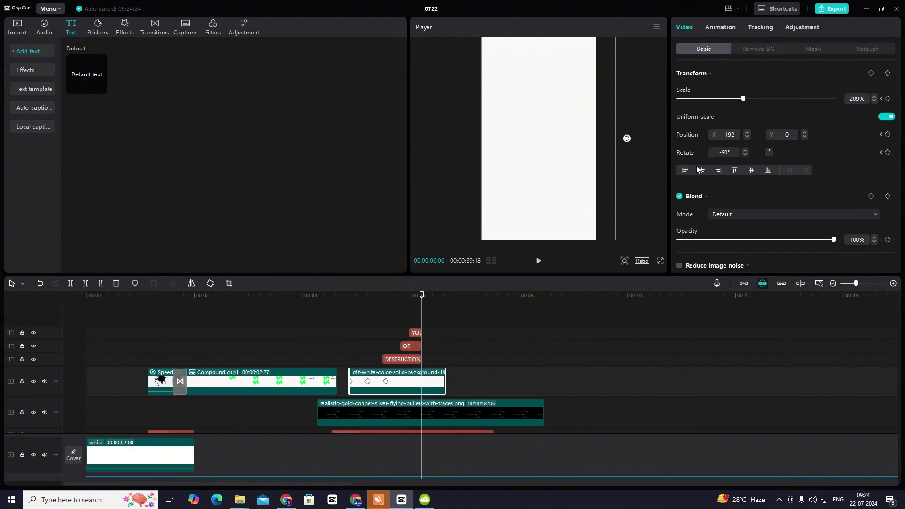
click(888, 74)
- Split the bullets clip and the AIMED and DIRECTLY texts at 00:00:06:19 and delete the parts after it
drag(421, 310, 445, 316)
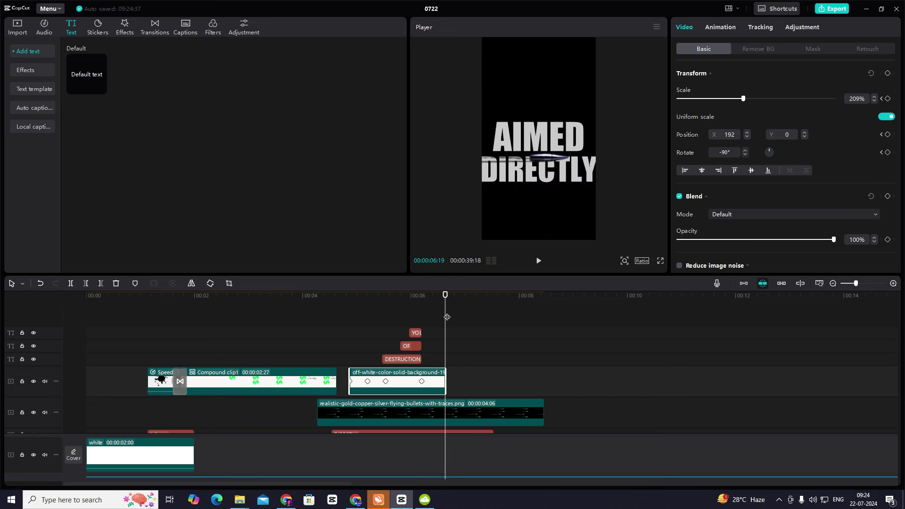
scroll(479, 397, down, 2)
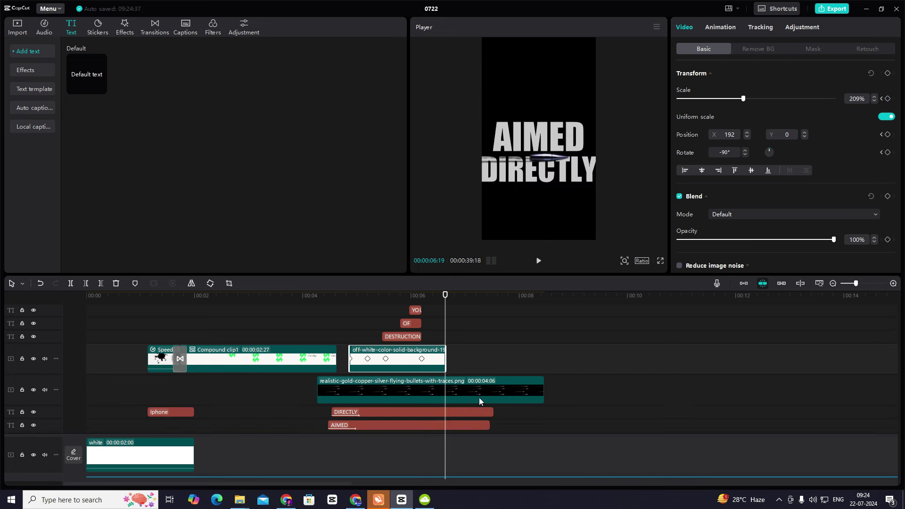
drag(545, 354, 450, 405)
key(ctrl+b)
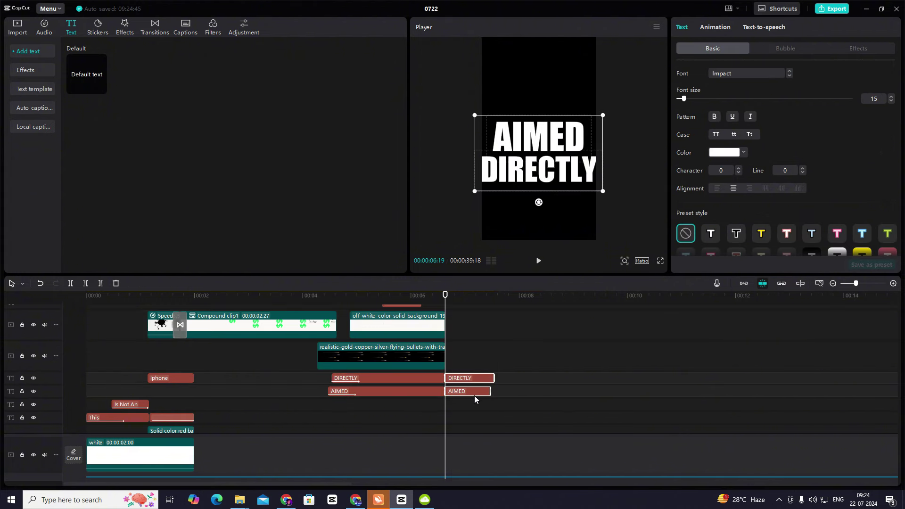
key(Delete)
- Keyframe the off-white background at the clip's end, 00:00:06:18, sliding it out of the frame to X position -2352
scroll(458, 379, up, 2)
click(440, 381)
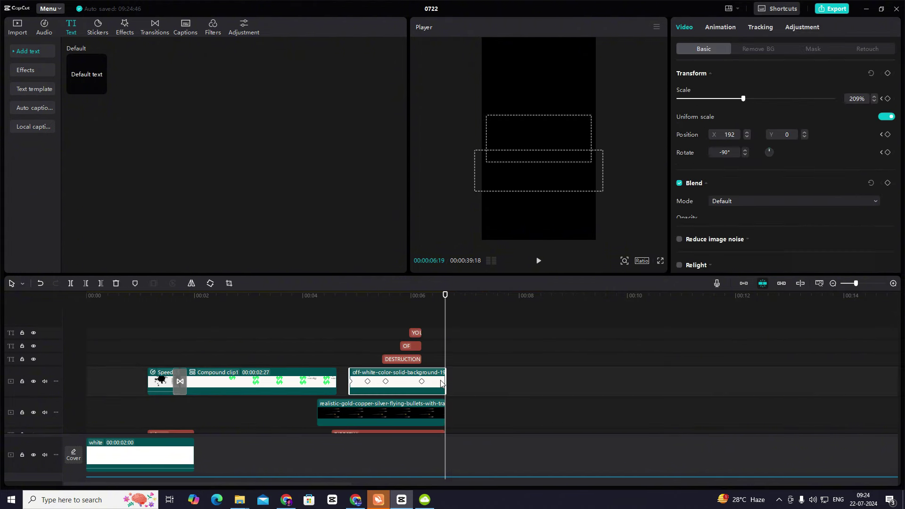
click(888, 74)
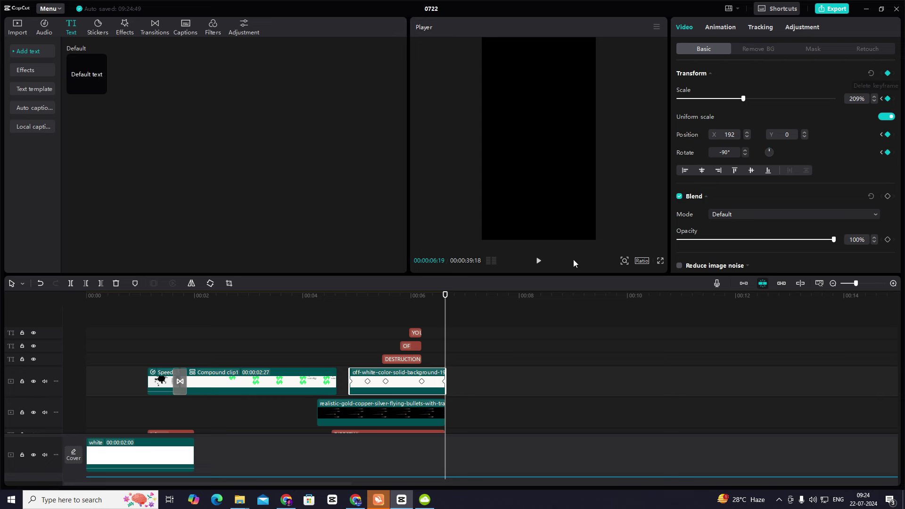
key(Left)
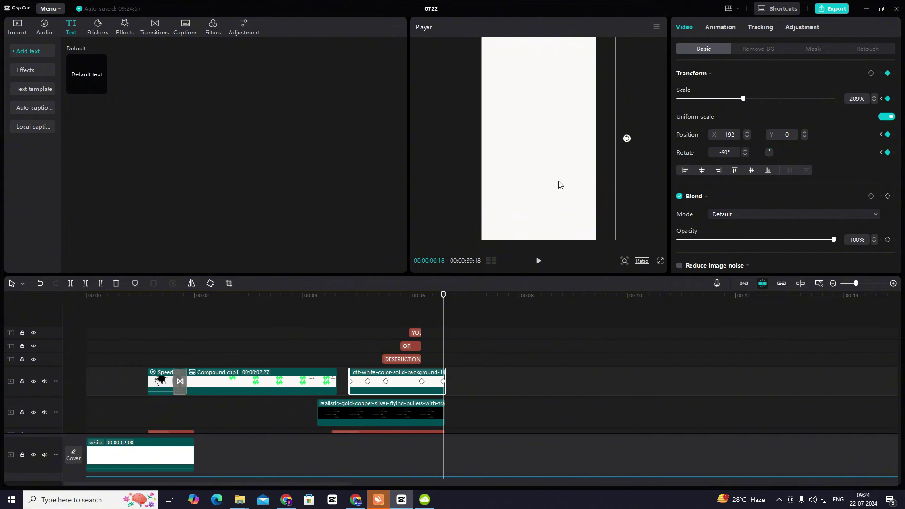
drag(559, 184, 424, 183)
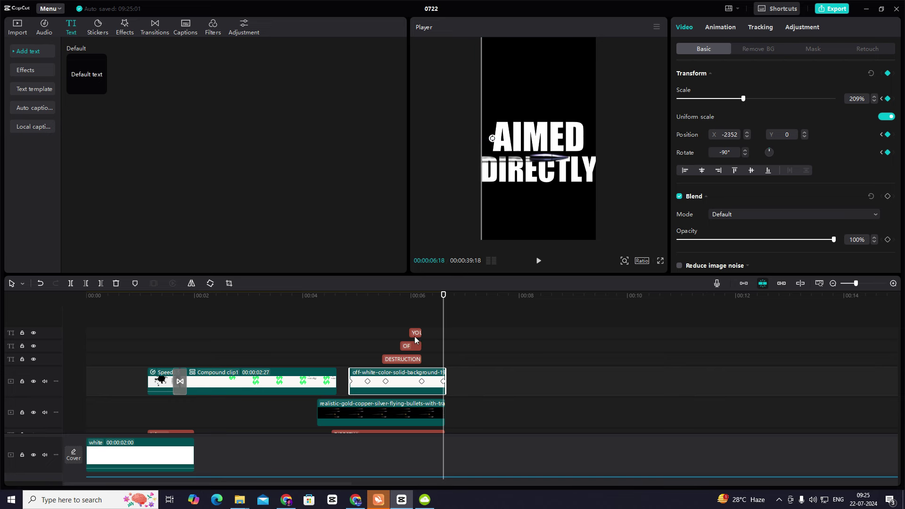
- Shorten the bullets clip to 00:00:02:03 together with the AIMED and DIRECTLY texts
scroll(414, 336, down, 2)
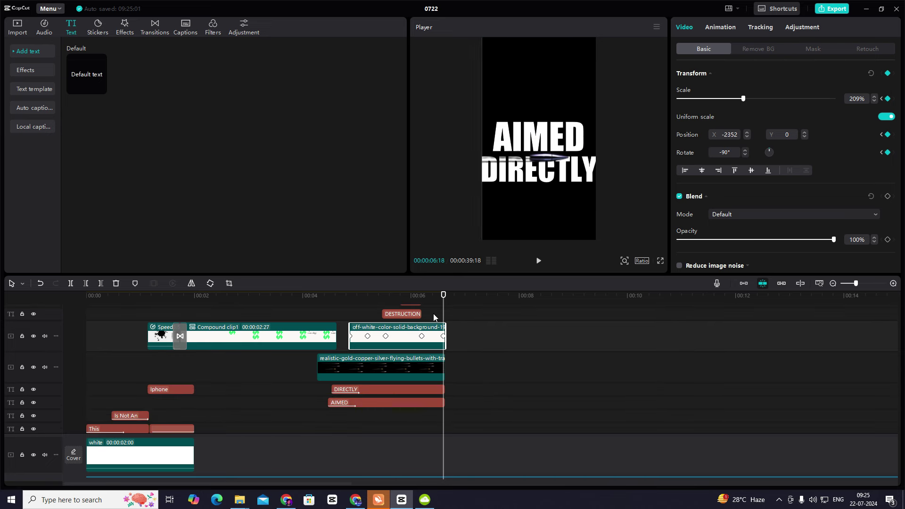
click(452, 333)
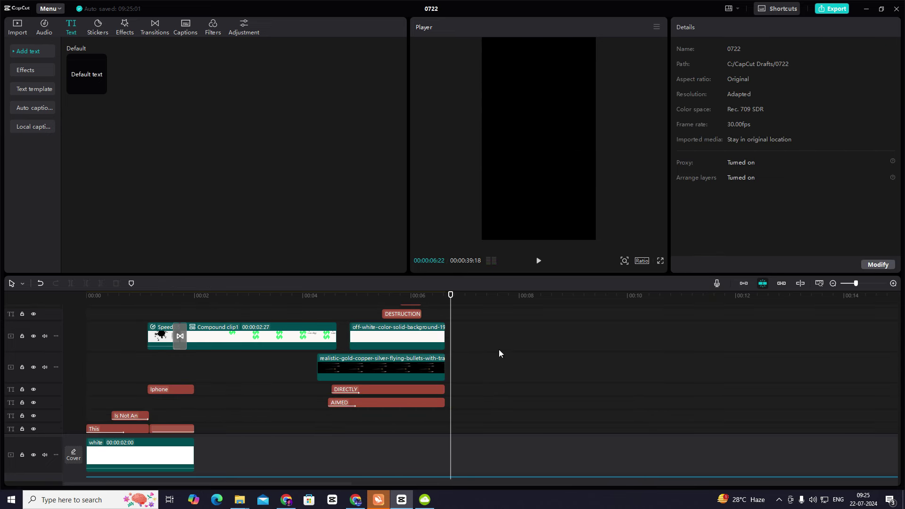
click(893, 284)
drag(510, 353, 415, 405)
drag(433, 374, 372, 373)
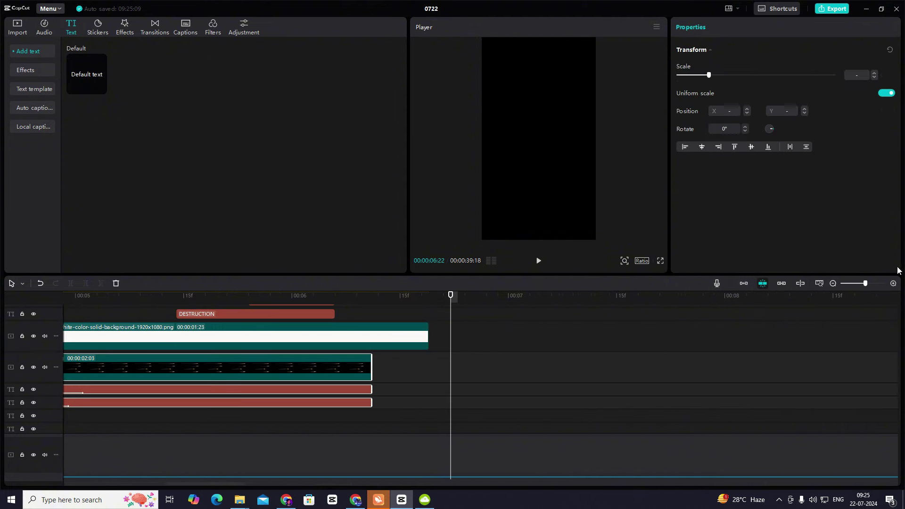
click(832, 283)
- Replay the background's entrance, the DESTRUCTION OF YOUR texts and the background's exit to check their timing
click(371, 311)
key(space)
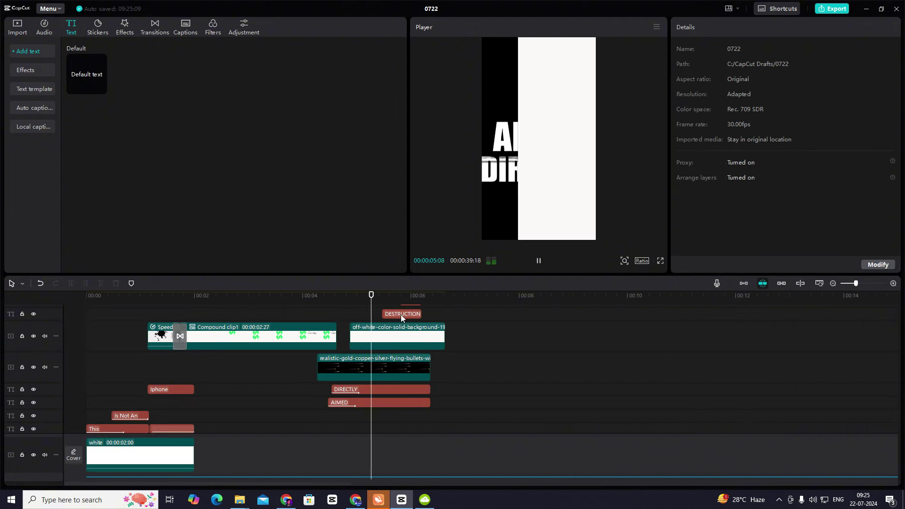
key(space)
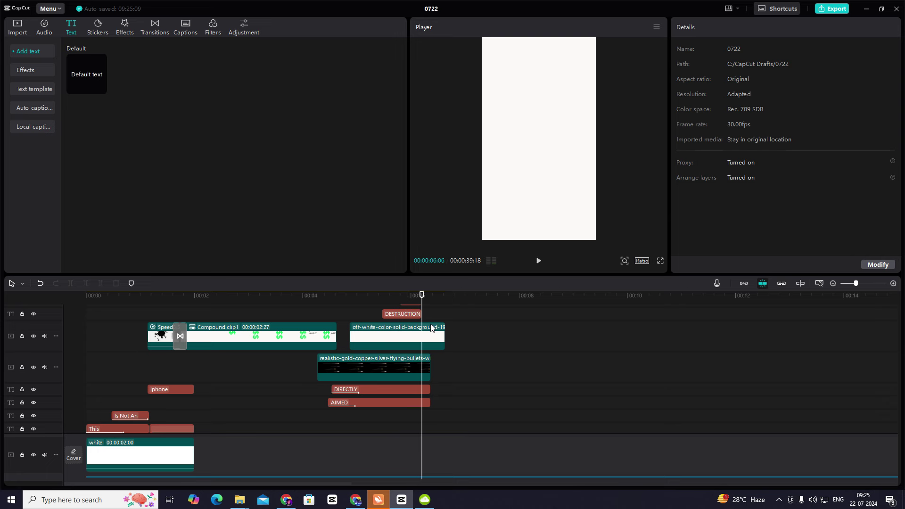
key(space)
key(space)
drag(427, 312, 380, 323)
key(space)
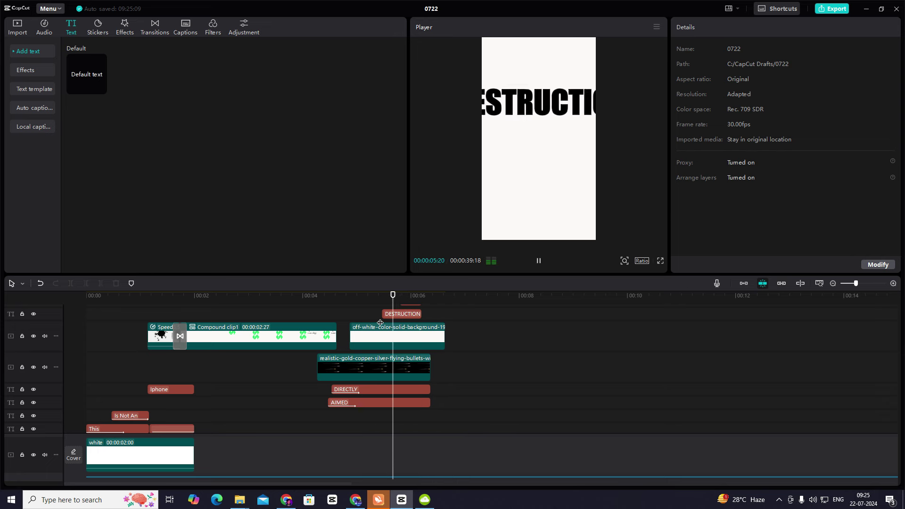
key(space)
- Move the off-white background's last keyframe closer to the one at 00:00:06:06 and replay the faster slide-out
scroll(428, 332, up, 2)
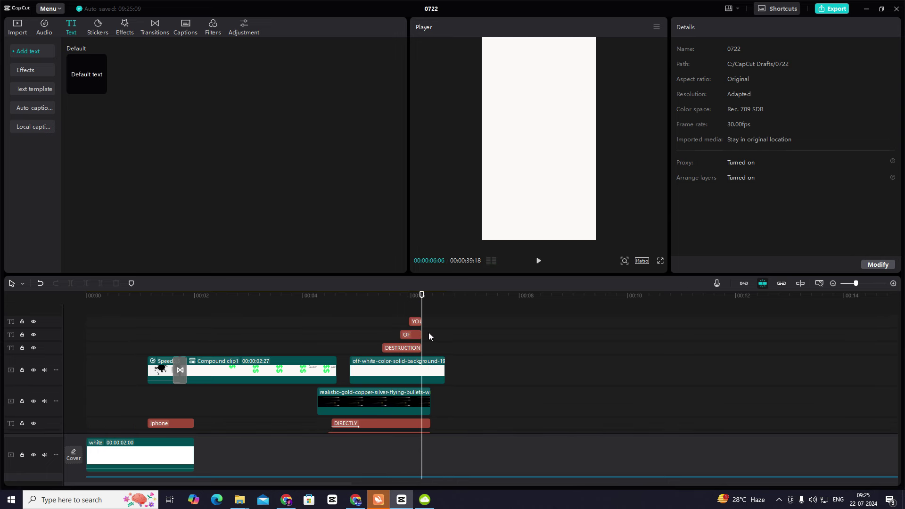
click(438, 368)
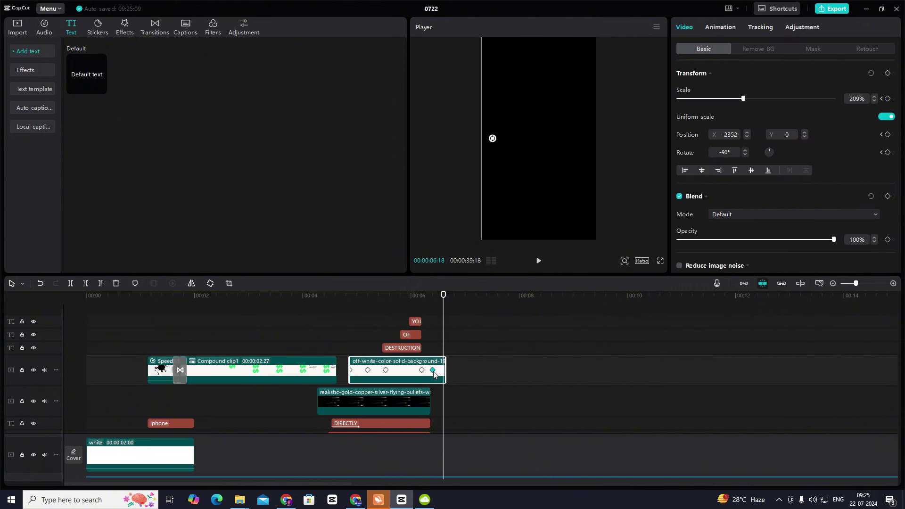
click(431, 351)
key(space)
key(space)
click(427, 350)
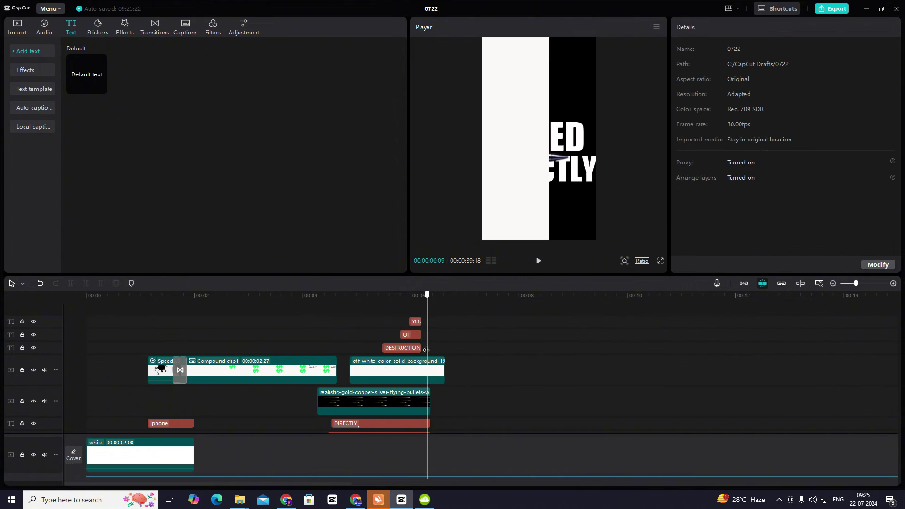
click(423, 349)
key(space)
key(space)
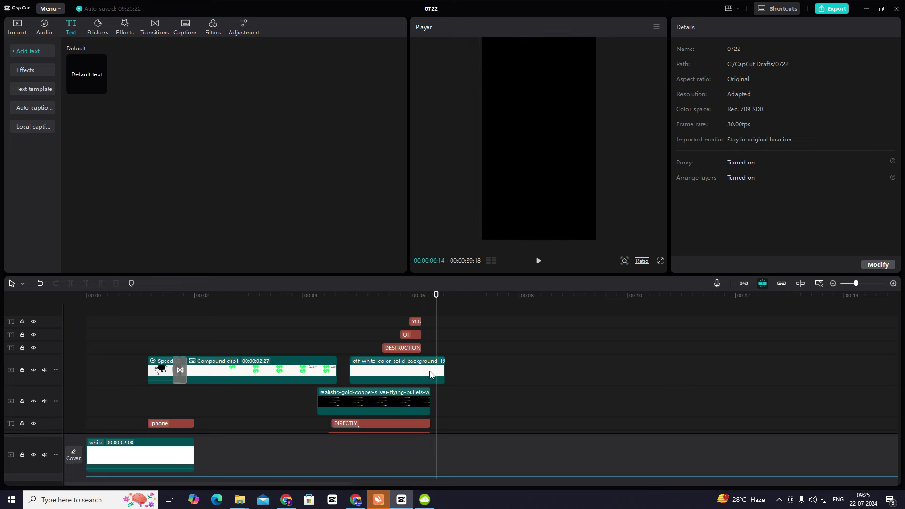
- Trim the bullets clip and the AIMED and DIRECTLY texts to end before the background slides out, and replay the exit
click(428, 397)
drag(429, 399, 408, 391)
scroll(420, 395, down, 1)
click(427, 376)
key(space)
click(380, 376)
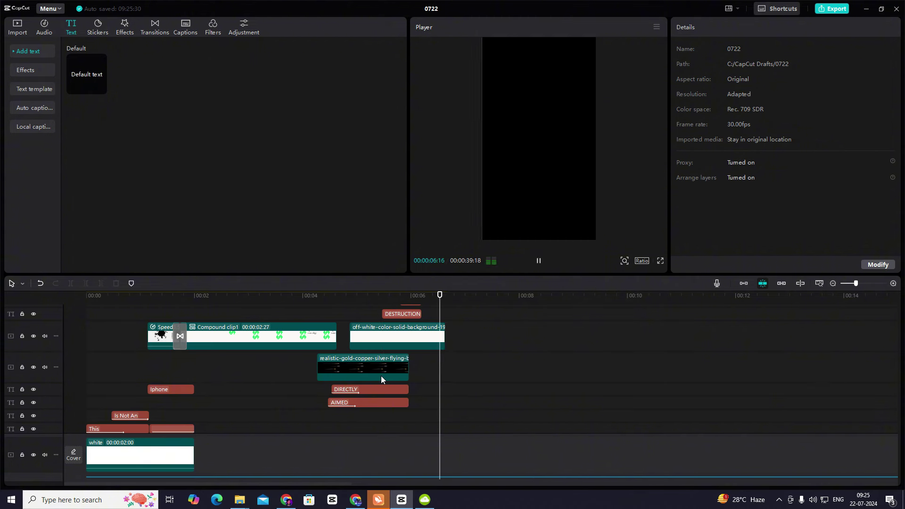
key(space)
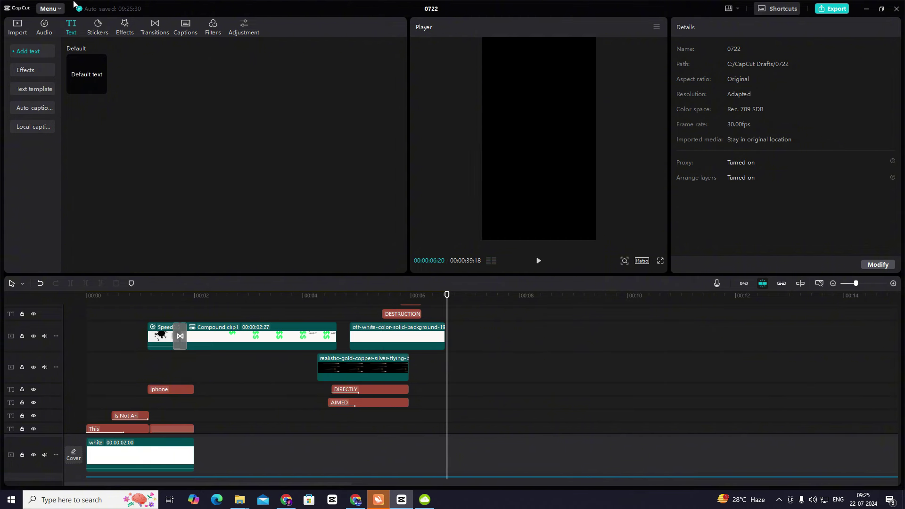
- Place Signs_Narcissism.webp directly after the bullets clip, scale it to 237% and shift it to frame the image's left hand
click(11, 31)
drag(307, 190, 411, 373)
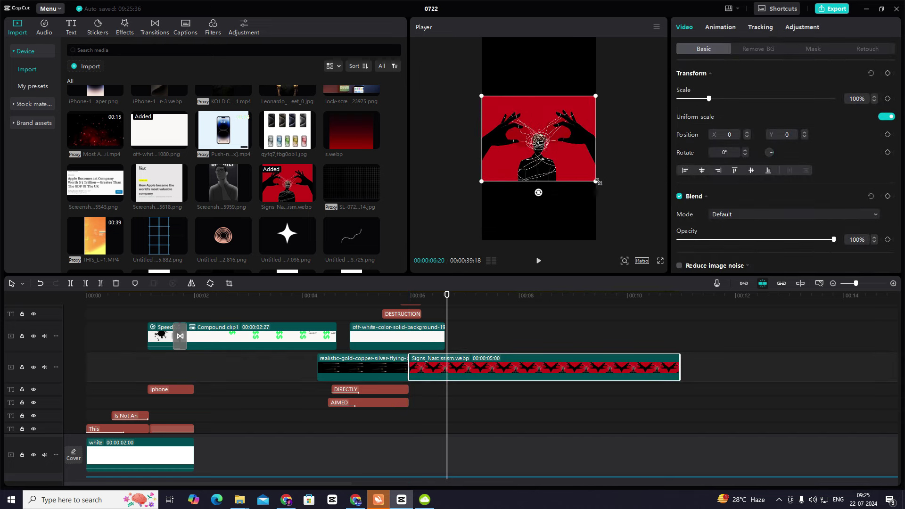
drag(598, 181, 673, 347)
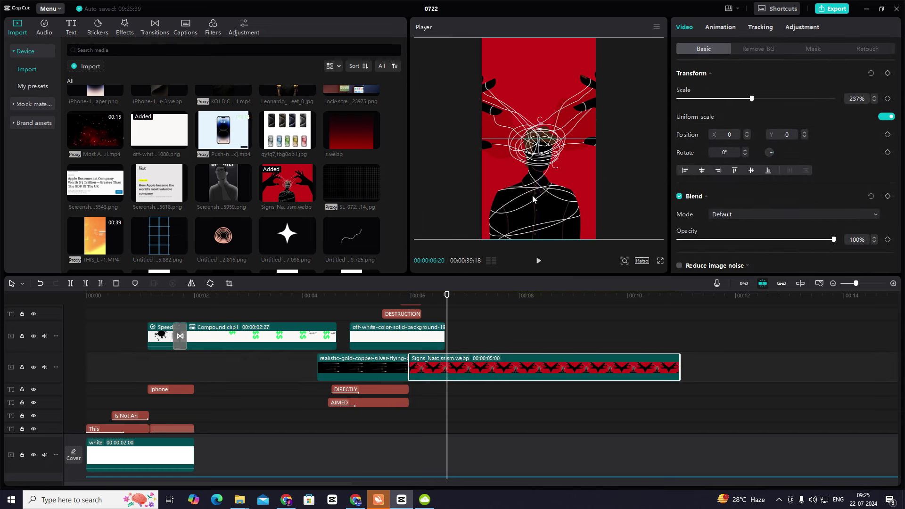
- Replay from the DESTRUCTION text to check the background sliding away over the red puppet-hands image
click(474, 339)
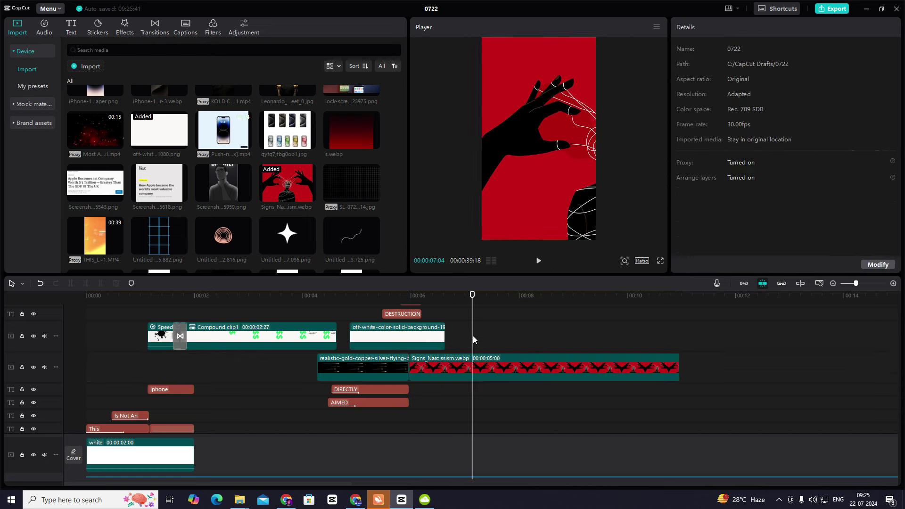
drag(473, 339, 385, 343)
key(space)
key(space)
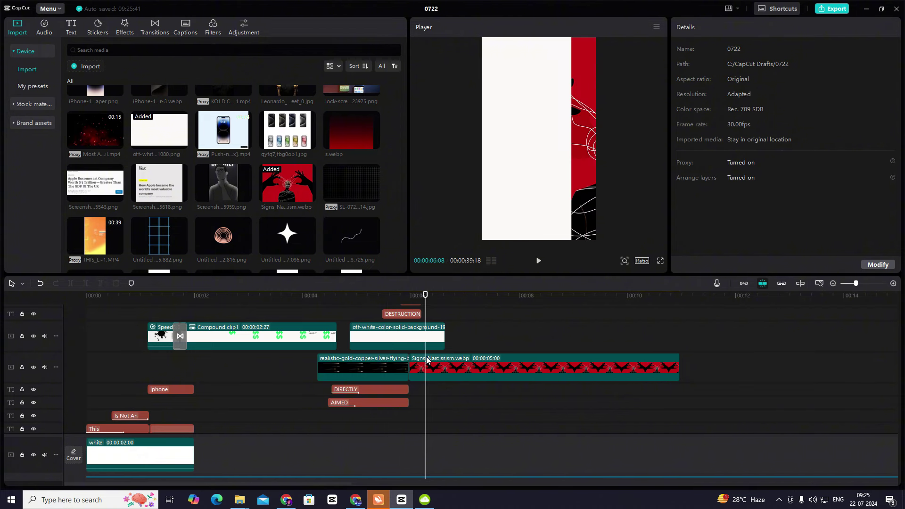
- Keyframe the Signs_Narcissism.webp transform at the clip's start, then shift the image to X -1181 at 00:00:06:15 to frame its right hand
drag(429, 388, 409, 394)
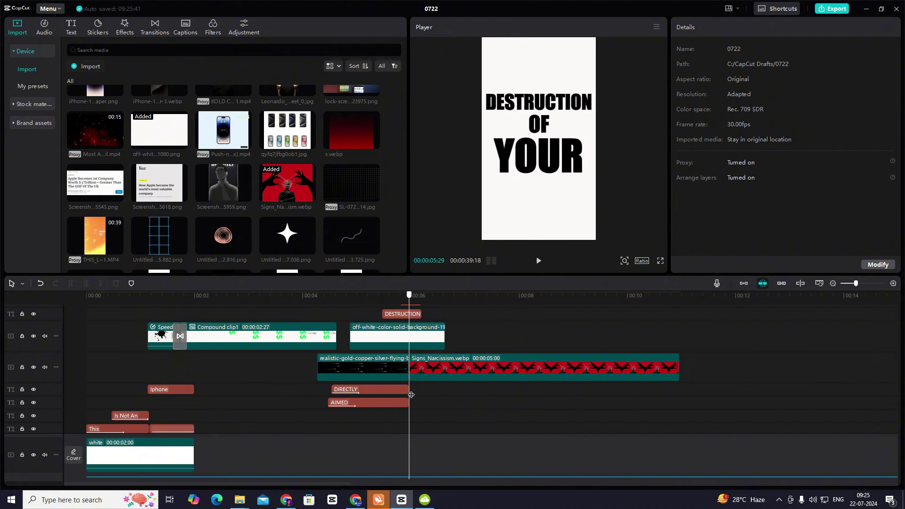
click(433, 371)
click(888, 73)
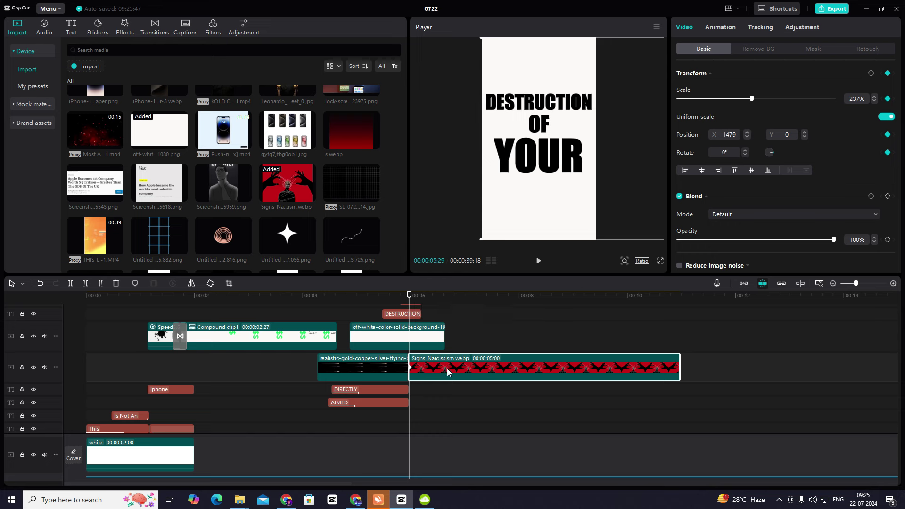
key(space)
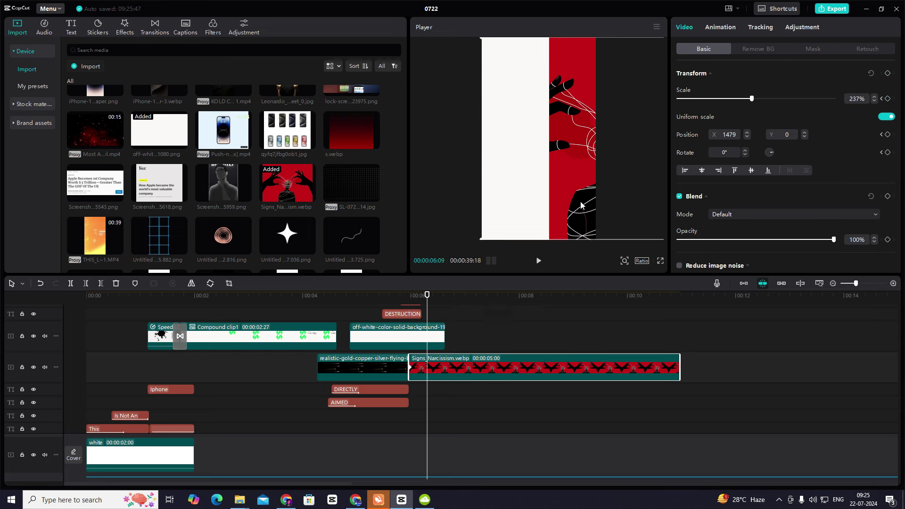
mouse_move(428, 320)
mouse_down()
mouse_move(408, 321)
mouse_move(438, 321)
mouse_up()
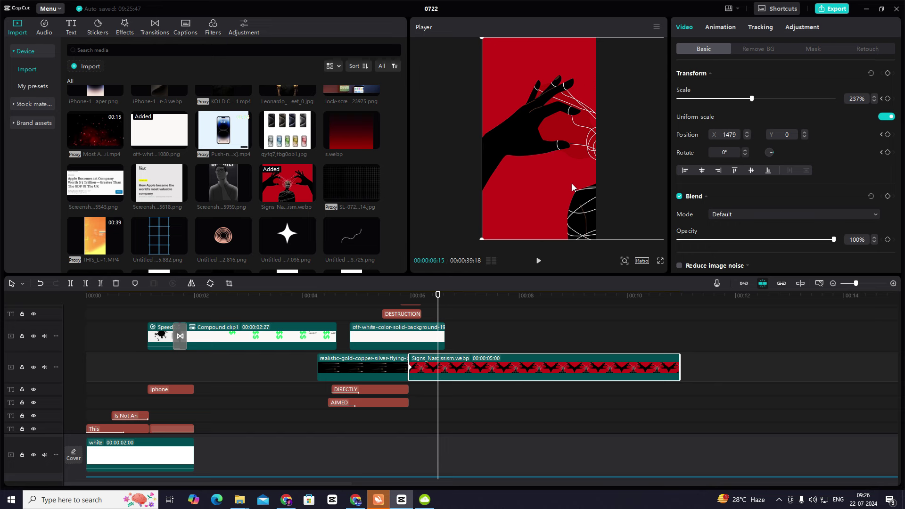
drag(572, 187, 429, 183)
- Replay the slide-out around 00:00:06:08 to check the red image panning across to its right hand
click(426, 318)
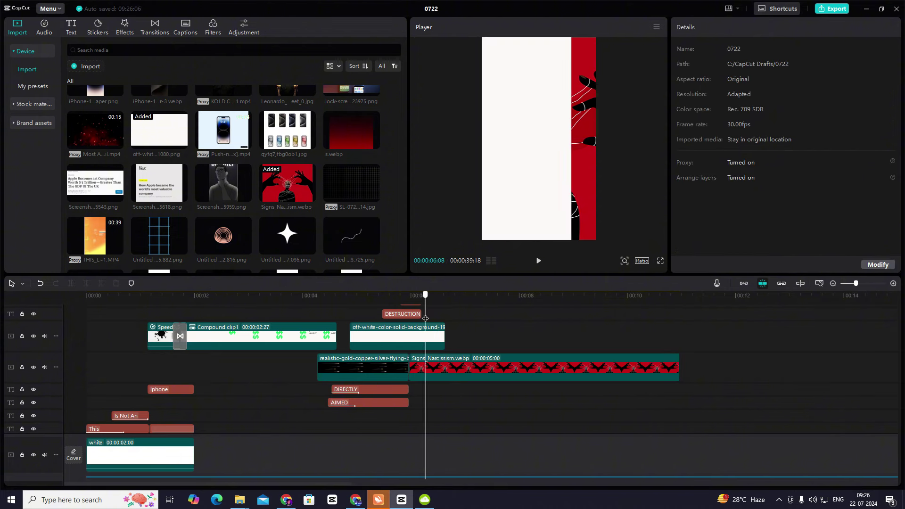
key(space)
click(425, 319)
drag(425, 318, 436, 358)
key(space)
key(space)
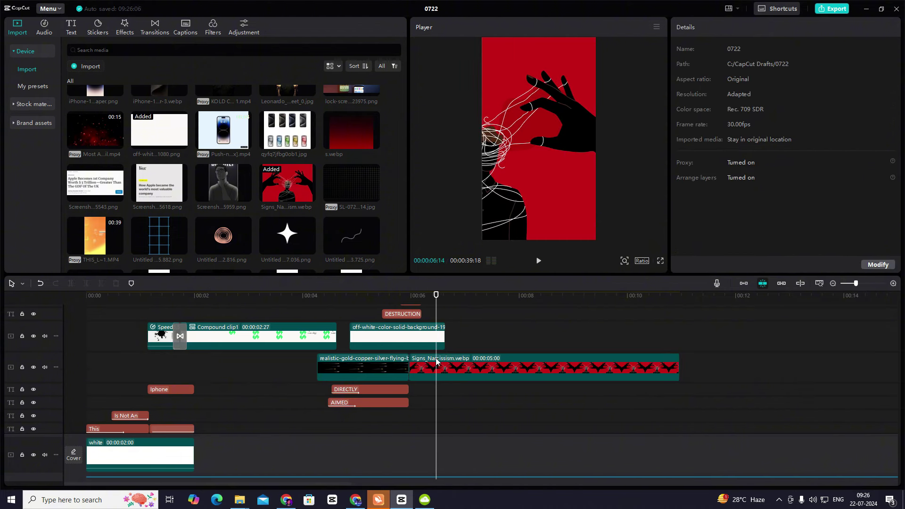
- Move the image's second position keyframe to 00:00:06:28 and shift the image to X 60, framing the central figure
click(437, 368)
key(Right)
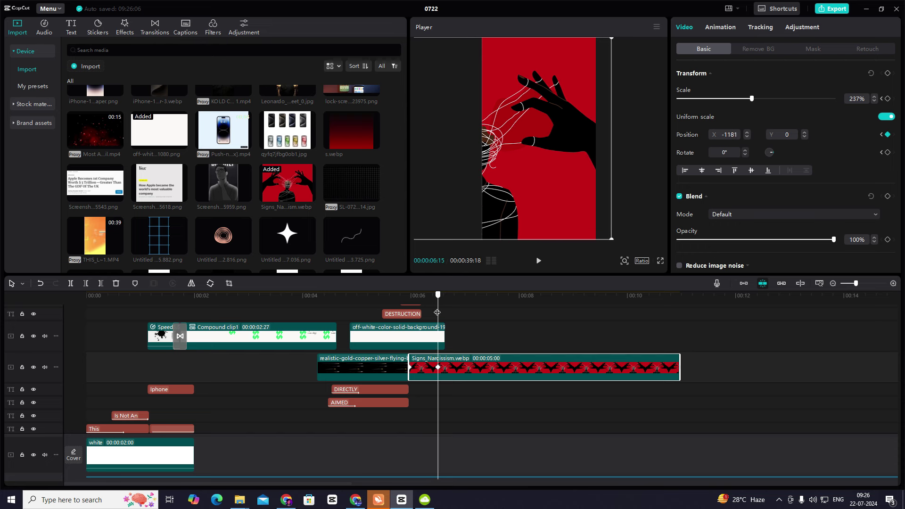
key(space)
drag(438, 367, 461, 370)
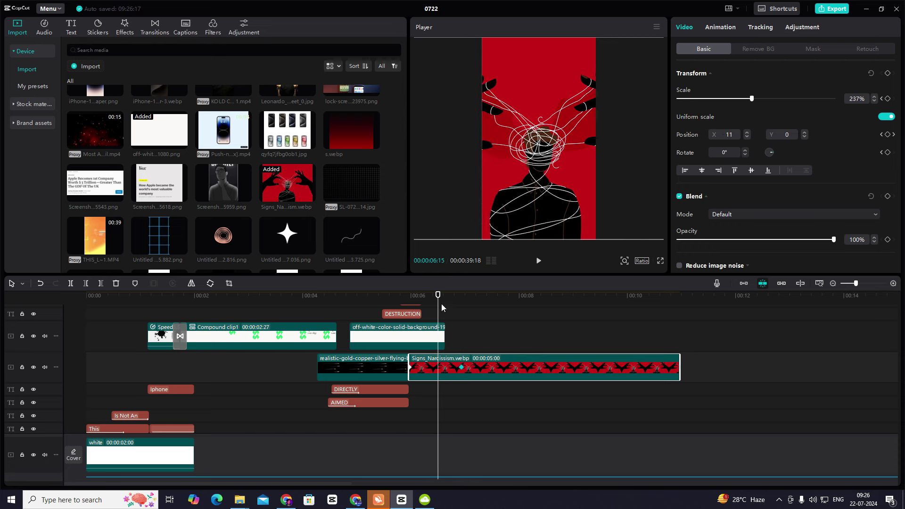
drag(439, 309, 458, 320)
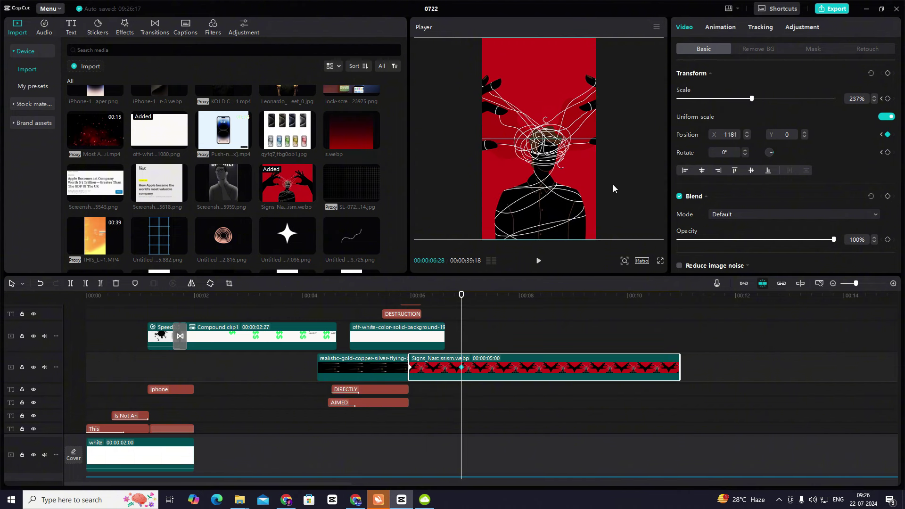
- Replay the section from the DESTRUCTION text through the red image's pan to check its timing against the voice-over
click(442, 313)
click(391, 312)
key(space)
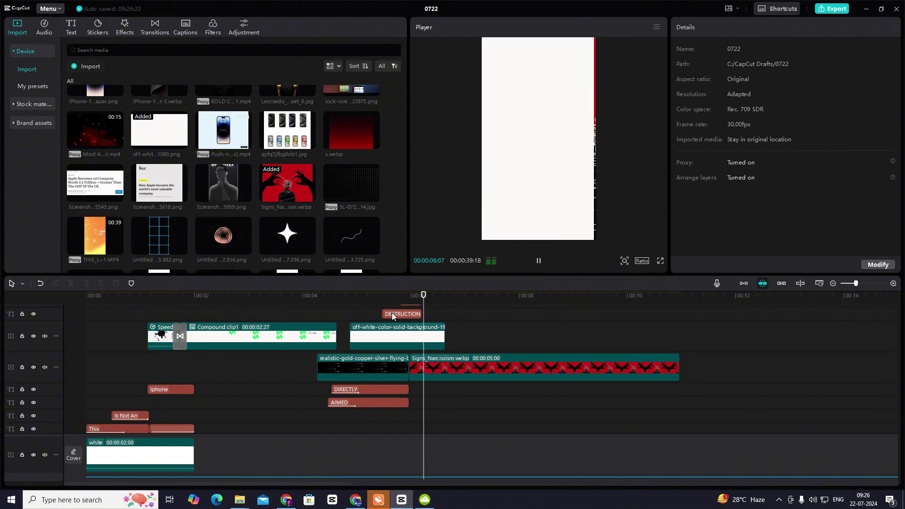
key(space)
click(460, 367)
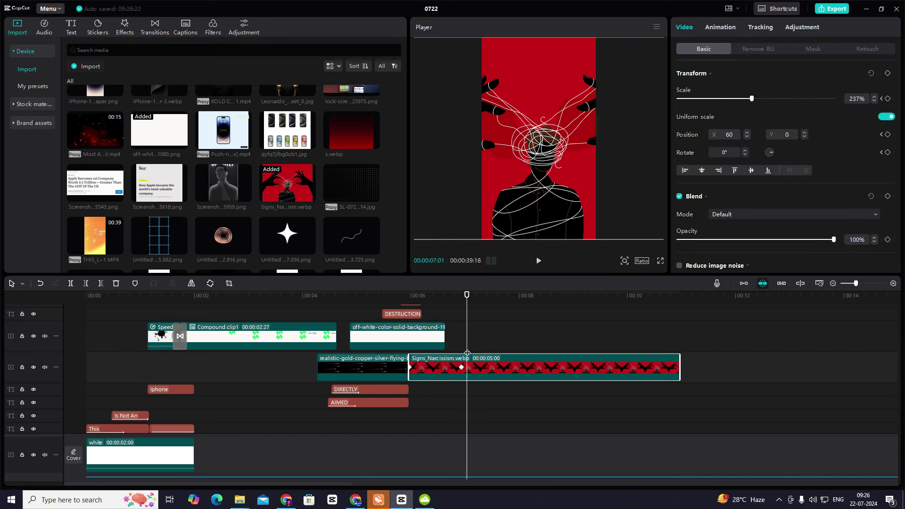
key(space)
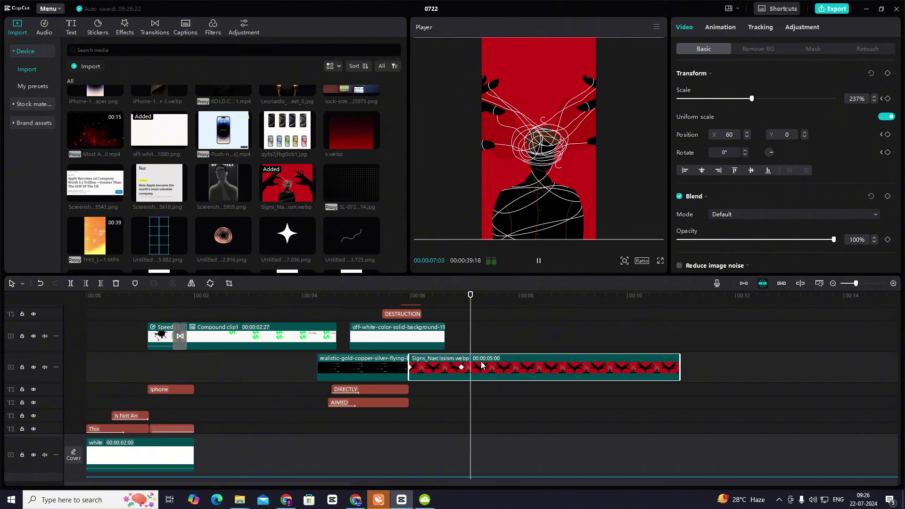
drag(477, 343, 417, 343)
key(space)
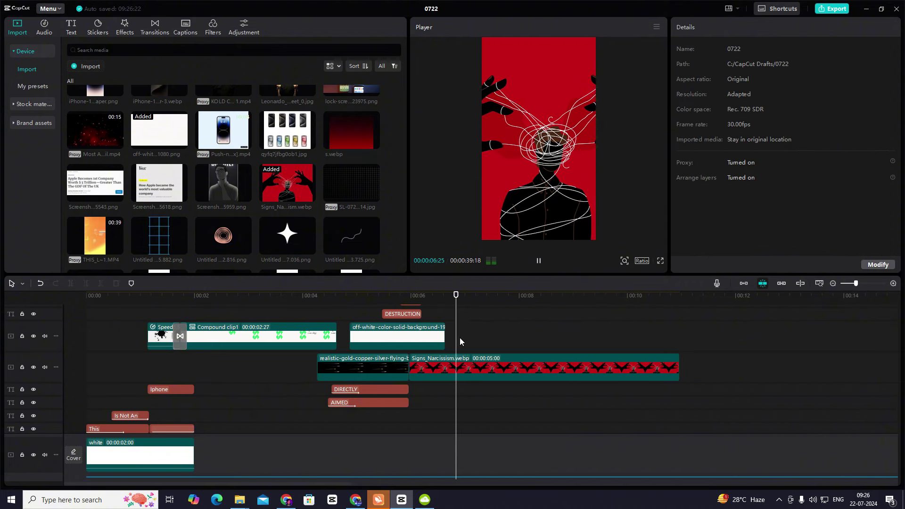
key(space)
drag(471, 350, 451, 350)
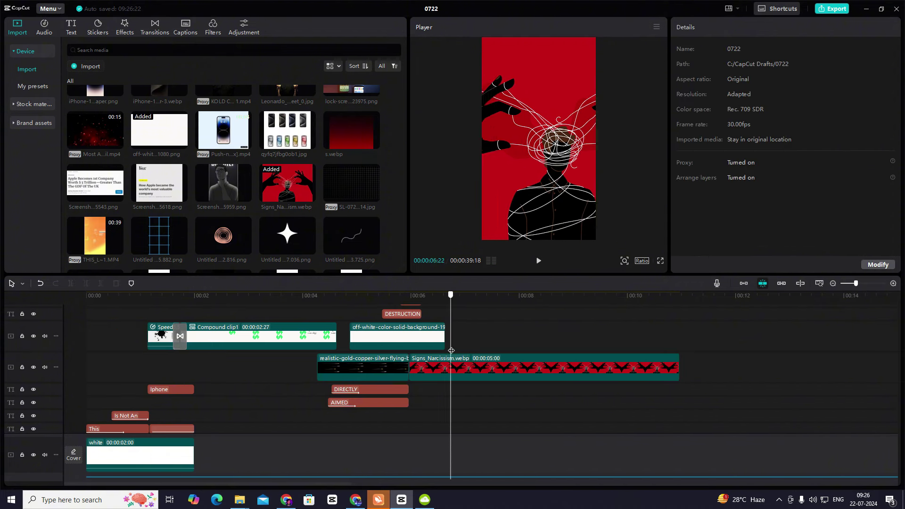
key(space)
key(space)
- Move the image's second position keyframe to 00:00:07:01, shift the image far left past the frame there, and replay the pan
click(469, 369)
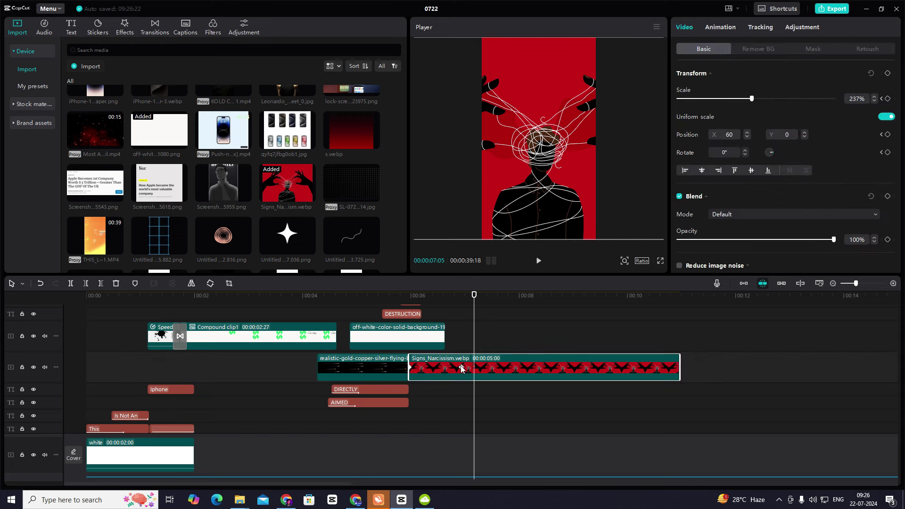
click(462, 367)
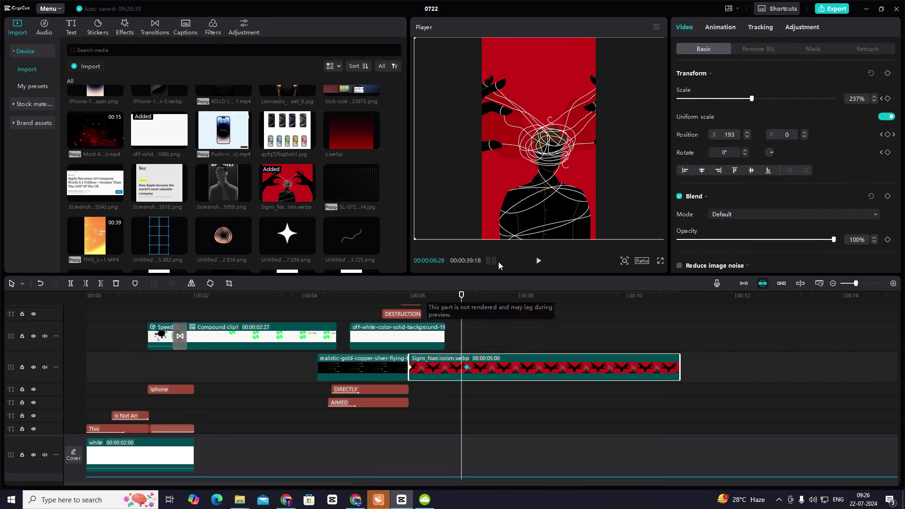
click(467, 336)
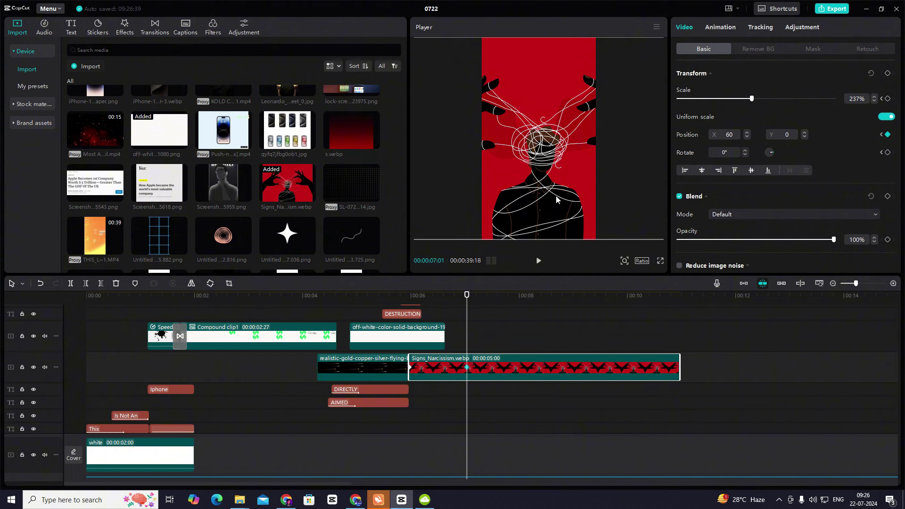
drag(556, 197, 360, 195)
drag(463, 330, 405, 331)
key(space)
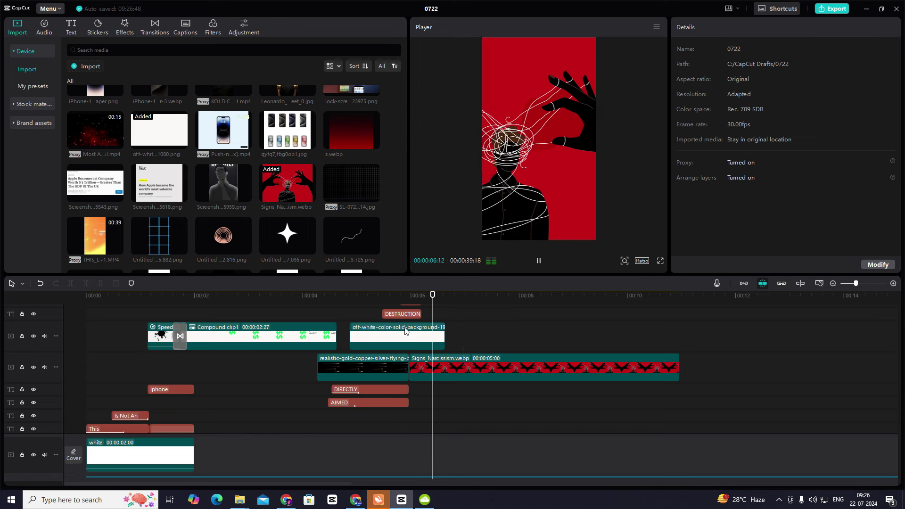
key(space)
- Apply an easing curve to the X position keyframes of Signs_Narcissism.webp so the pan slows into its last keyframe
click(445, 340)
click(451, 368)
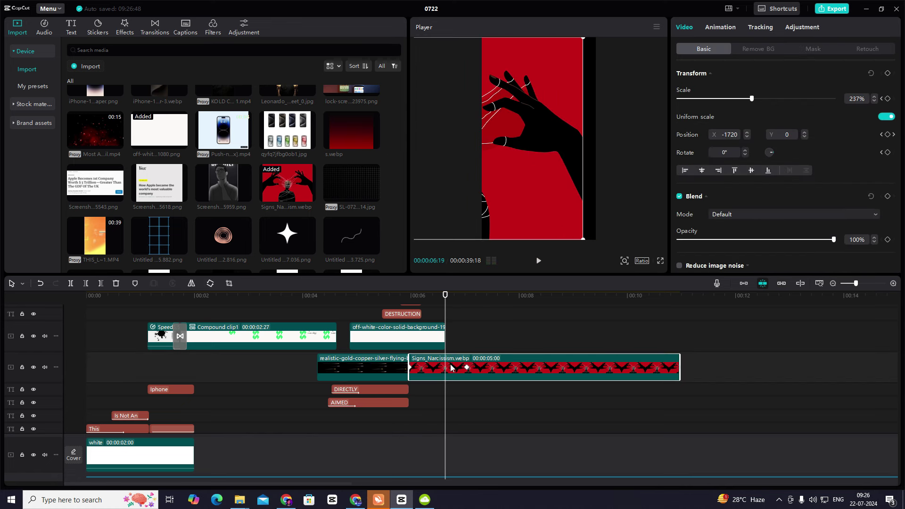
double_click(450, 368)
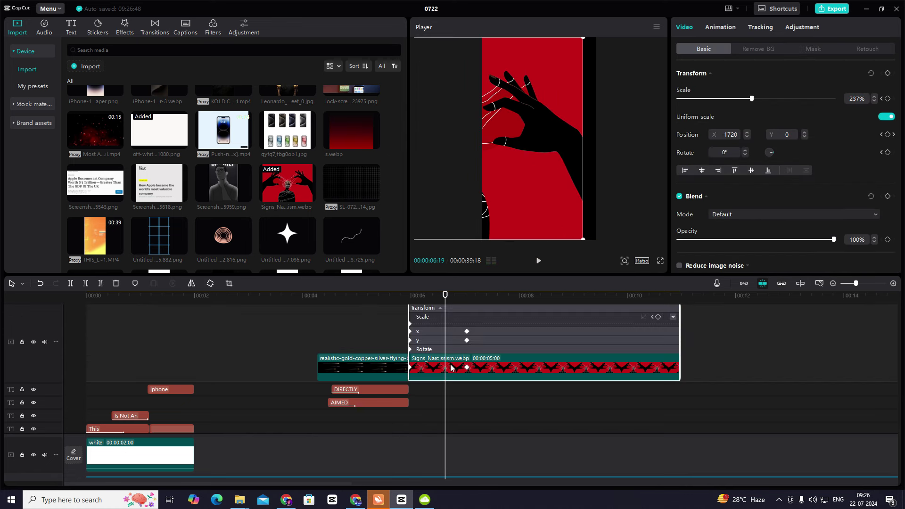
click(451, 331)
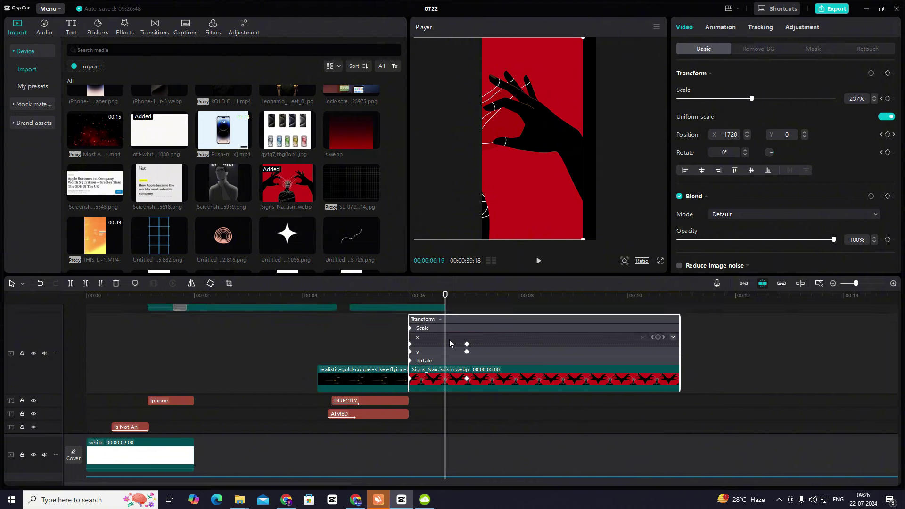
scroll(494, 353, up, 2)
click(544, 341)
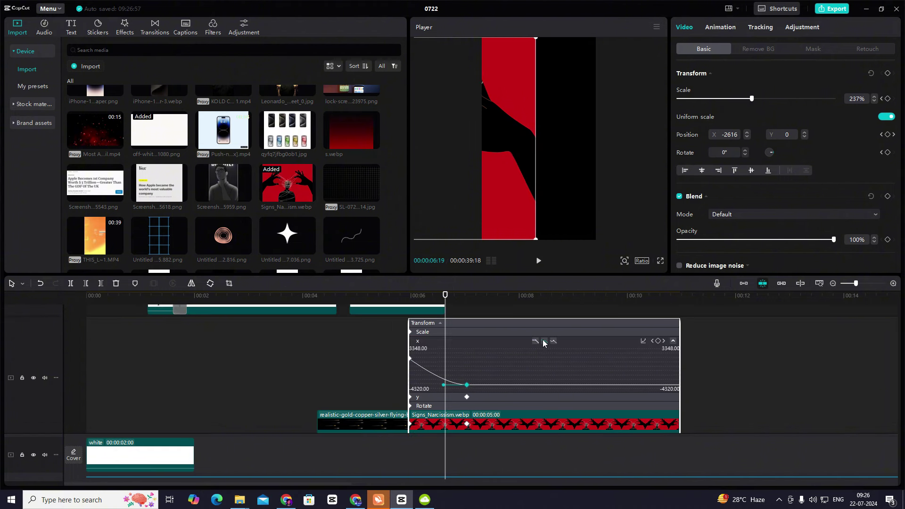
double_click(446, 399)
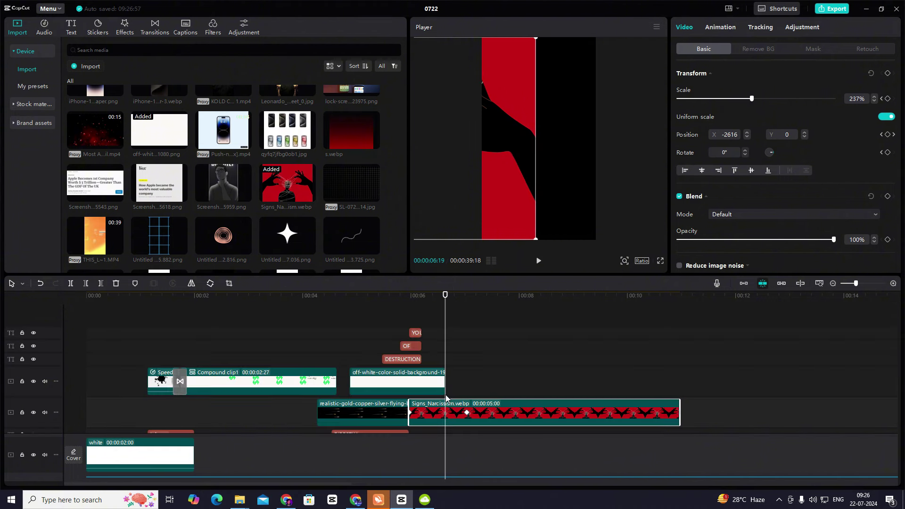
- Replay from the DESTRUCTION OF YOUR text to check the eased pan across the red image
click(393, 319)
key(space)
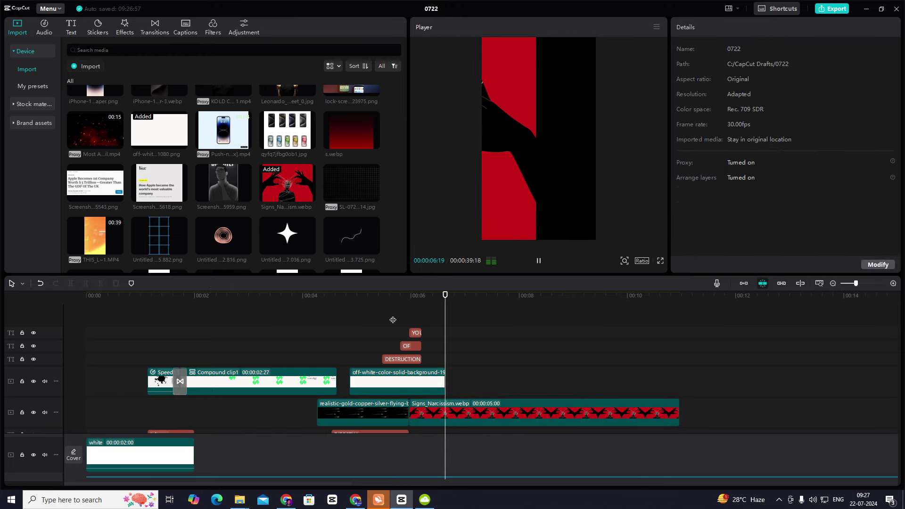
click(393, 320)
drag(394, 320, 410, 336)
key(space)
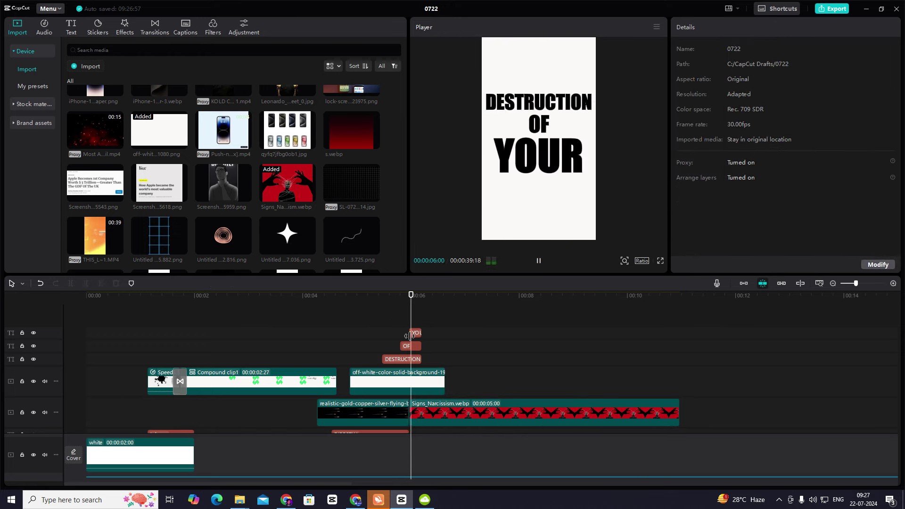
key(space)
- Move the first keyframe of Signs_Narcissism.webp to about 00:00:06:07, where the off-white background begins sliding out
click(439, 415)
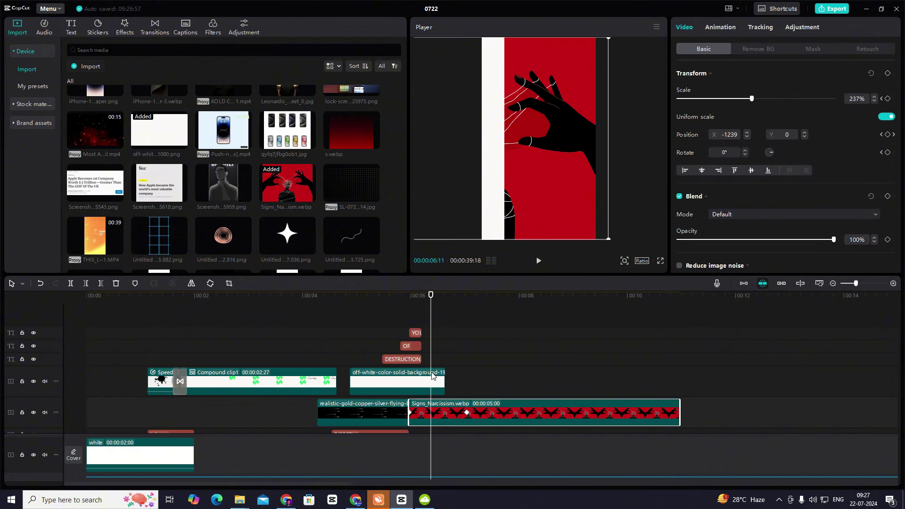
mouse_move(429, 359)
mouse_down()
mouse_move(411, 359)
mouse_move(425, 360)
mouse_up()
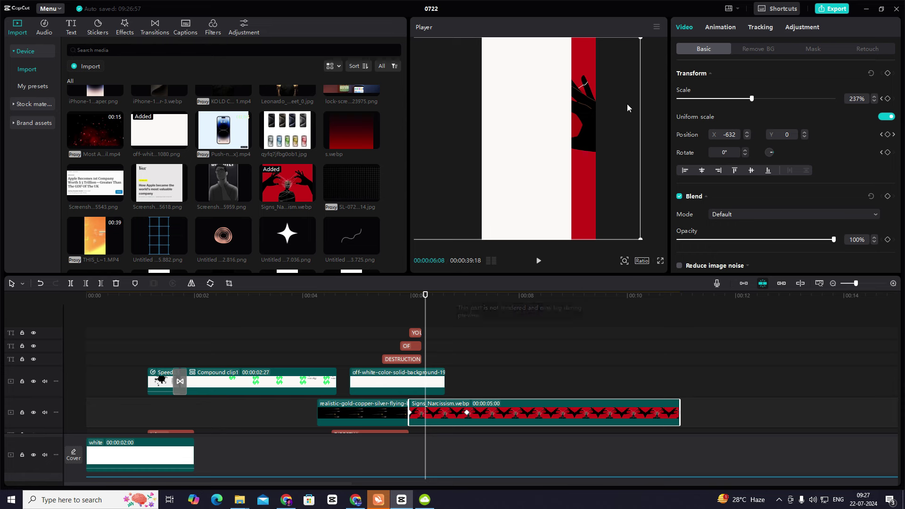
mouse_move(426, 330)
mouse_down()
mouse_move(410, 328)
mouse_move(427, 335)
mouse_up()
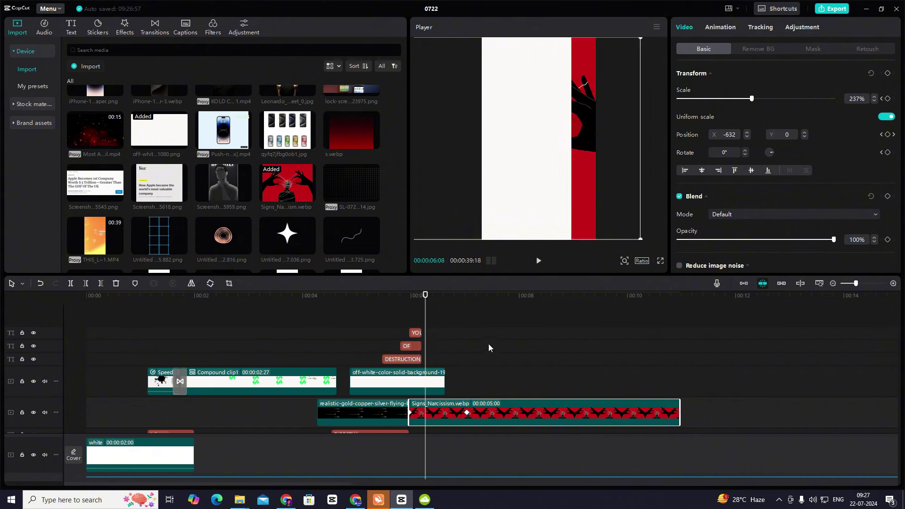
click(413, 415)
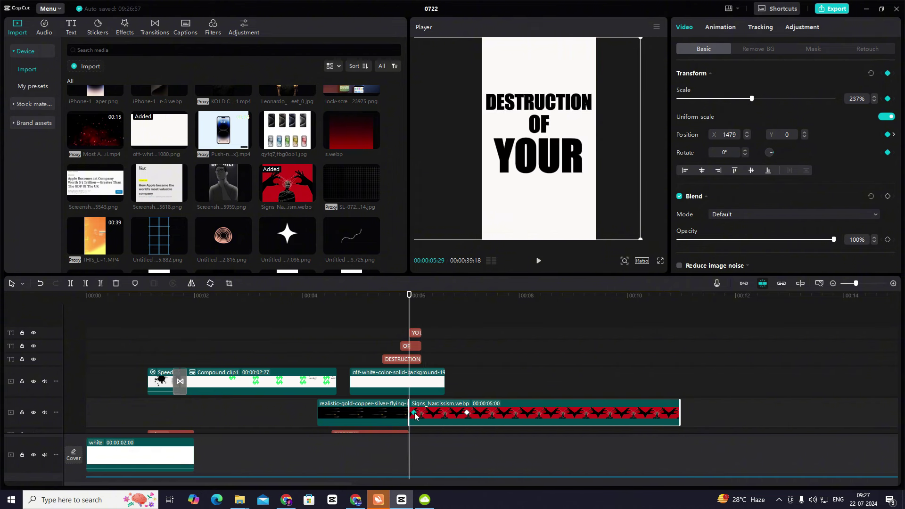
- Add a position keyframe at 00:00:06:11 with the red image shifted right to frame its left hand
drag(411, 323, 427, 330)
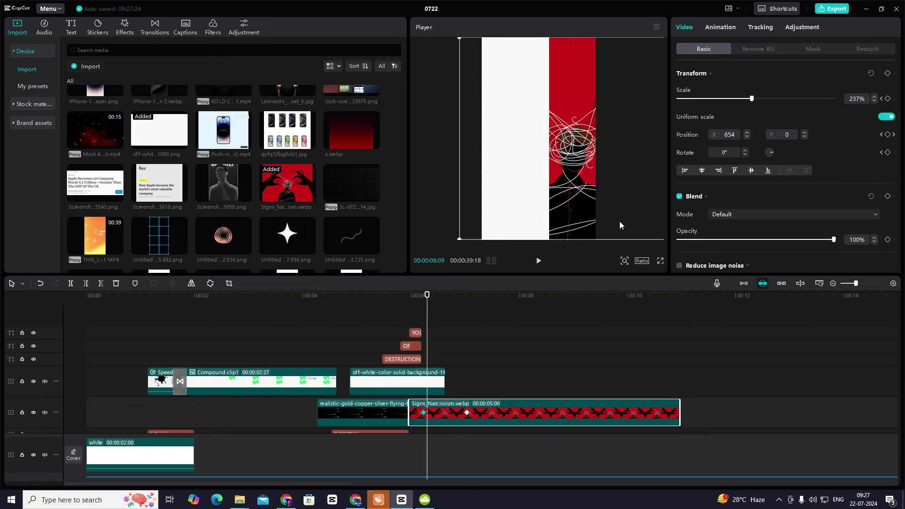
key(Right)
key(Right)
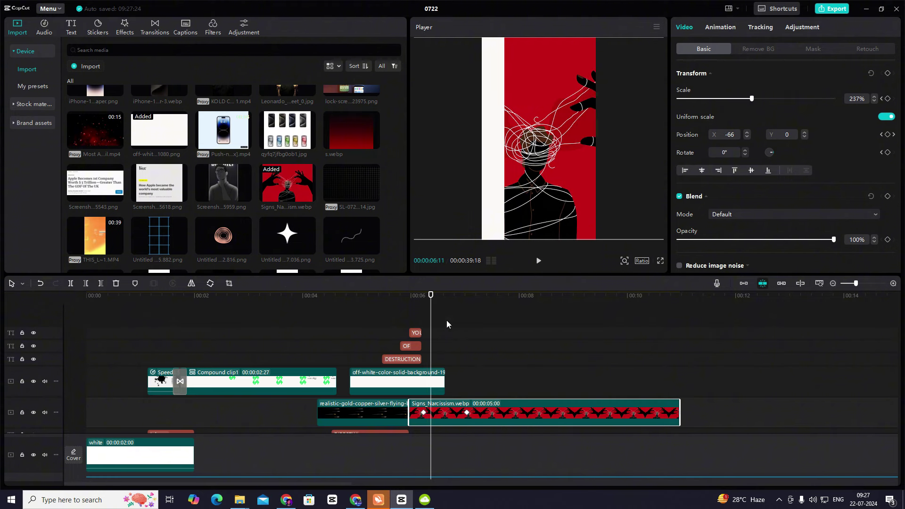
drag(550, 177, 635, 177)
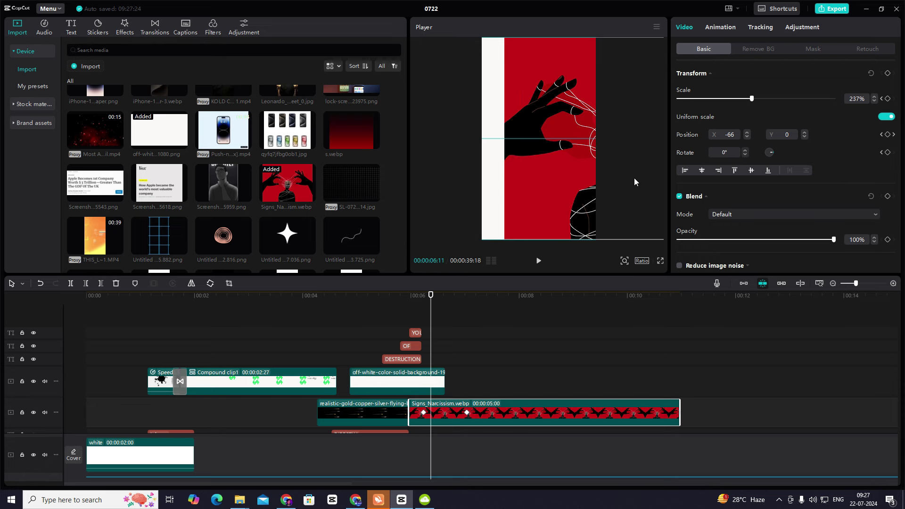
- Step frame by frame through the red image's pan to 00:00:06:22, then replay the transition from 00:00:05:29
key(Right)
key(Right)
key(Right)
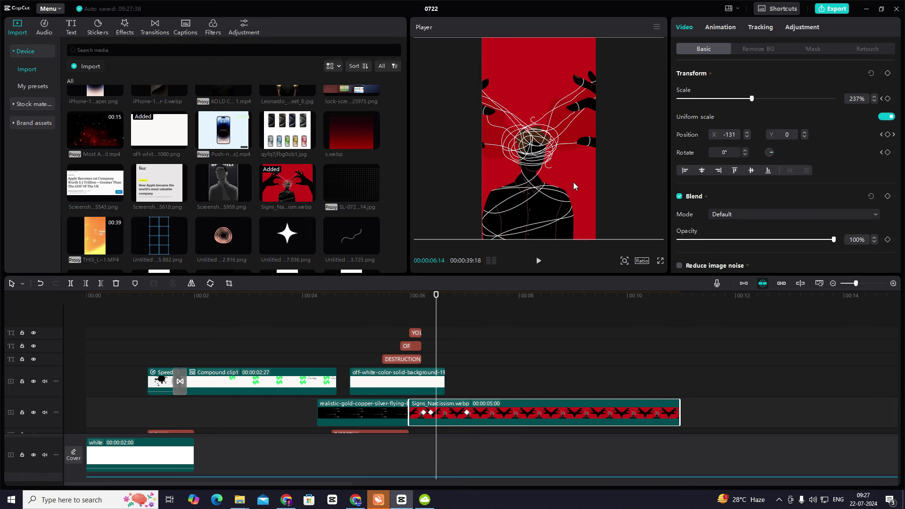
key(Right)
key(Right)
key(Right)
key(Right)
key(Right)
key(Right)
key(Right)
key(Right)
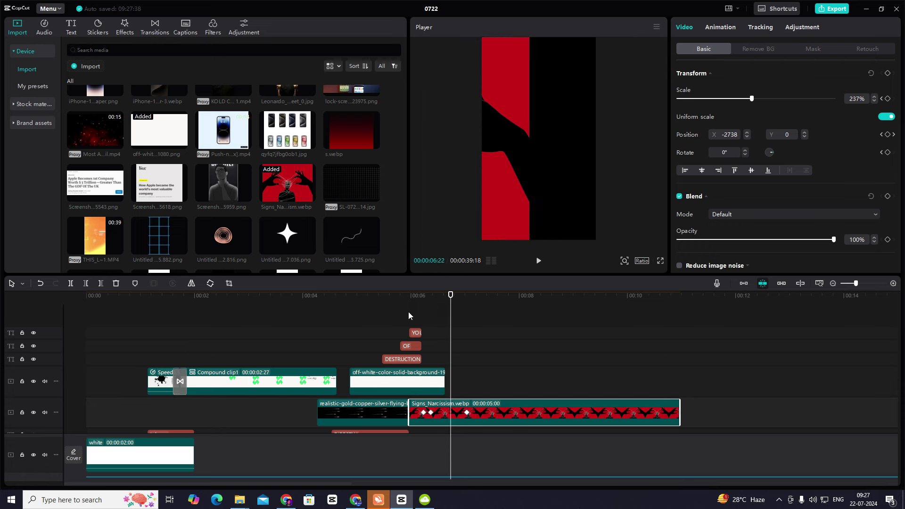
click(408, 316)
key(space)
click(408, 316)
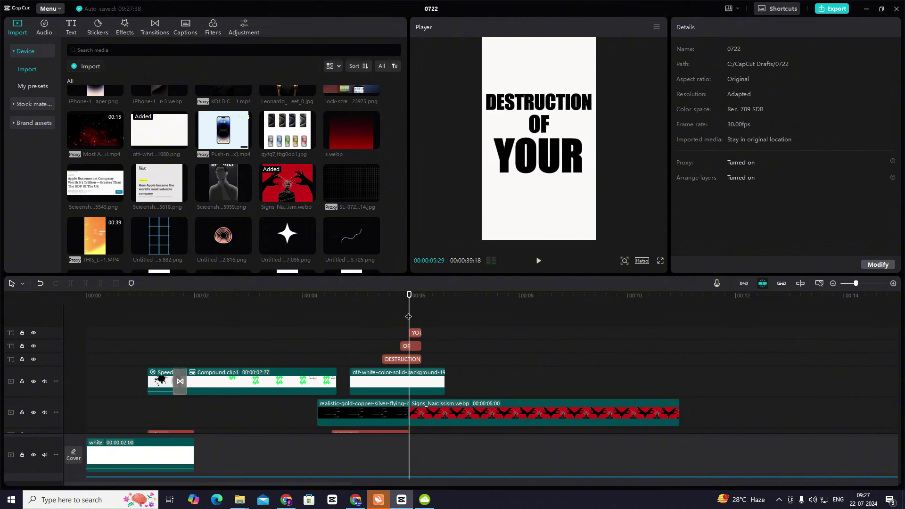
- Replay the off-white-to-red transition from 00:00:05:29 and again from 00:00:05:06 to check the red image's pan
key(space)
key(space)
click(434, 420)
key(space)
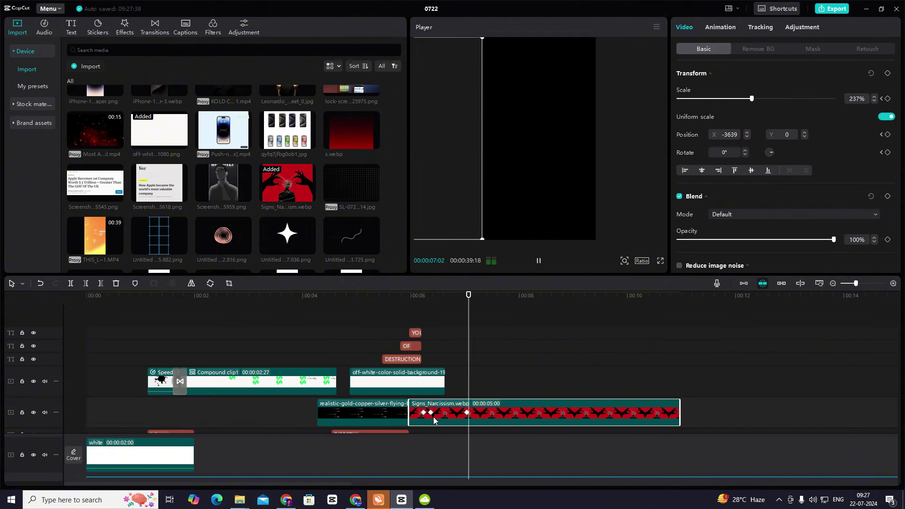
click(463, 372)
click(409, 316)
click(408, 380)
click(367, 316)
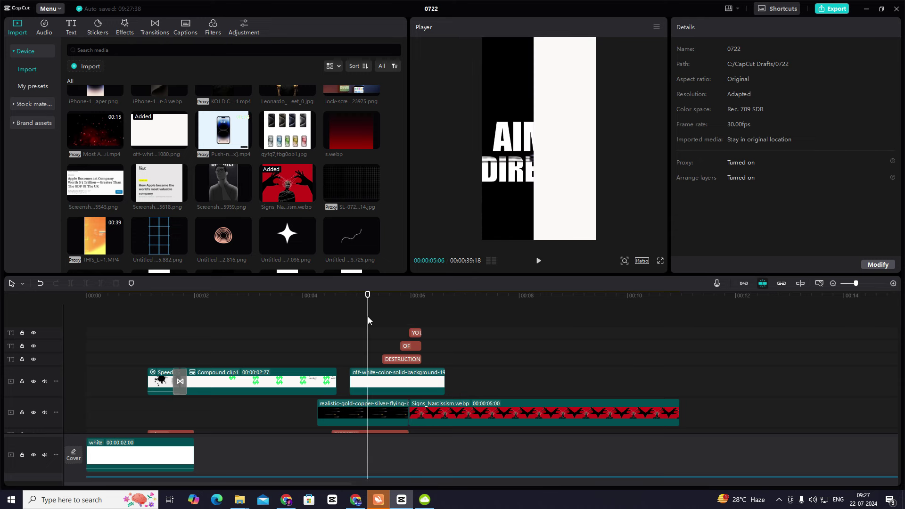
key(space)
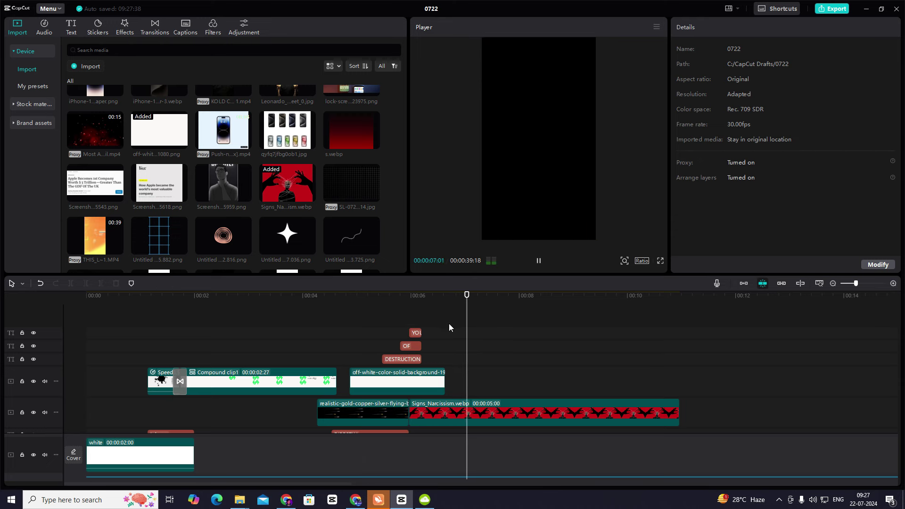
key(space)
- Delete all three keyframes from the Signs_Narcissism.webp clip
click(369, 320)
drag(369, 321, 433, 373)
click(424, 383)
click(433, 412)
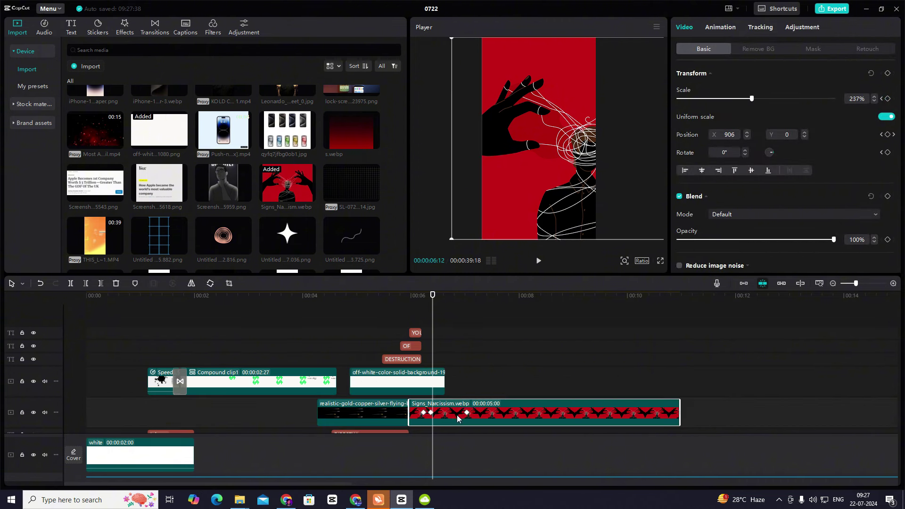
click(467, 414)
key(Delete)
click(431, 413)
key(Delete)
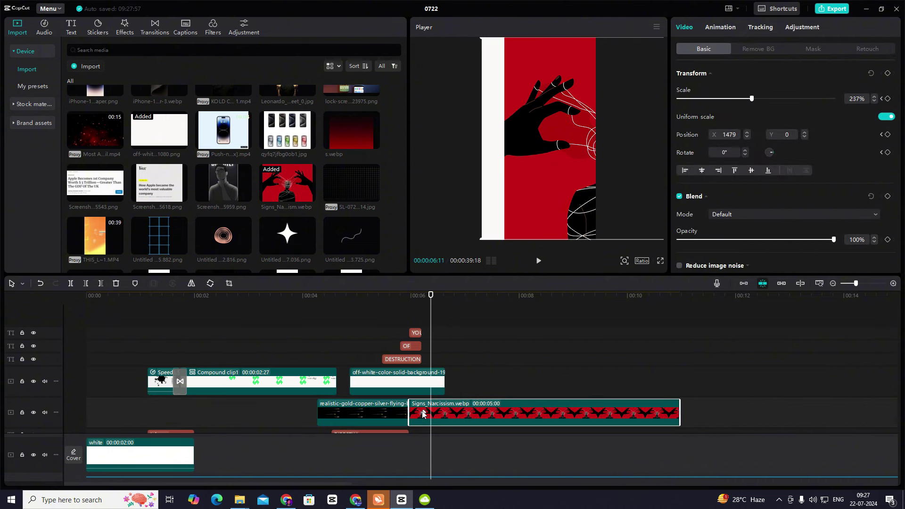
click(424, 413)
key(Delete)
- Move the Signs_Narcissism.webp clip to start at 00:00:06:07, where the off-white background begins sliding out
mouse_move(424, 322)
mouse_down()
mouse_move(410, 315)
mouse_move(422, 315)
mouse_up()
key(Right)
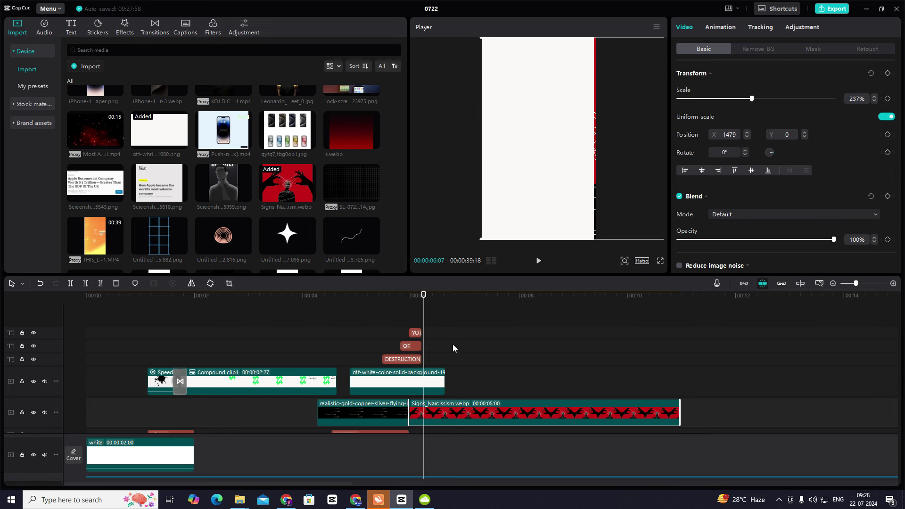
drag(435, 418, 450, 418)
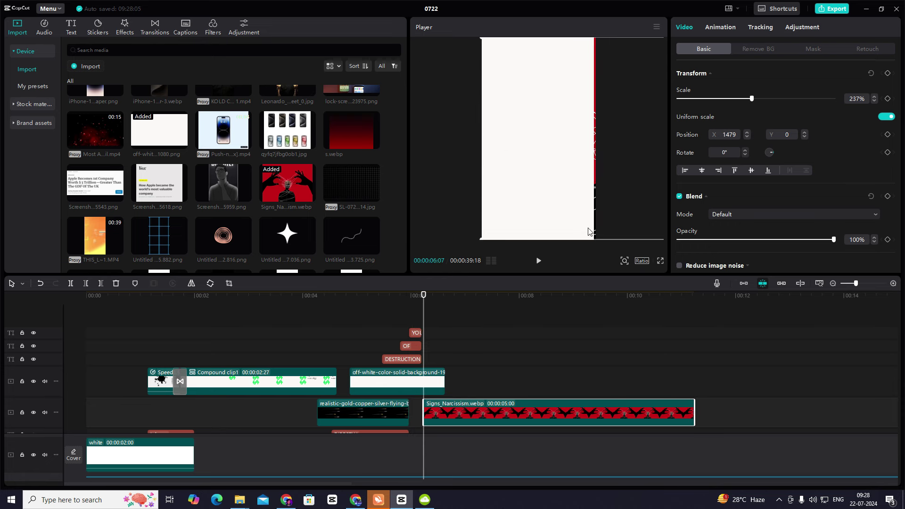
- Reposition the red image to X -48, Y 0 so the tangled figure is centred in the frame
key(Right)
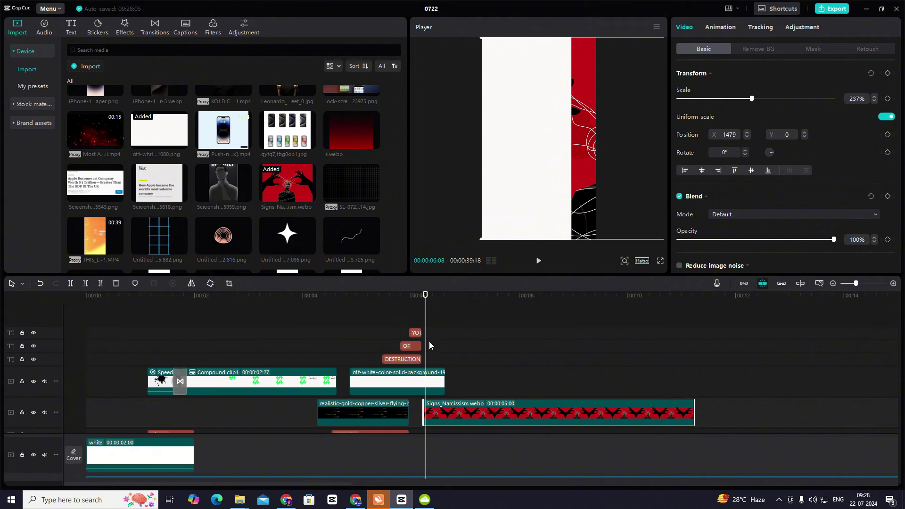
key(Left)
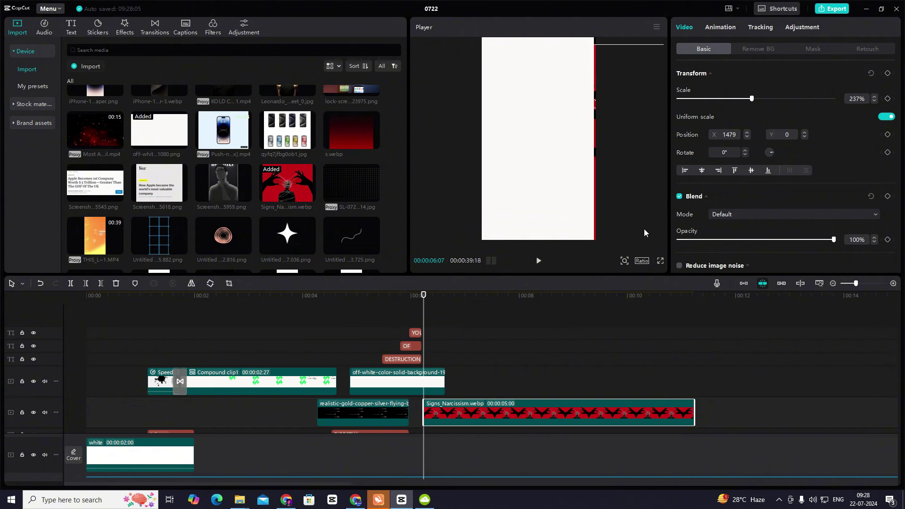
key(Right)
key(Right)
key(Right)
key(Right)
key(Right)
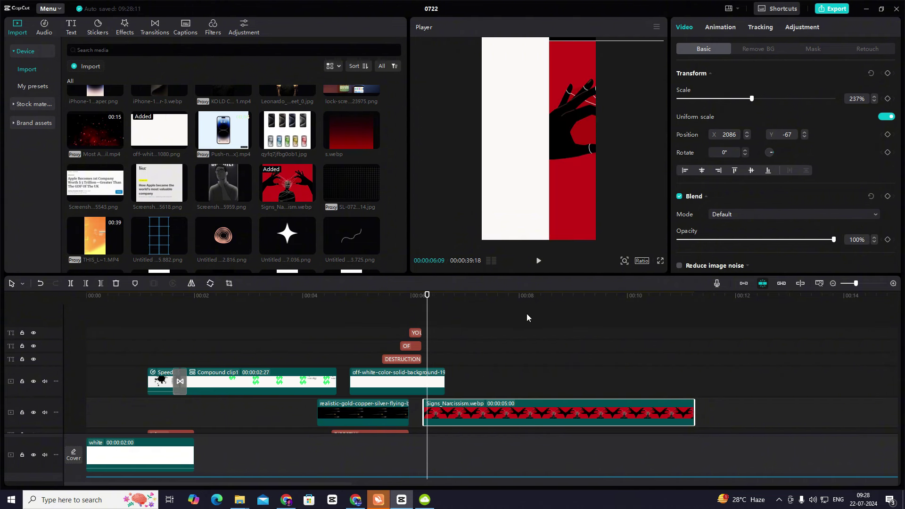
drag(532, 214, 472, 219)
drag(434, 342, 425, 340)
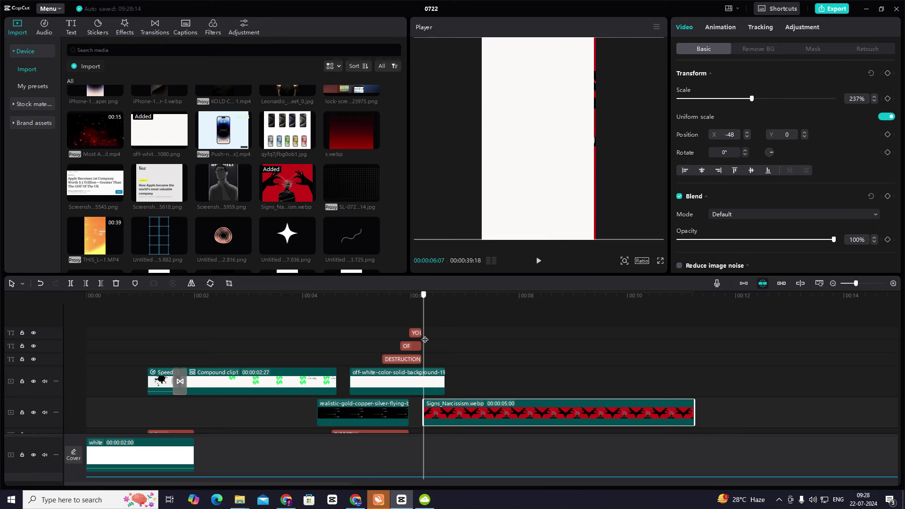
- Step through the background's slide from 00:00:06:07 to 00:00:06:12, then replay the transition with the DESTRUCTION OF YOUR text
key(Right)
key(Right)
key(Right)
key(Right)
key(Right)
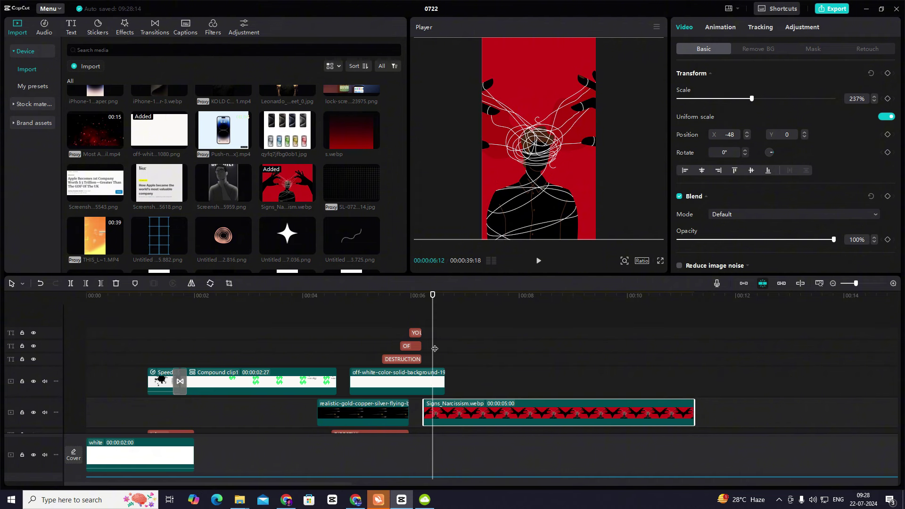
drag(435, 348, 423, 353)
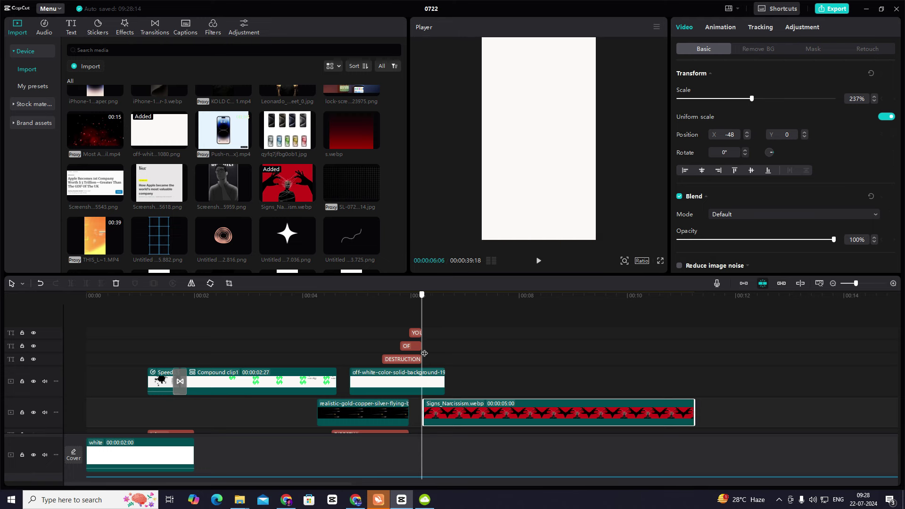
key(space)
key(space)
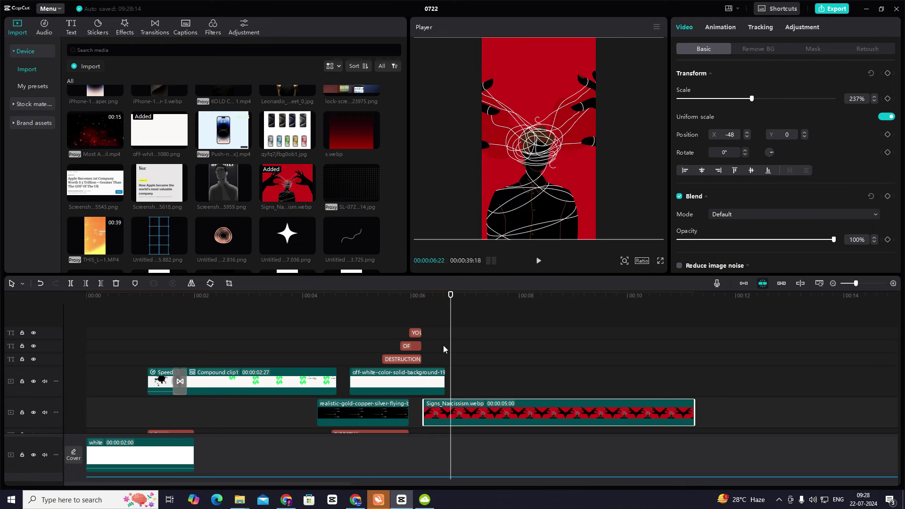
drag(451, 352, 376, 349)
key(space)
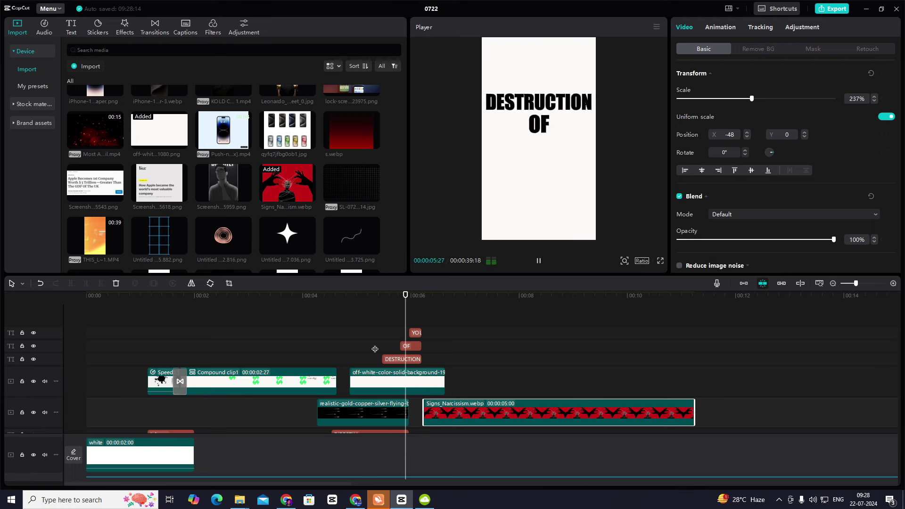
click(388, 327)
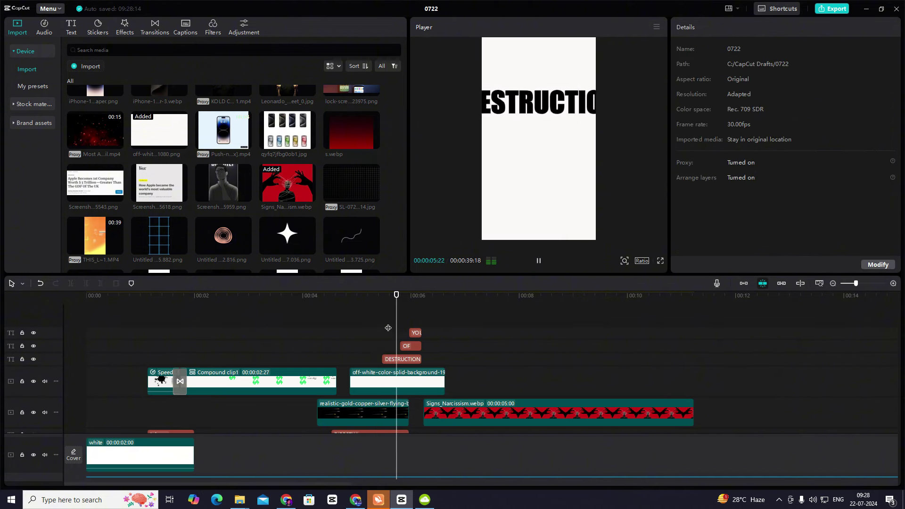
key(space)
- Trim the end of Signs_Narcissism.webp to a 00:00:01:22 duration and add a transform keyframe to it at 00:00:06:24
click(692, 402)
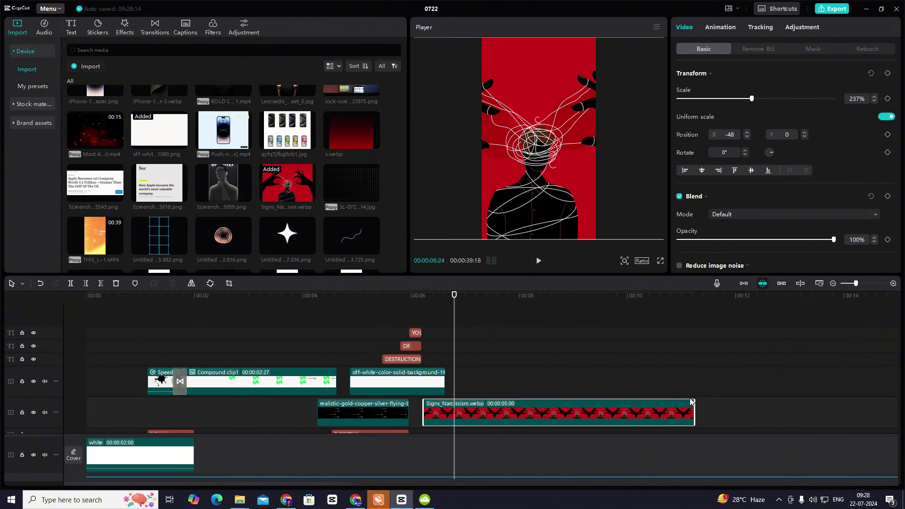
drag(691, 407, 515, 407)
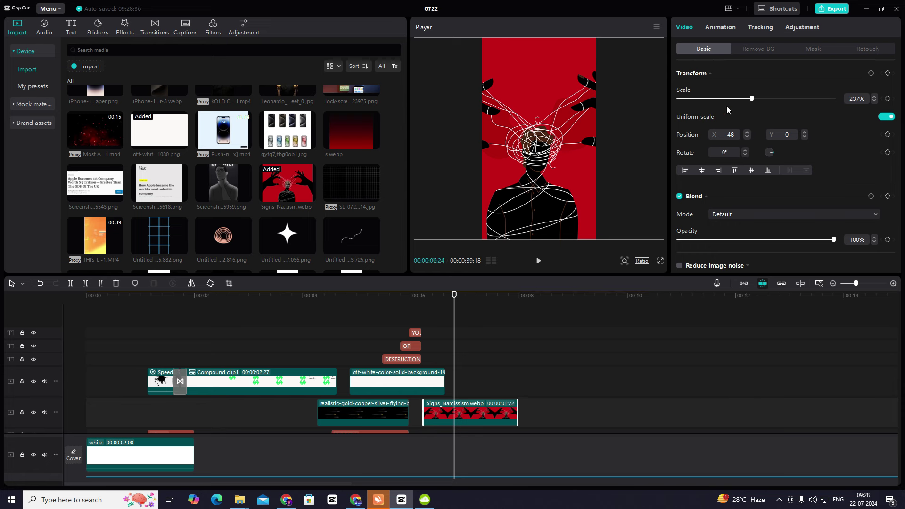
click(888, 74)
- Add a position keyframe at 00:00:07:14 with the red image moved out of the frame to X -3639, Y 0
key(space)
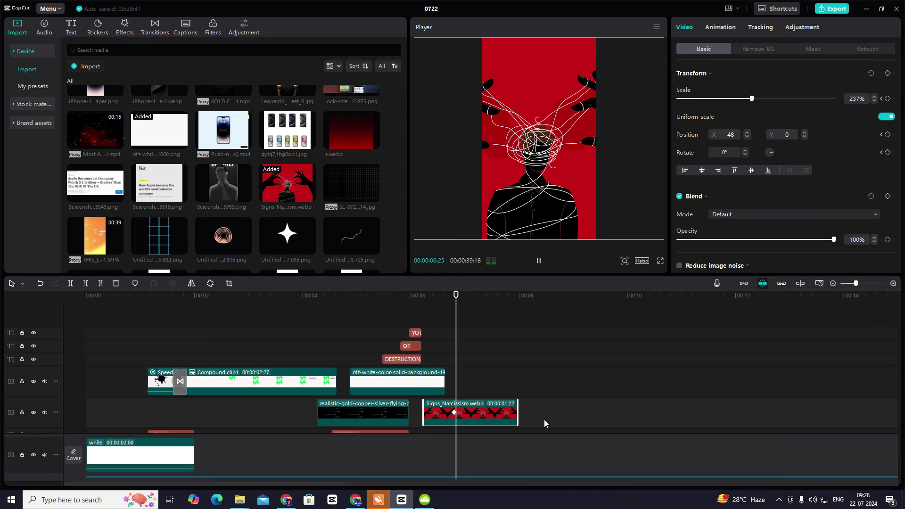
key(space)
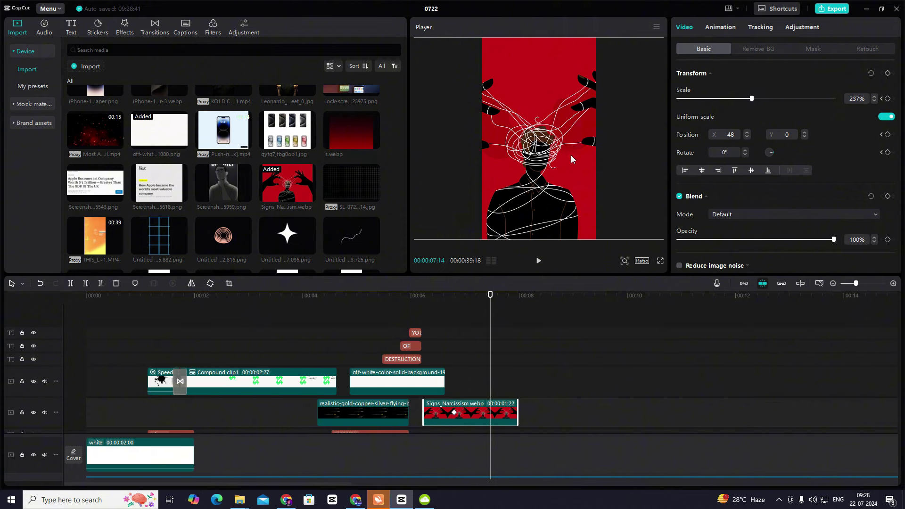
drag(571, 154, 381, 155)
- Replay the red image's slide out of the frame from 00:00:06:23
click(455, 354)
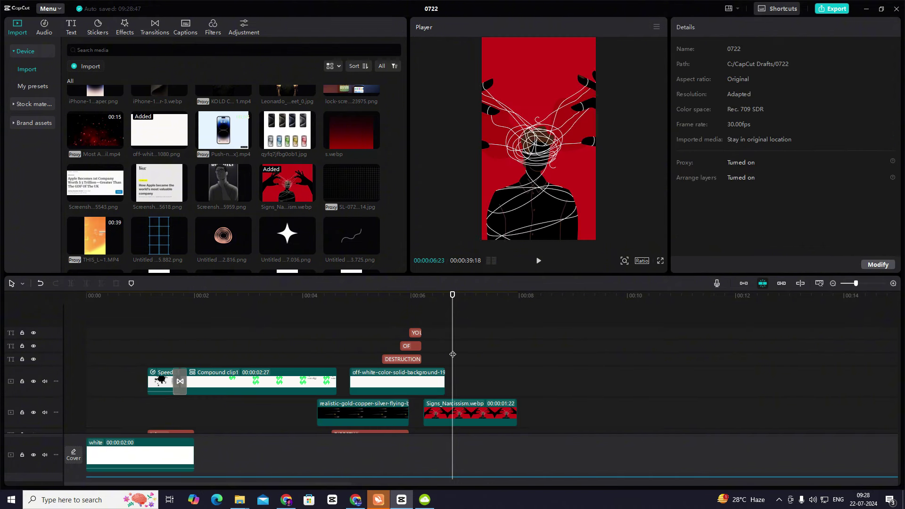
key(space)
key(space)
- Apply the Ease Out 3 graph to the X position keyframes of Signs_Narcissism.webp
click(486, 417)
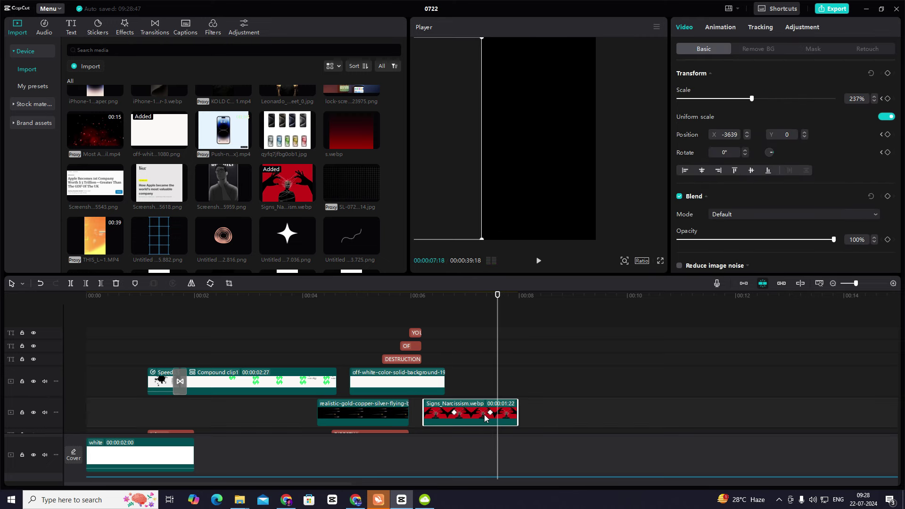
double_click(485, 418)
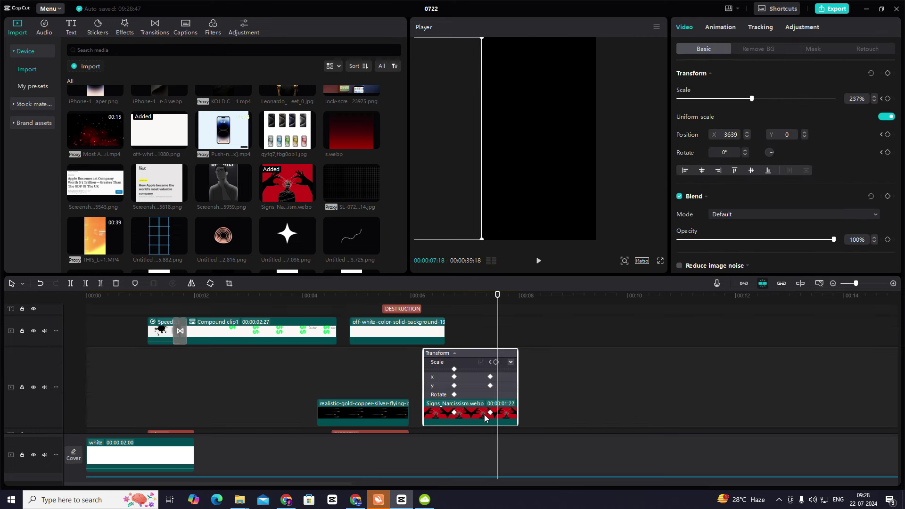
click(473, 376)
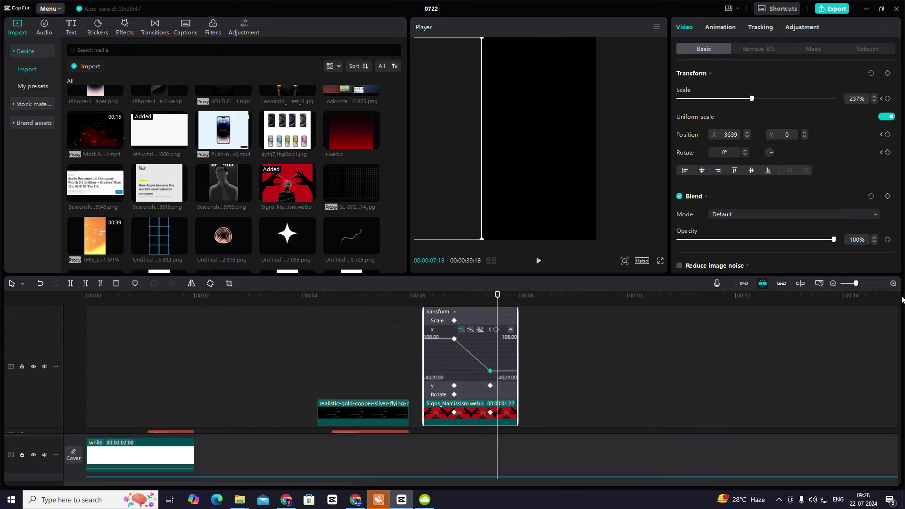
click(894, 283)
click(501, 330)
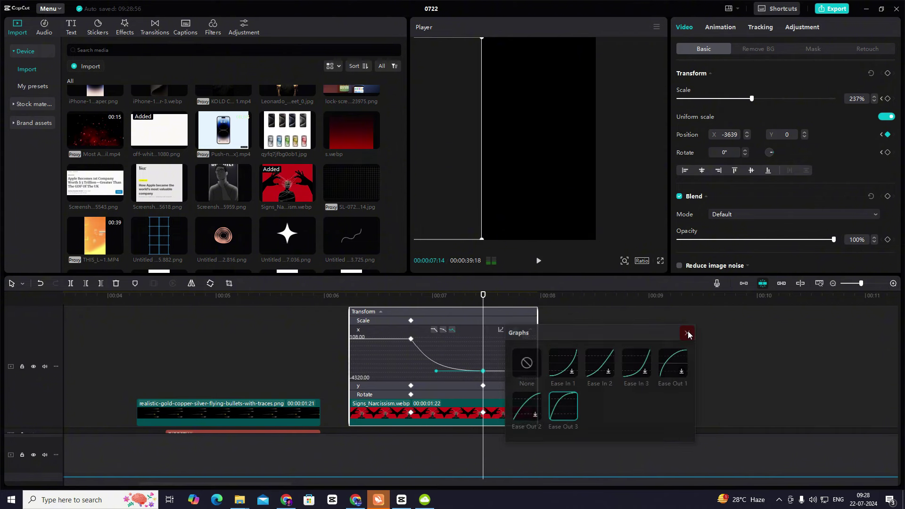
click(688, 333)
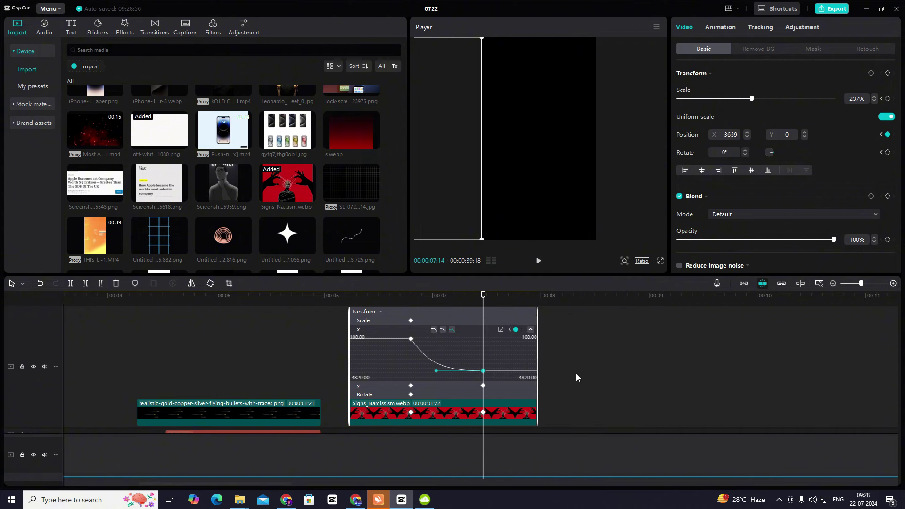
- Replay from the start of the Signs_Narcissism.webp clip to check its eased exit
click(577, 378)
click(354, 352)
key(space)
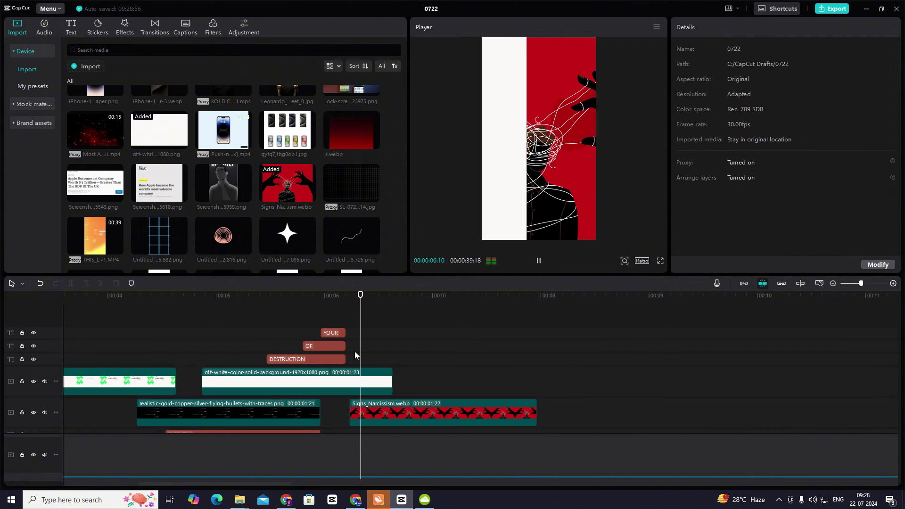
key(space)
click(385, 340)
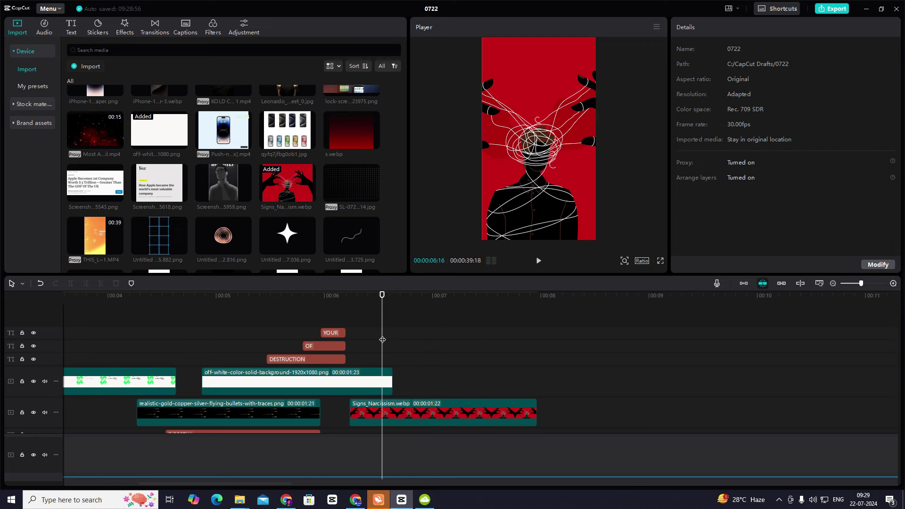
click(375, 339)
- Look through the imported media for a visual to follow the red image
scroll(261, 203, down, 3)
scroll(261, 202, down, 3)
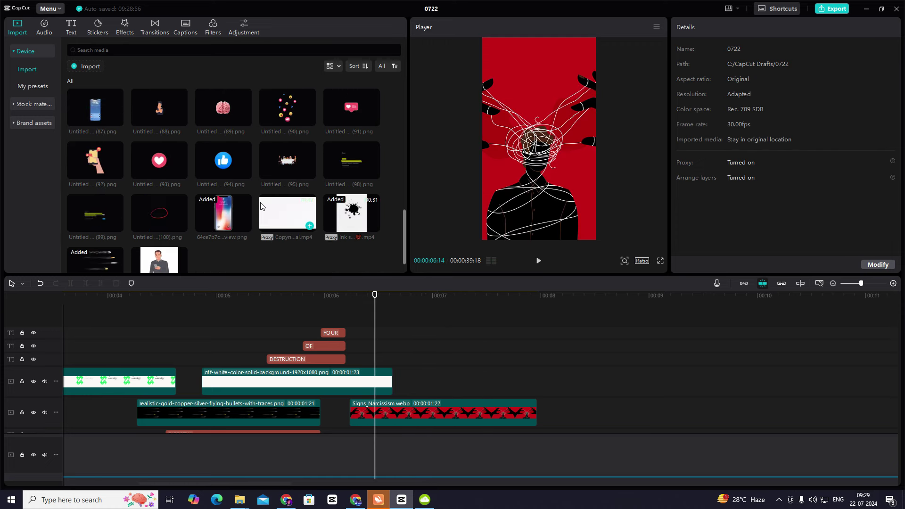
scroll(261, 204, up, 5)
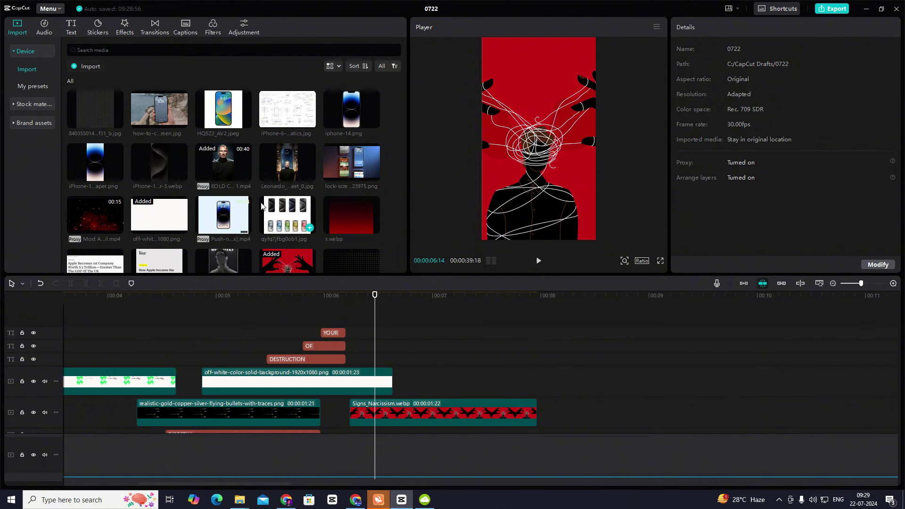
scroll(263, 208, down, 3)
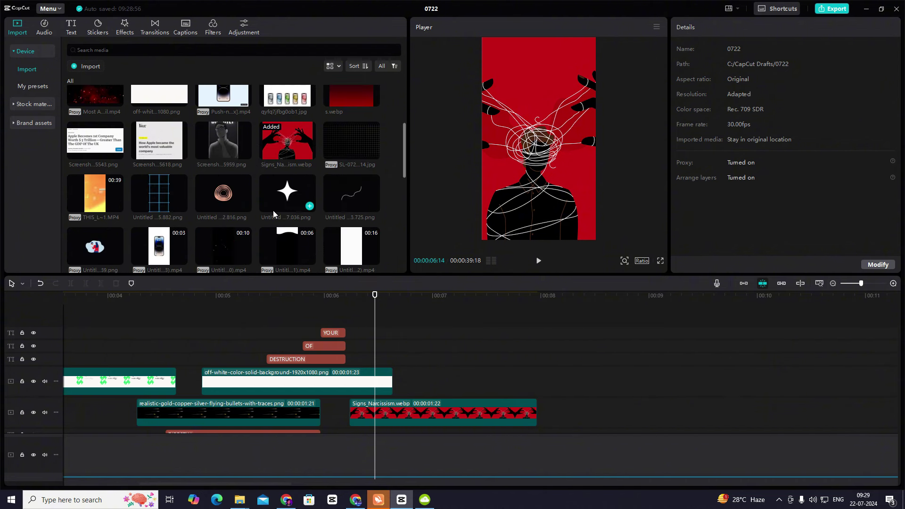
scroll(274, 212, down, 1)
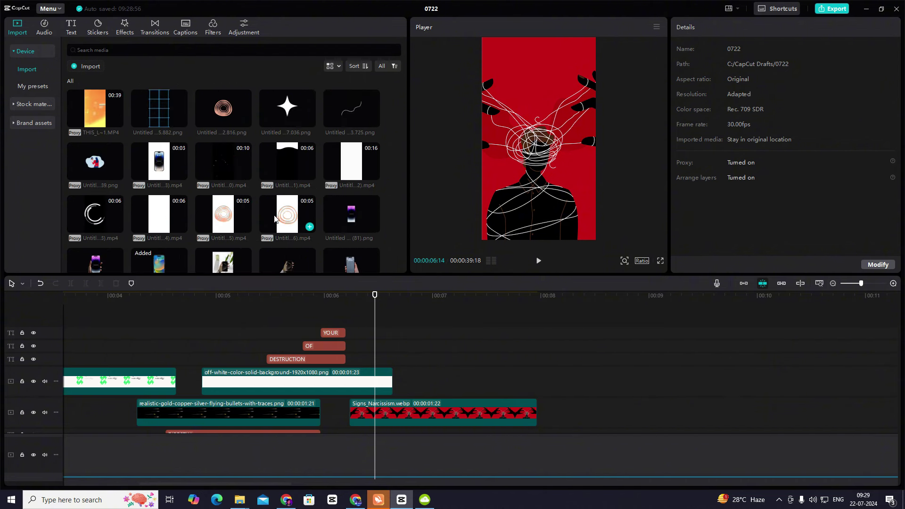
- Place 8974052.jpg on the main track at 00:00:07:12 and scale it to 177% to fill the frame's height
drag(360, 295, 313, 308)
key(space)
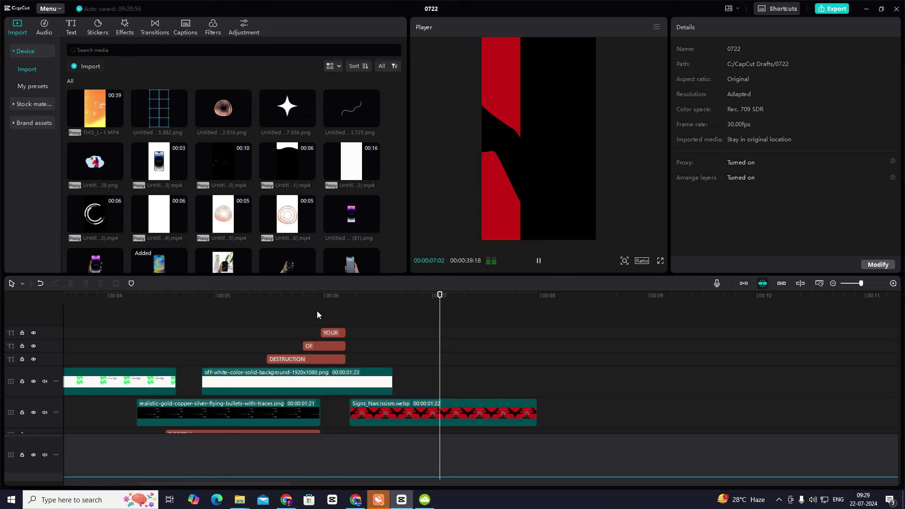
drag(368, 319, 477, 380)
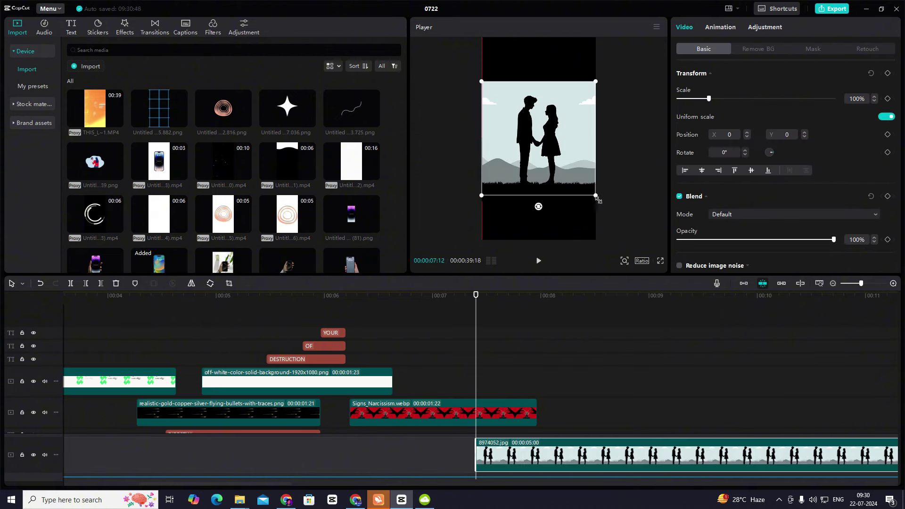
drag(596, 197, 639, 266)
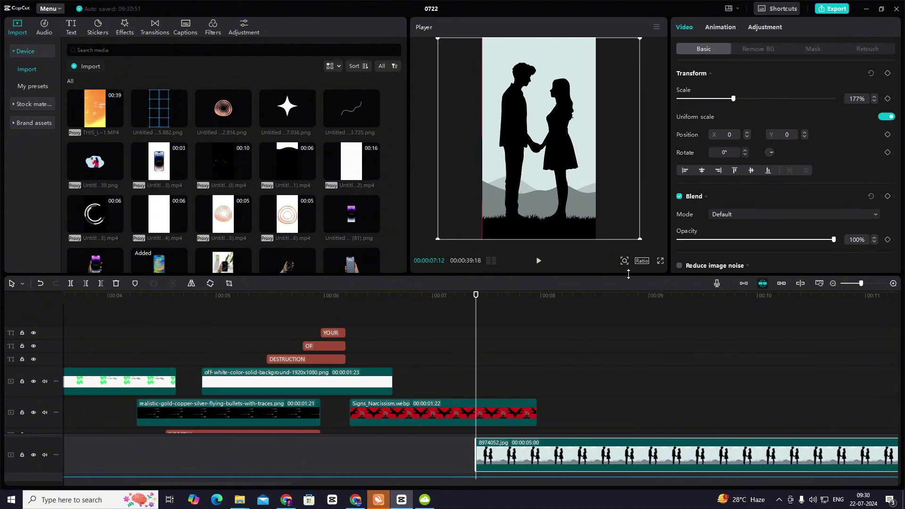
- Move 8974052.jpg from the main track to an overlay track beneath Signs_Narcissism.webp, starting at 00:00:06:25
drag(420, 347, 396, 348)
key(space)
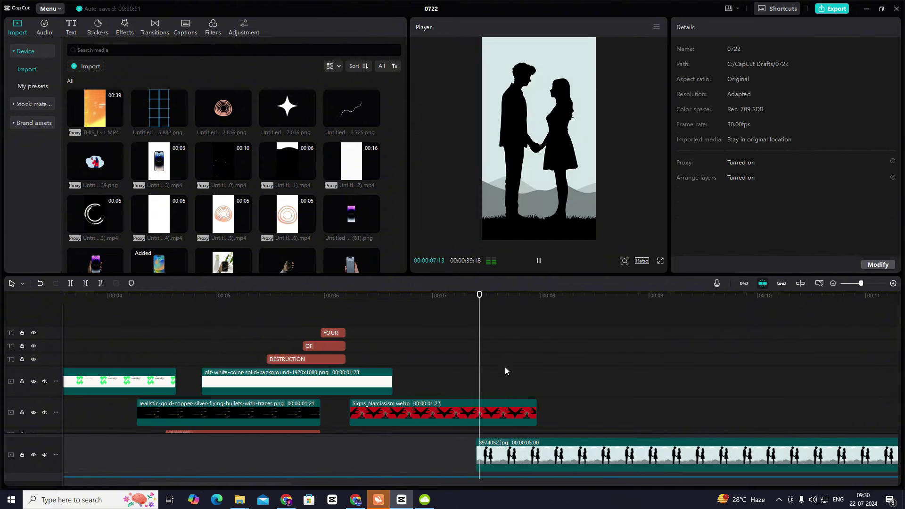
key(space)
click(504, 452)
scroll(426, 364, down, 3)
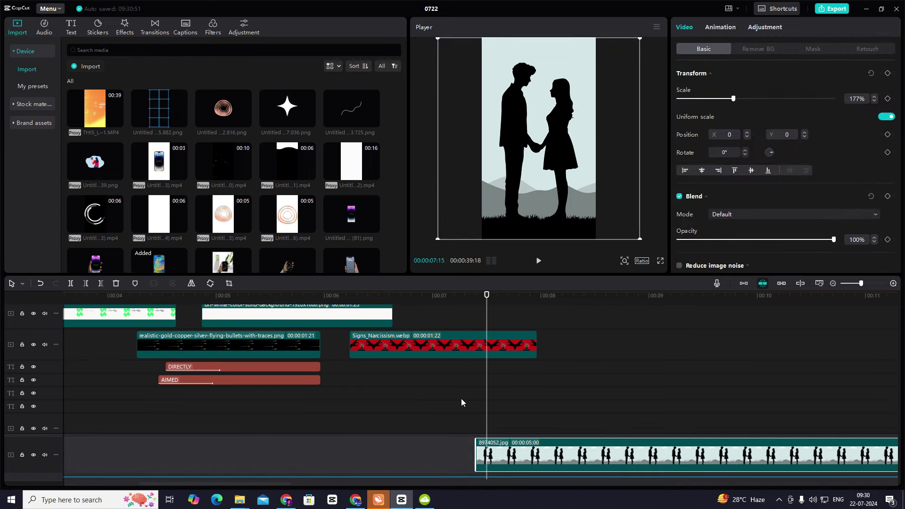
click(436, 389)
click(448, 352)
drag(433, 317, 420, 316)
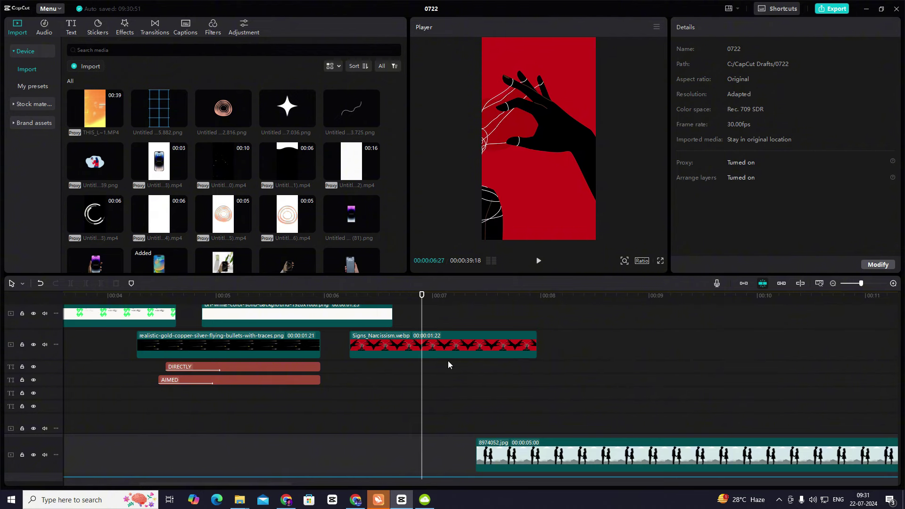
drag(512, 455, 449, 404)
click(408, 316)
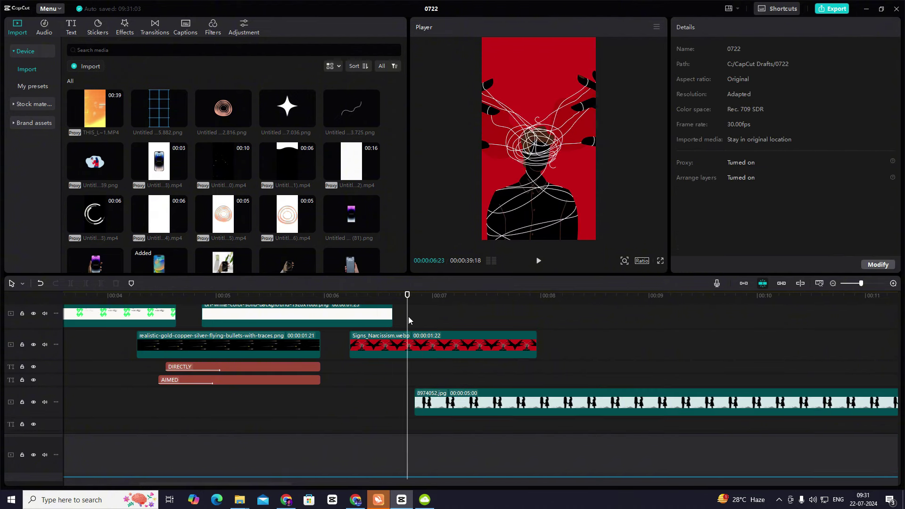
- Play from 00:00:06:10 to check how the departing red image reveals the couple image against the voice-over
click(361, 329)
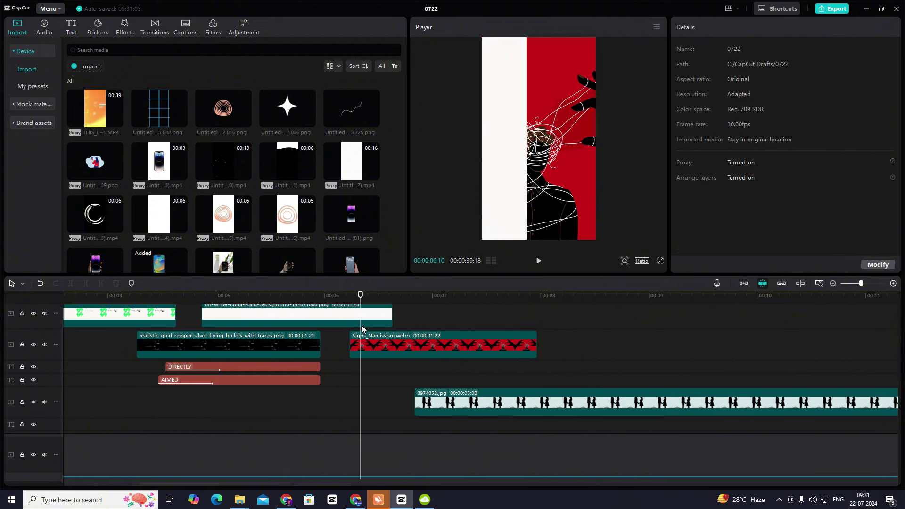
key(space)
key(space)
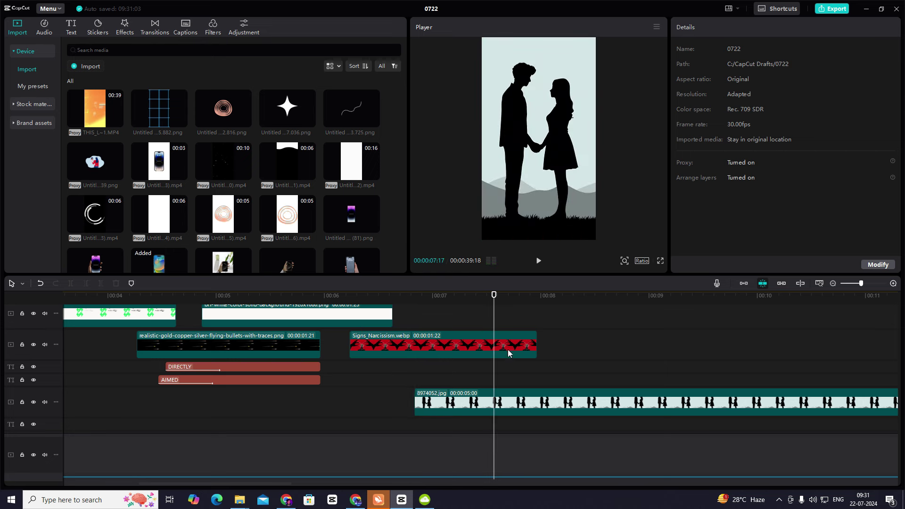
scroll(508, 349, up, 2)
key(space)
scroll(631, 338, down, 3)
key(space)
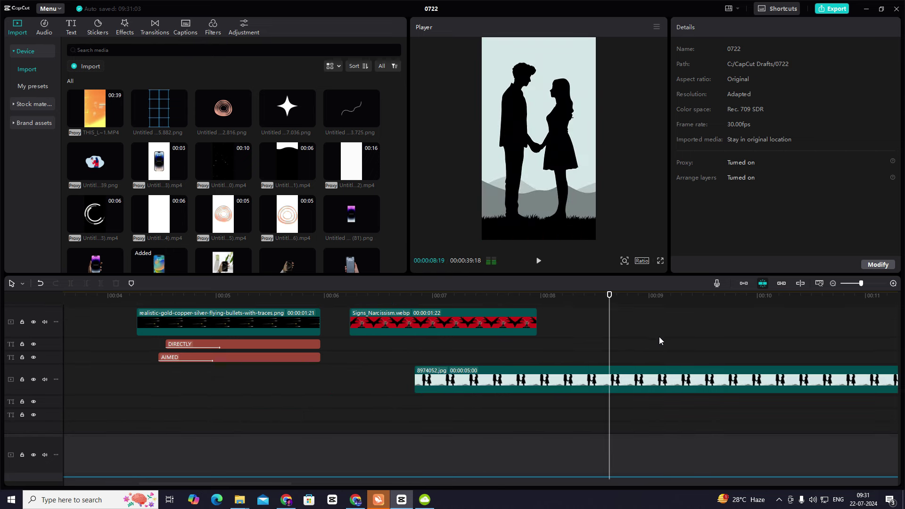
- Locate the end of the voice-over phrase and cut off the part of 8974052.jpg after 00:00:08:16
click(621, 377)
key(space)
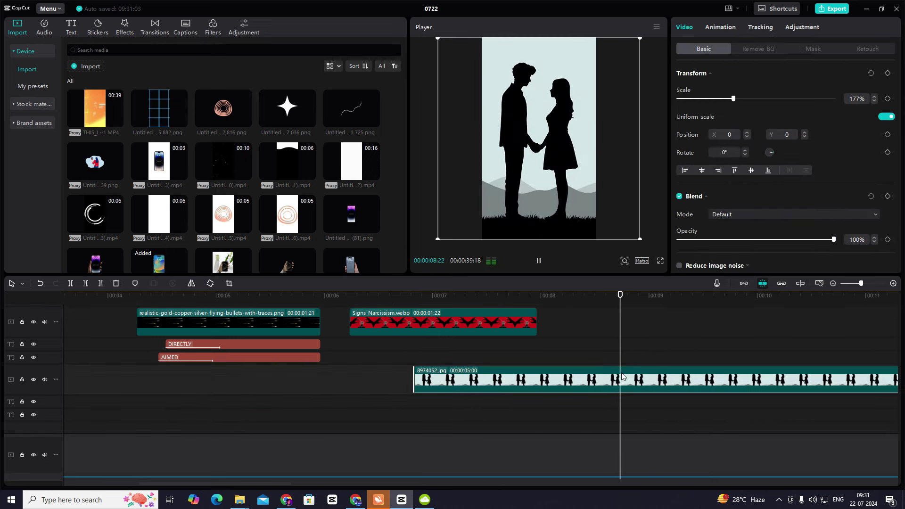
click(581, 342)
key(space)
key(space)
click(598, 359)
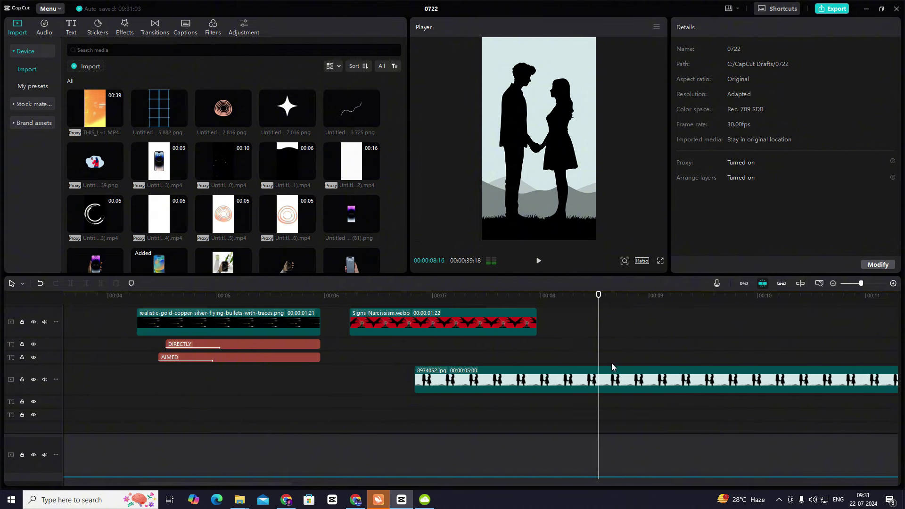
click(616, 384)
key(Delete)
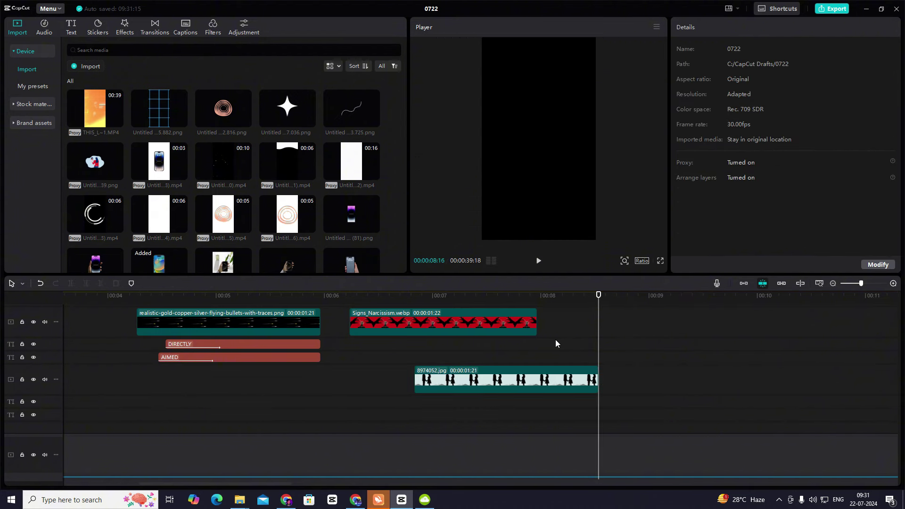
- Play the video from the beginning to review the sequence with the shortened couple image
drag(26, 348, 26, 348)
key(space)
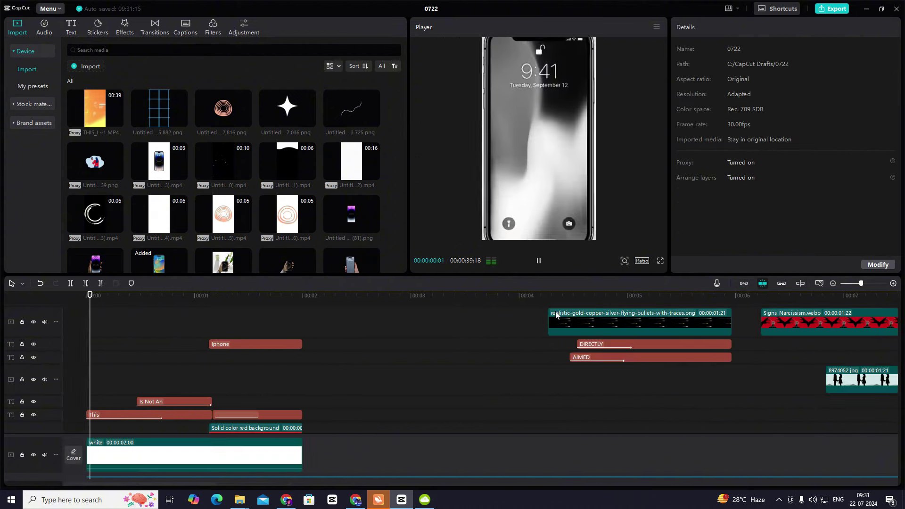
click(834, 283)
click(834, 283)
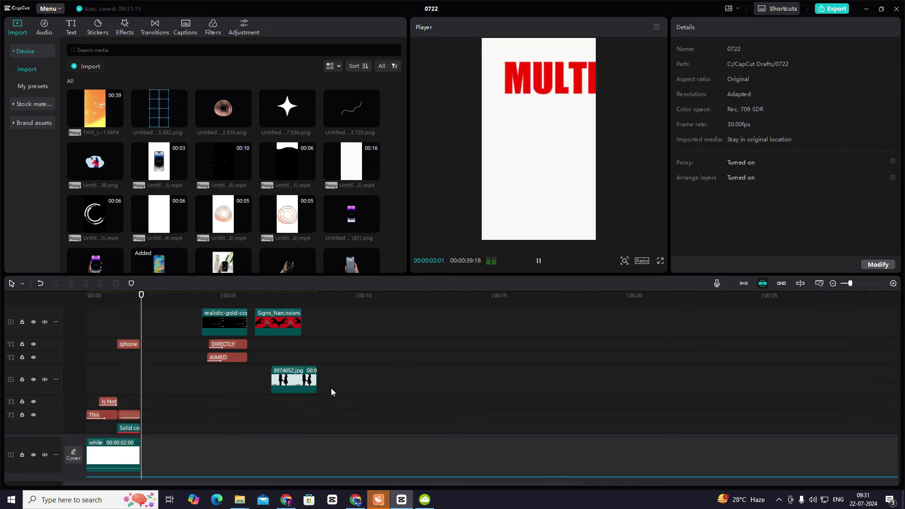
scroll(331, 389, up, 3)
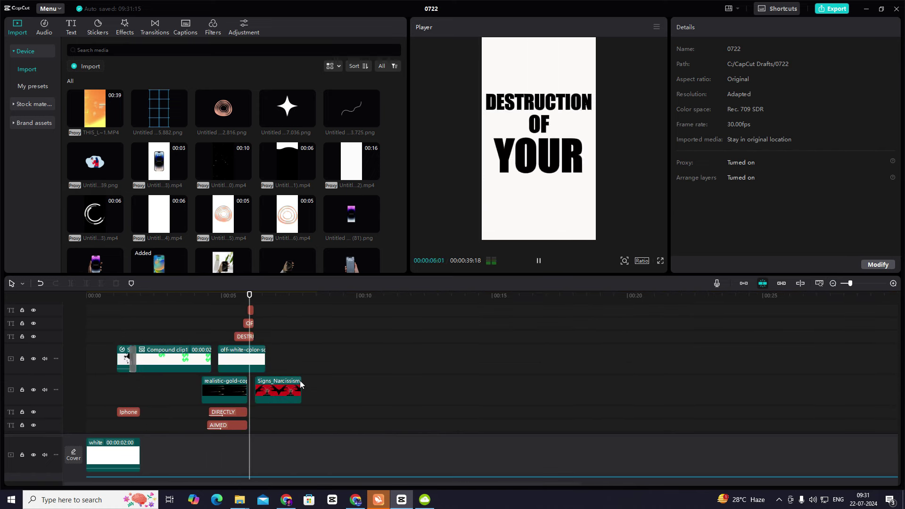
key(space)
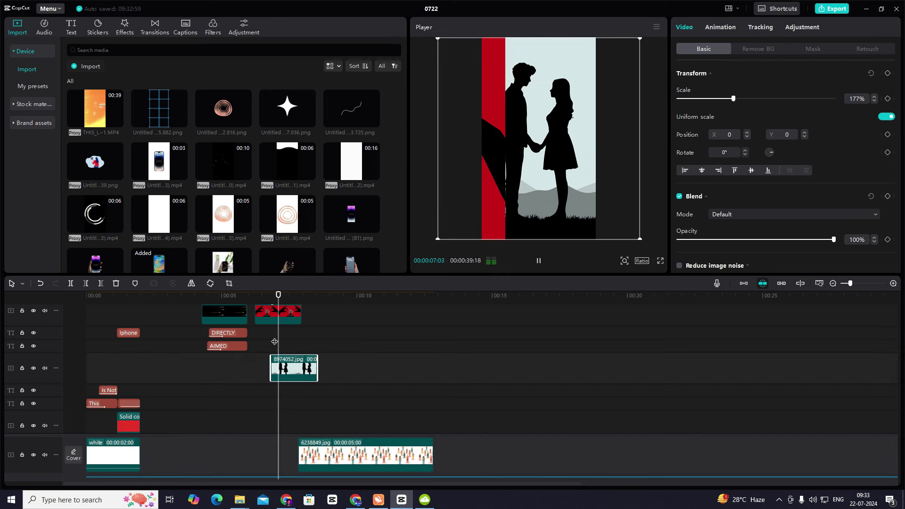
- Keyframe 8974052.jpg to slide off the frame's left edge, reaching X -2995 at 00:00:08:14, and move 6238849.jpg to an overlay track starting at 00:00:07:29
key(space)
key(space)
key(space)
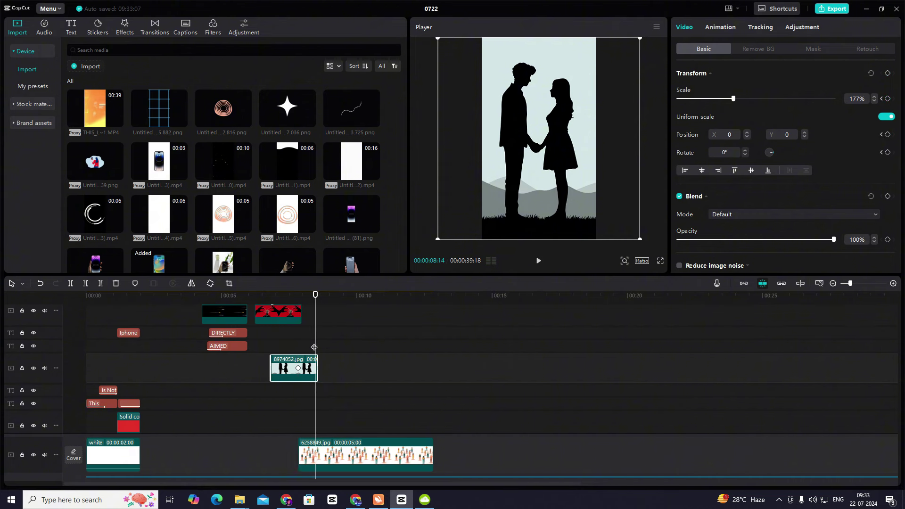
drag(561, 154, 403, 201)
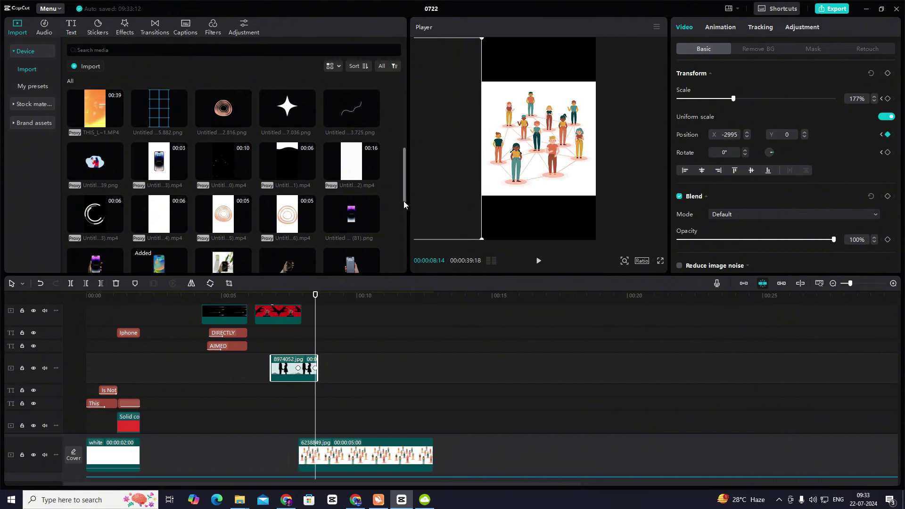
drag(332, 465, 336, 422)
- Apply the Ease Out 3 graph to the X position keyframes of 8974052.jpg and hide its keyframe graph
click(311, 352)
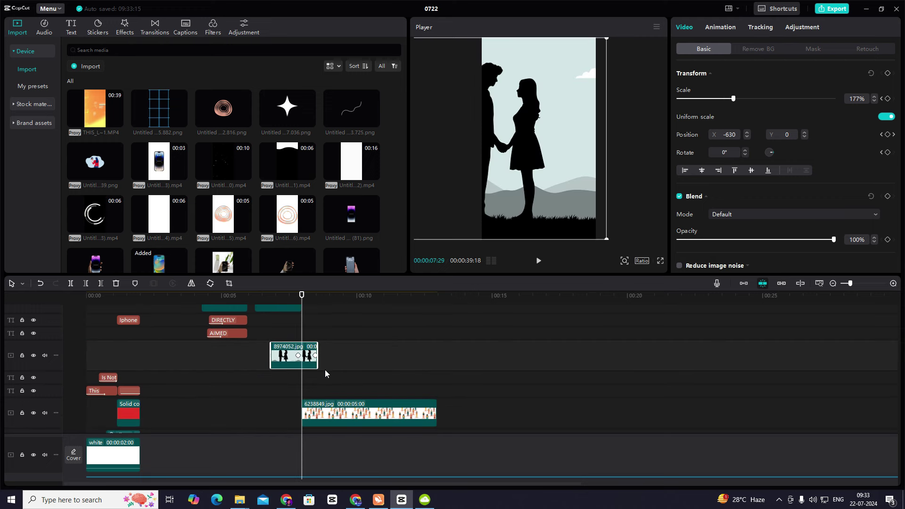
click(893, 283)
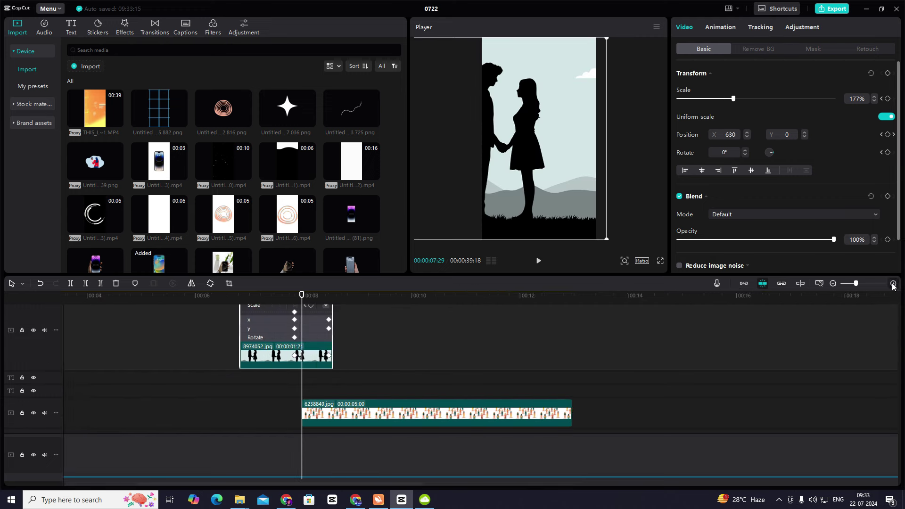
click(893, 283)
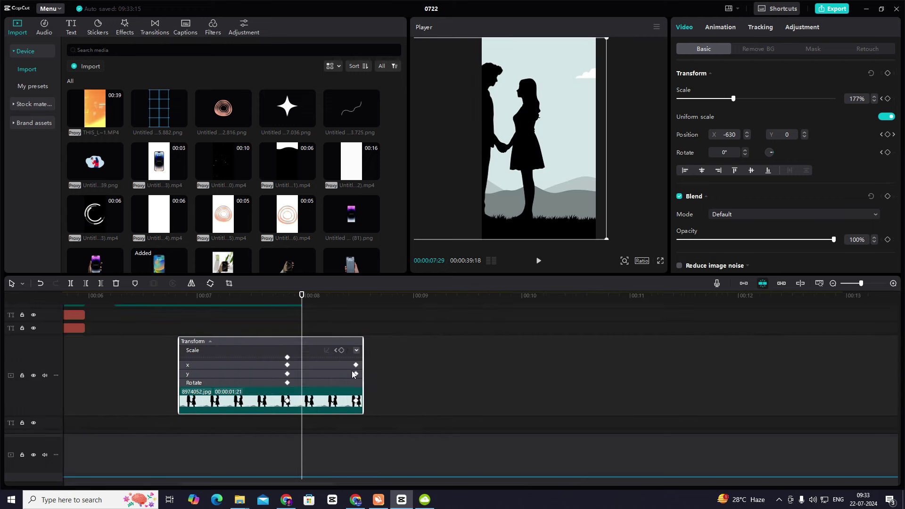
click(308, 364)
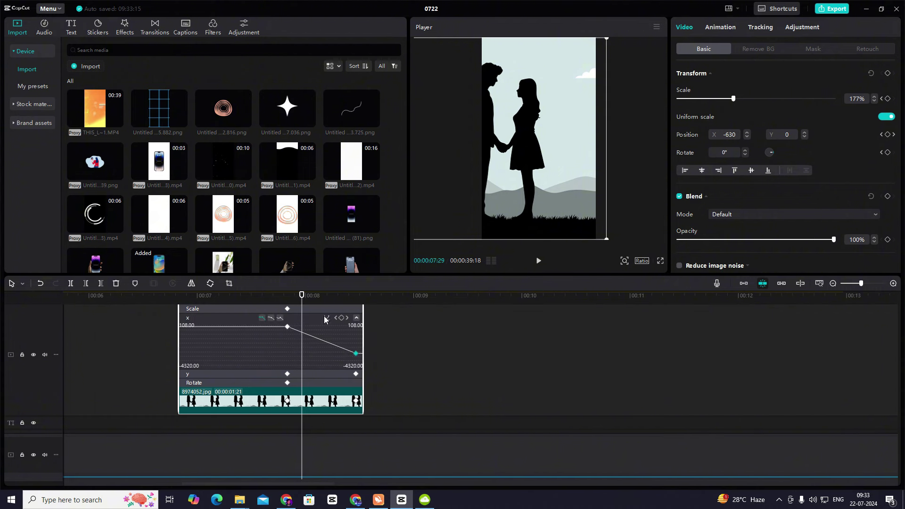
click(327, 318)
click(390, 393)
click(512, 322)
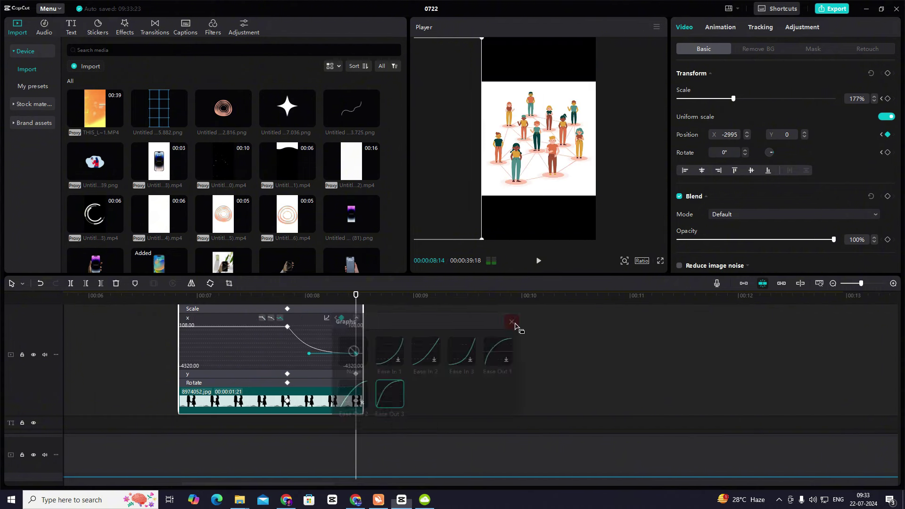
key(alt+k)
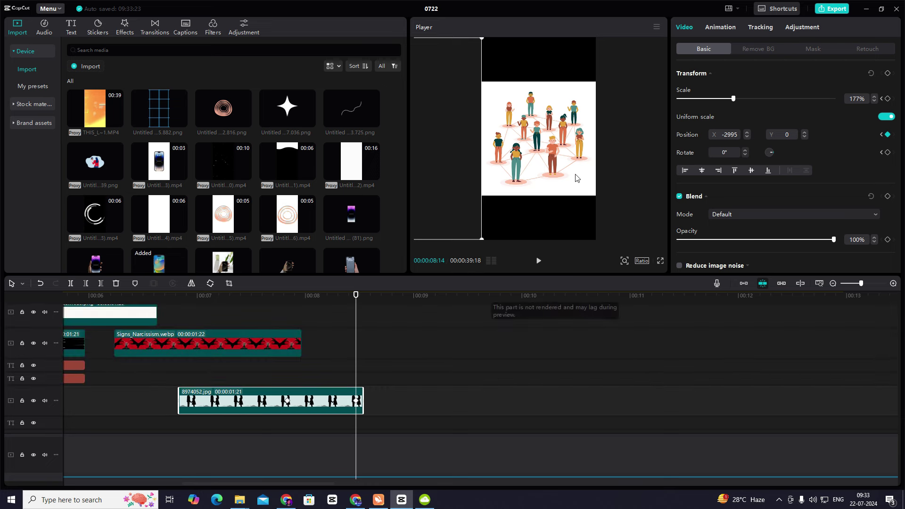
- Scale 6238849.jpg to 177% so it fills the frame's height
scroll(346, 403, down, 2)
click(359, 387)
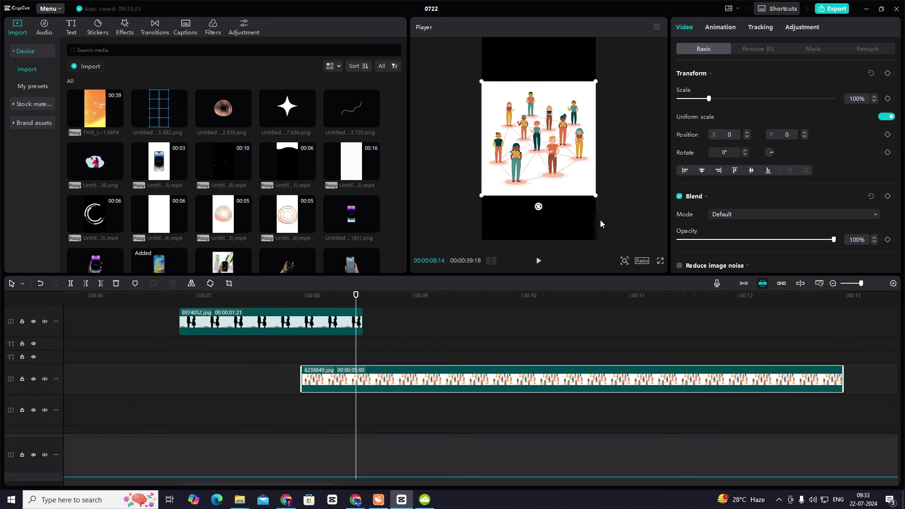
drag(597, 196, 623, 269)
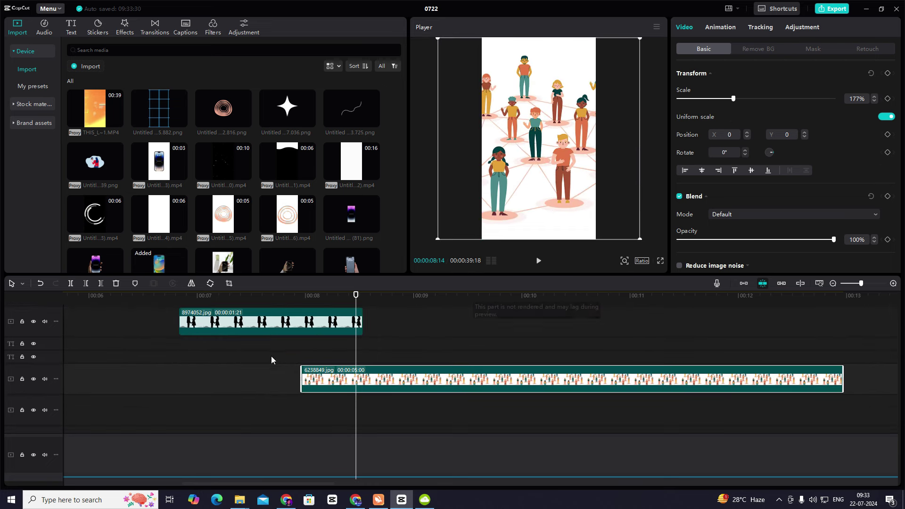
- Replay the couple image's eased exit to check how it reveals the people network image
click(240, 359)
click(161, 354)
key(space)
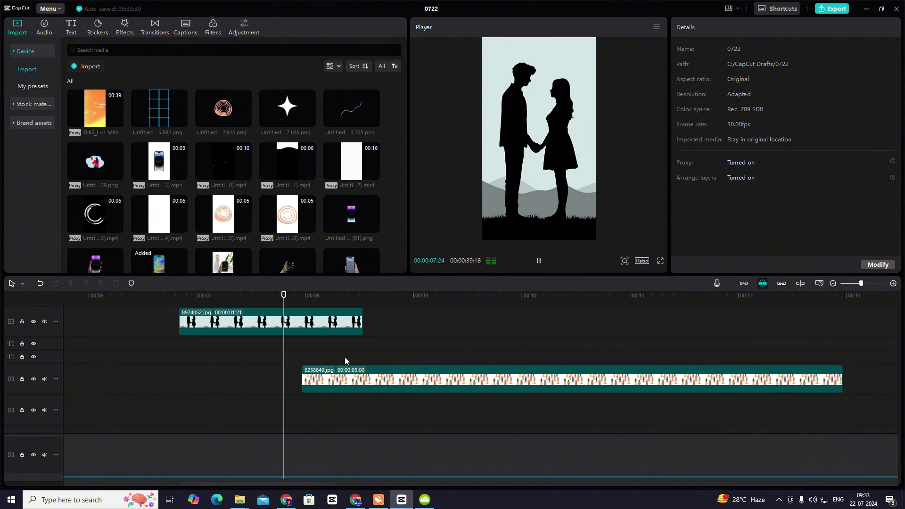
key(space)
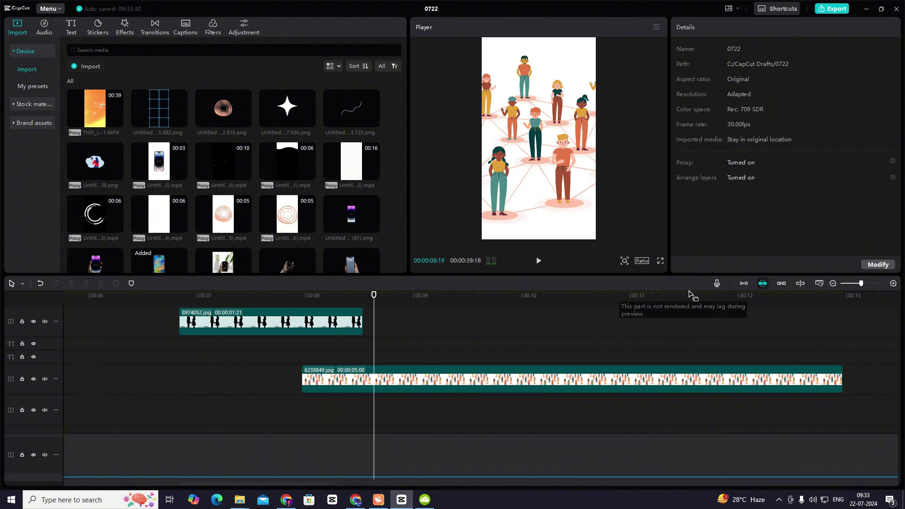
- Shorten 6238849.jpg so it ends at about 00:00:08:18, just past the end of 8974052.jpg
click(625, 261)
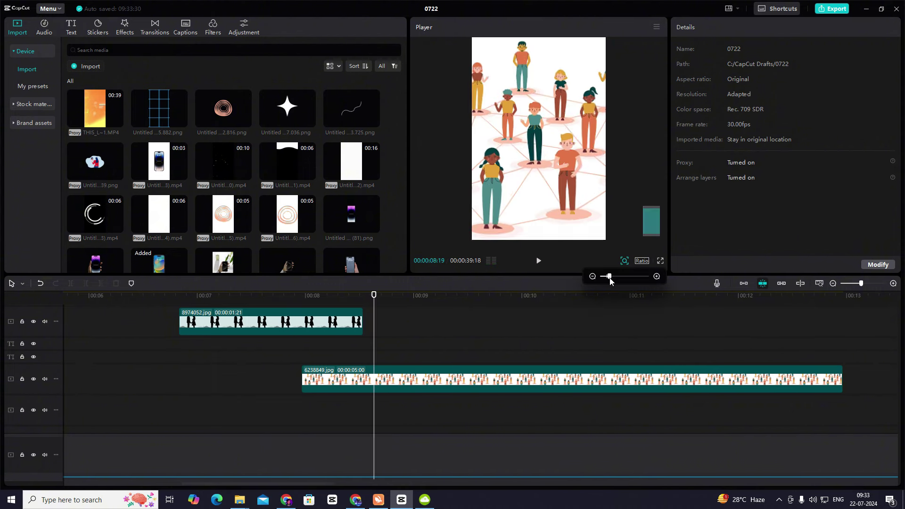
click(833, 283)
click(390, 370)
drag(438, 374, 319, 373)
- Play the video from the start through 00:00:08:15 to review all the image transitions
click(76, 358)
key(space)
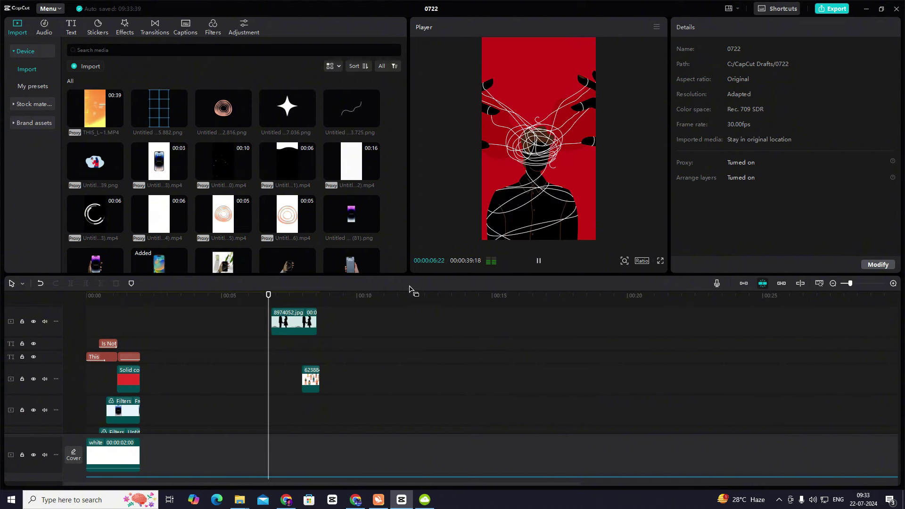
key(space)
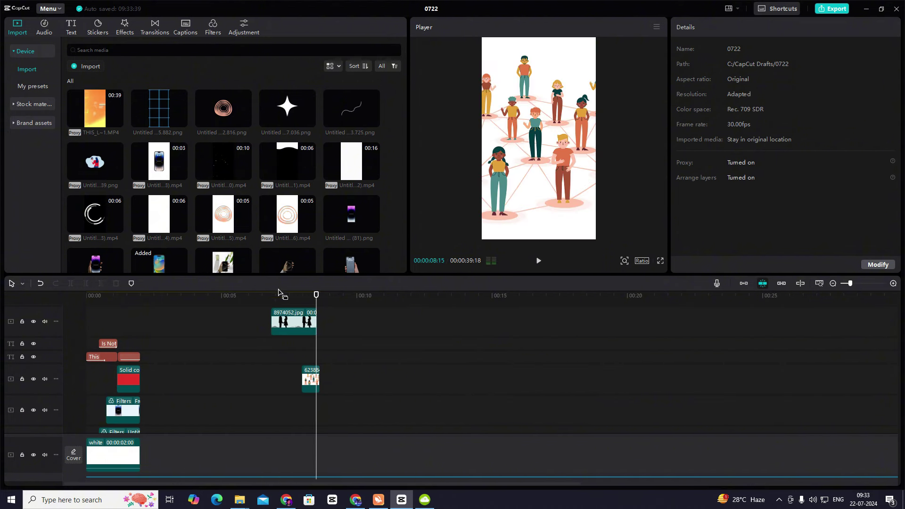
- Find iPhone-6-Design-Dimensions-Schematics.jpg in the imported media and add it on a new top track above Compound clip1
scroll(199, 236, down, 5)
scroll(286, 208, up, 4)
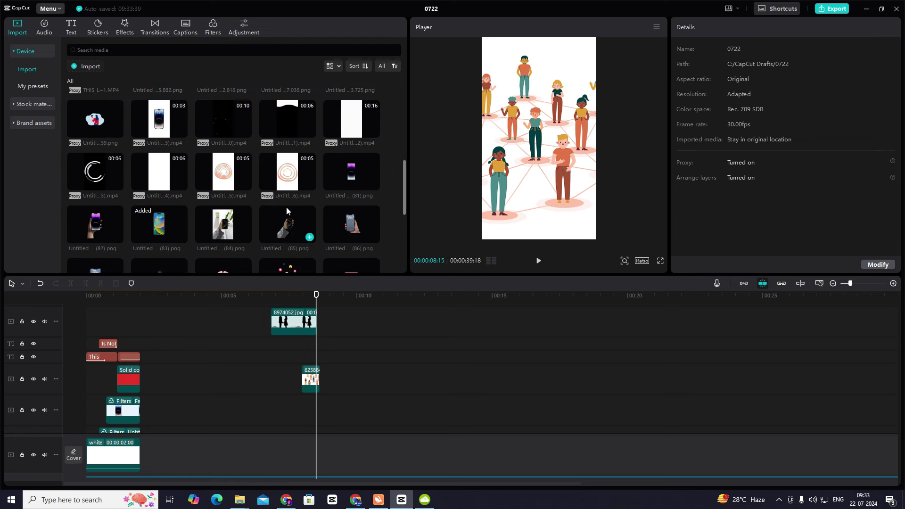
scroll(324, 168, up, 3)
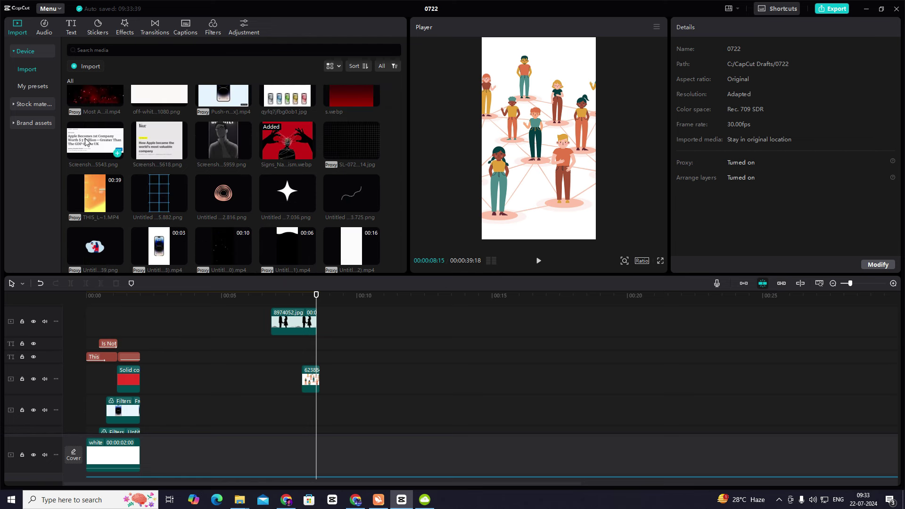
scroll(109, 150, up, 1)
scroll(268, 145, up, 2)
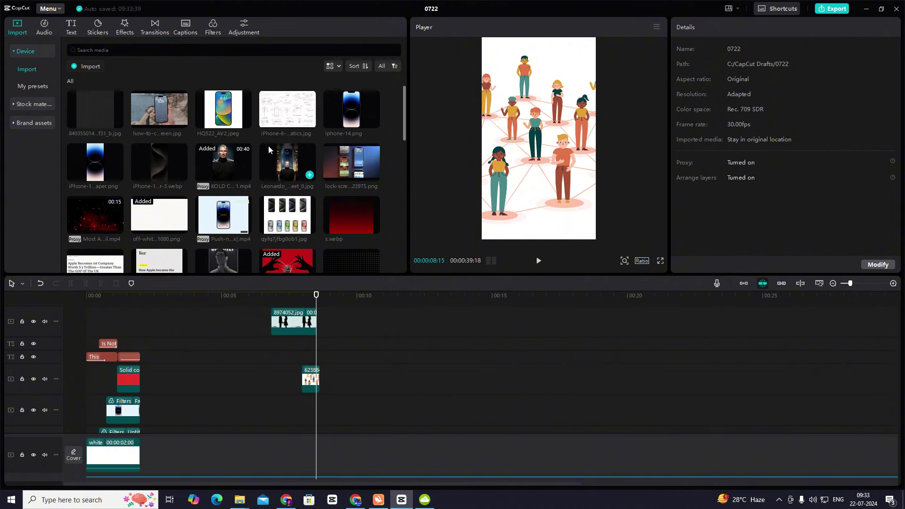
drag(291, 113, 171, 418)
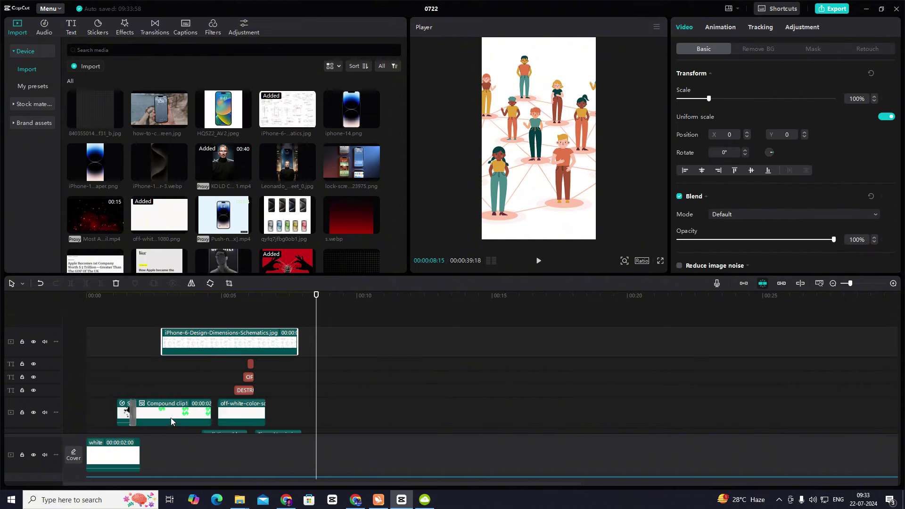
- Move iPhone-6-Design-Dimensions-Schematics.jpg onto the off-white background's track, directly after that background clip
scroll(202, 400, up, 2)
click(169, 395)
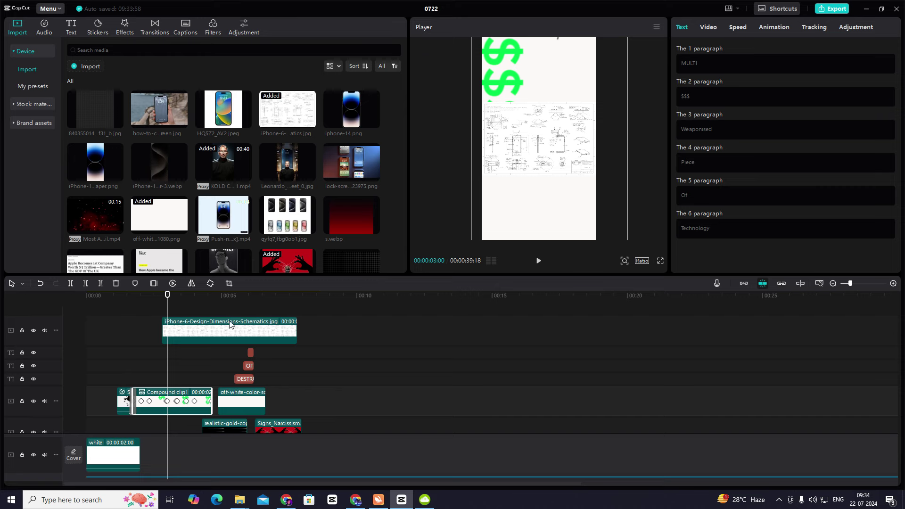
drag(229, 324, 334, 372)
click(269, 349)
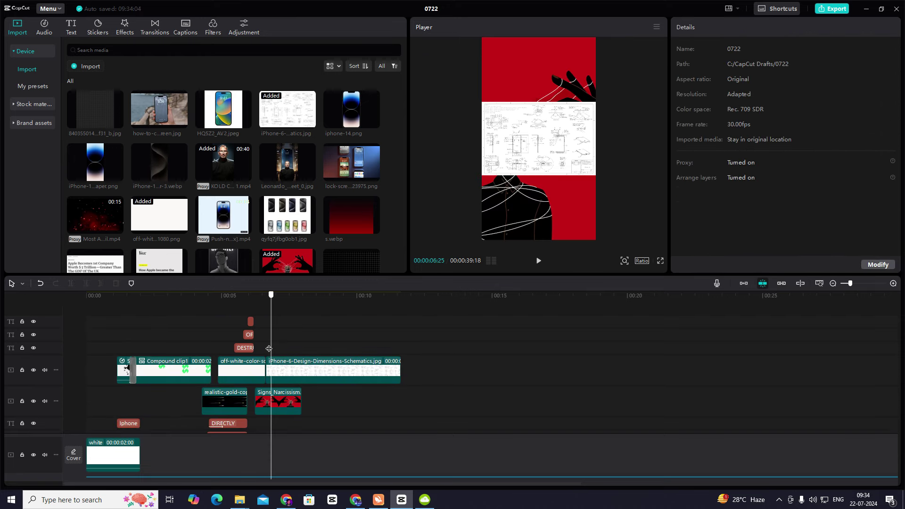
- Delete the iPhone-6-Design-Dimensions-Schematics.jpg clip and add Screenshot 2023-12-29 025618.png on a new top track at about 00:00:06:25
click(313, 369)
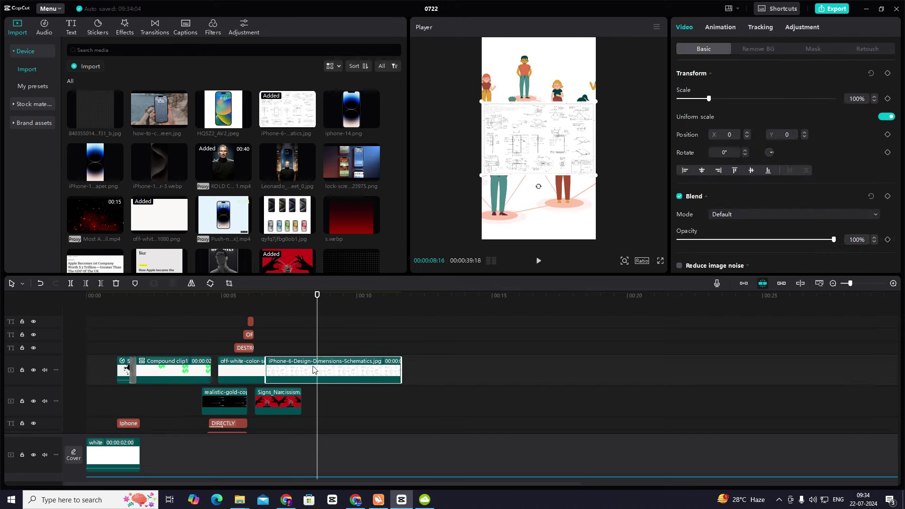
key(Delete)
scroll(154, 234, down, 1)
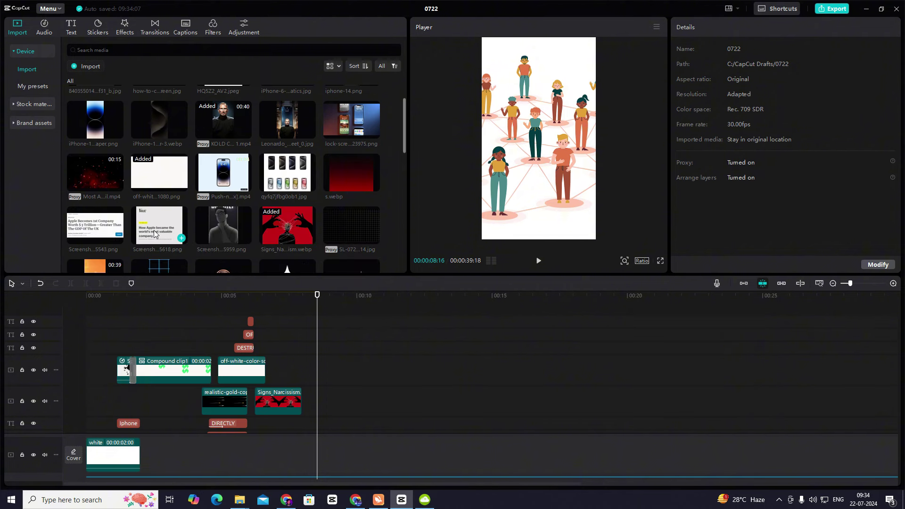
drag(154, 230, 294, 307)
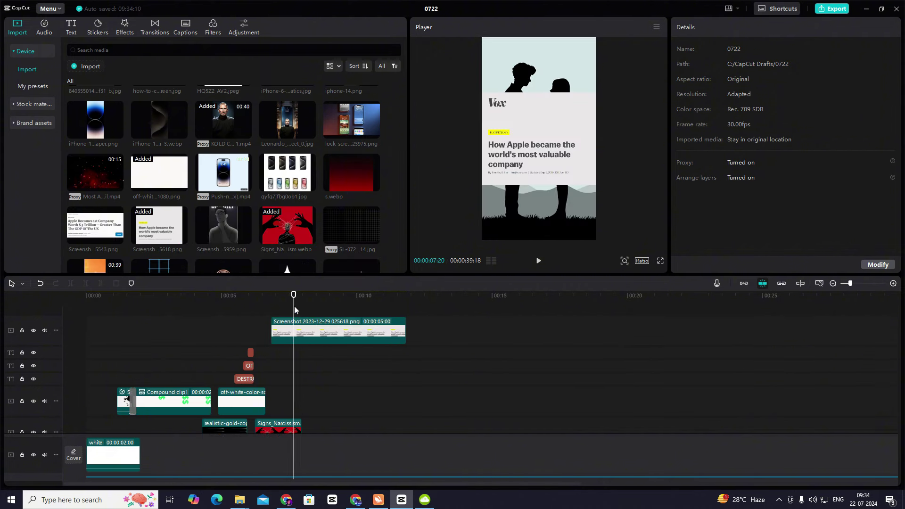
- Scale the Vox headline screenshot to 54%, rotate it to 24°, and move its clip to start at about 00:00:03:11
click(337, 318)
drag(596, 187, 525, 175)
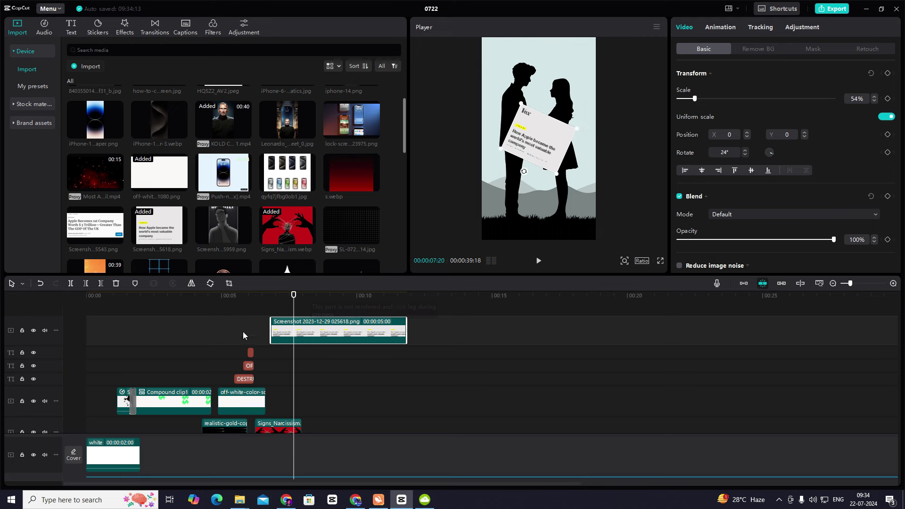
click(165, 340)
click(177, 344)
drag(341, 314, 247, 320)
- Enlarge the Vox headline screenshot to 110%, straighten it to 0°, and place it at about X 219, Y 174
drag(537, 156, 596, 175)
drag(526, 220, 548, 205)
click(613, 154)
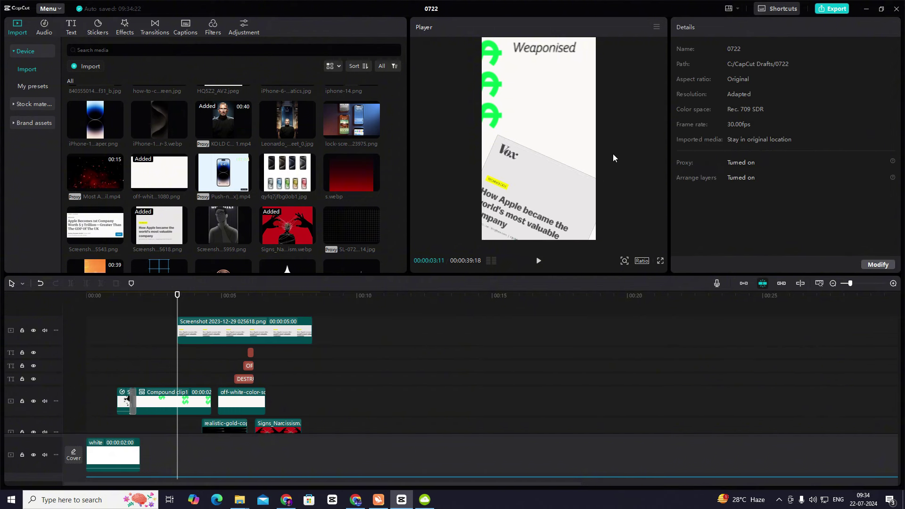
click(151, 350)
drag(151, 352, 178, 369)
drag(539, 169, 580, 116)
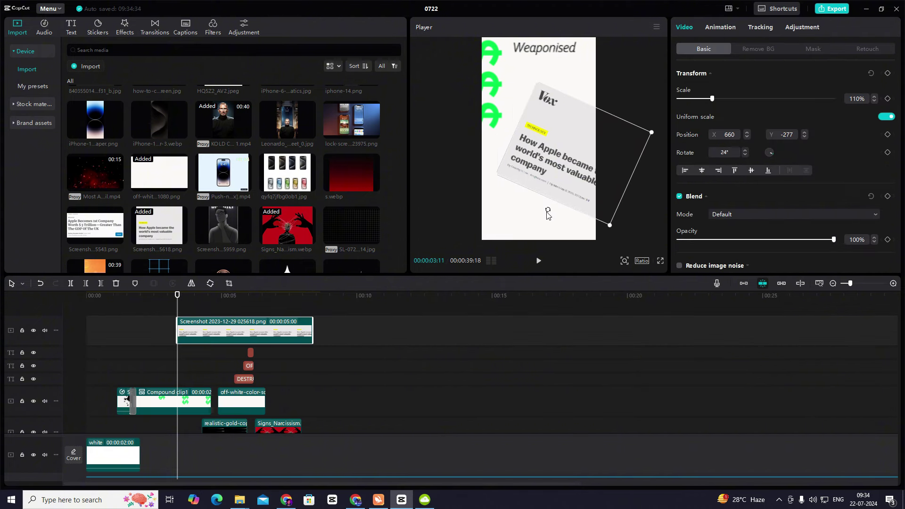
drag(546, 215, 560, 150)
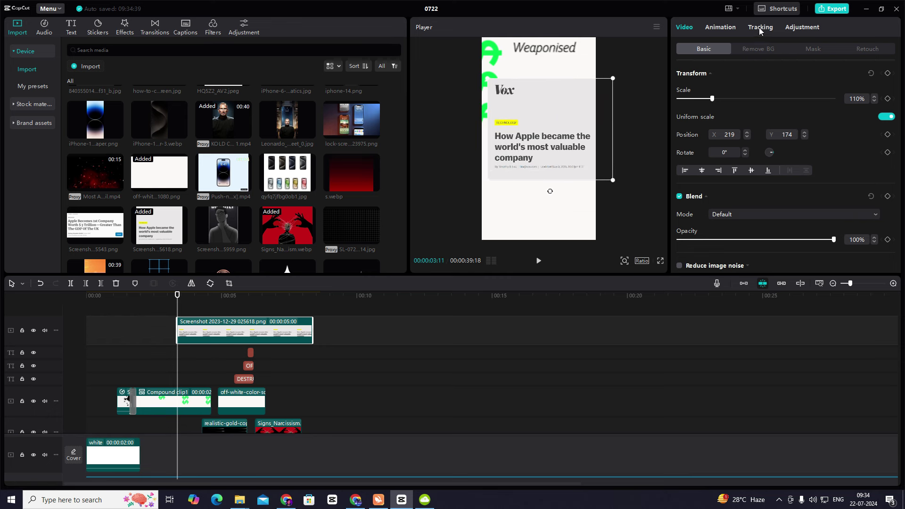
- Apply the Flip 3 combo animation to the Vox headline screenshot
click(866, 49)
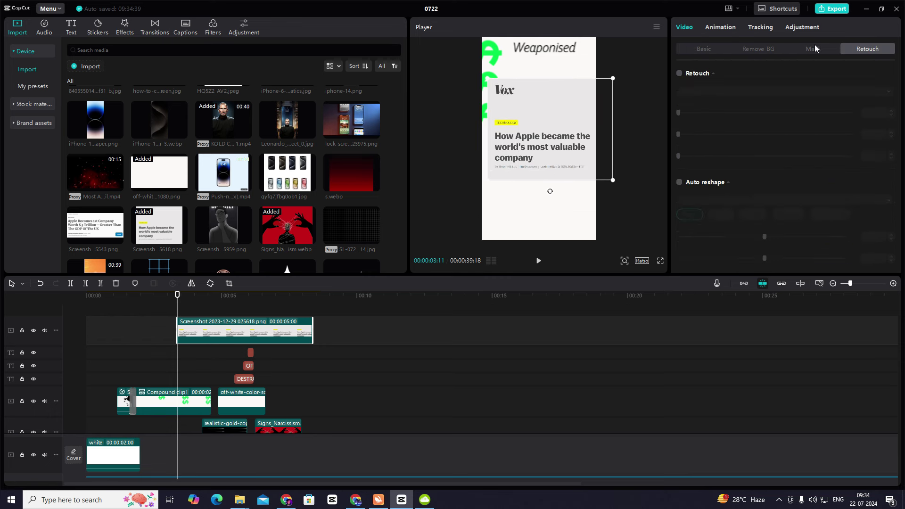
click(720, 28)
click(863, 49)
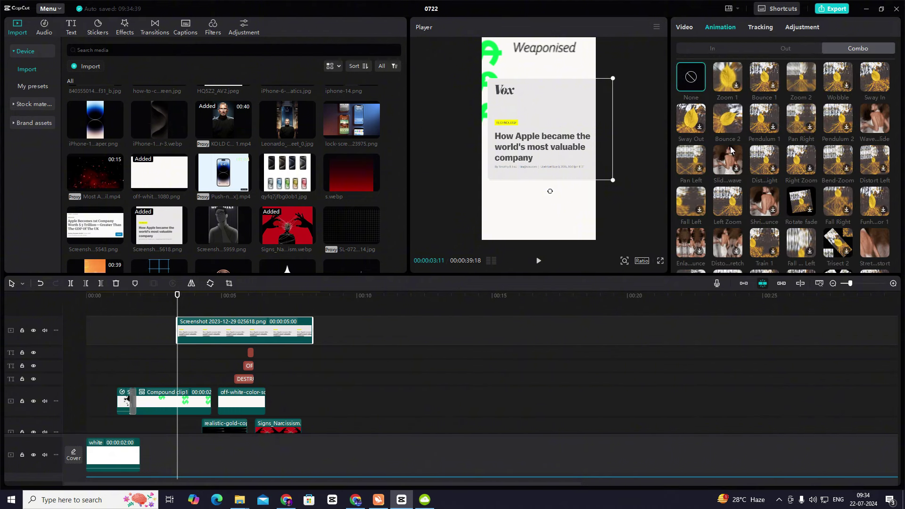
scroll(827, 137, down, 2)
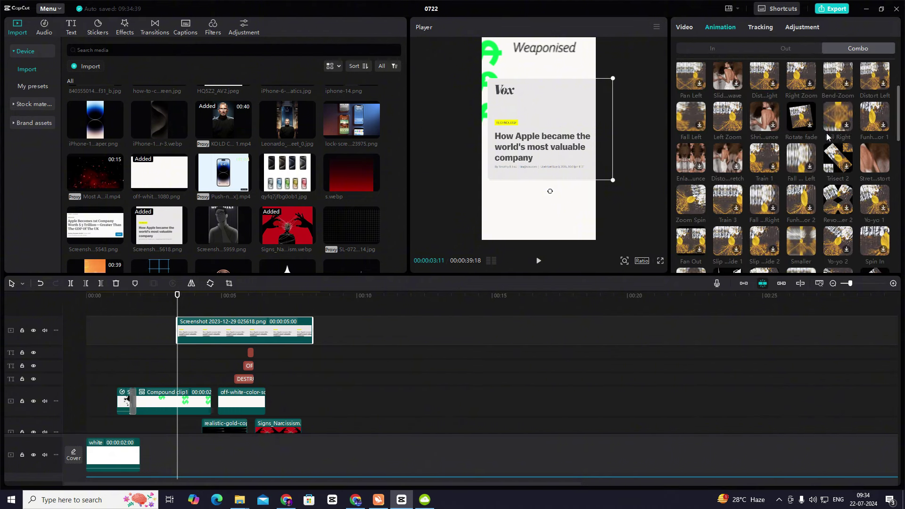
scroll(821, 187, down, 3)
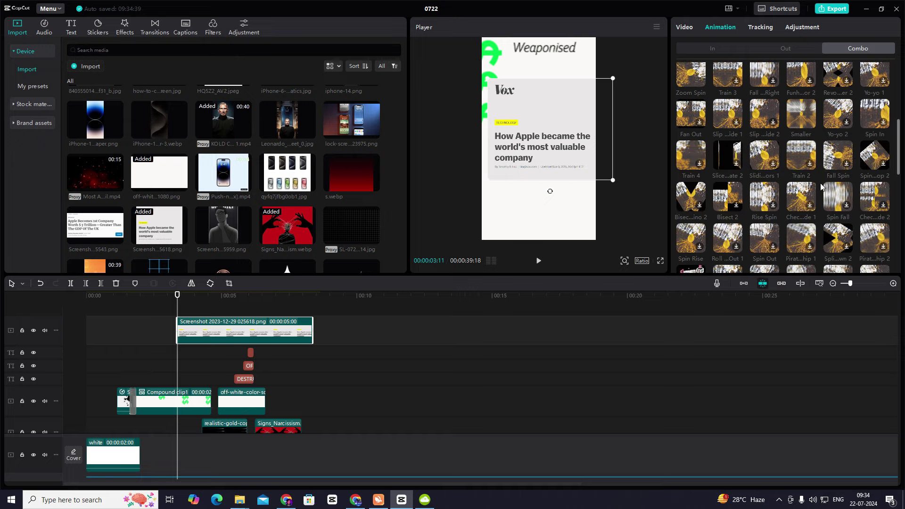
scroll(818, 188, down, 5)
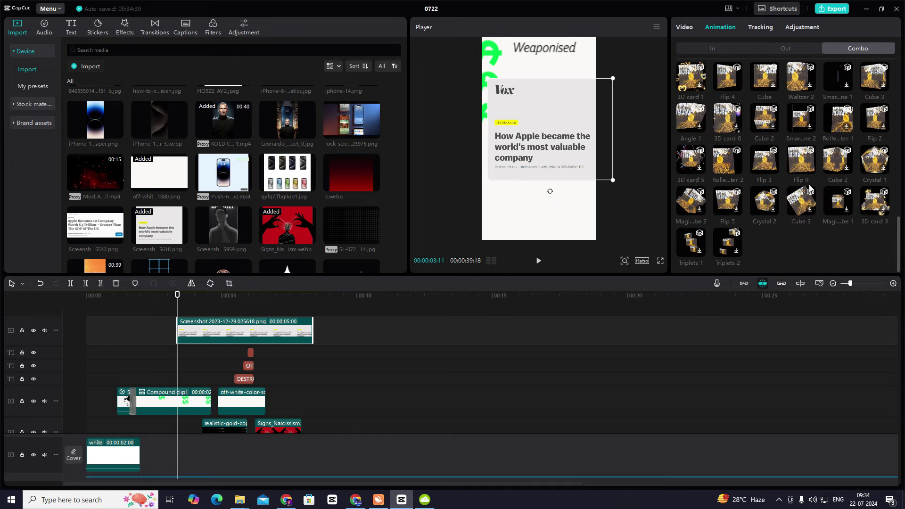
click(760, 164)
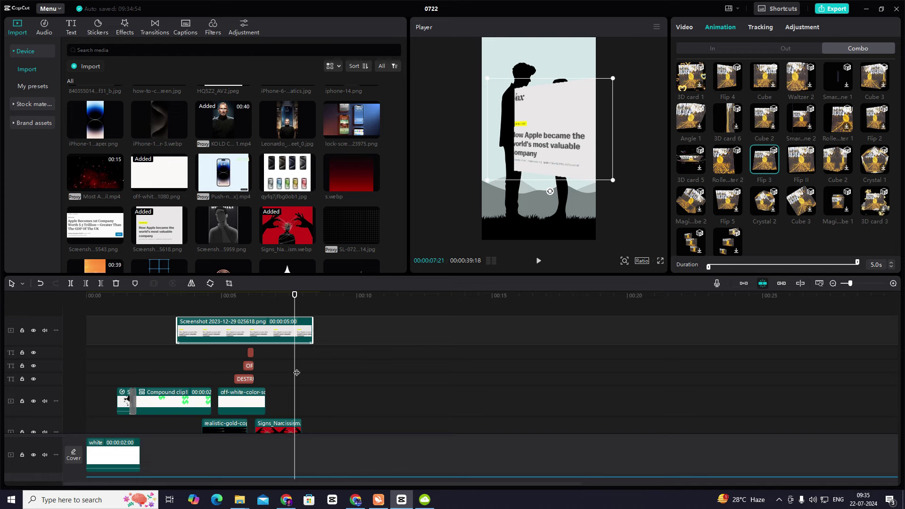
- Turn the Vox headline clip into a compound clip and insert a freeze frame of its tilted pose at 00:00:07:21
right_click(273, 326)
mouse_move(361, 252)
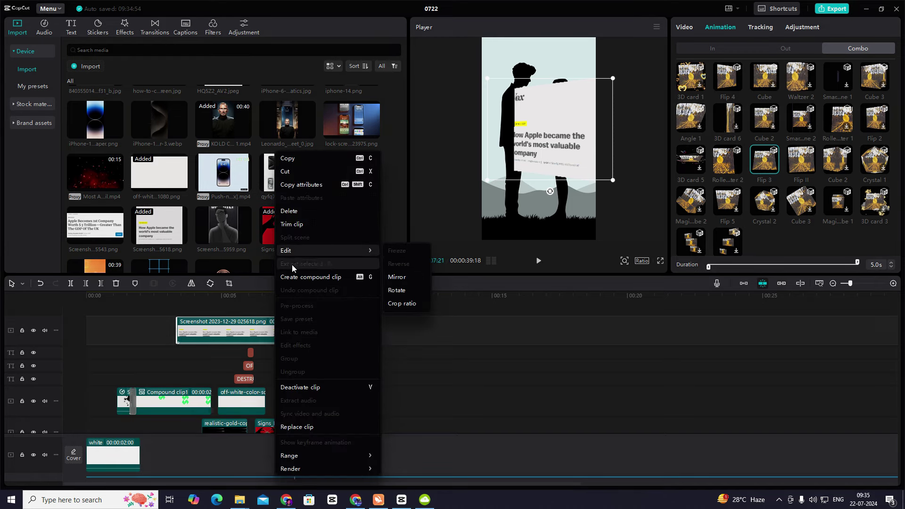
click(253, 331)
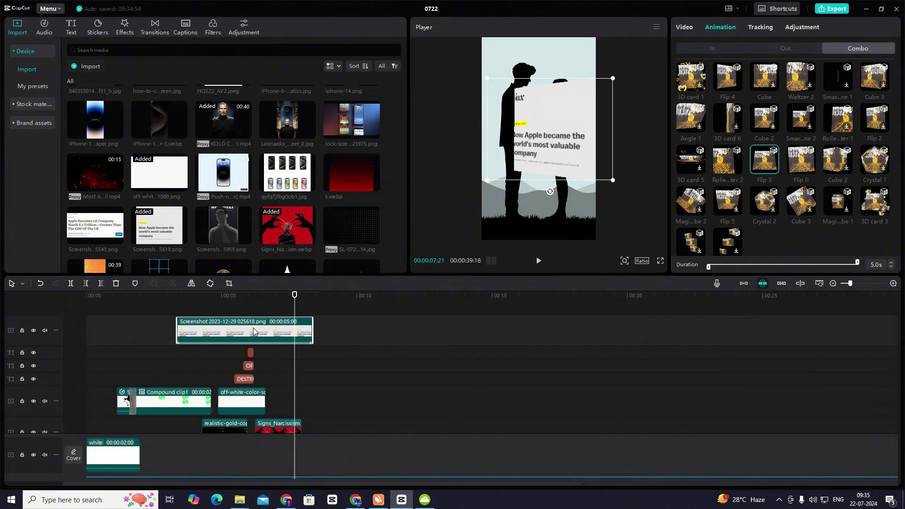
key(alt+g)
right_click(255, 331)
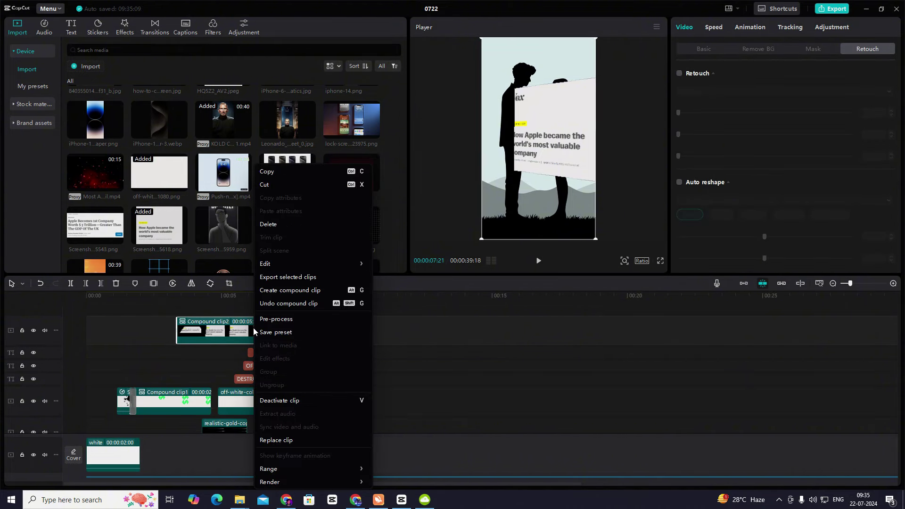
mouse_move(314, 262)
click(382, 261)
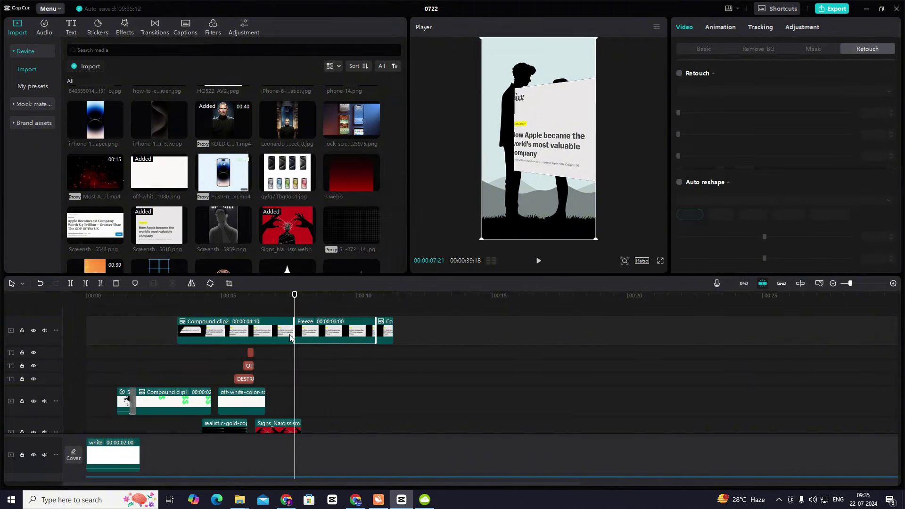
- Delete the compound clip pieces before and after the freeze frame and move the Freeze clip to start at about 00:00:06:18
click(290, 337)
key(Delete)
click(389, 332)
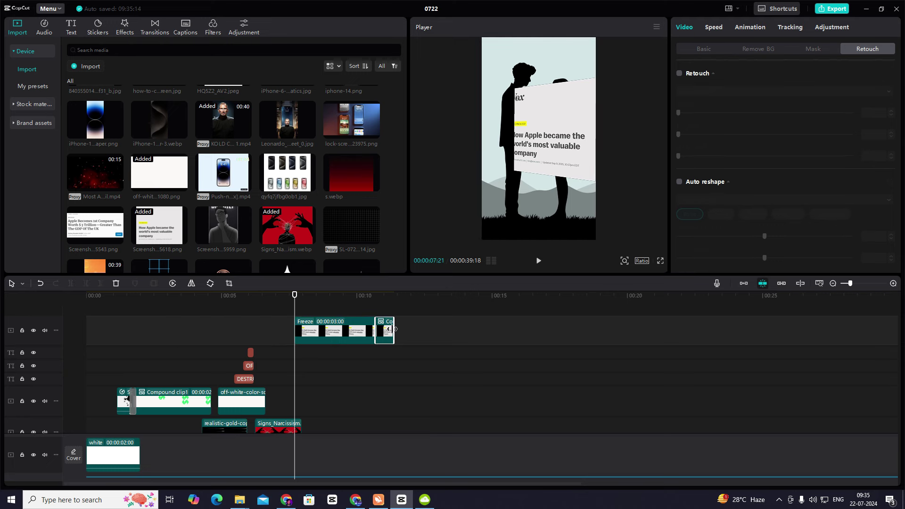
key(Delete)
drag(324, 331, 295, 331)
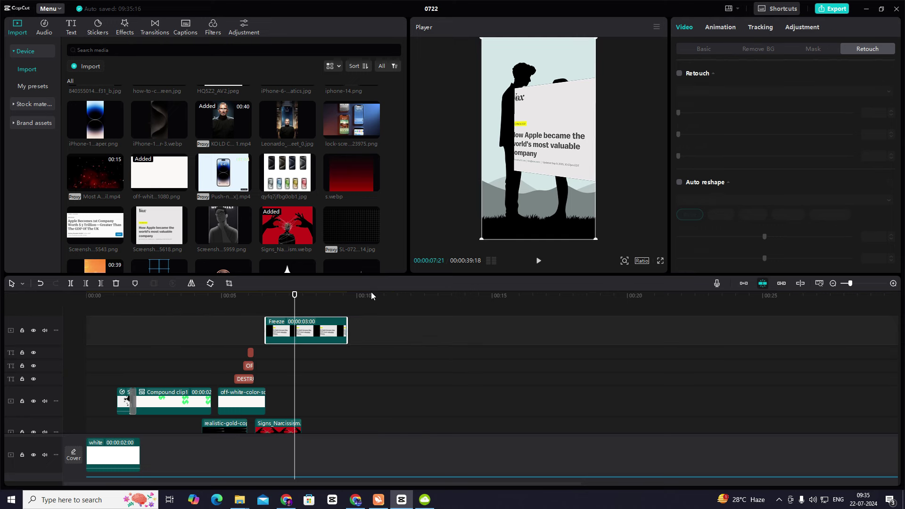
click(201, 341)
drag(202, 342, 248, 347)
scroll(239, 347, down, 2)
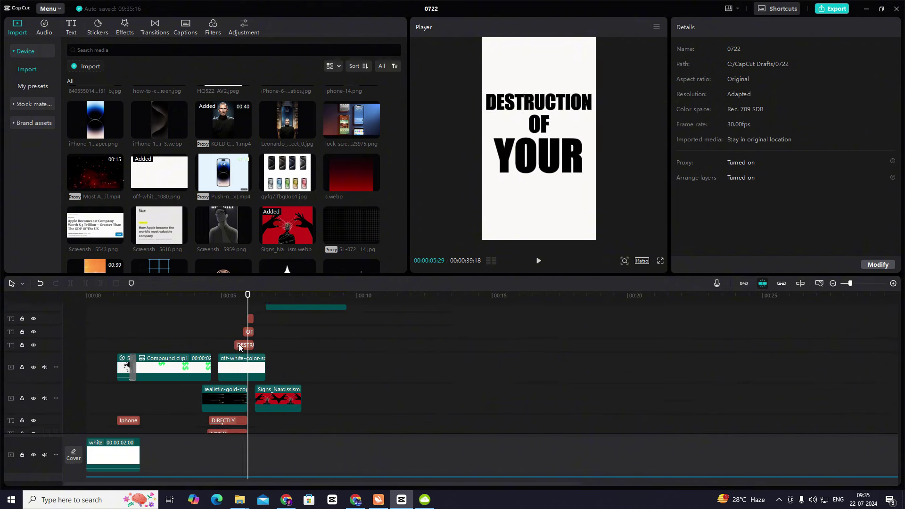
scroll(239, 368, down, 1)
click(228, 412)
key(Delete)
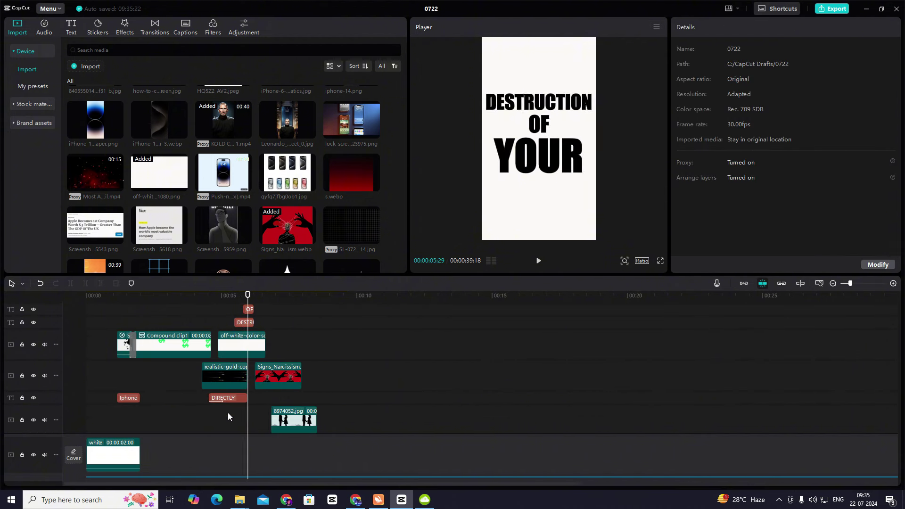
key(ctrl+z)
- Play the start of the AIMED DIRECTLY section up to about 00:00:05:02
click(211, 316)
key(space)
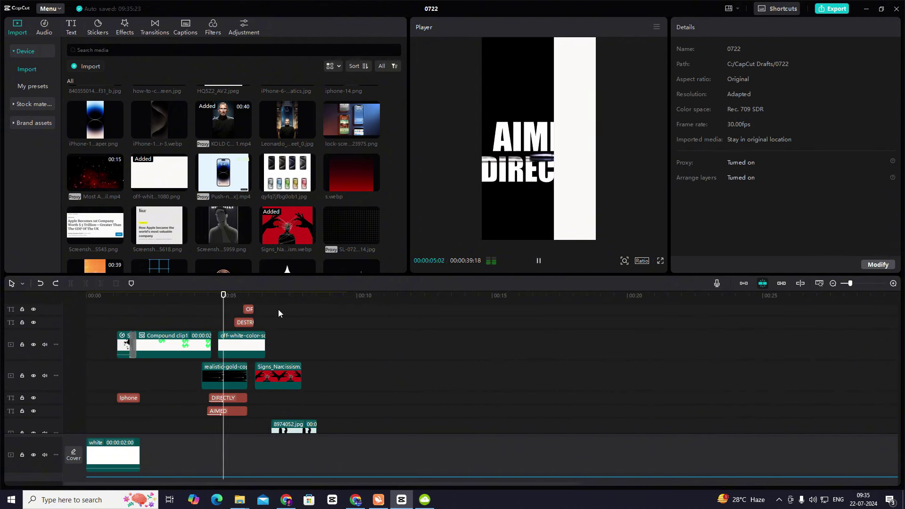
key(space)
- Move the Freeze clip to a track directly below the realistic-gold clip, starting at about 00:00:03:13, and shift its image toward the frame's right side
scroll(299, 314, up, 2)
drag(293, 324, 202, 356)
click(177, 318)
click(246, 325)
drag(542, 156, 599, 174)
drag(233, 325, 240, 397)
drag(590, 164, 580, 162)
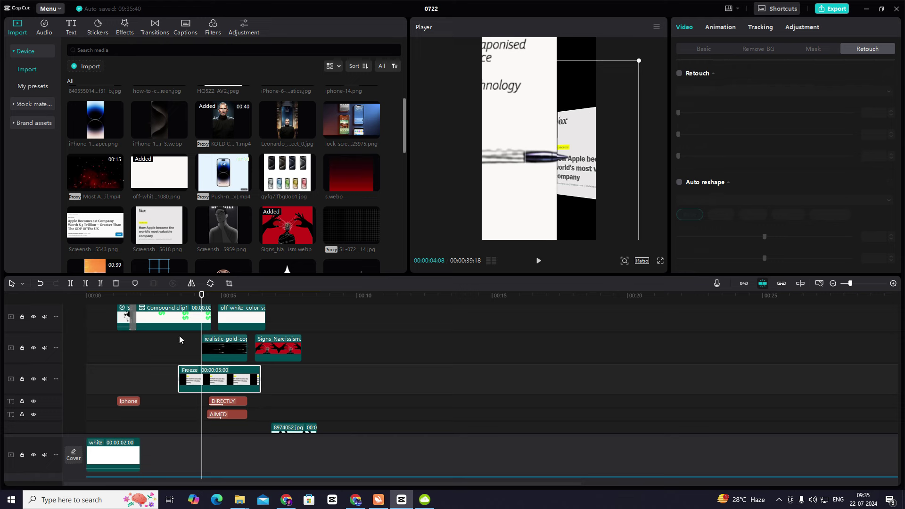
- At 00:00:04:26, reposition and shrink the Freeze headline image so it sits in the upper part of the frame above DIRECTLY
click(154, 349)
drag(154, 349, 218, 350)
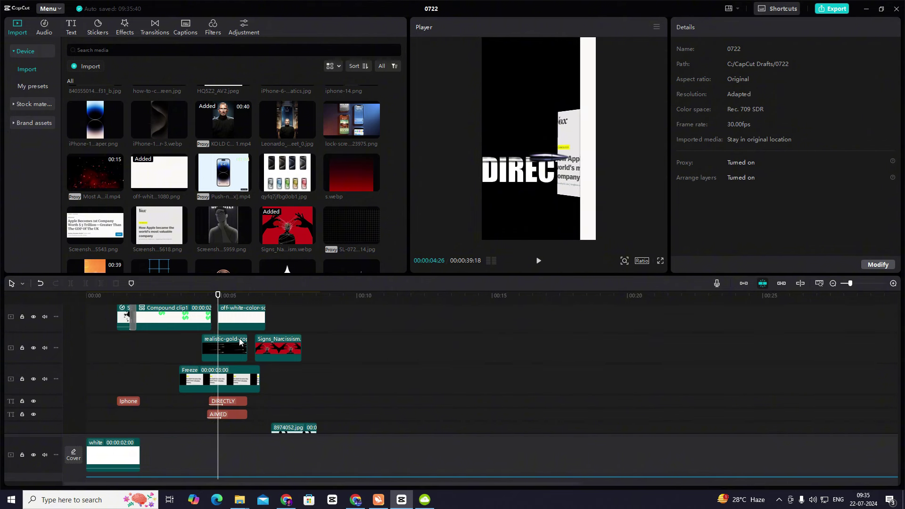
scroll(240, 342, up, 3)
click(242, 351)
scroll(234, 357, up, 2)
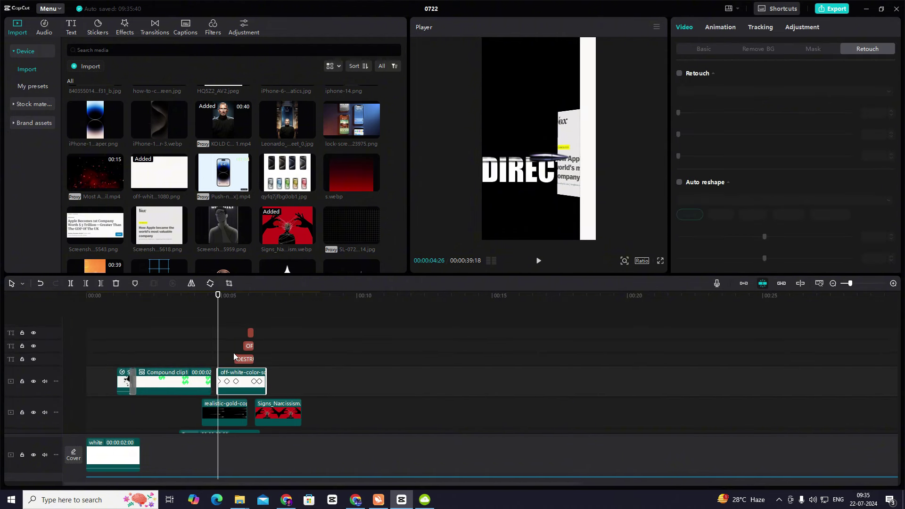
scroll(234, 357, down, 3)
click(235, 365)
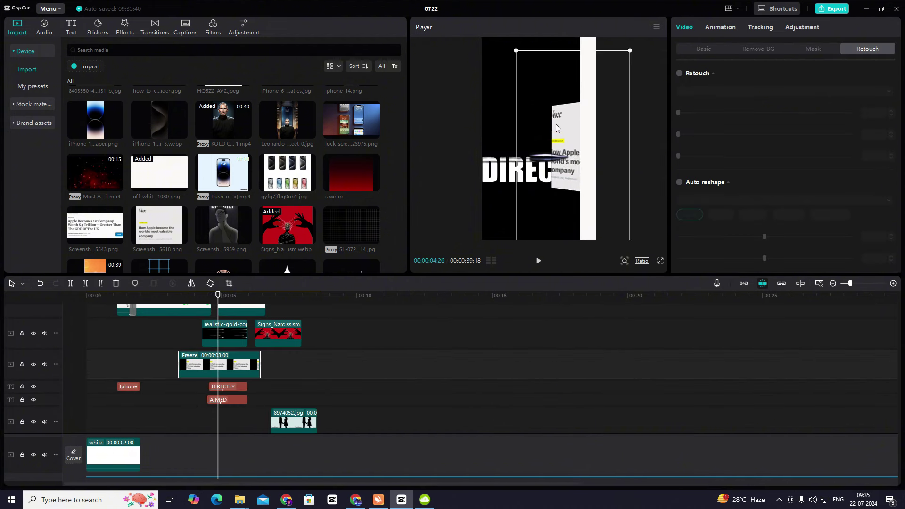
drag(556, 123, 512, 77)
drag(571, 200, 544, 171)
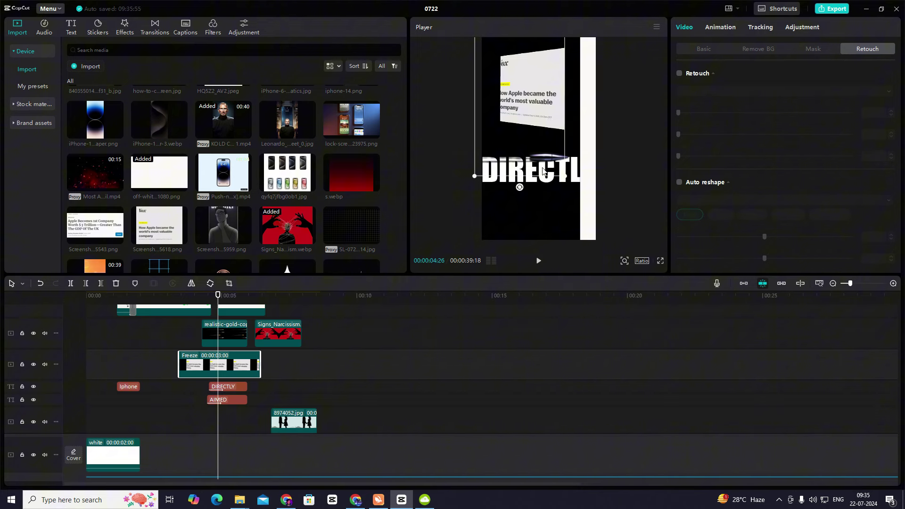
- Play the AIMED DIRECTLY section twice from around 00:00:04 to check the headline image against the text and background slide
click(223, 401)
click(191, 341)
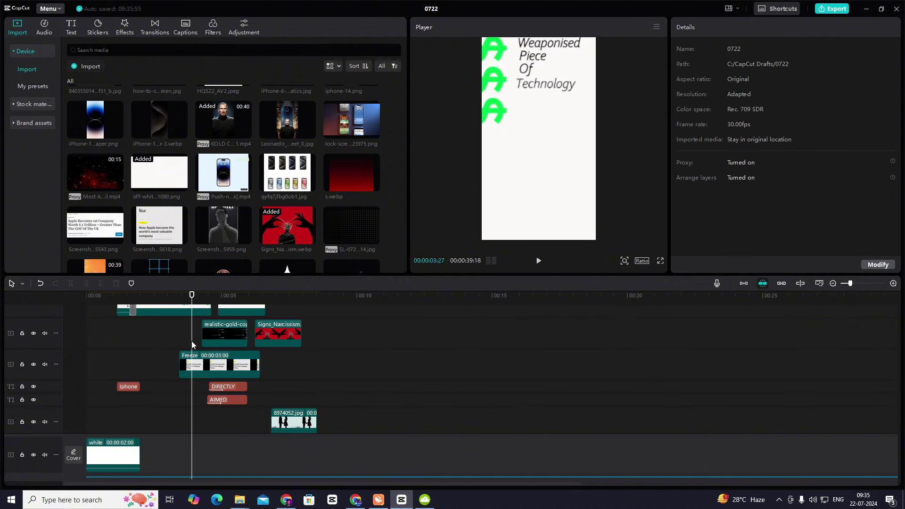
key(space)
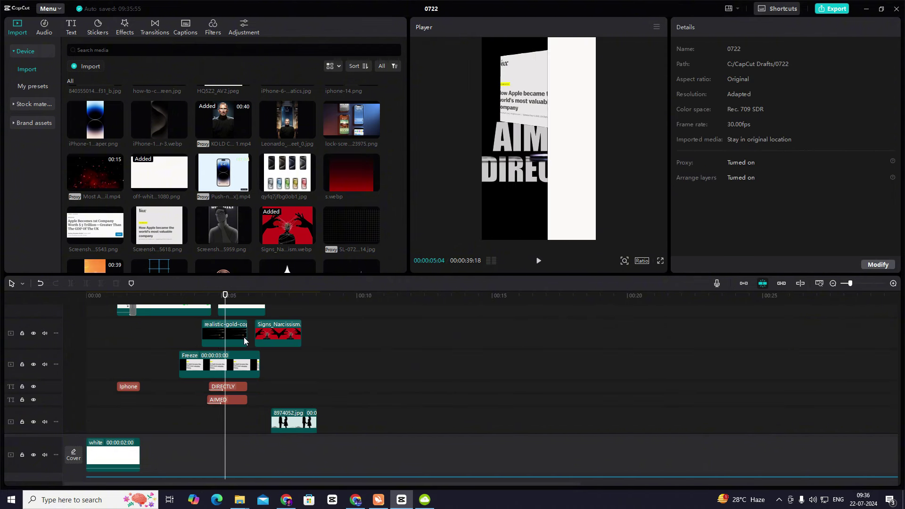
scroll(242, 345, up, 2)
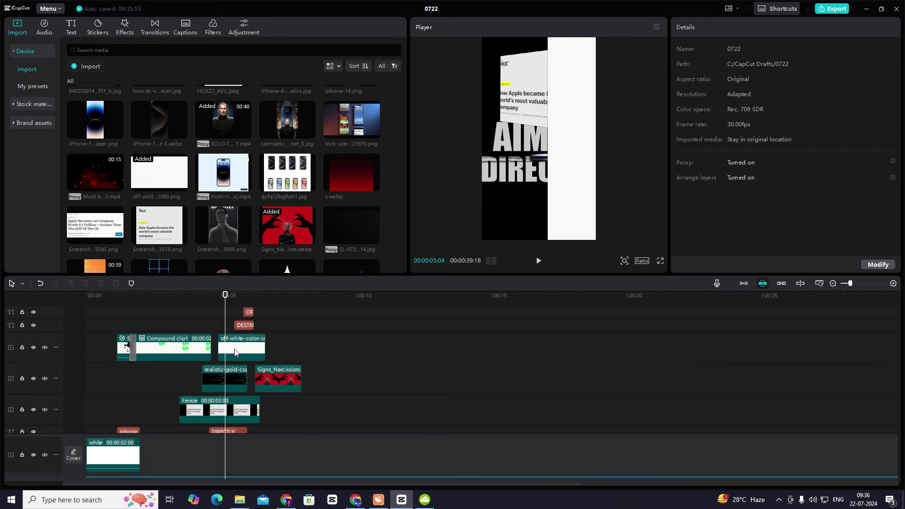
click(238, 353)
scroll(235, 363, down, 2)
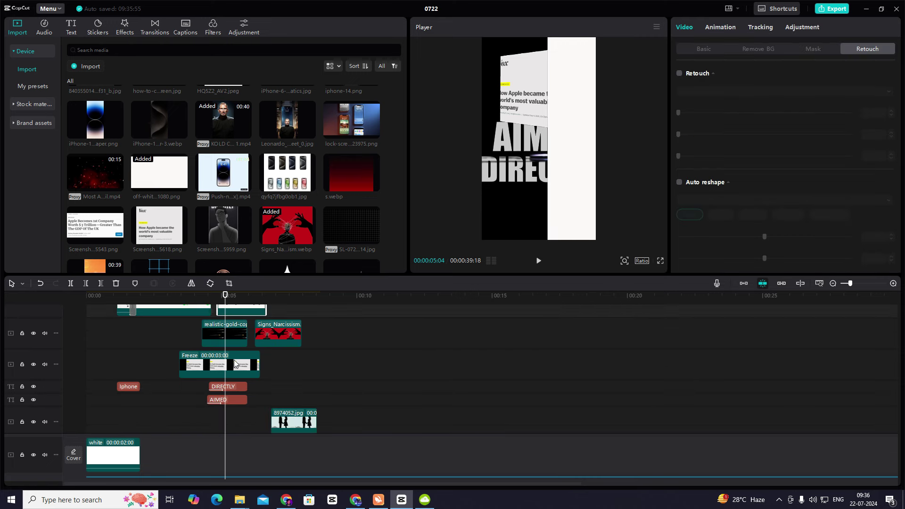
click(234, 363)
mouse_move(198, 340)
mouse_down()
mouse_move(228, 342)
mouse_move(202, 344)
mouse_up()
key(space)
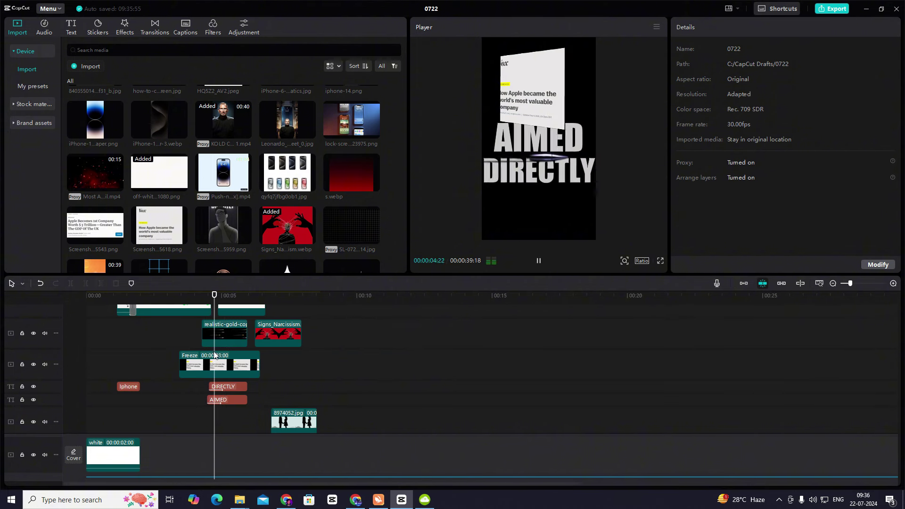
key(space)
- At 00:00:04:27, shrink the Freeze headline image further and place it just above the AIMED text
scroll(241, 343, up, 2)
click(242, 343)
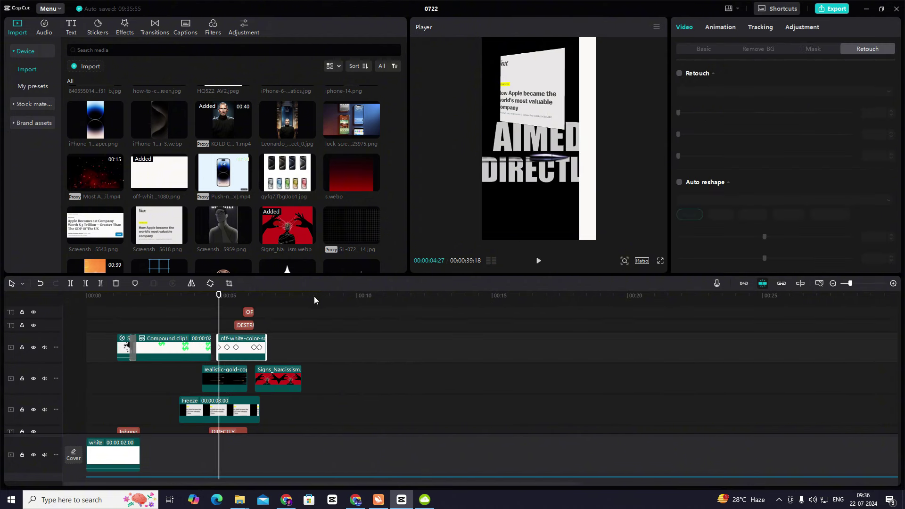
click(226, 404)
drag(561, 177, 550, 91)
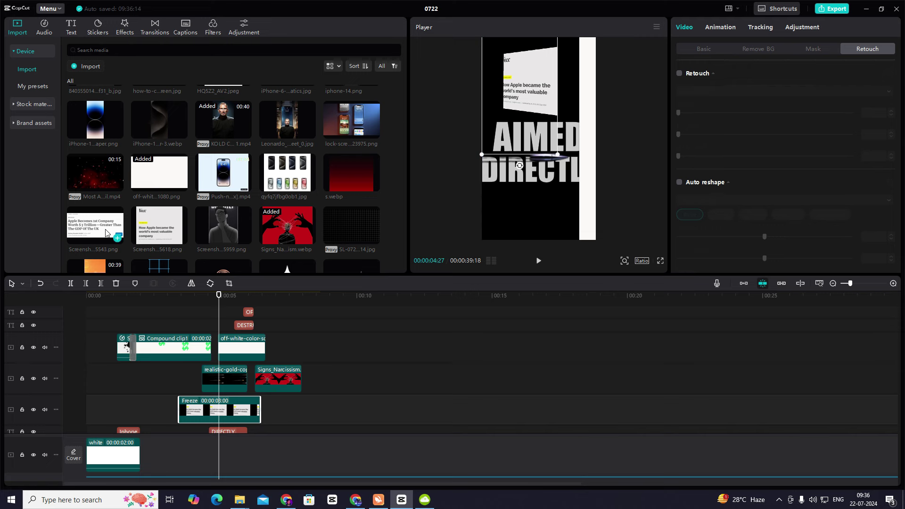
- Add the "Apple Becomes 1st Company Worth $3 Trillion" screenshot on a new top track, starting at 00:00:04:27
drag(107, 232, 278, 311)
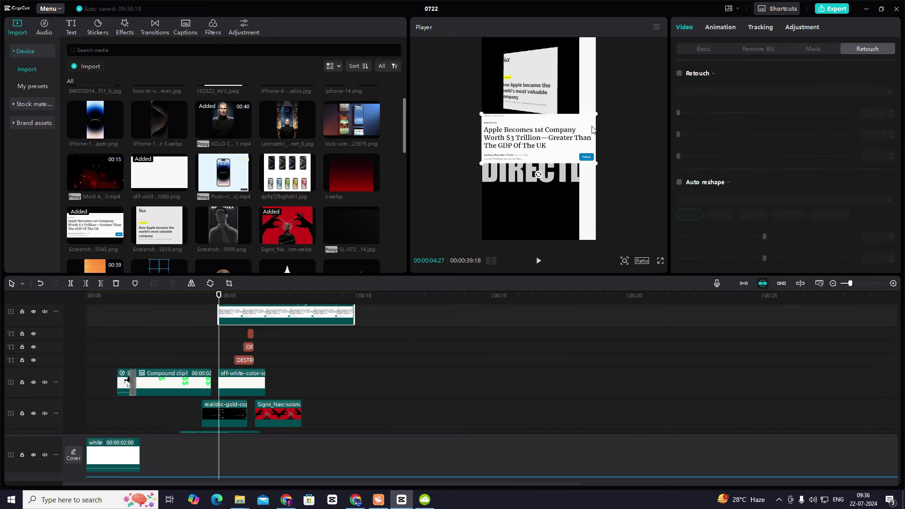
- Shrink the "Apple Becomes 1st Company Worth $3 Trillion" screenshot, place it below DIRECTLY, and try combo animations on it, ending with Flip 2
drag(596, 114, 542, 204)
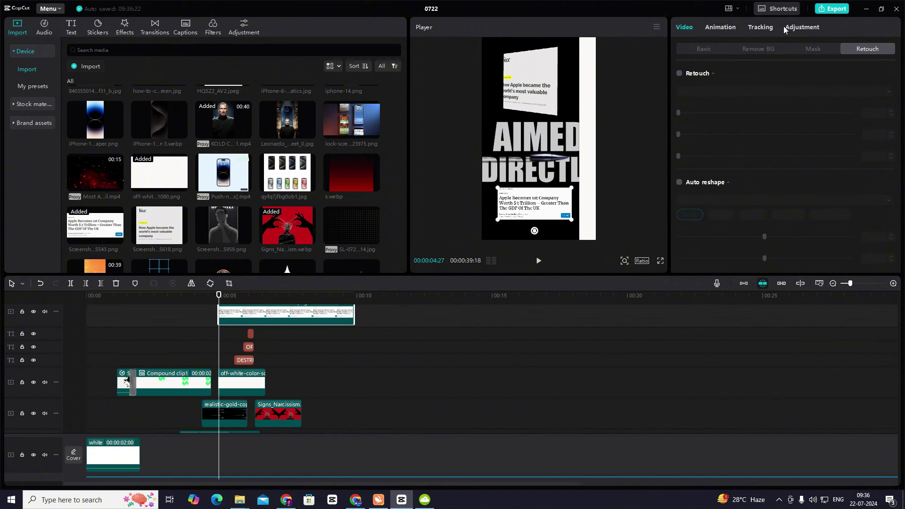
click(721, 27)
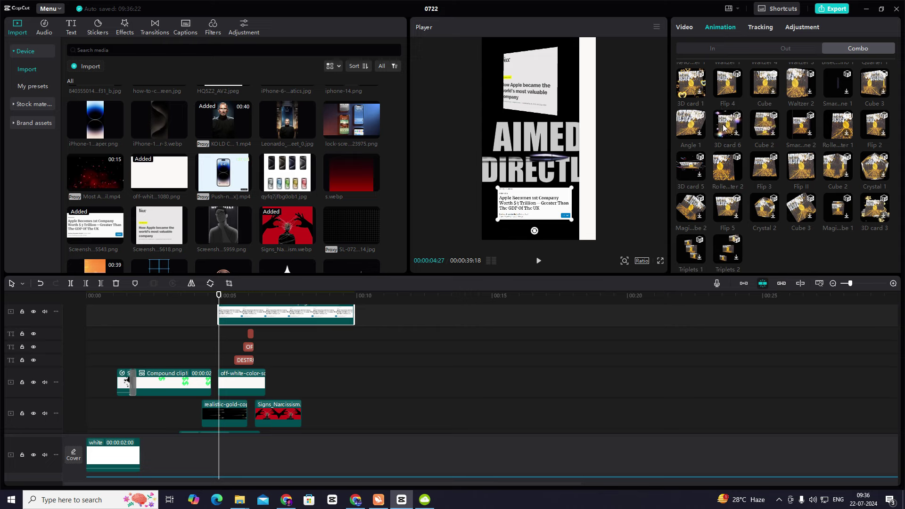
click(801, 125)
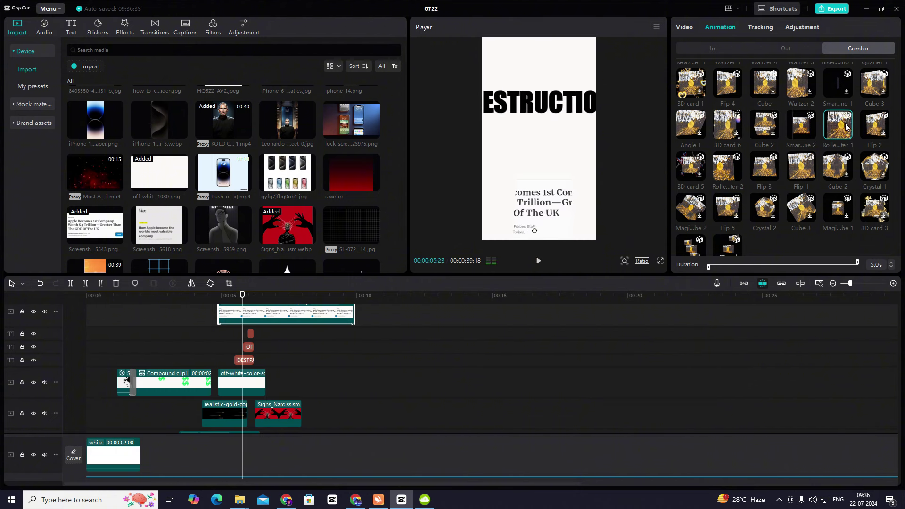
click(880, 127)
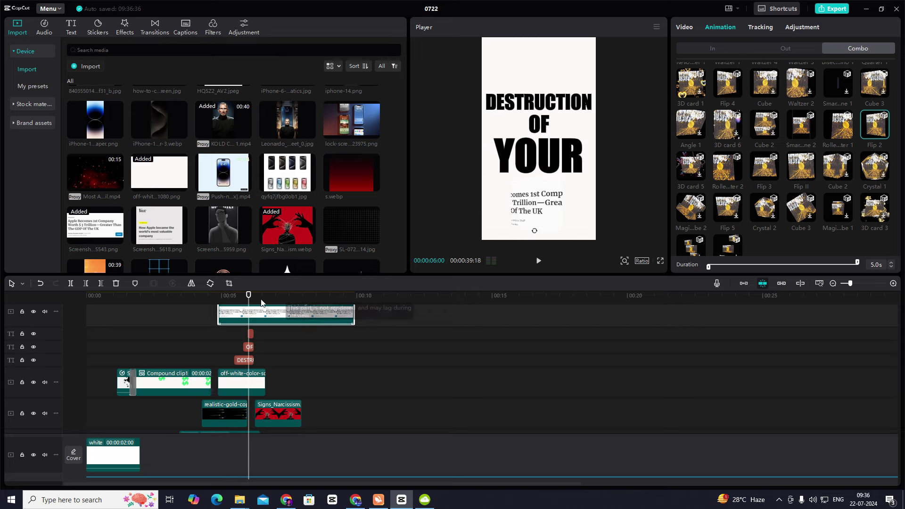
- Slide the $3 Trillion screenshot clip earlier on its track and check its tilt against the AIMED DIRECTLY text around 00:00:04:19
scroll(243, 329, up, 2)
drag(273, 334, 177, 339)
click(219, 313)
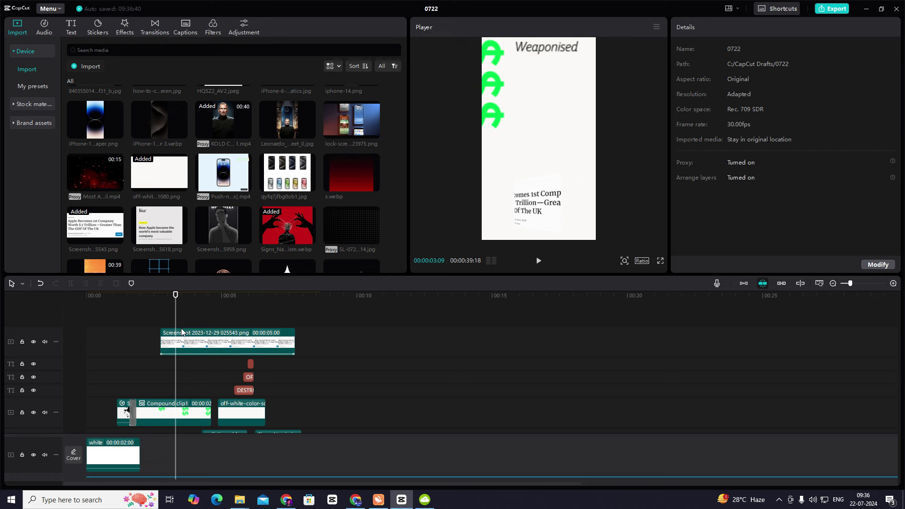
drag(181, 332, 144, 332)
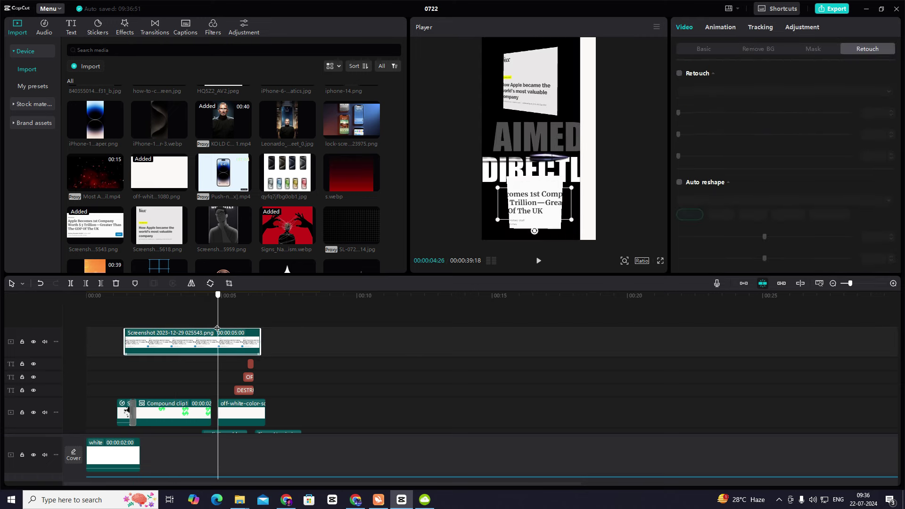
drag(217, 329, 212, 330)
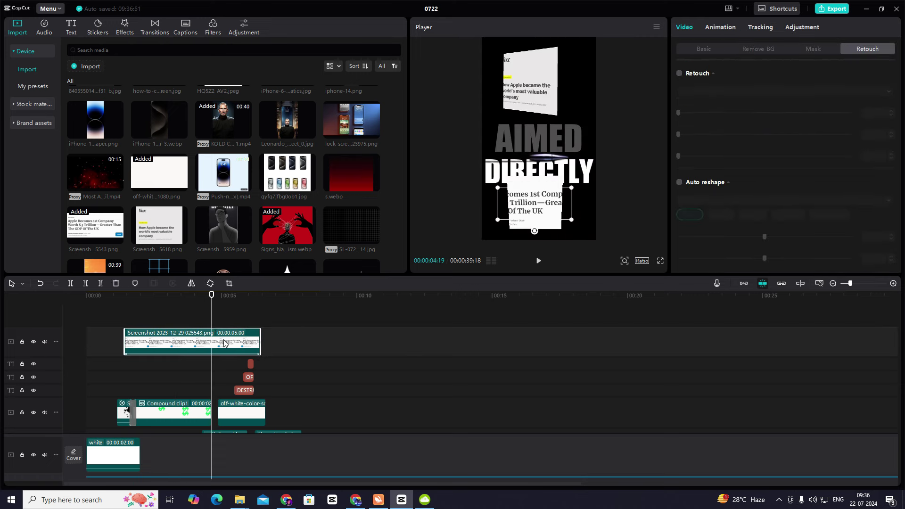
- Delete the $3 Trillion screenshot clip and play through the AIMED DIRECTLY section with only the Freeze headline
key(Delete)
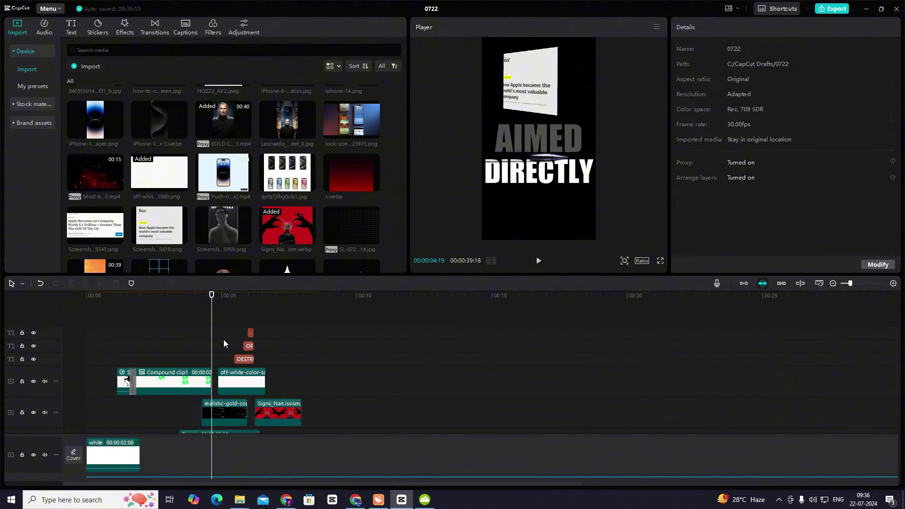
click(140, 348)
key(space)
scroll(208, 341, down, 1)
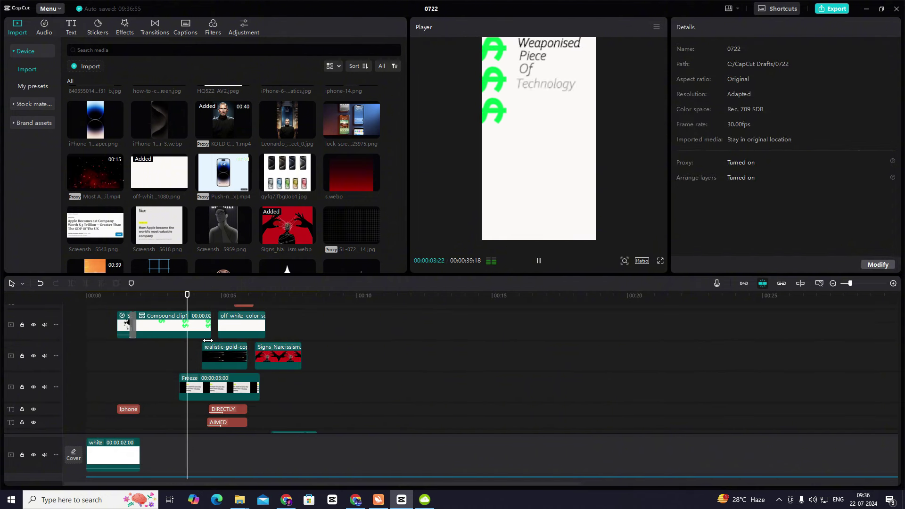
key(space)
scroll(226, 340, up, 2)
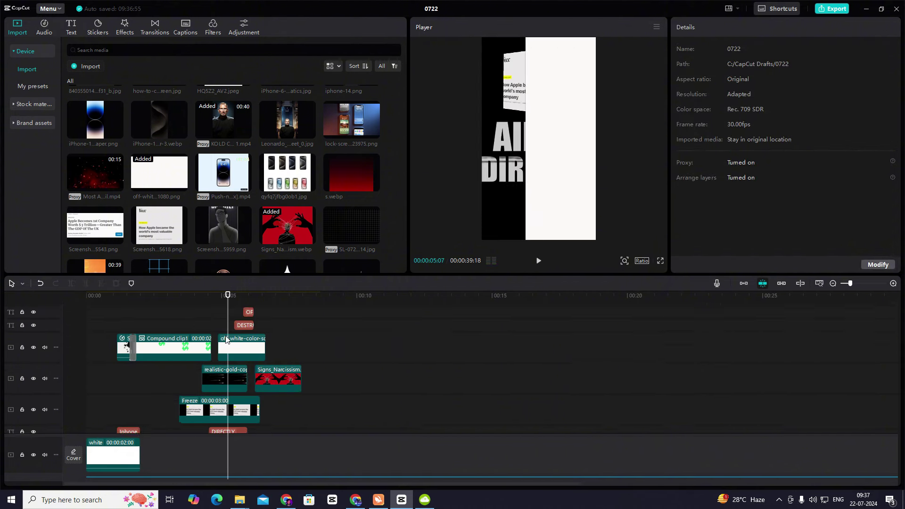
- Apply the Slide Right entrance animation to the Freeze headline clip
scroll(224, 341, up, 2)
scroll(225, 351, down, 2)
click(215, 412)
click(730, 28)
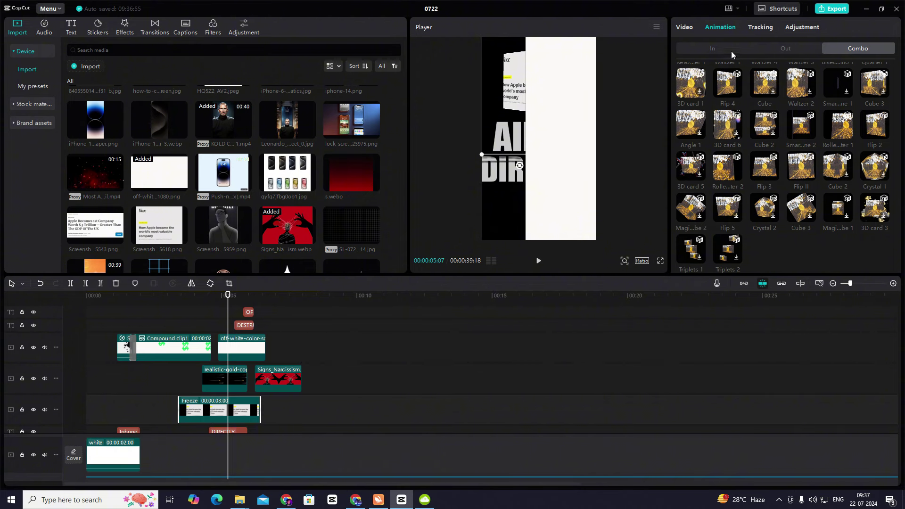
click(719, 52)
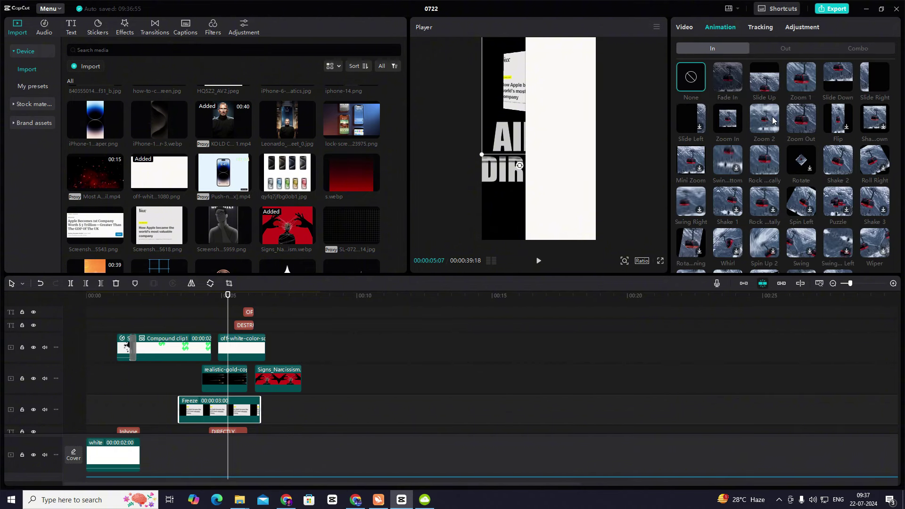
click(876, 84)
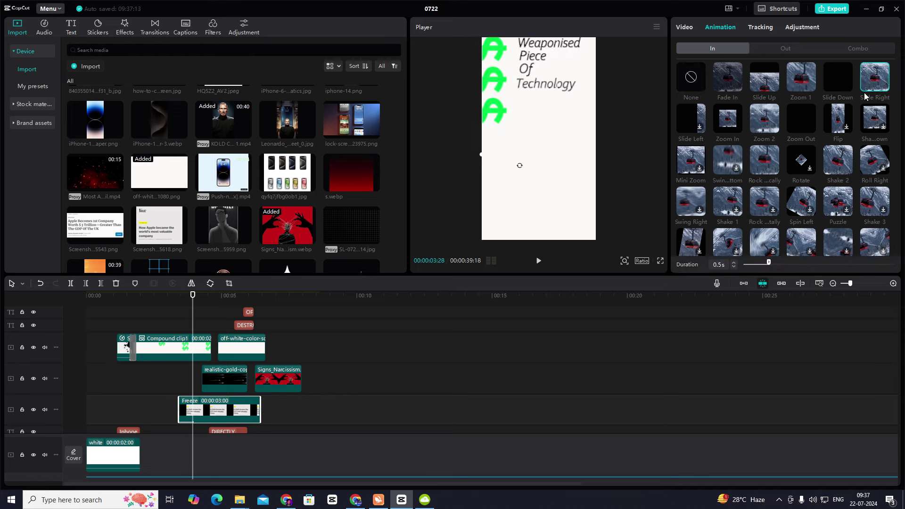
- Move the Freeze clip to start around 00:00:04:11, set its entrance animation duration to 0.8 s, and play the section
drag(219, 411, 244, 412)
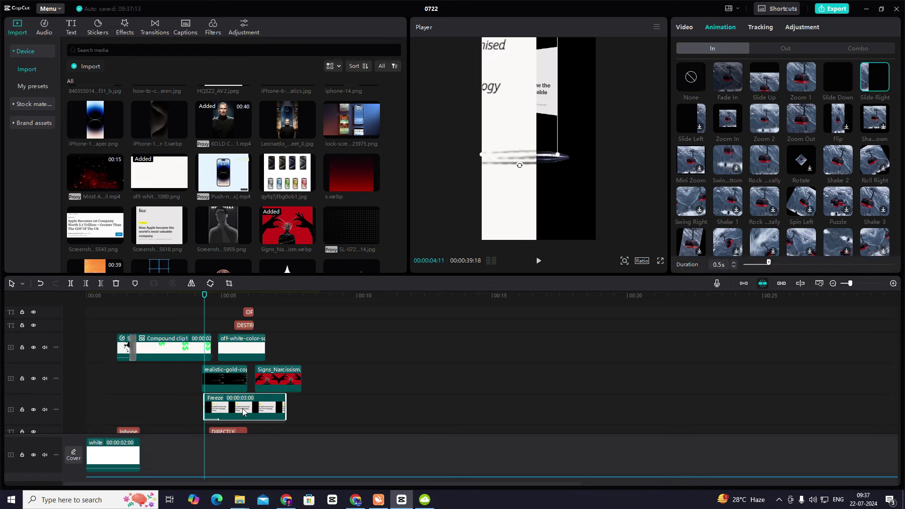
key(space)
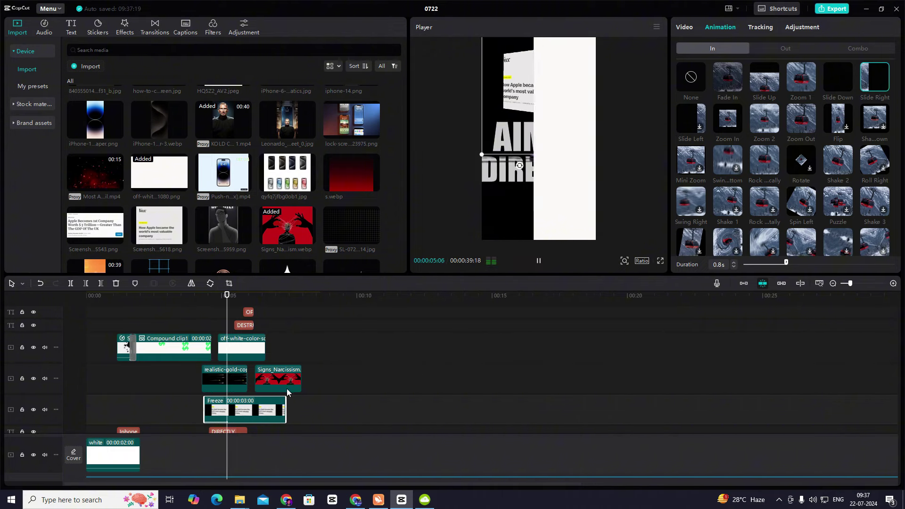
click(190, 396)
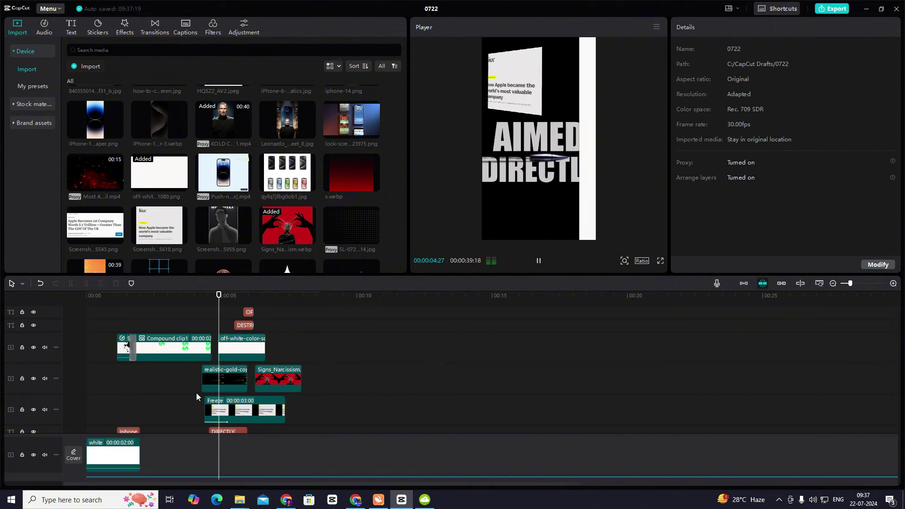
key(space)
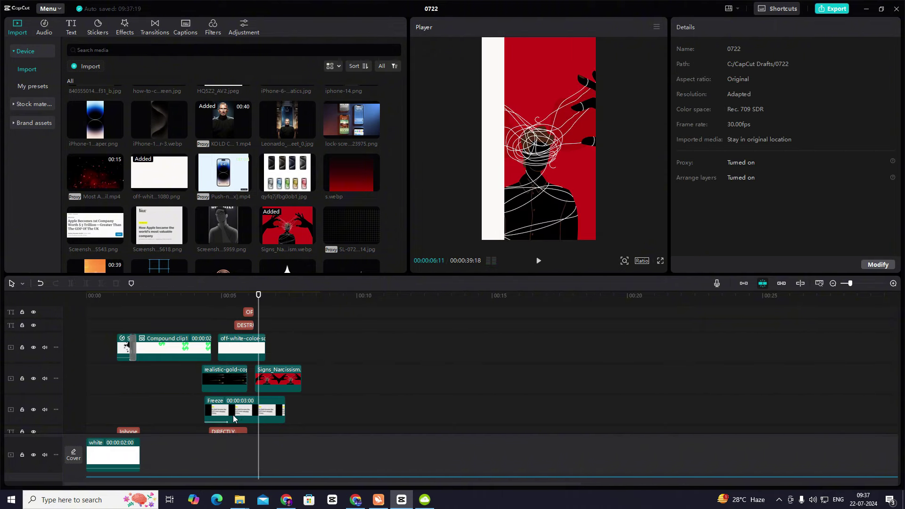
- Nudge the Freeze clip earlier to start around 00:00:04, playing the section after each move, and return the playhead to 00:00:00:00
drag(234, 418, 230, 418)
click(197, 411)
key(space)
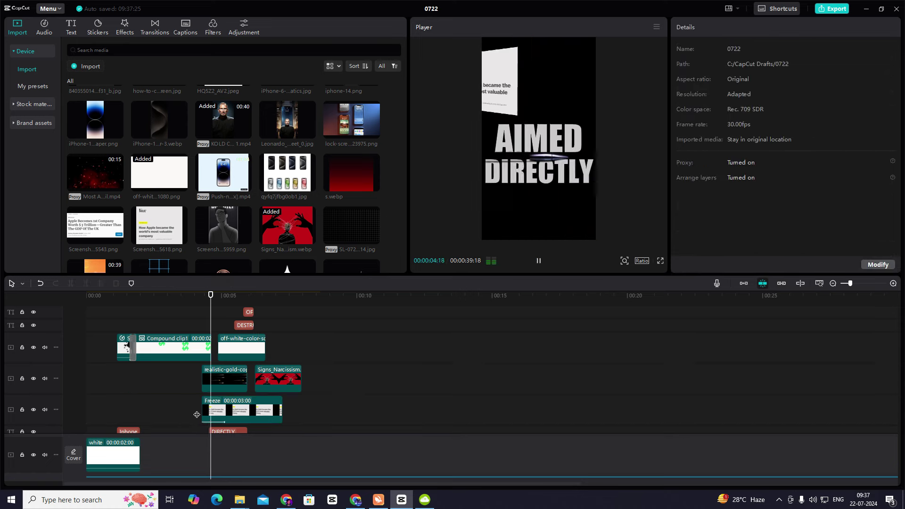
key(space)
drag(254, 420, 247, 419)
click(185, 409)
key(space)
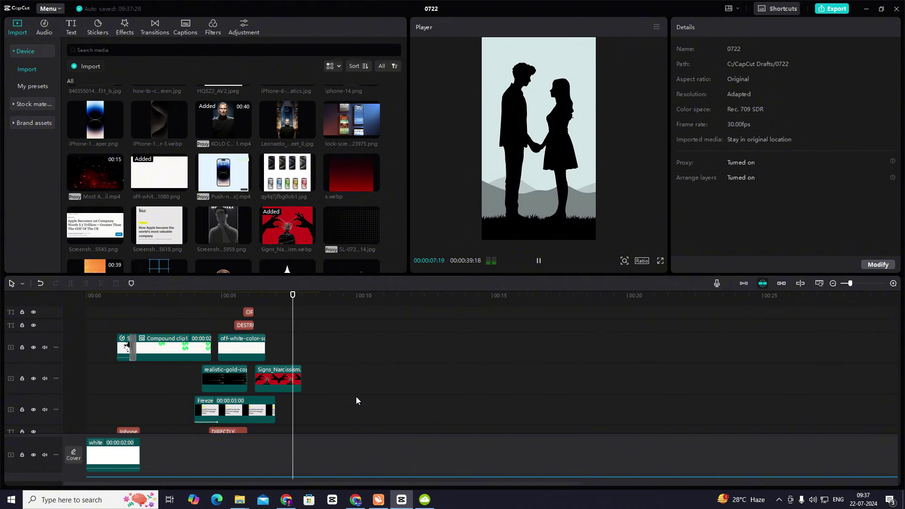
key(space)
drag(285, 357, 24, 371)
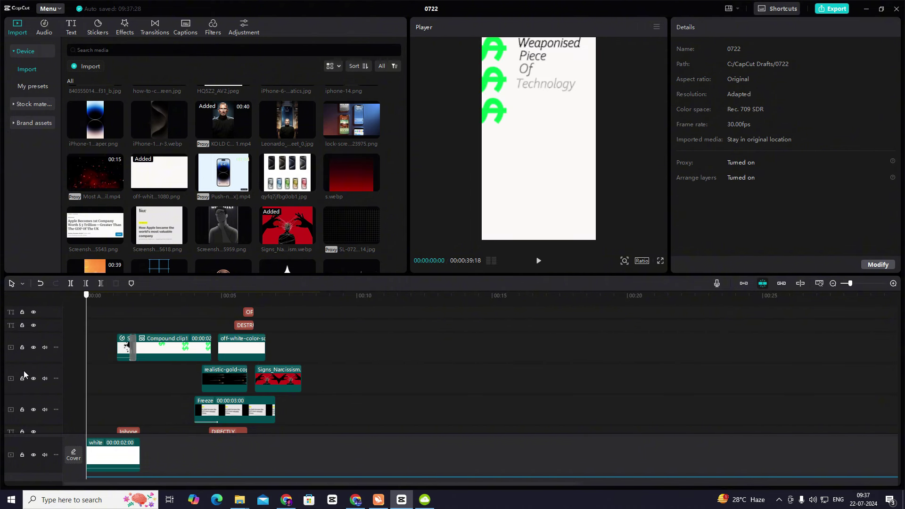